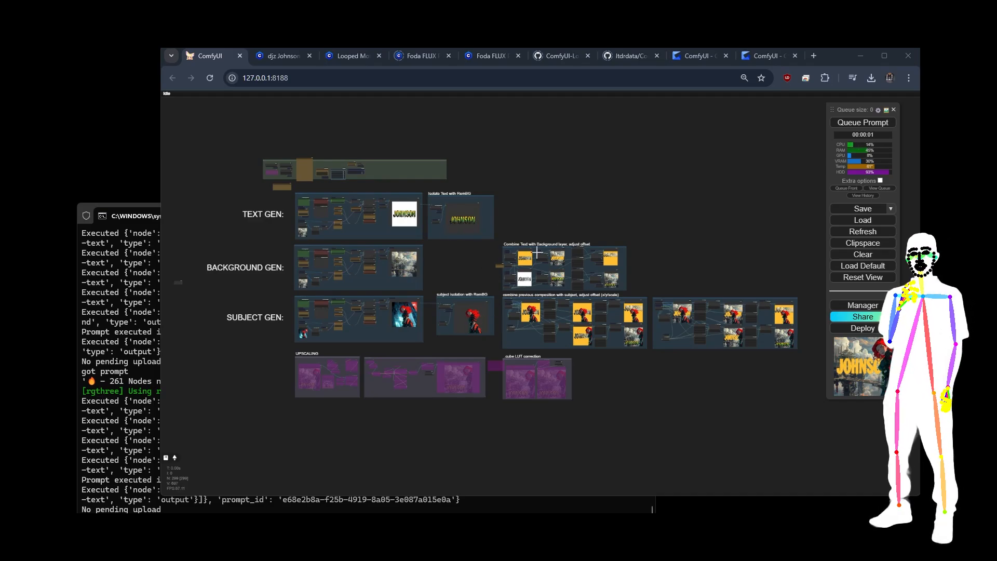
Examine the group combining text with the background layer, including its image and mask transform offsets and the saved composites
scroll(537, 253, up, 10)
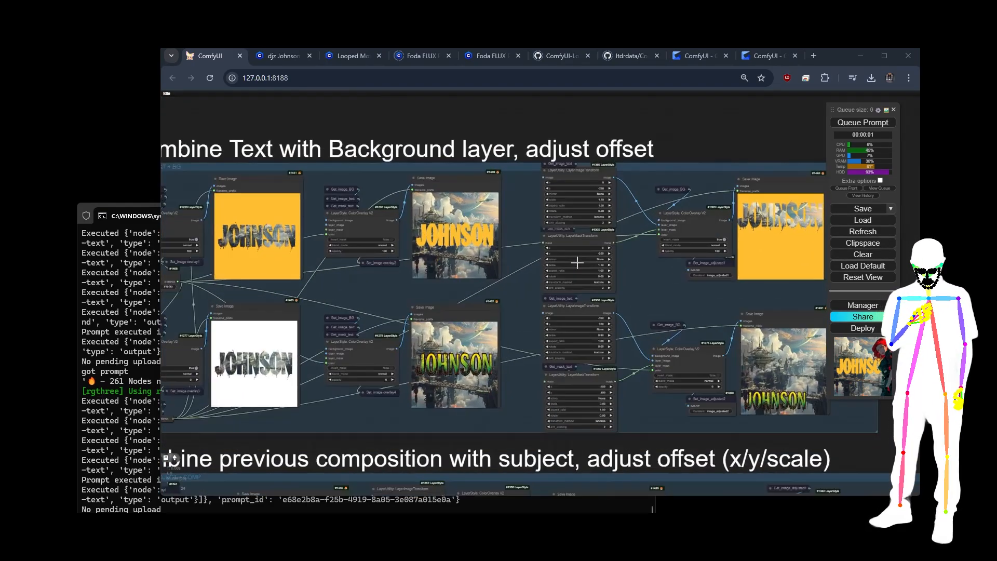
scroll(571, 266, down, 4)
scroll(568, 268, up, 3)
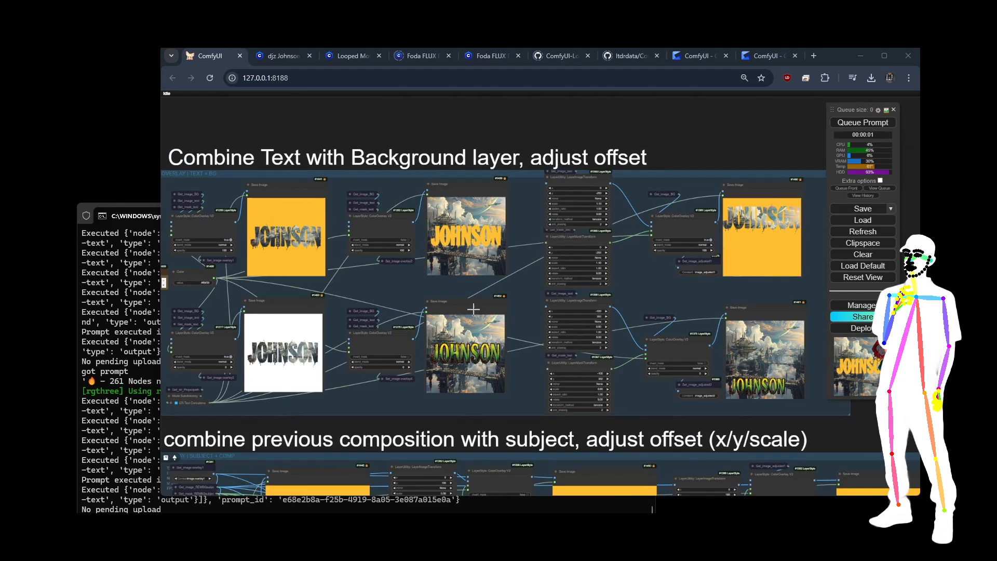
scroll(630, 200, up, 6)
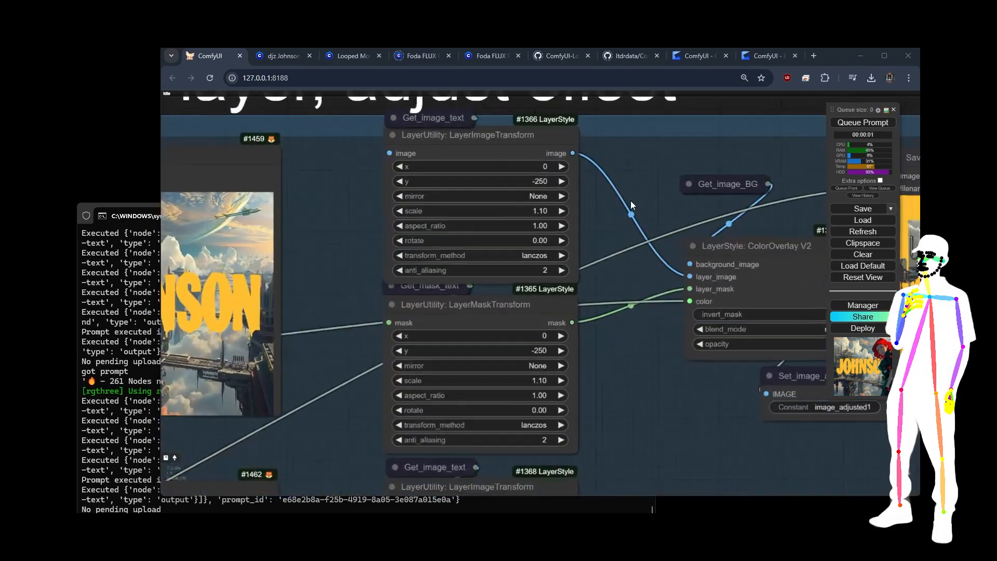
scroll(630, 200, up, 1)
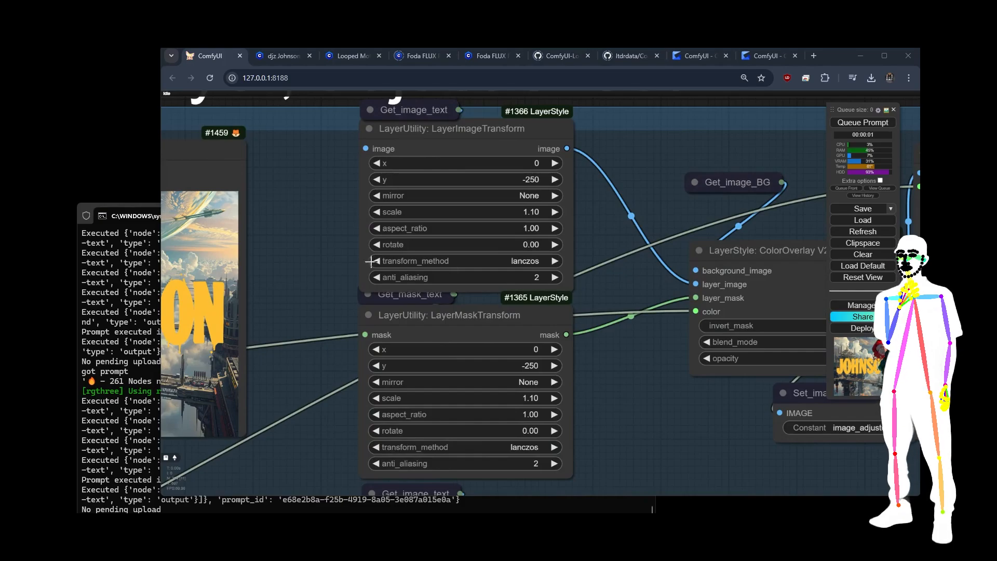
scroll(282, 232, down, 6)
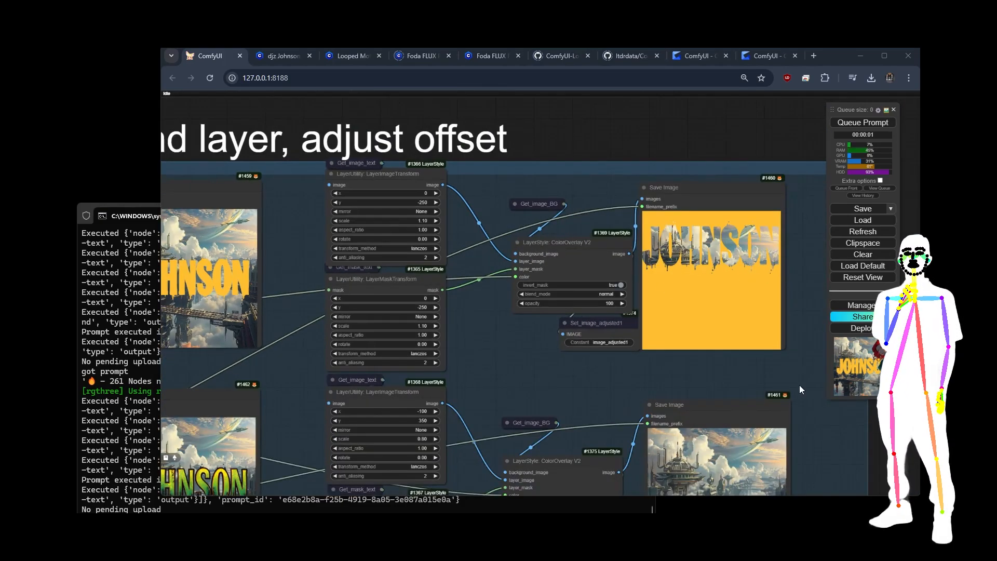
drag(813, 386, 607, 288)
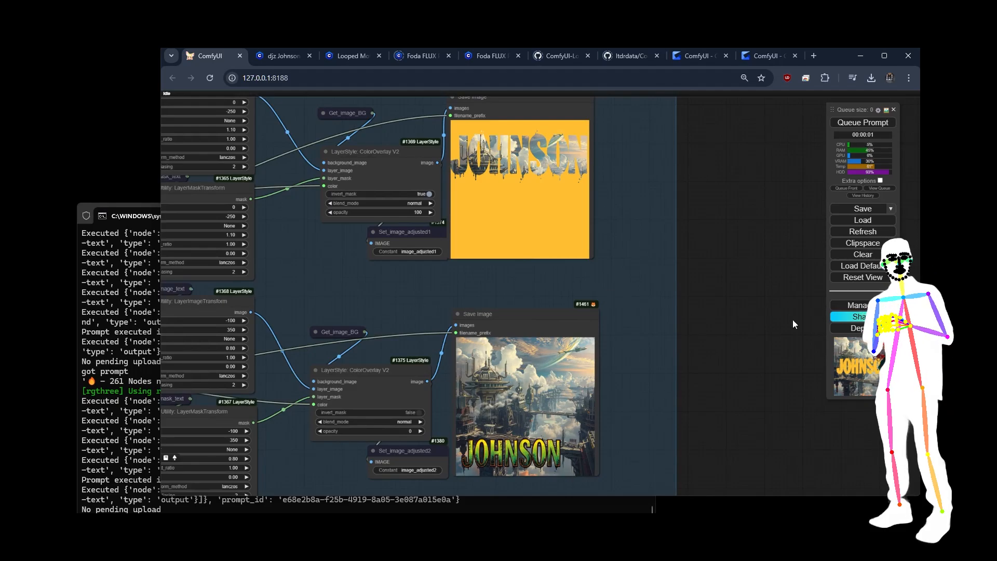
scroll(793, 324, down, 10)
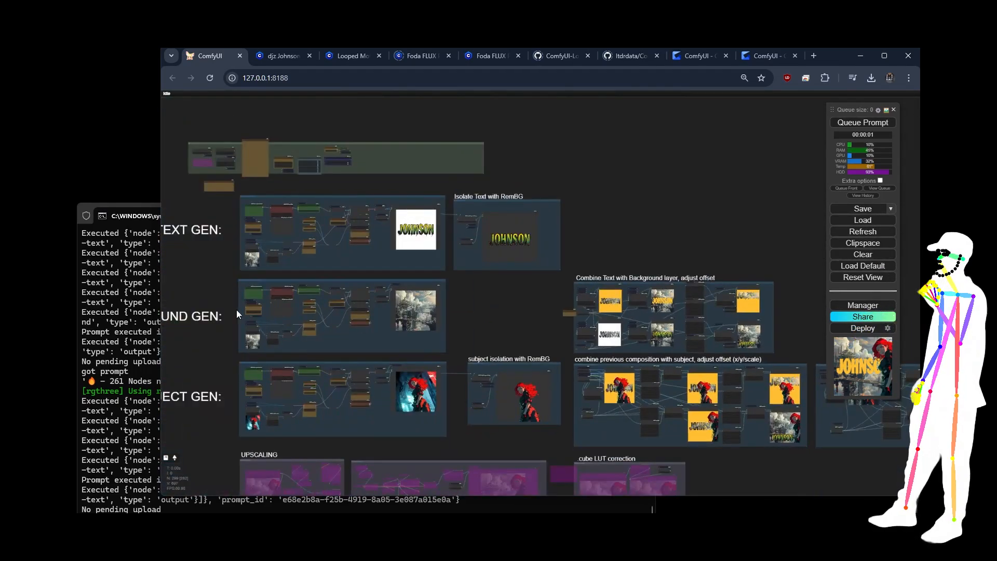
Review the text generation group's source image, the latent switch with its txt2img/img2img note, and the positive pre-prompt
scroll(229, 260, up, 10)
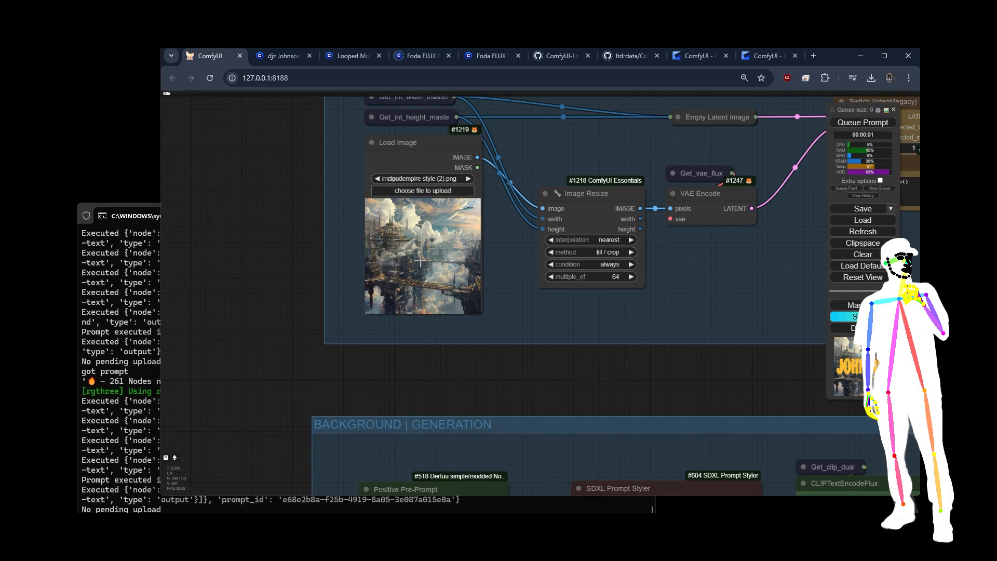
scroll(339, 238, down, 5)
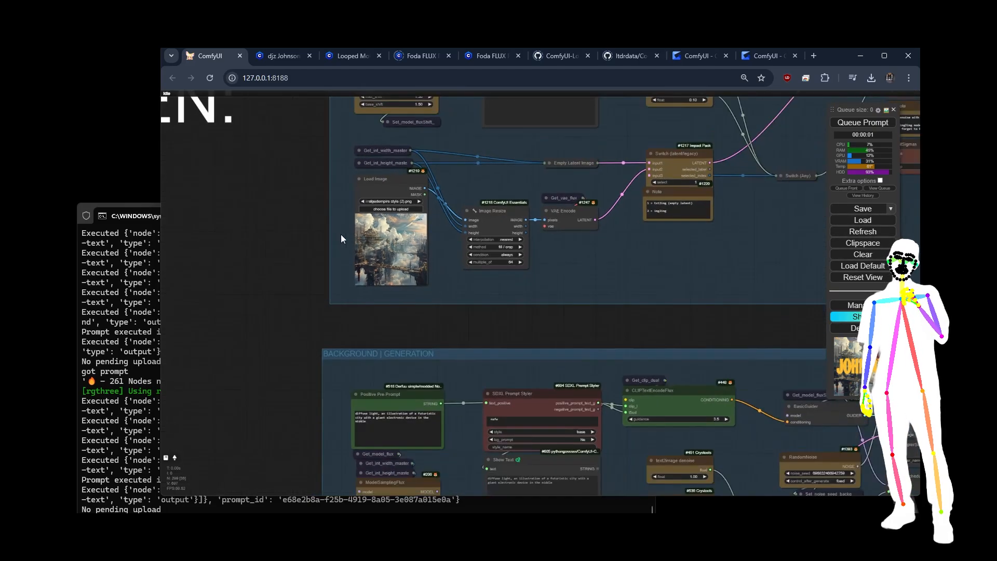
drag(734, 196, 403, 406)
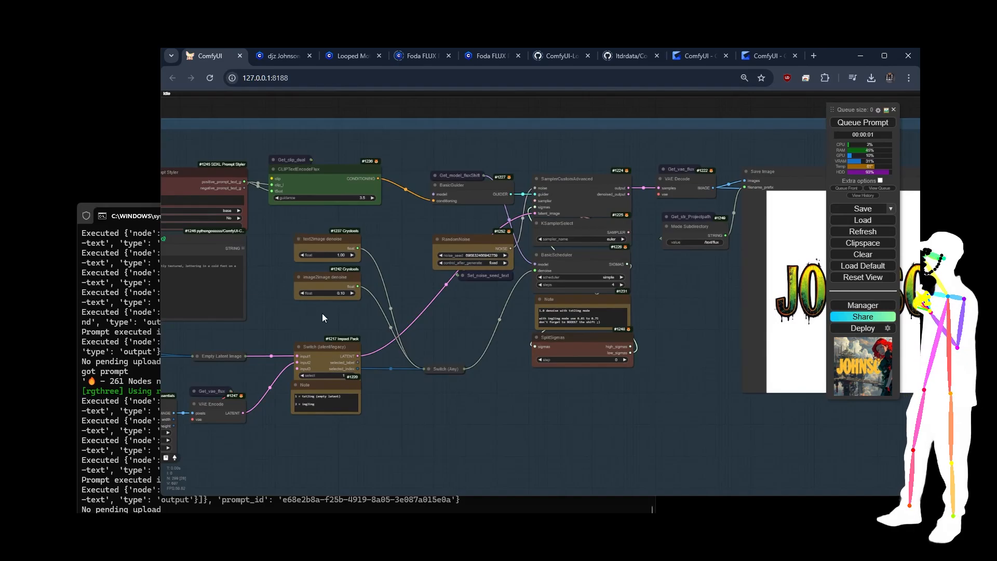
drag(322, 317, 482, 216)
scroll(482, 218, up, 12)
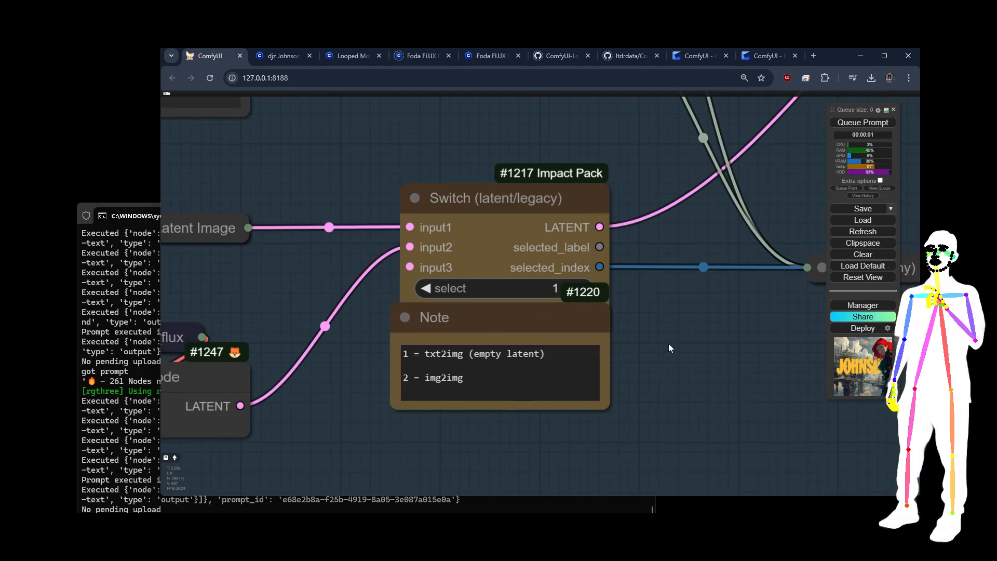
scroll(668, 344, down, 6)
scroll(434, 163, up, 4)
scroll(405, 154, up, 1)
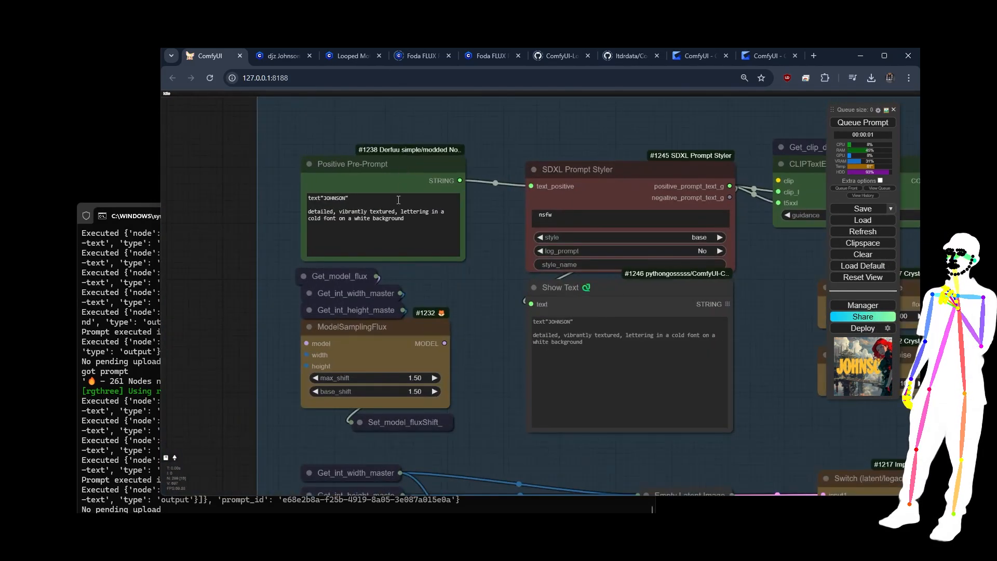
Inspect the text2image and image2image denoise nodes and the ModelSamplingFlux shift settings in the text generation group
scroll(194, 198, down, 5)
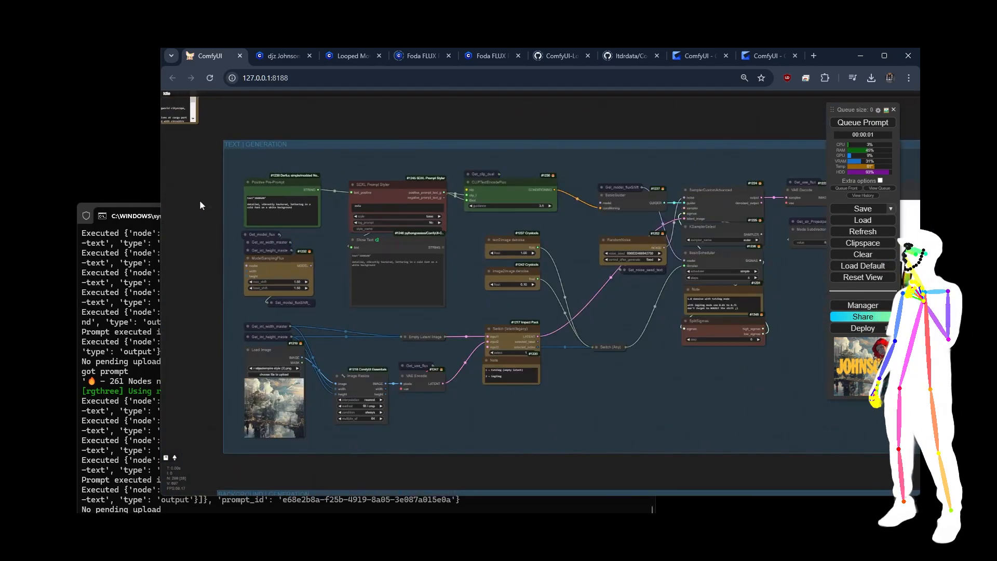
scroll(601, 298, up, 5)
scroll(619, 251, down, 5)
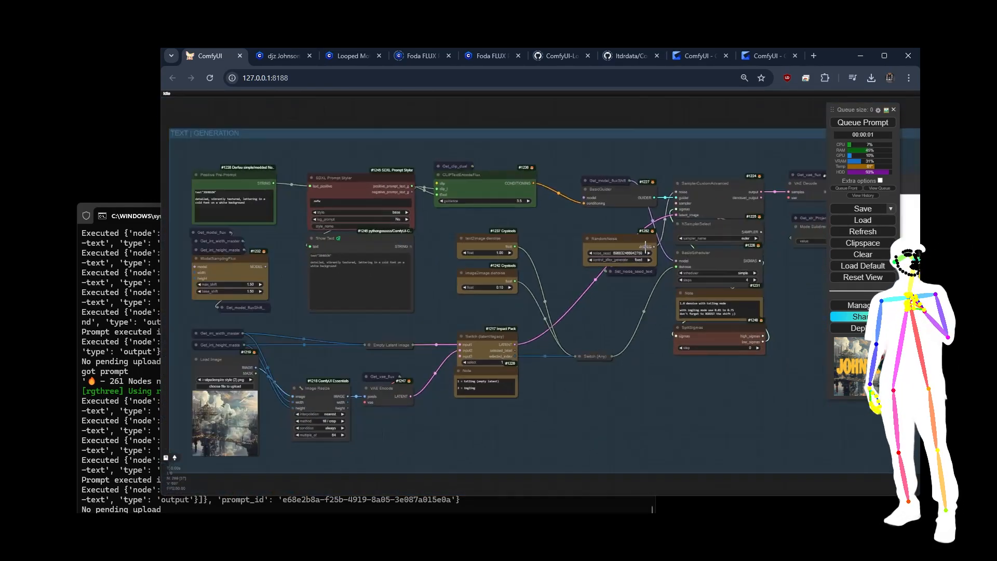
scroll(488, 260, up, 5)
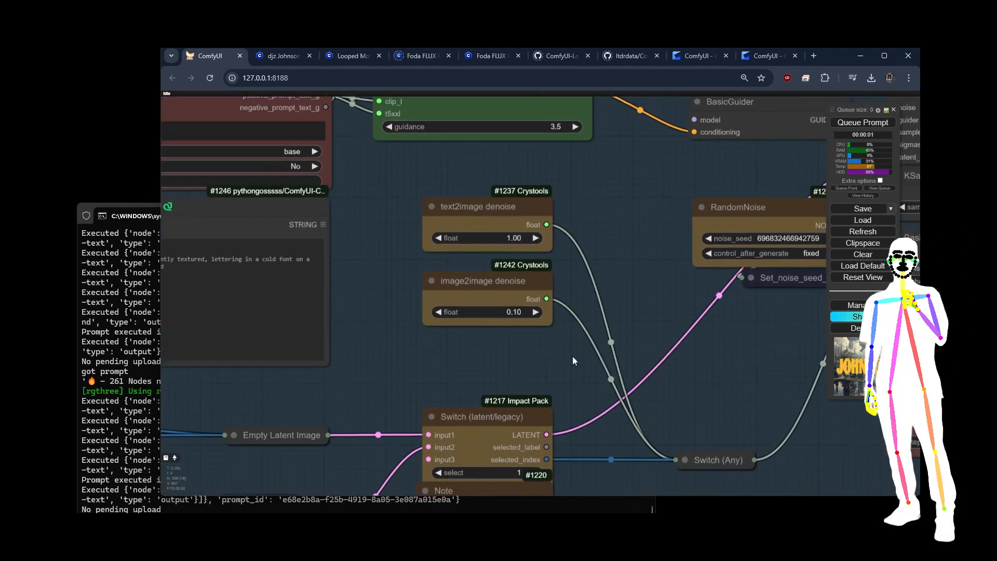
drag(571, 399, 571, 301)
click(493, 150)
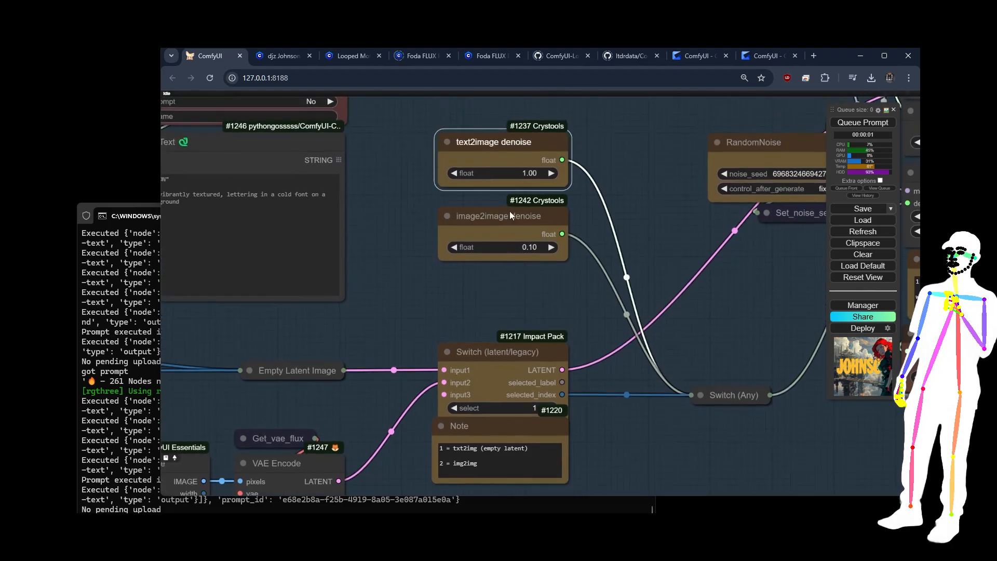
click(507, 222)
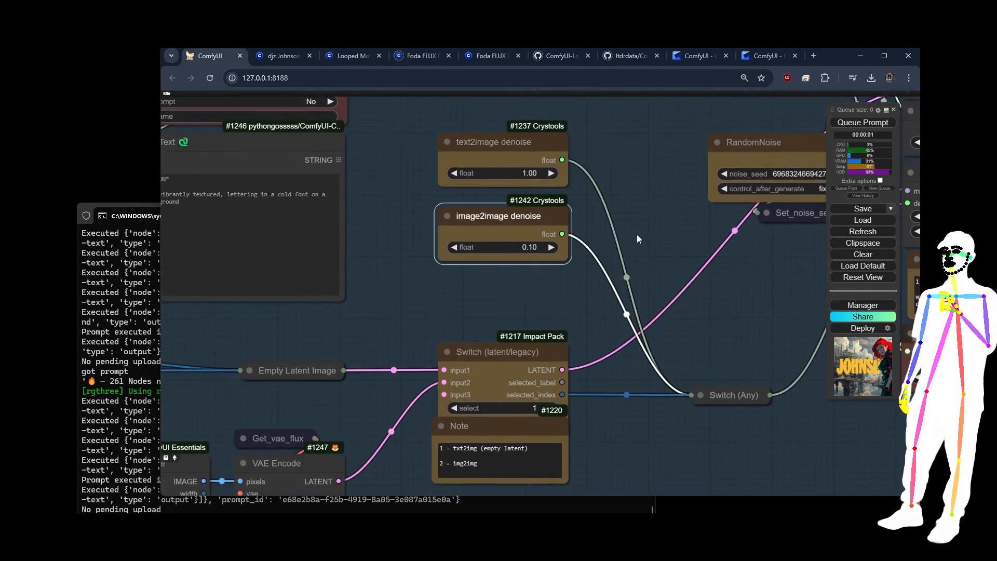
scroll(742, 325, down, 5)
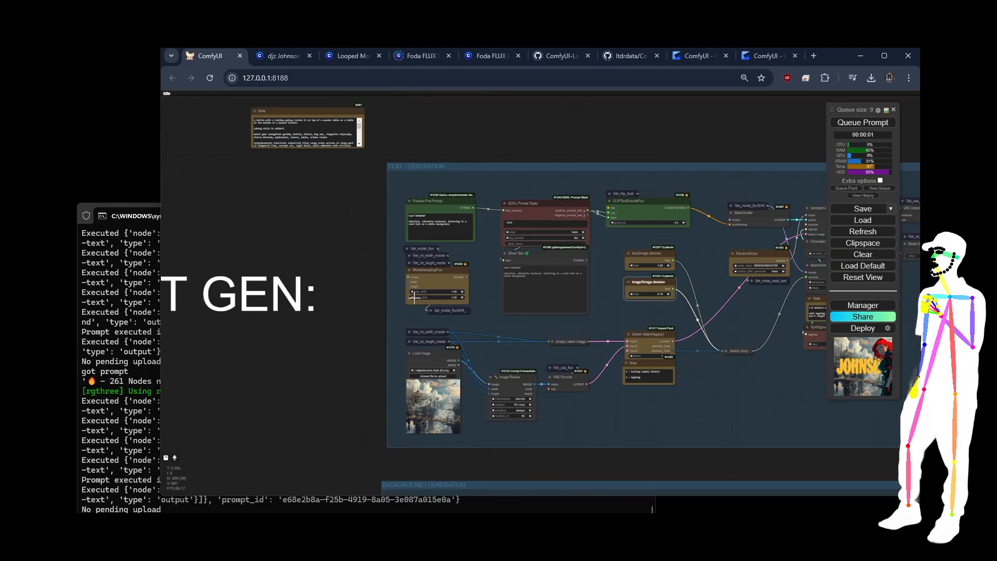
scroll(398, 292, up, 10)
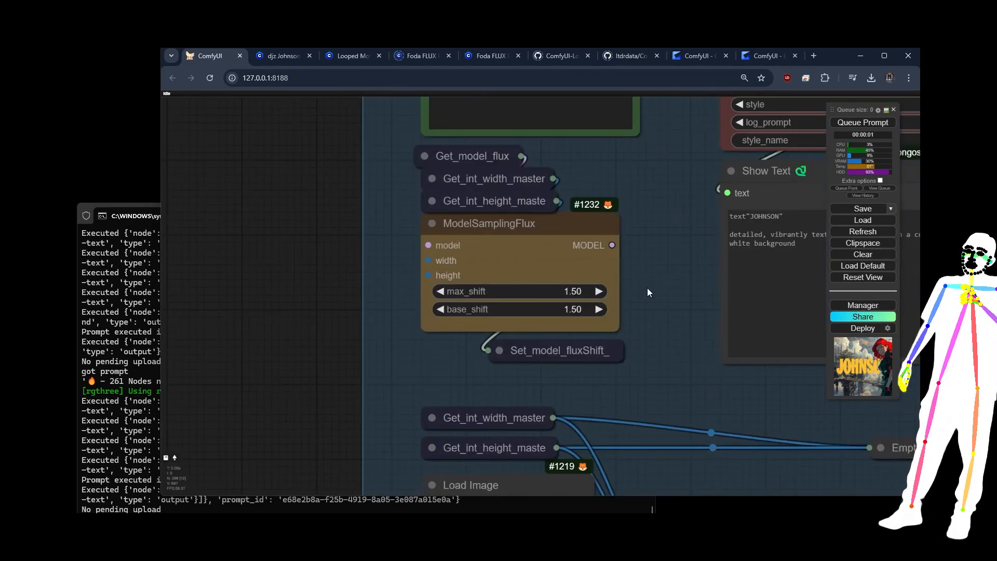
scroll(664, 335, down, 10)
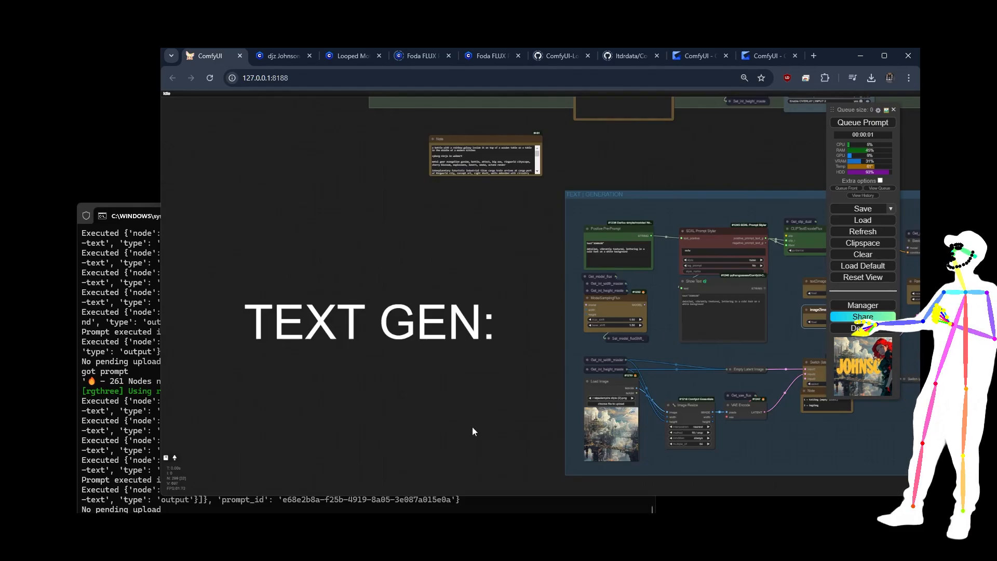
Compare the text generation group's positive pre-prompt with the lettering image it saved
drag(471, 426, 208, 335)
scroll(209, 332, down, 6)
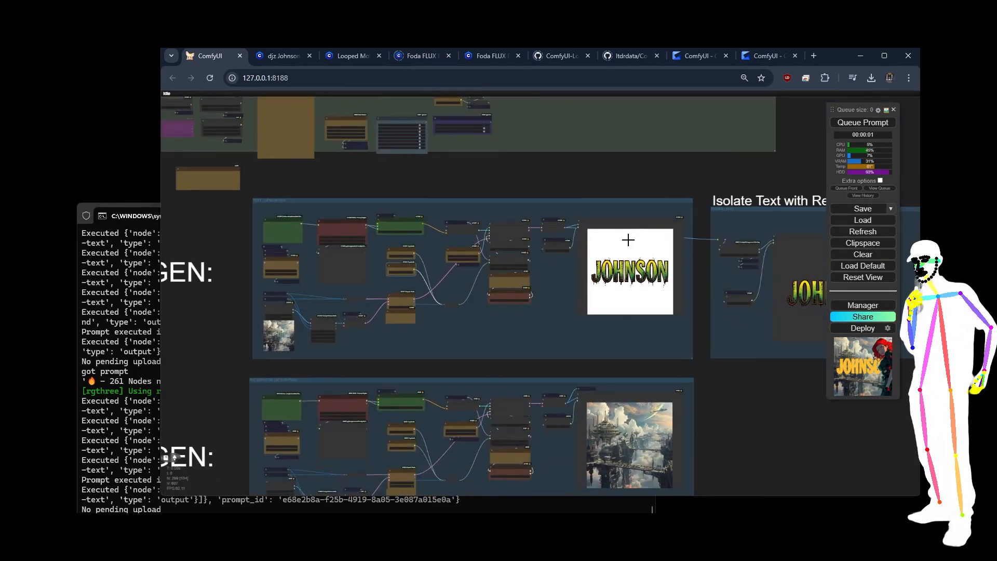
scroll(253, 217, up, 10)
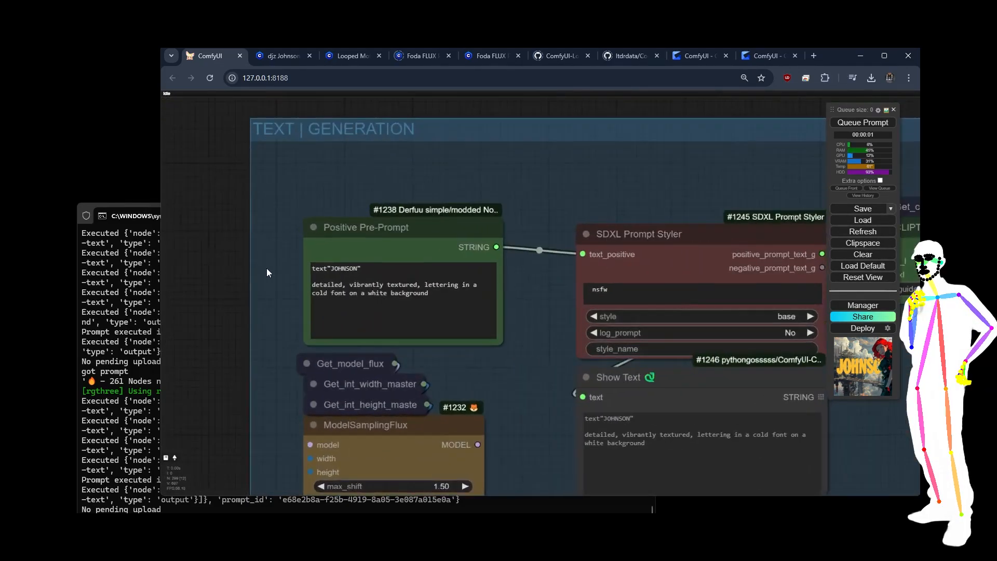
scroll(306, 303, down, 3)
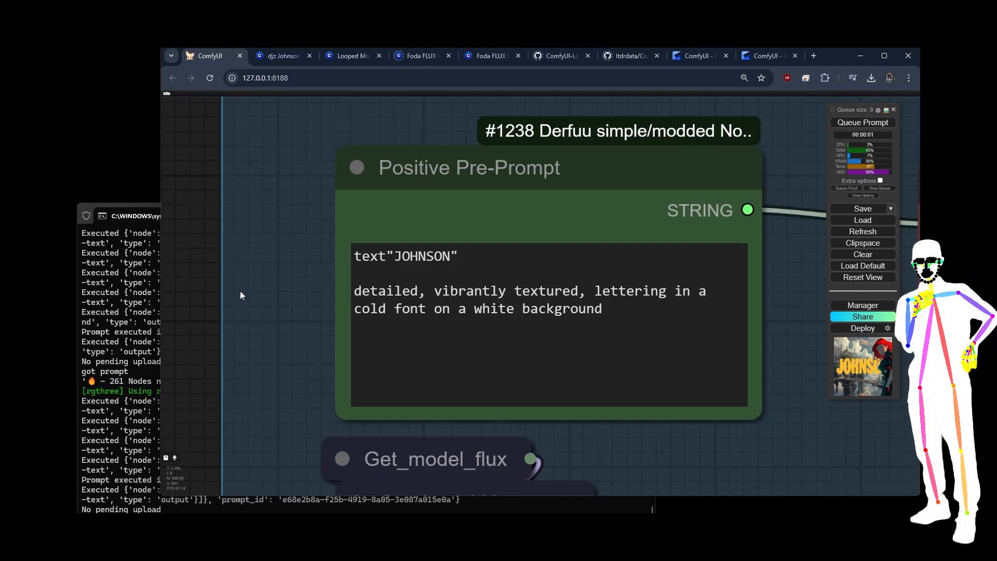
scroll(199, 238, down, 15)
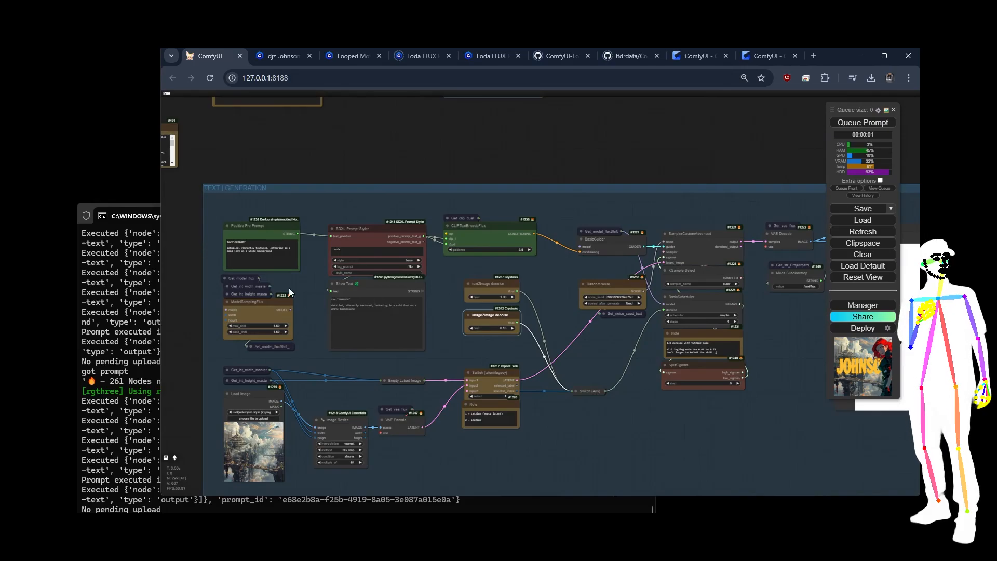
scroll(200, 208, down, 8)
scroll(628, 291, up, 19)
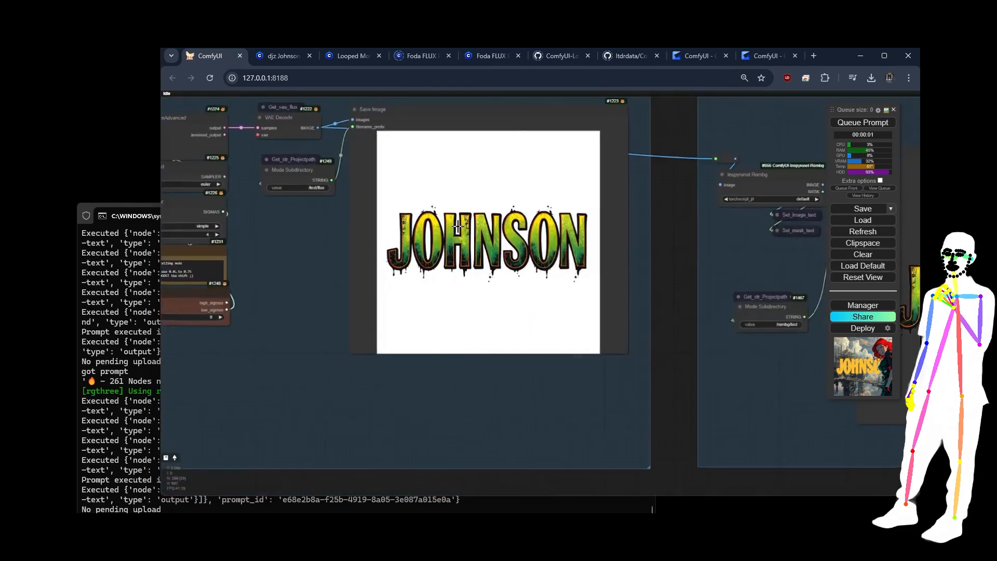
scroll(535, 228, up, 1)
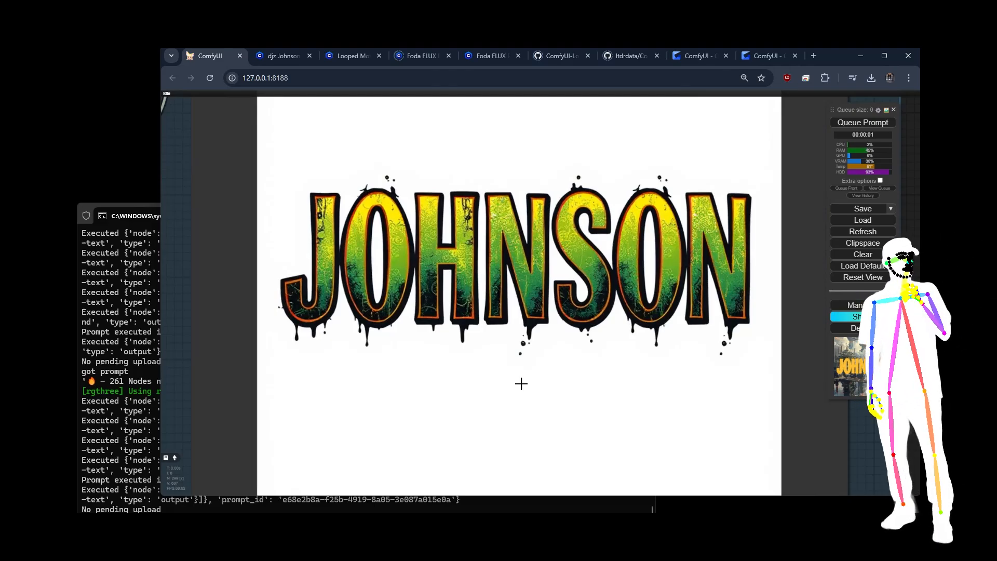
scroll(701, 414, down, 6)
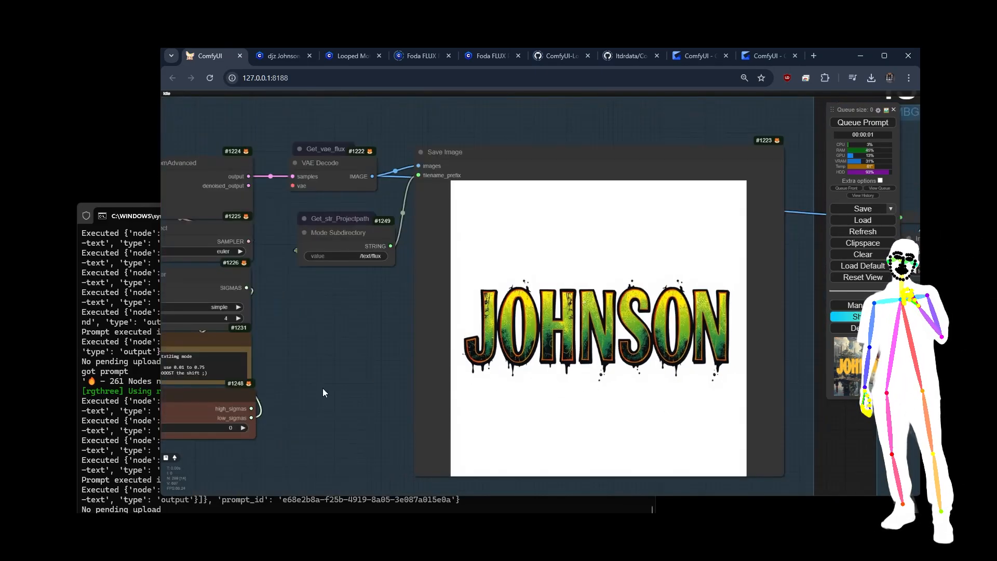
Check the RandomNoise node's seed and its control-after-generate setting in the text generation group
drag(313, 370, 705, 323)
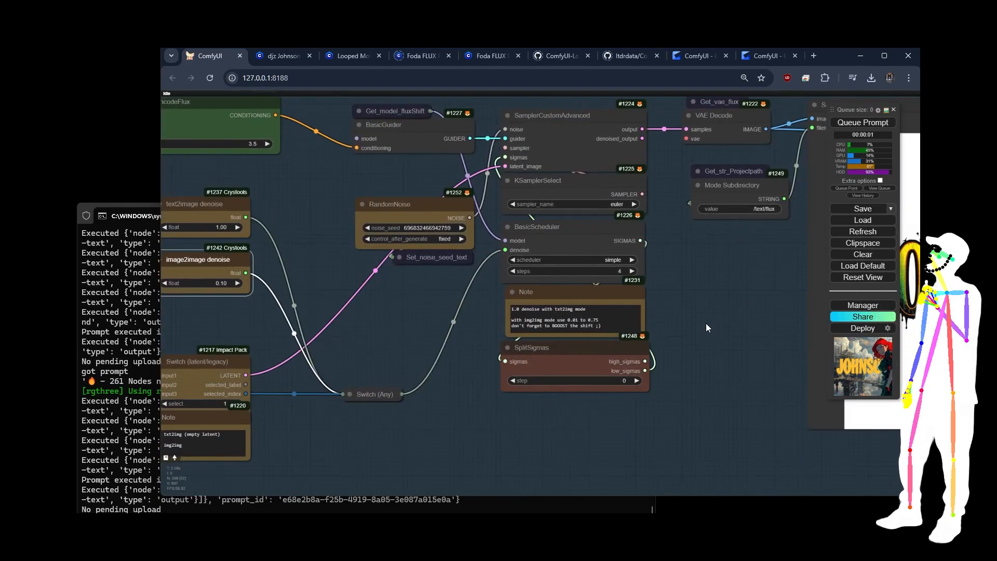
click(417, 207)
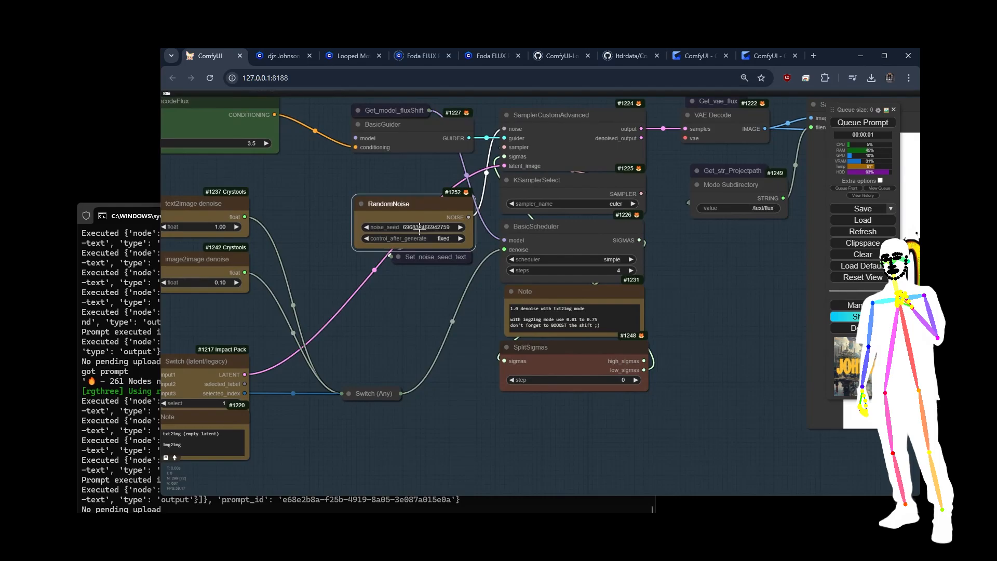
scroll(287, 213, down, 10)
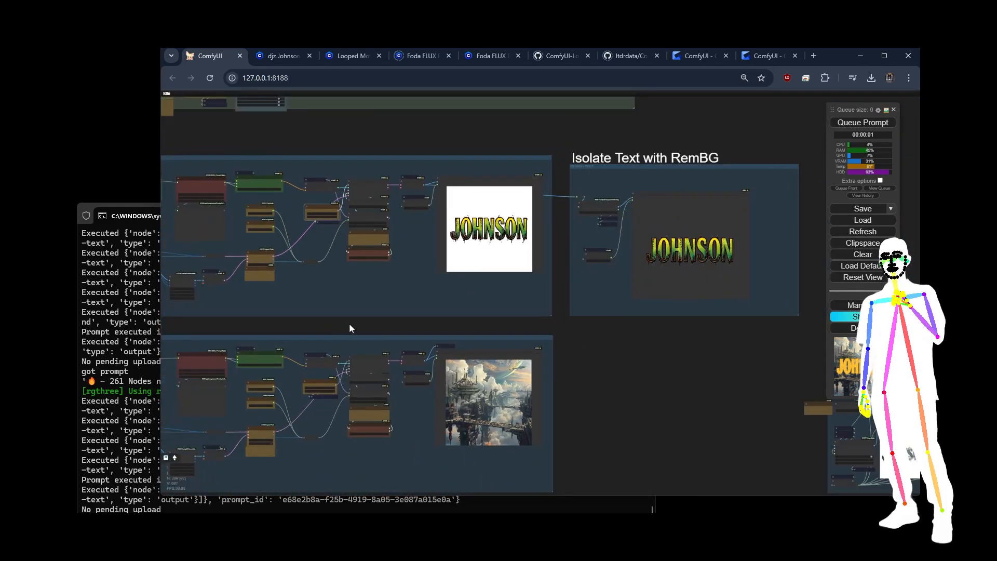
Disable Upscale stage 1 and Color Correction in the FLUX UPSCALE MODES node
drag(350, 328, 605, 427)
scroll(510, 179, up, 5)
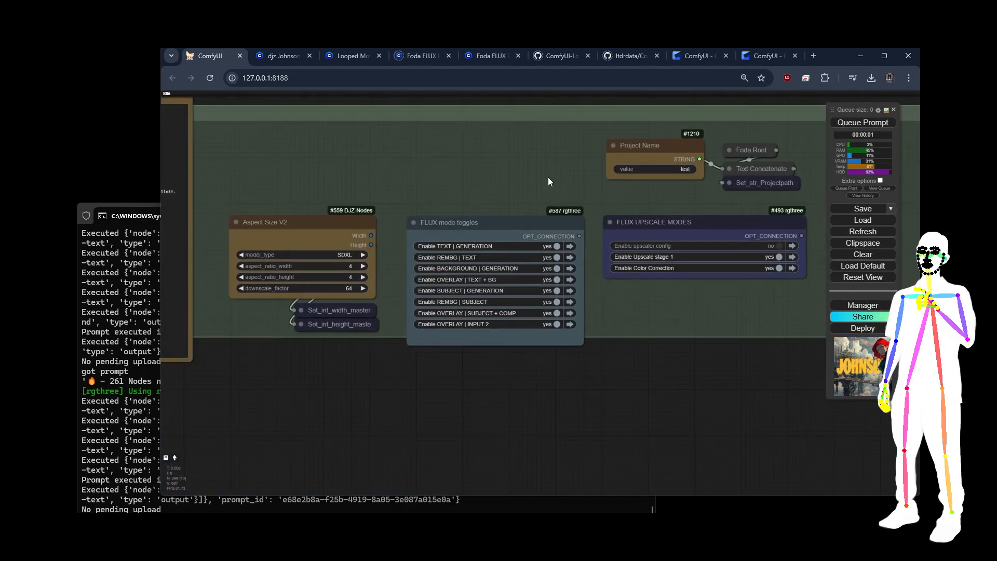
click(778, 257)
click(781, 269)
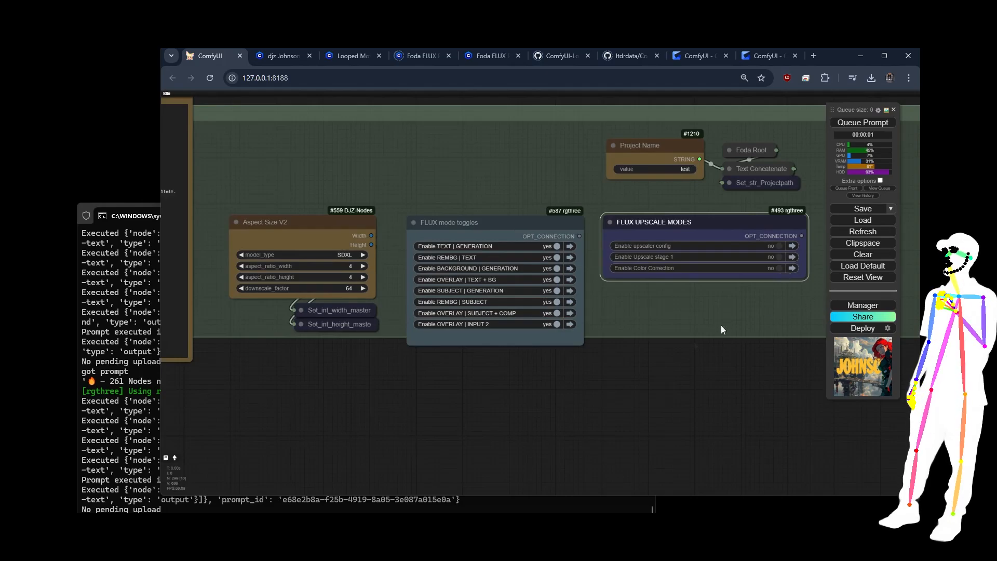
Disable every mode in the FLUX mode toggles node except TEXT | GENERATION
click(556, 324)
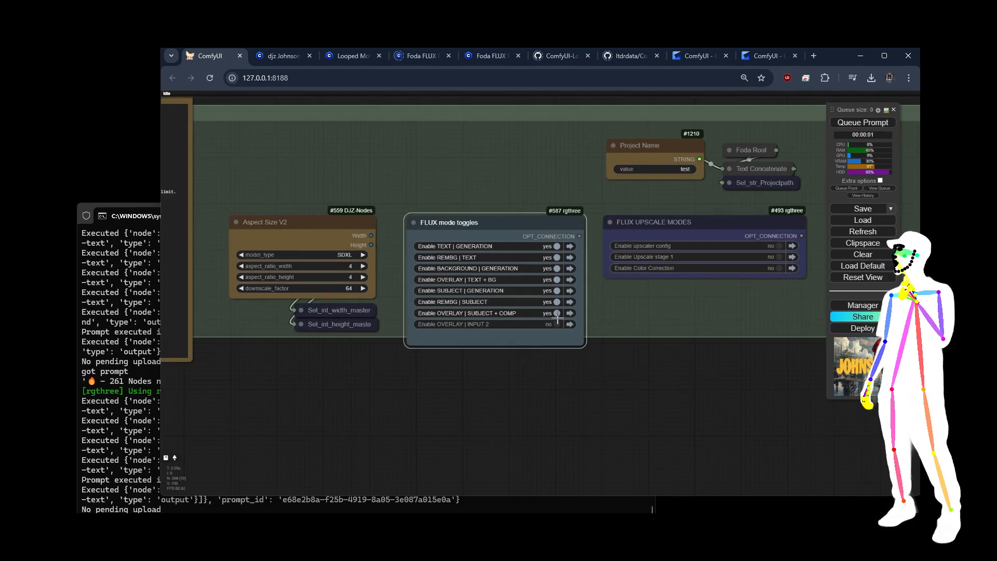
click(556, 313)
click(556, 301)
click(557, 290)
click(557, 279)
click(556, 269)
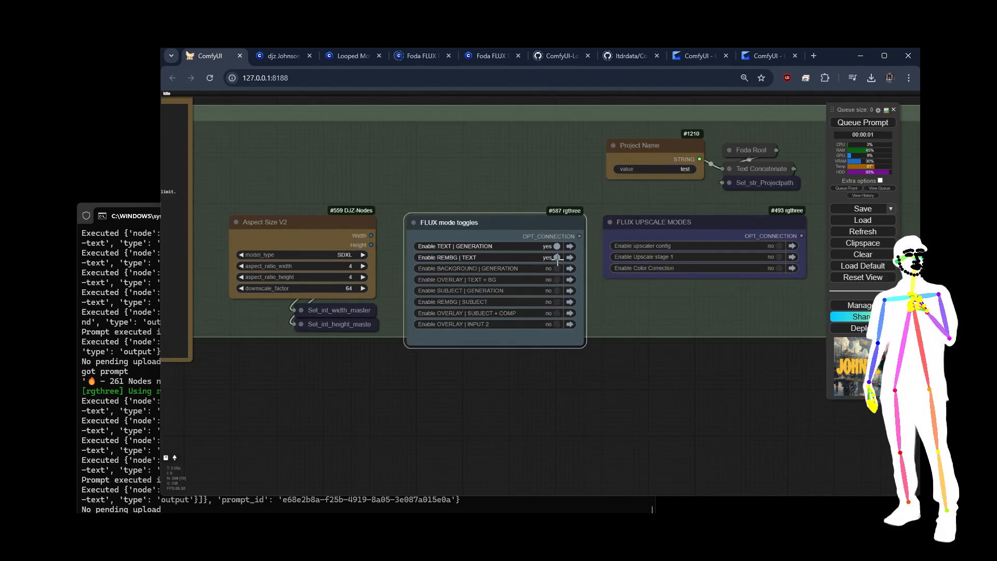
click(557, 257)
scroll(352, 137, down, 10)
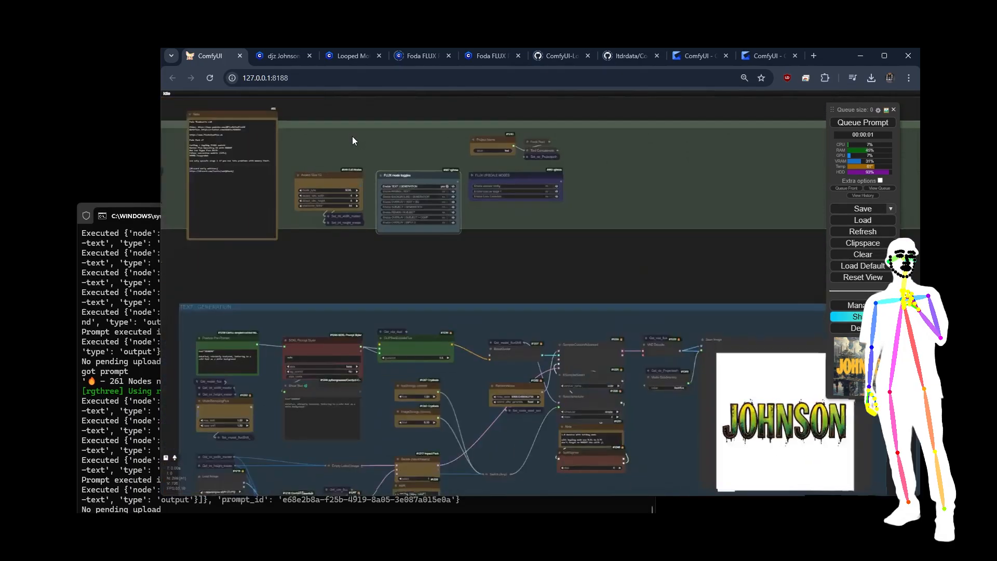
Examine the text generation group, the FLUX mode toggles and the newly generated lettering image
scroll(352, 141, down, 3)
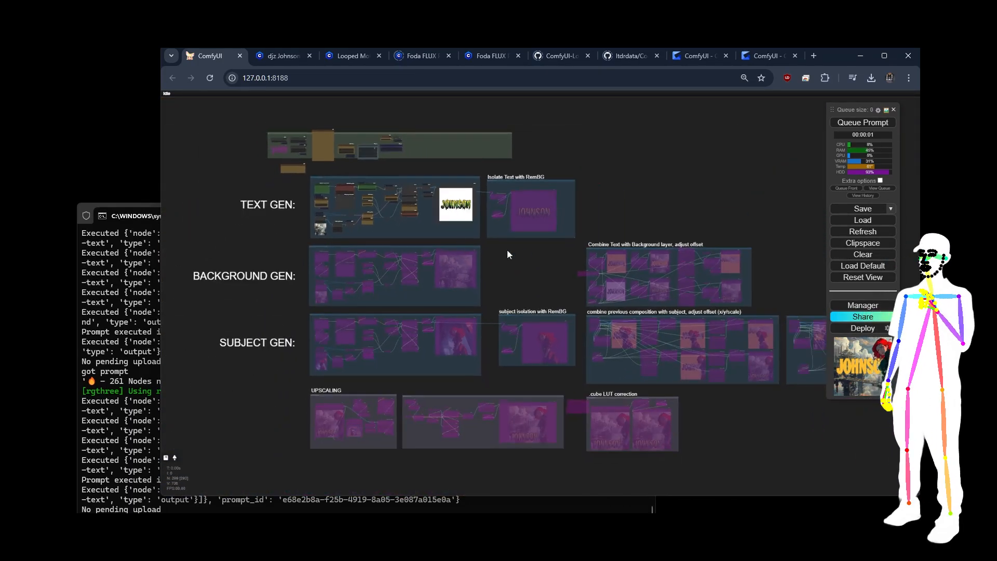
scroll(340, 183, up, 6)
scroll(340, 182, up, 6)
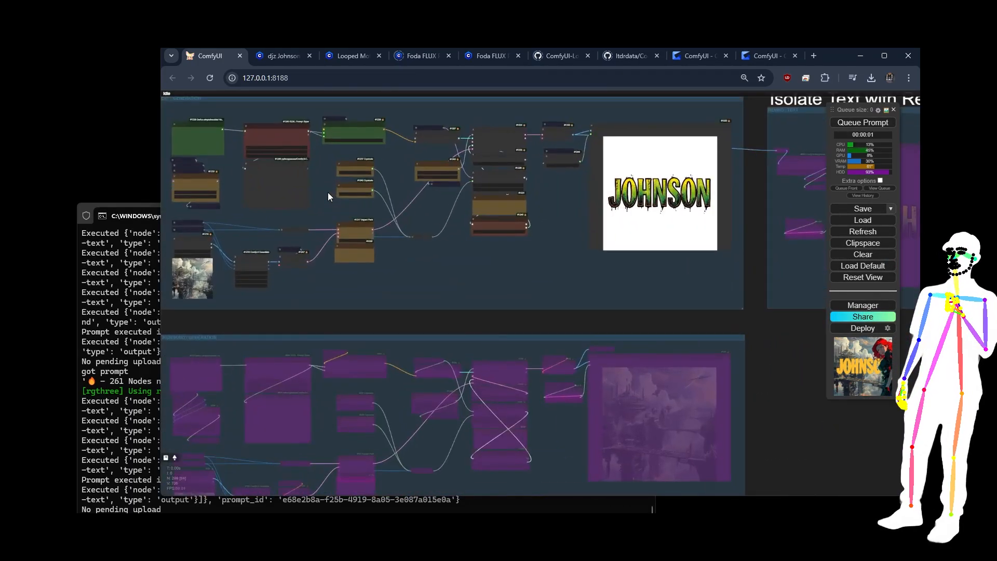
scroll(546, 161, up, 2)
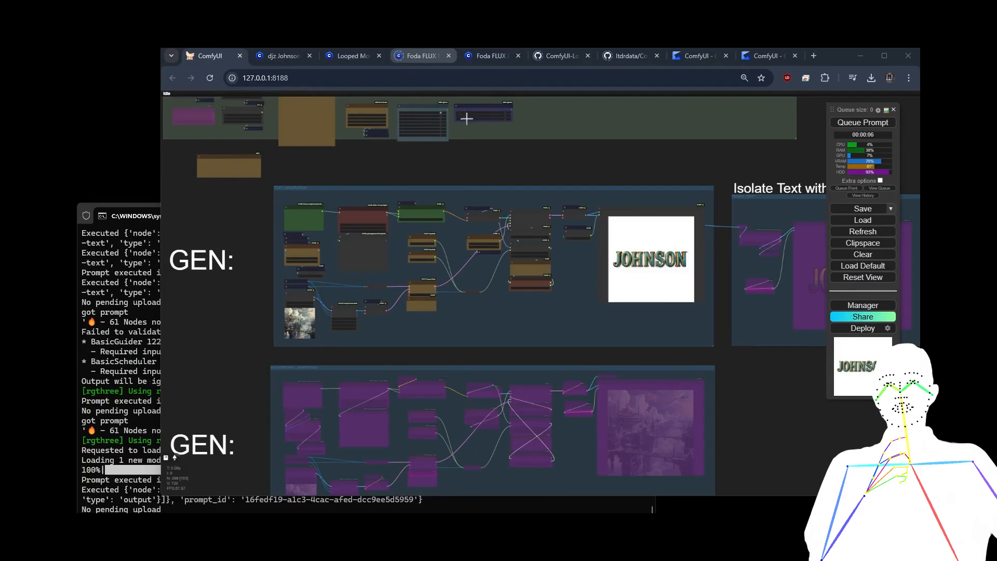
scroll(391, 102, up, 6)
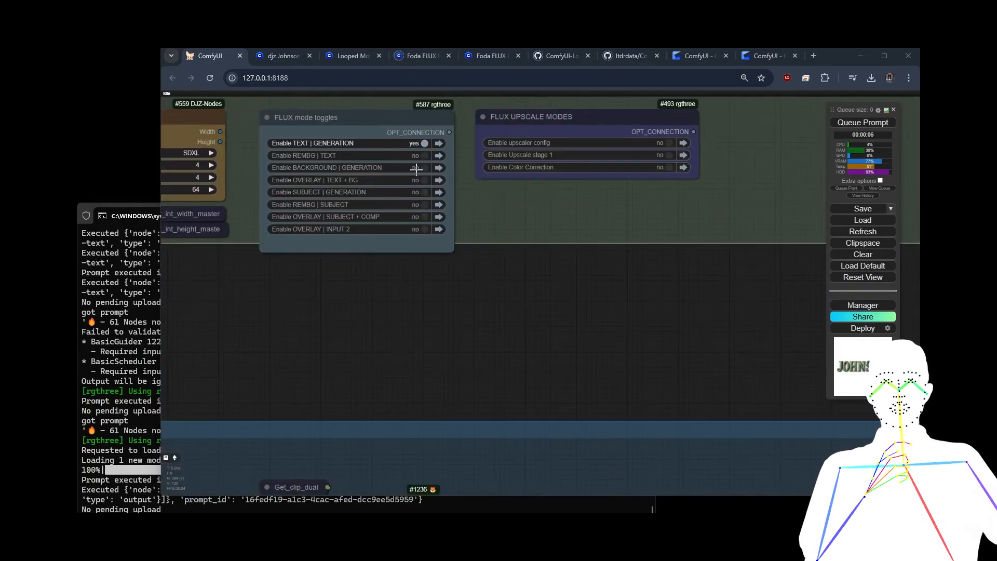
scroll(204, 279, down, 6)
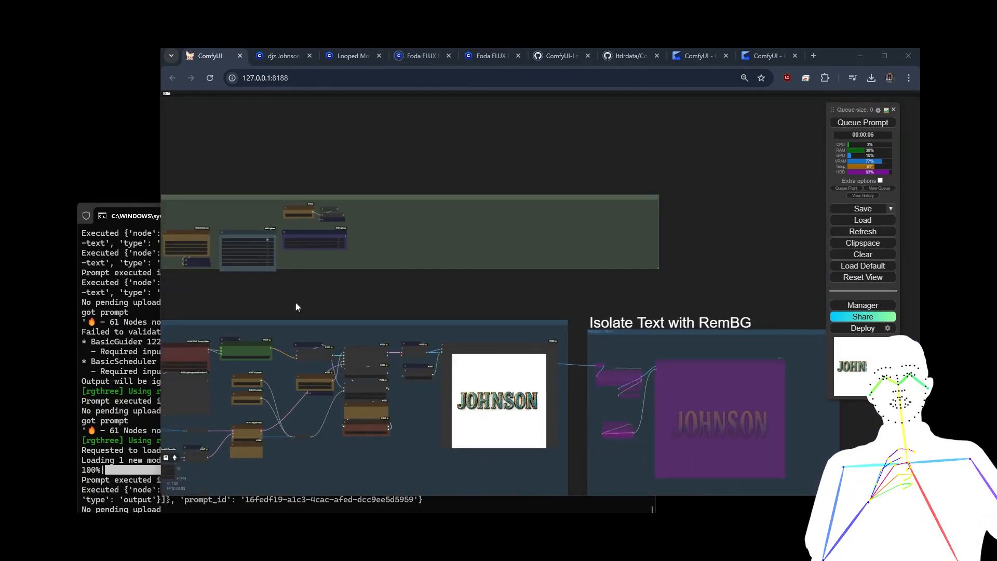
drag(295, 301, 473, 188)
scroll(675, 311, up, 6)
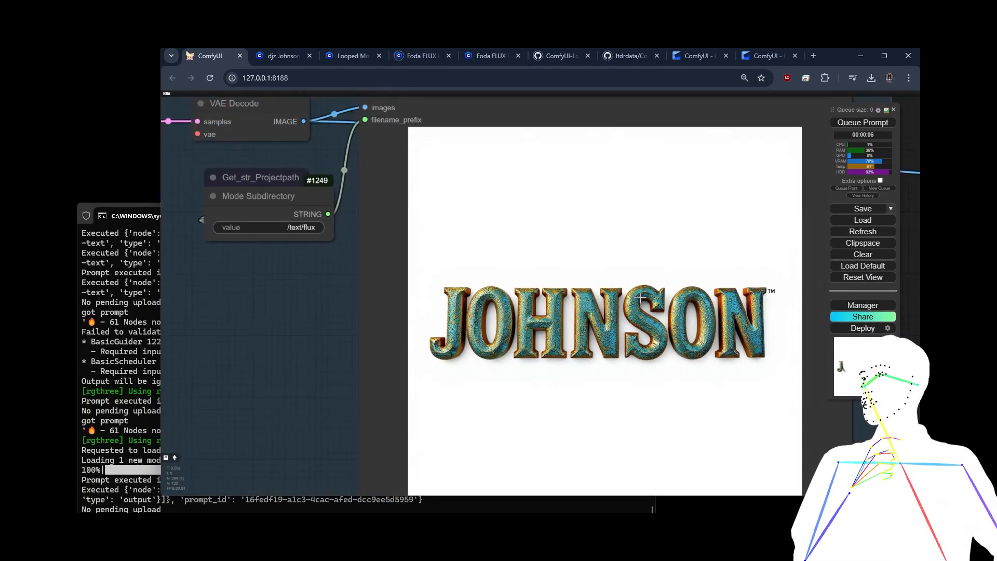
Enable REMBG | TEXT in the FLUX mode toggles node and queue the workflow
scroll(609, 167, down, 6)
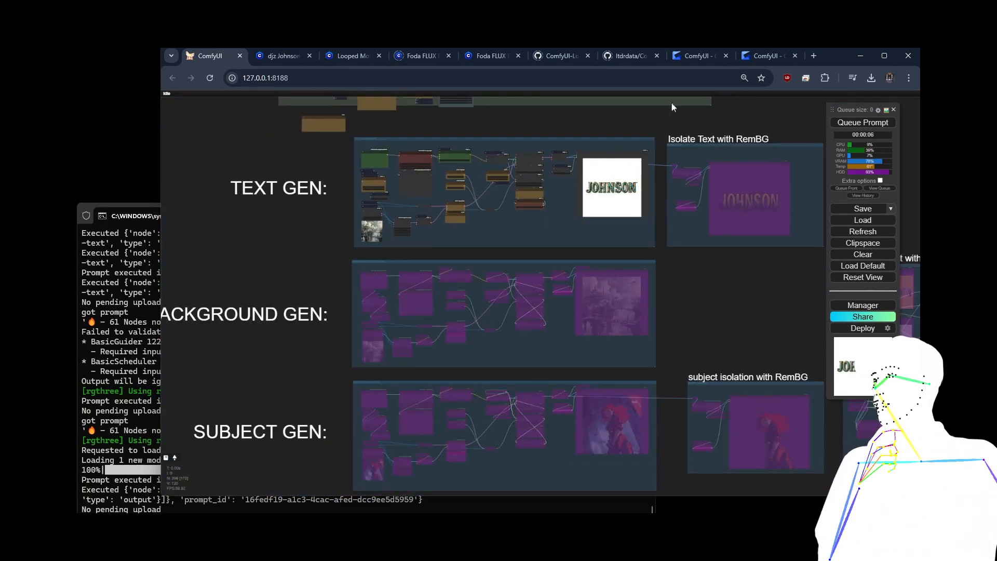
drag(671, 107, 654, 196)
scroll(527, 187, up, 6)
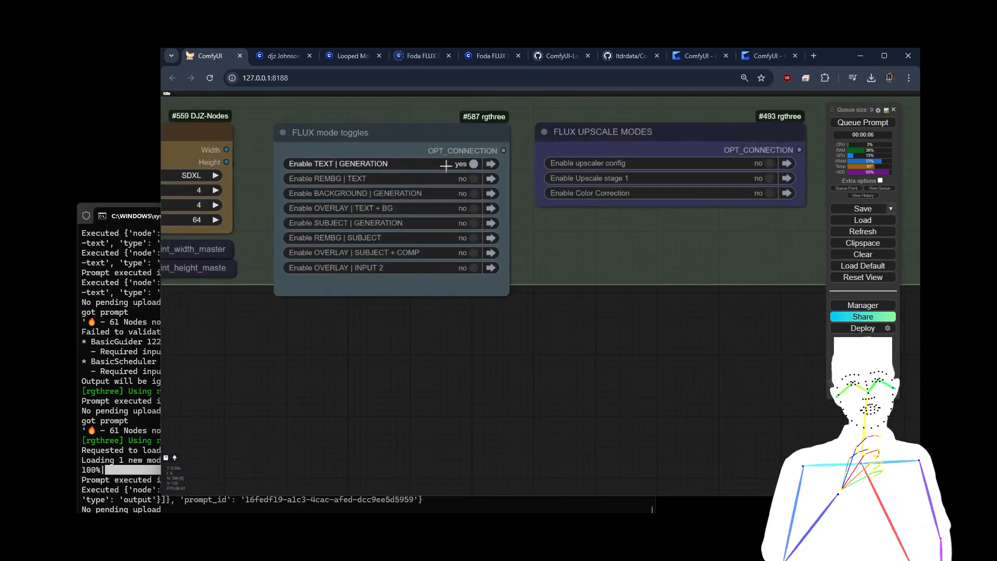
click(467, 178)
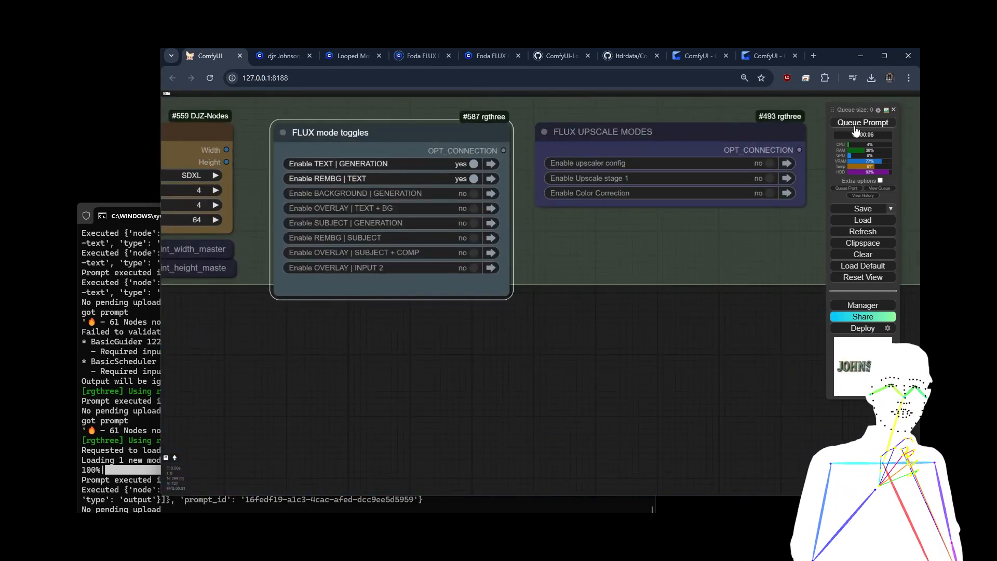
drag(507, 378, 223, 316)
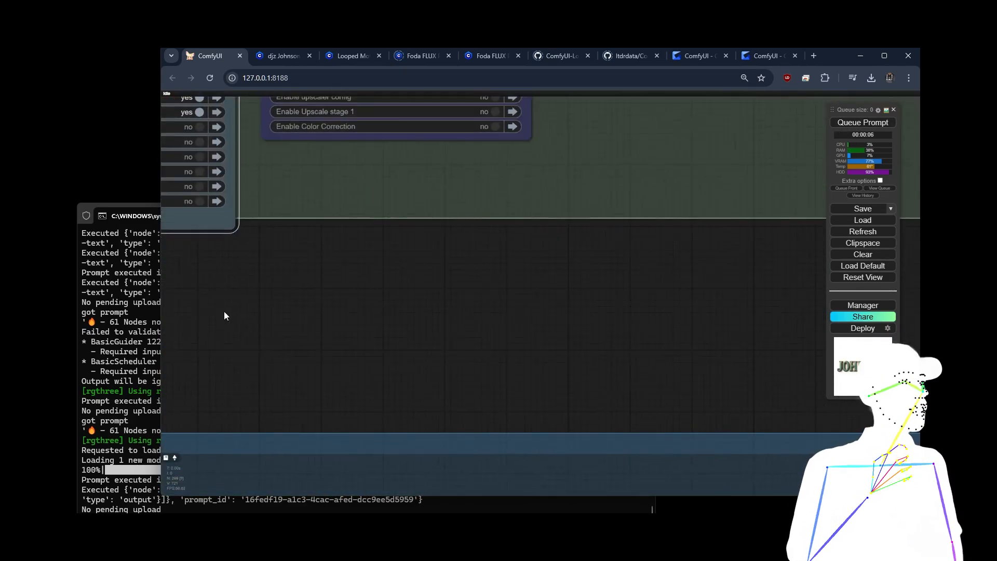
click(889, 125)
Compare the cut-out lettering saved in the Isolate Text with RemBG group with the original lettering image
scroll(357, 322, down, 11)
drag(366, 329, 597, 176)
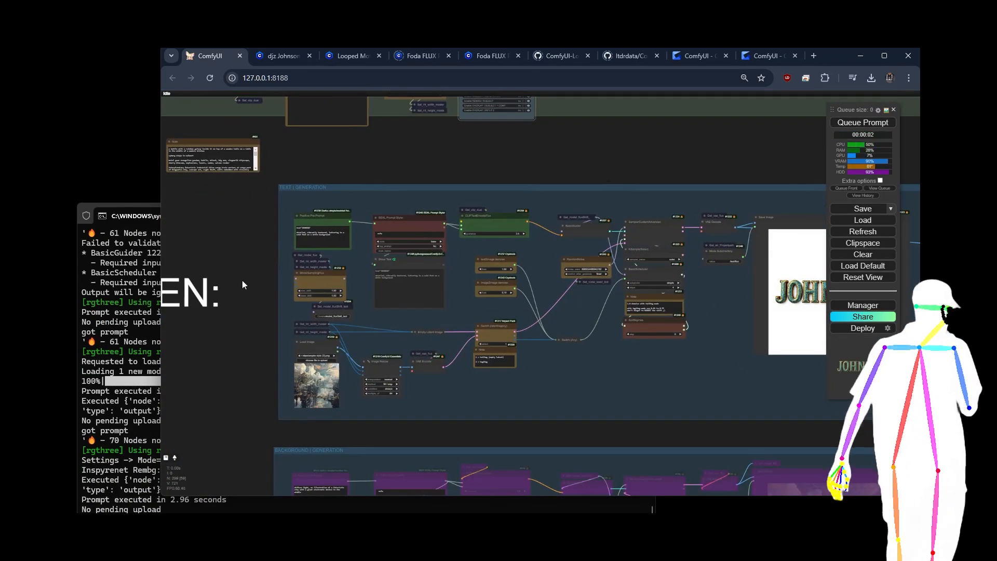
scroll(270, 263, down, 5)
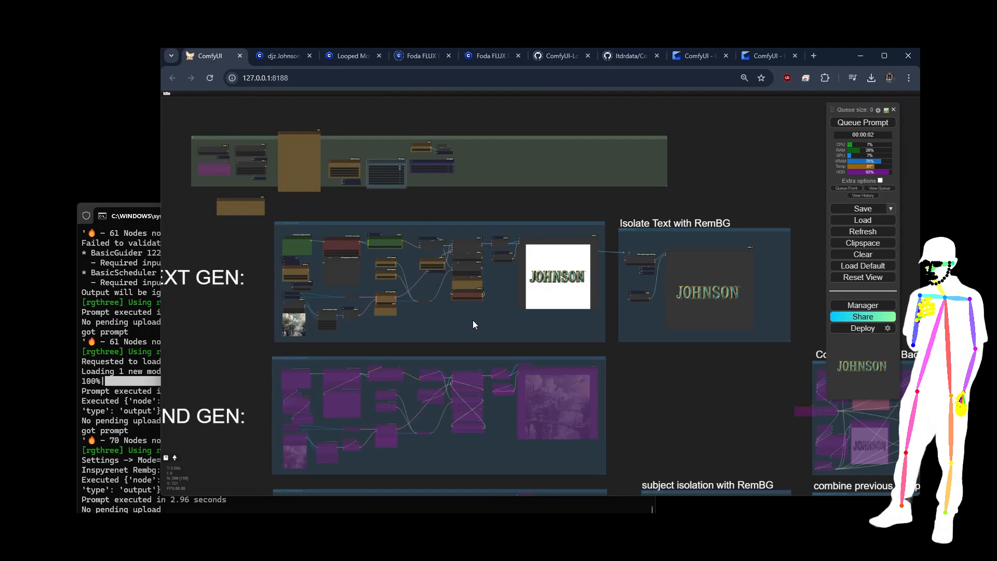
scroll(742, 318, up, 12)
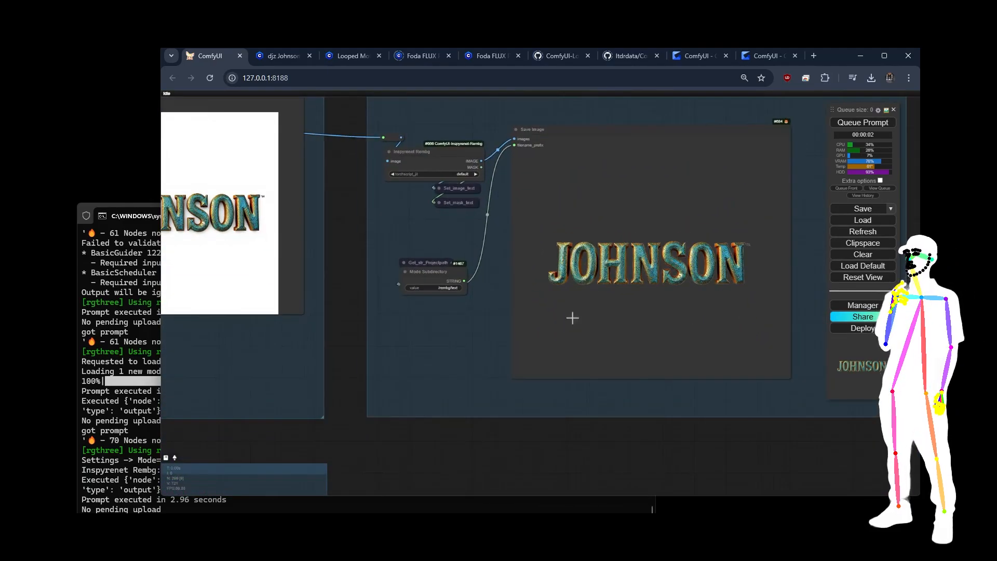
scroll(763, 227, down, 3)
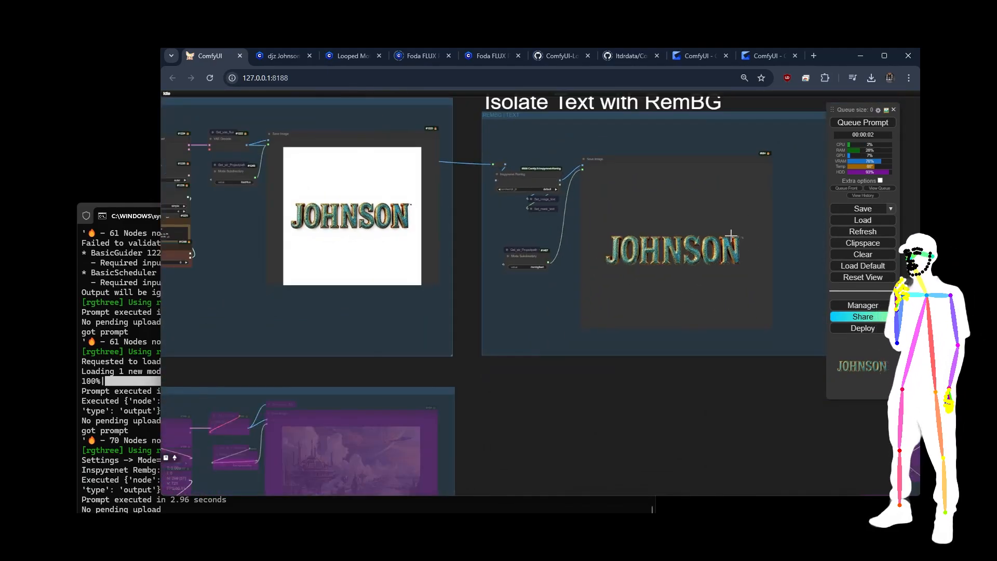
scroll(730, 236, up, 1)
Examine the Inspyrenet Rembg node, its Set_image_text and Set_mask_text nodes, and the group's Mode Subdirectory value
scroll(480, 192, up, 8)
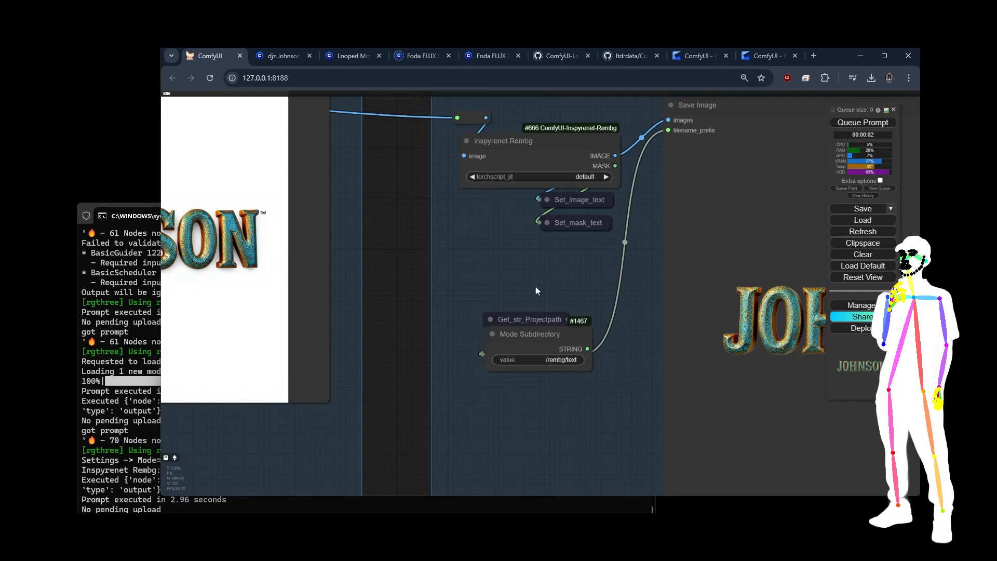
scroll(534, 285, down, 5)
scroll(435, 238, up, 2)
drag(435, 238, 407, 238)
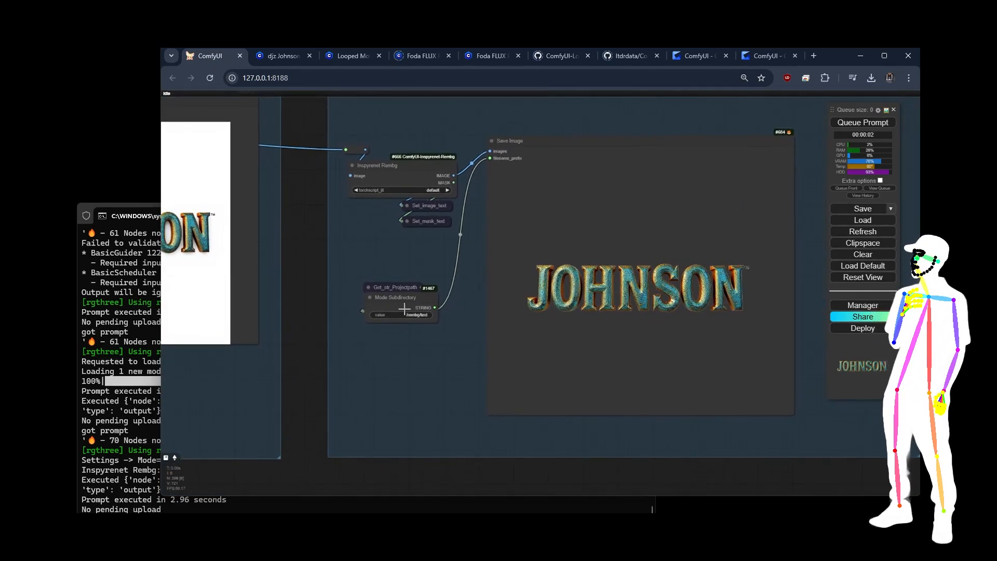
scroll(398, 247, up, 8)
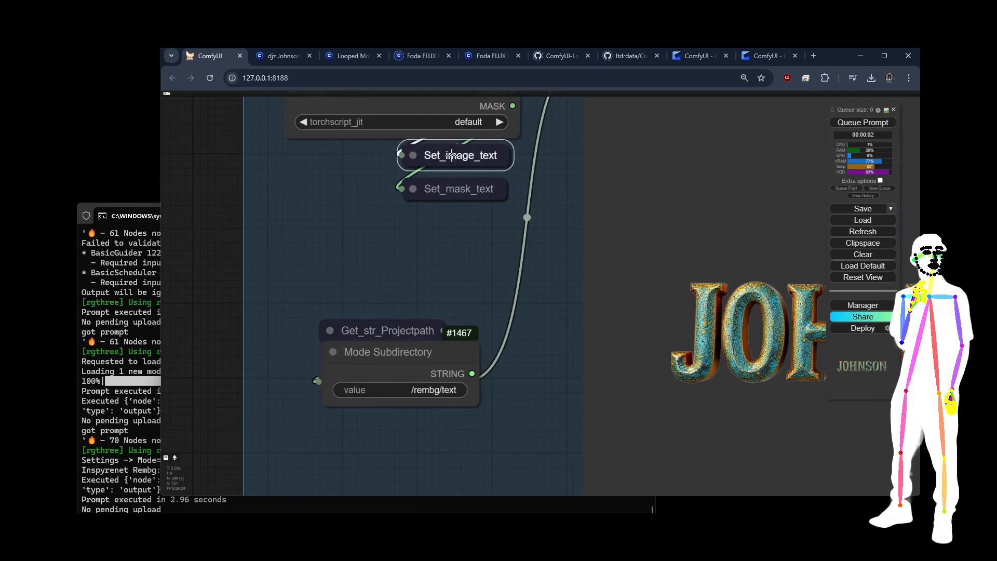
scroll(462, 179, down, 10)
scroll(465, 215, down, 5)
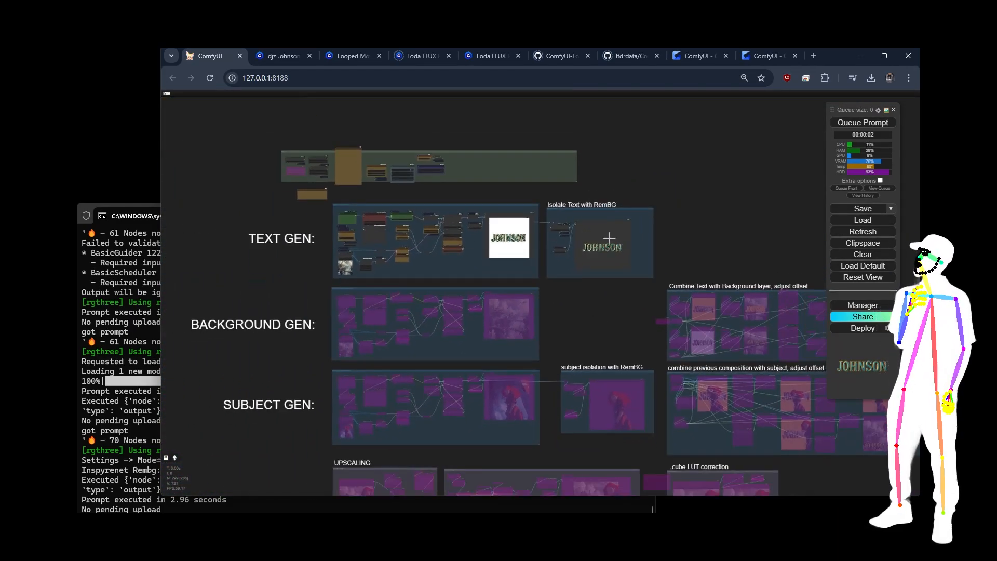
Enable BACKGROUND | GENERATION in the FLUX mode toggles node and queue the workflow
scroll(395, 187, up, 8)
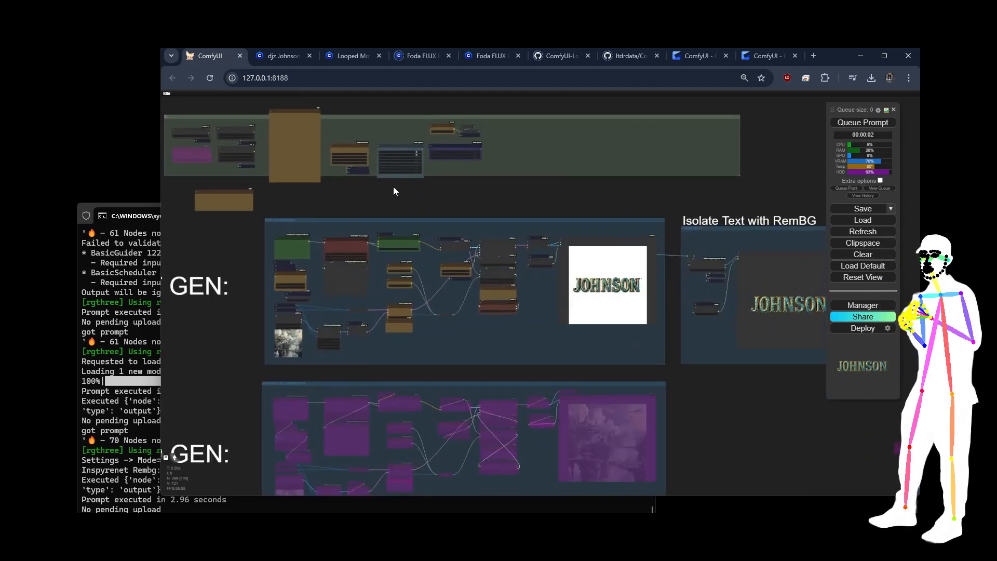
drag(507, 213, 510, 310)
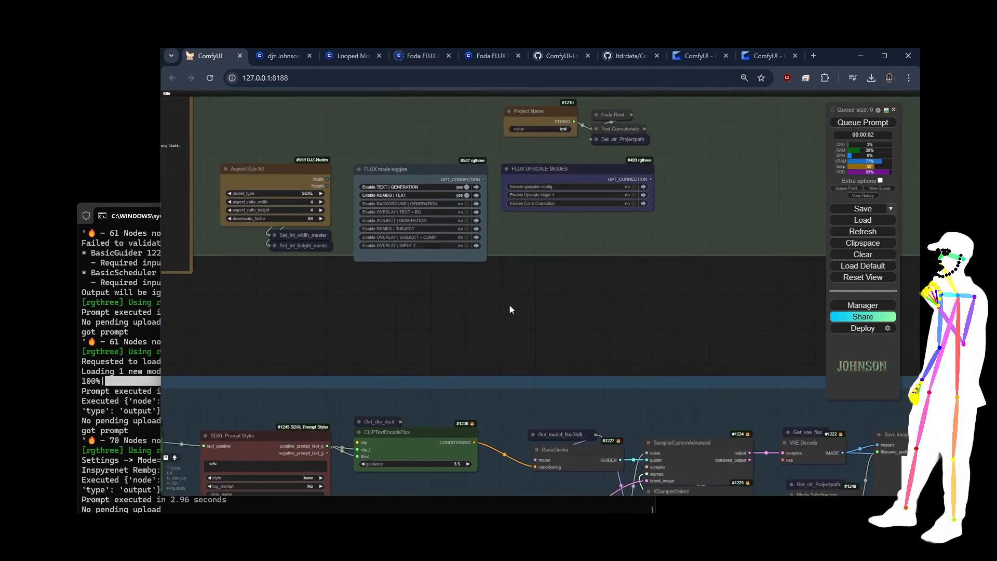
click(467, 204)
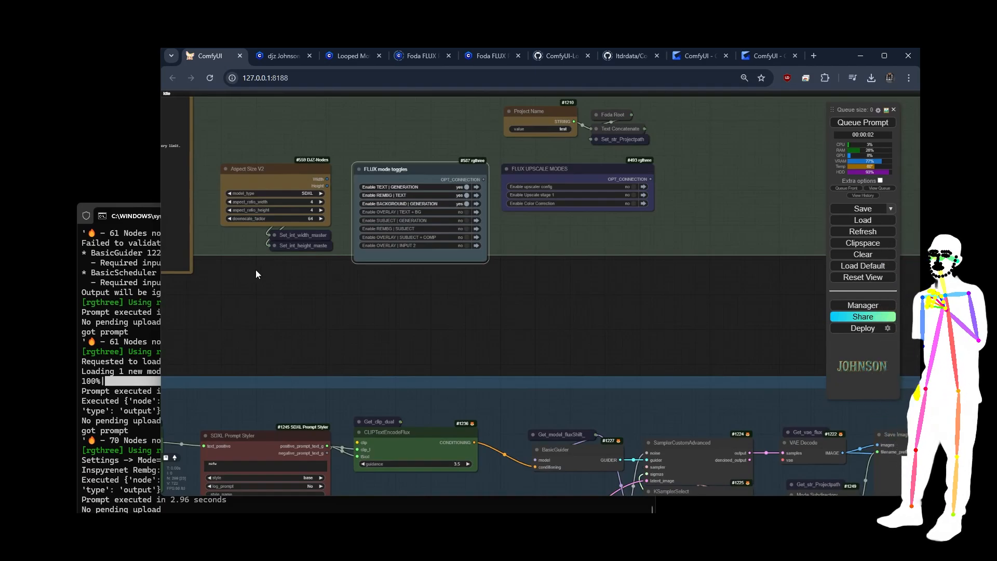
scroll(255, 274, down, 10)
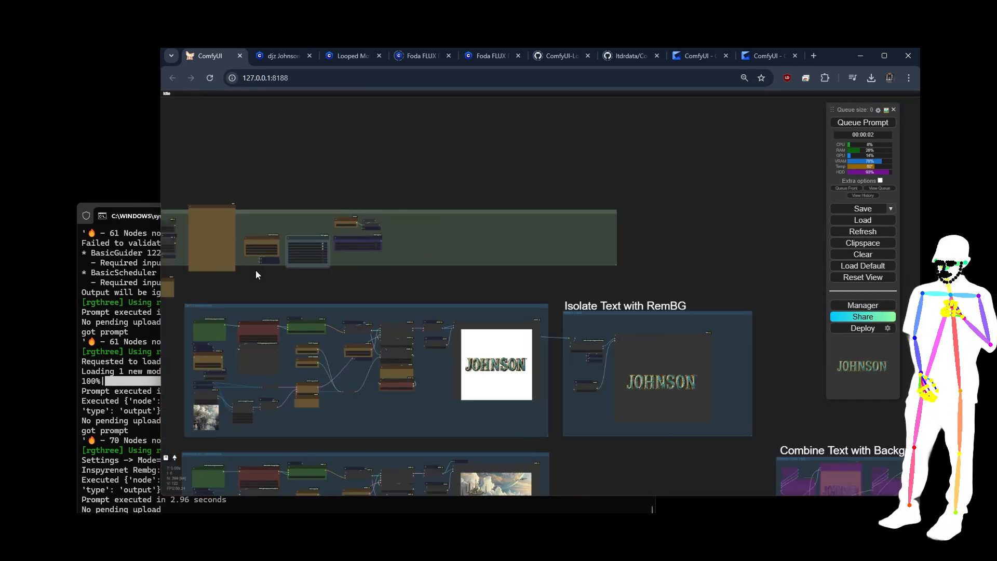
drag(383, 267, 501, 106)
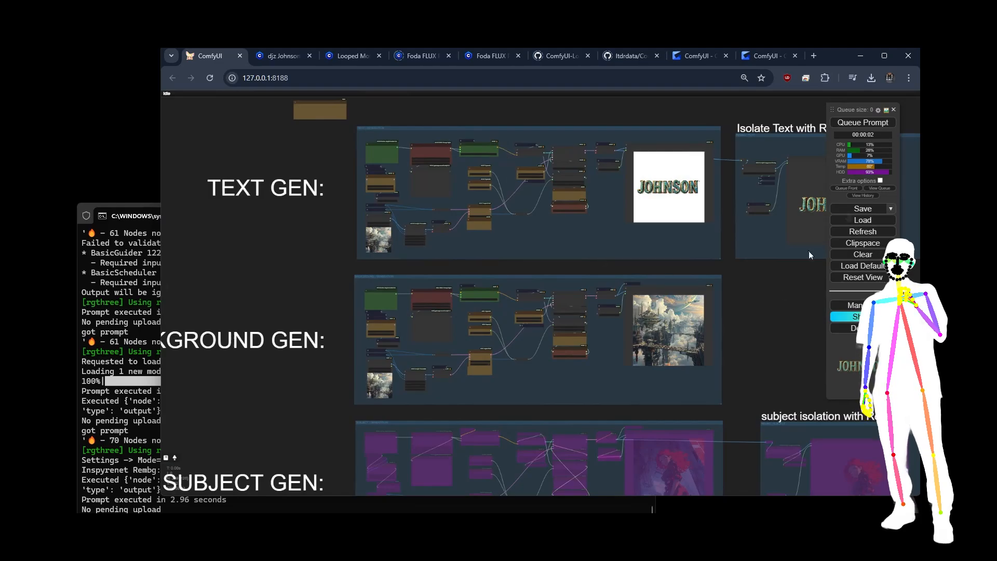
click(886, 121)
Compare the background generation group's Load Image input with the background image it saved
scroll(363, 400, up, 10)
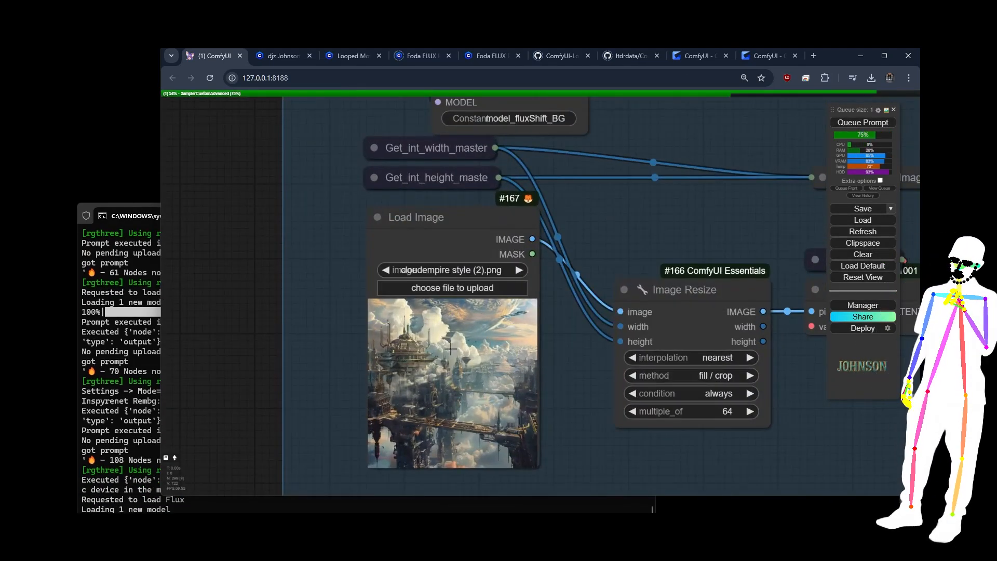
scroll(219, 366, down, 10)
scroll(219, 366, down, 5)
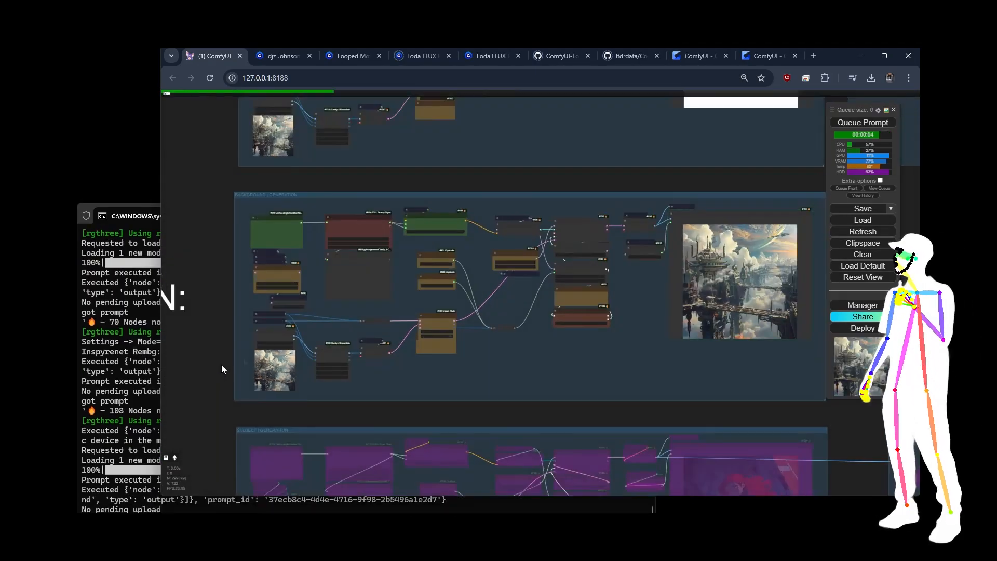
drag(666, 374, 611, 378)
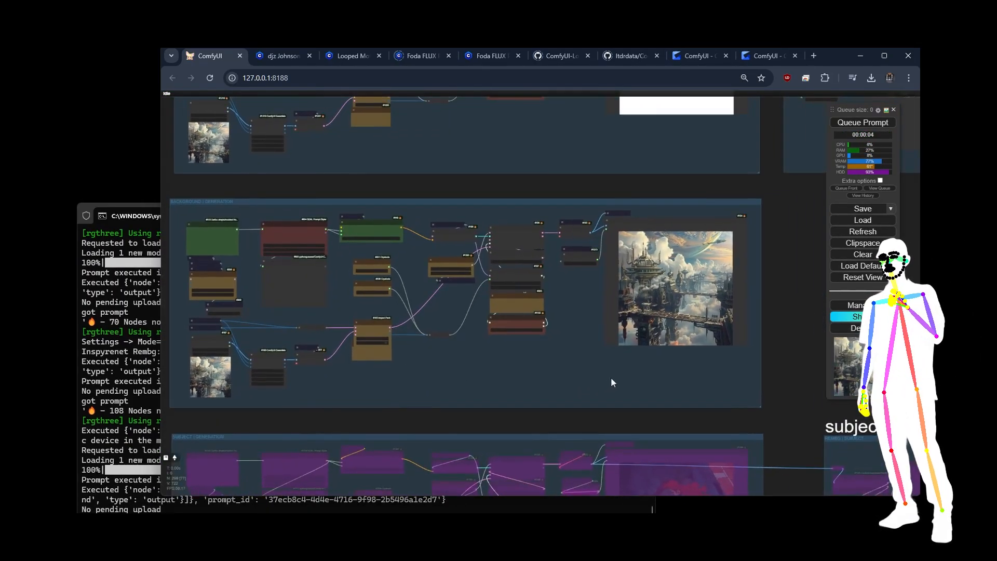
scroll(677, 275, up, 8)
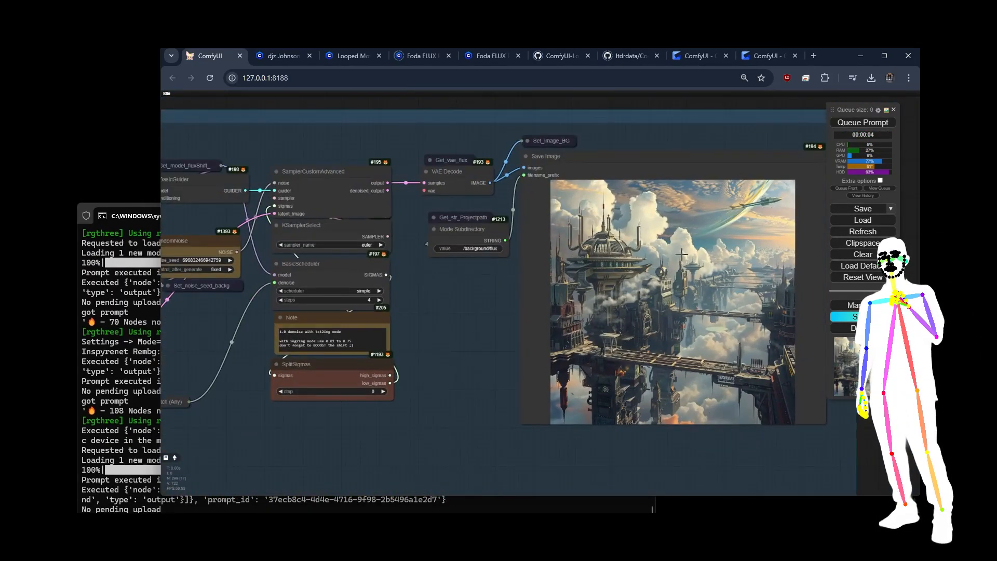
Enable OVERLAY | TEXT + BG in the FLUX mode toggles node and queue the workflow
scroll(706, 312, down, 12)
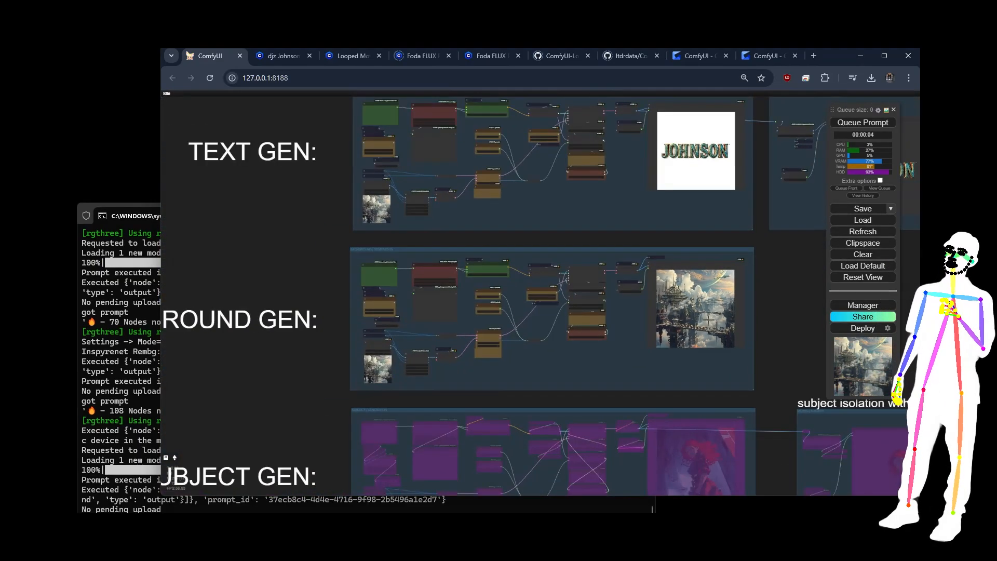
drag(774, 323, 332, 322)
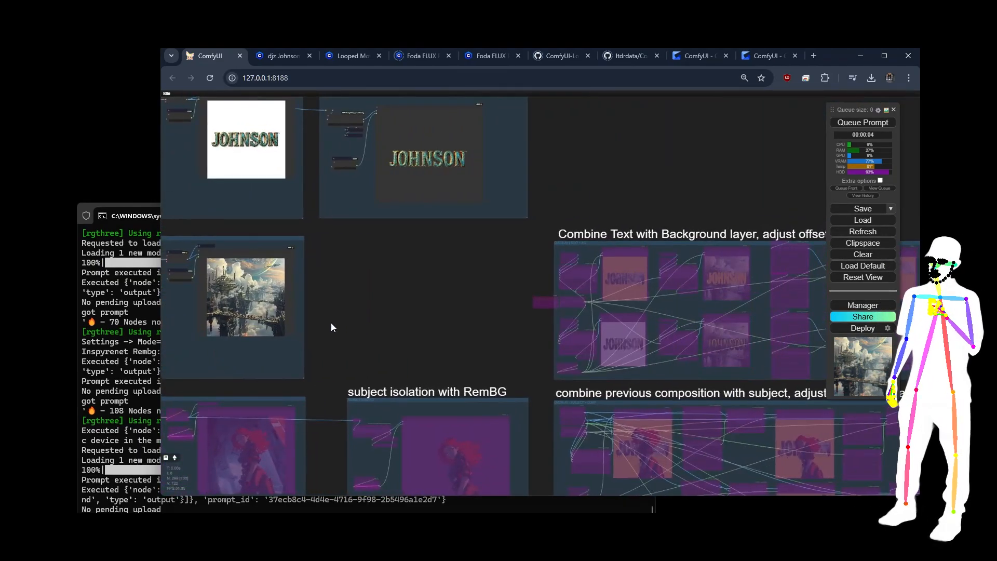
drag(350, 288, 725, 484)
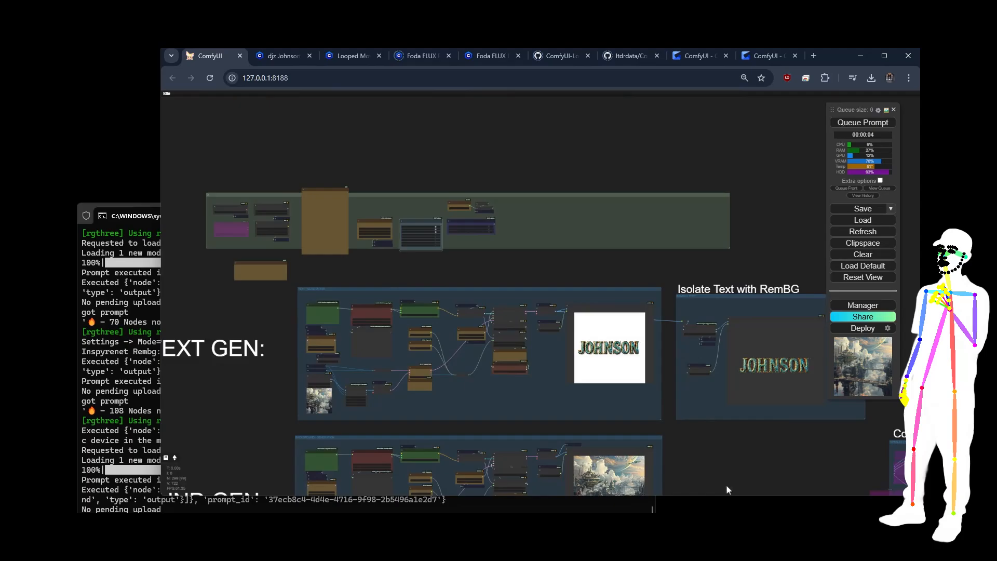
scroll(422, 223, up, 20)
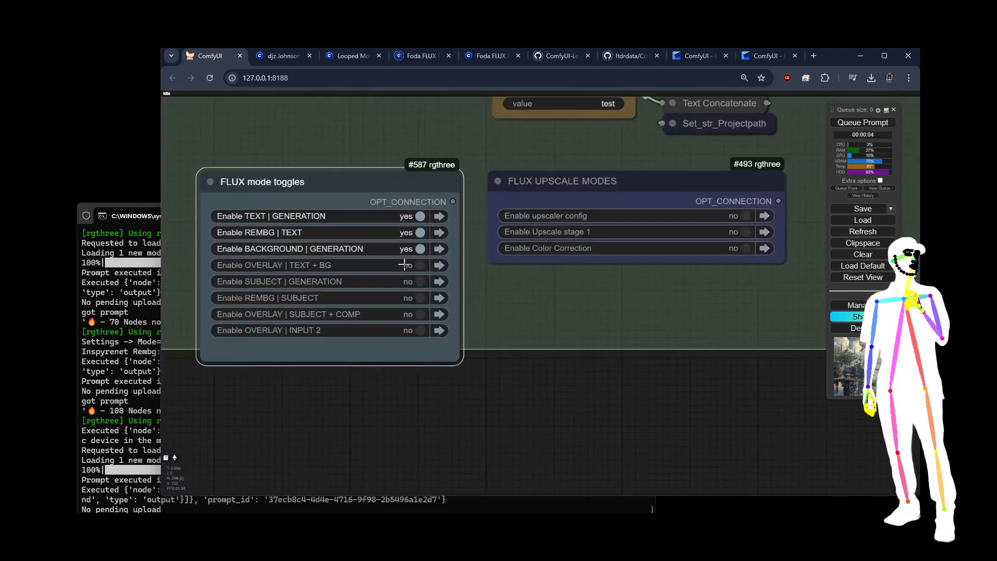
click(416, 266)
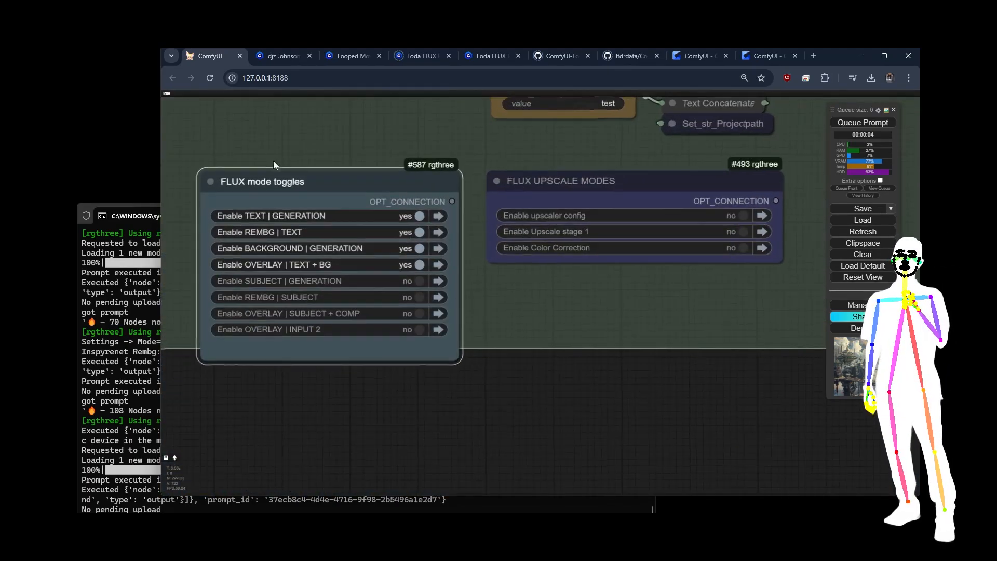
scroll(286, 161, down, 10)
scroll(728, 350, down, 3)
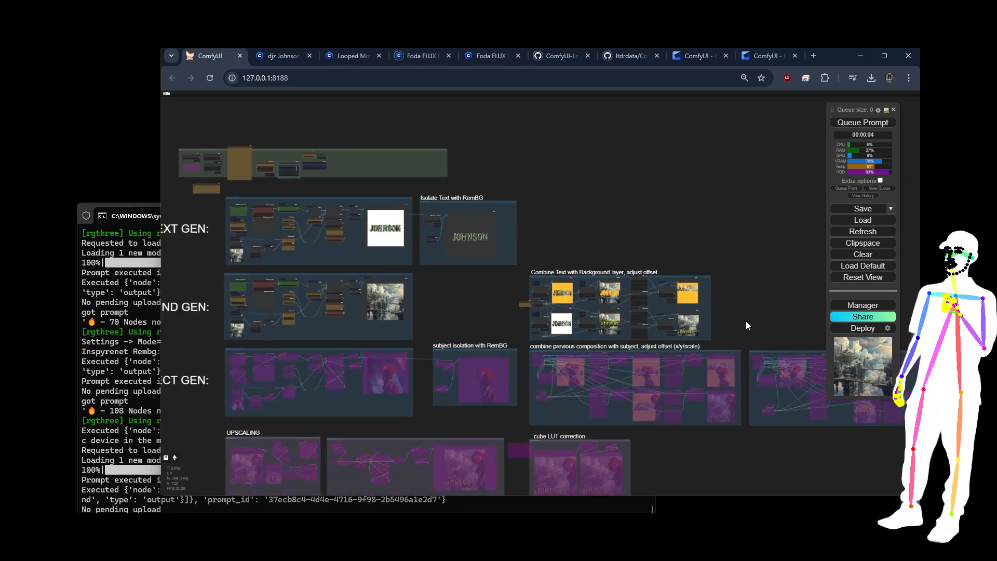
click(862, 122)
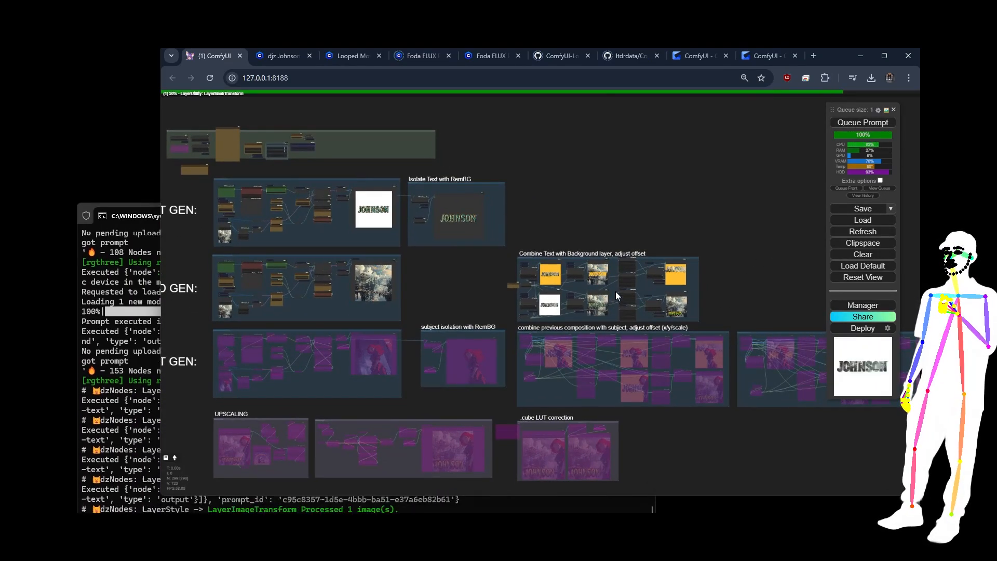
Examine the overlay group's first ColorOverlay V2 node, its Color node, and the Note listing alternative hex colours
scroll(611, 284, up, 5)
scroll(610, 285, up, 1)
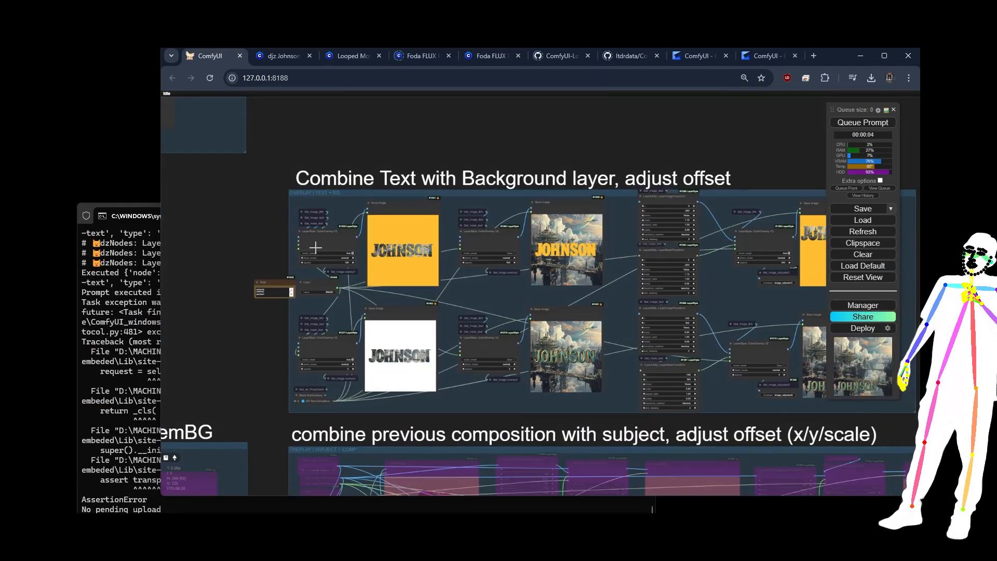
scroll(315, 247, up, 5)
scroll(316, 248, up, 5)
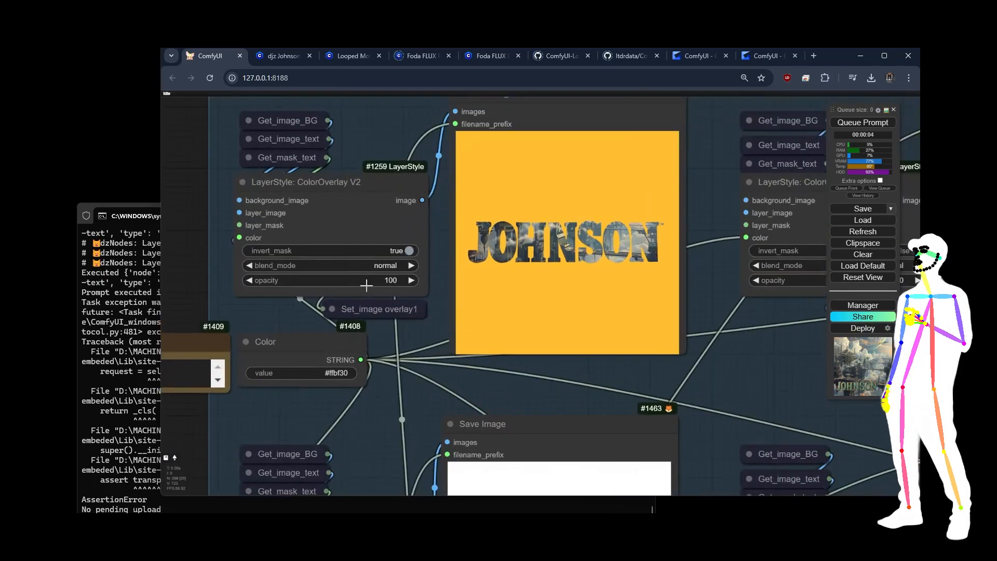
drag(257, 315, 368, 301)
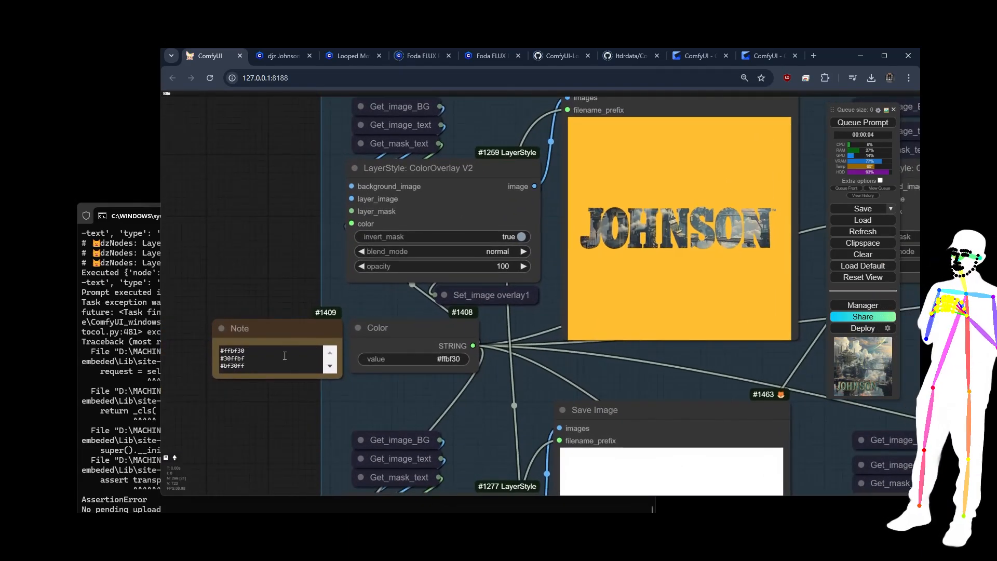
click(249, 373)
key(ctrl+a)
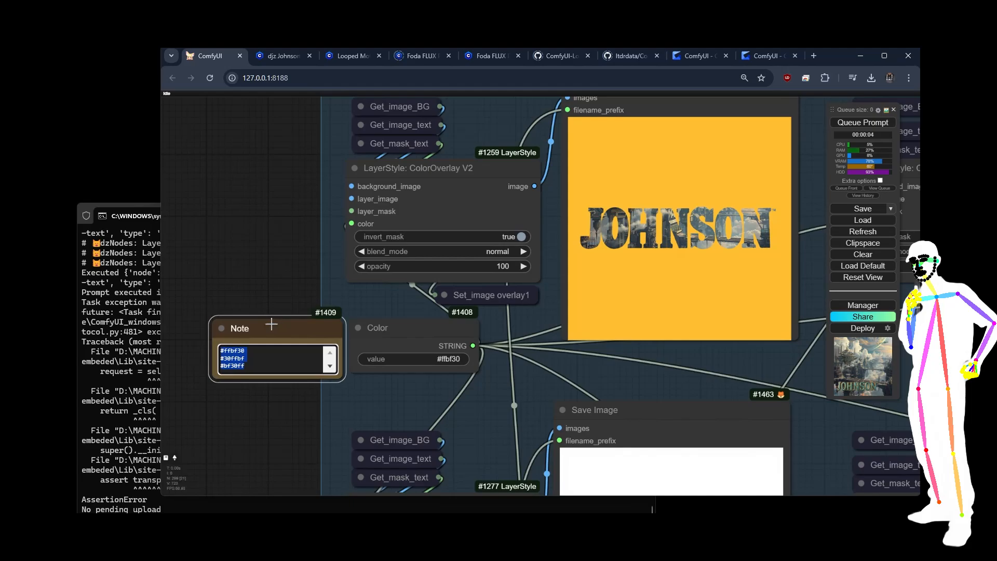
click(272, 207)
scroll(272, 207, down, 4)
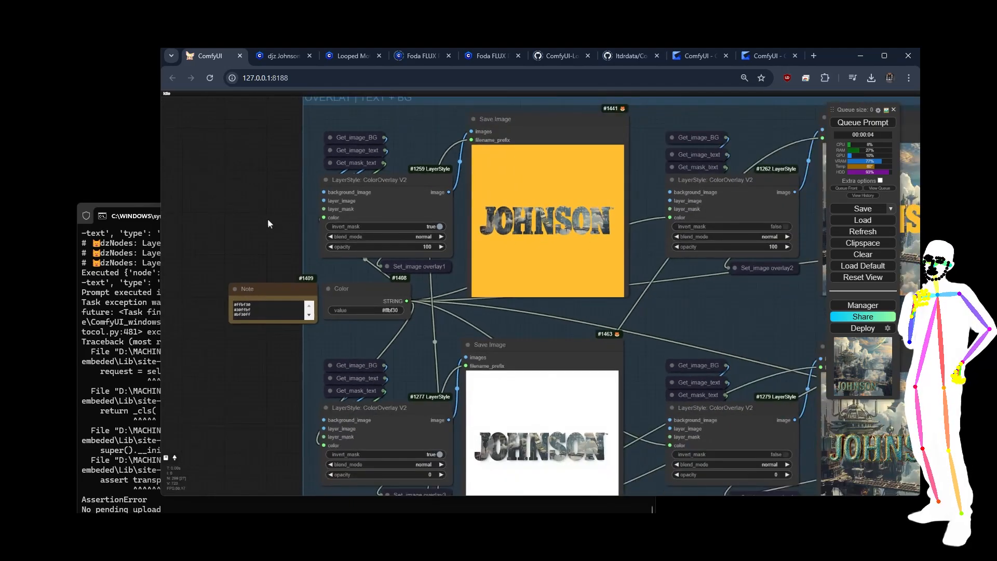
scroll(187, 183, down, 5)
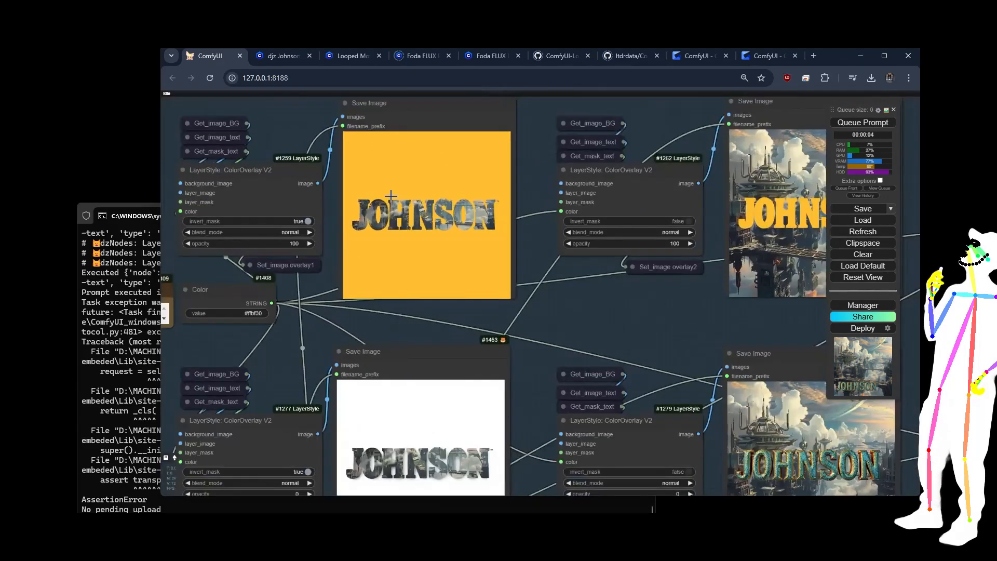
Inspect the two saved images of background-filled lettering, one on the solid colour and one on white
scroll(390, 195, up, 8)
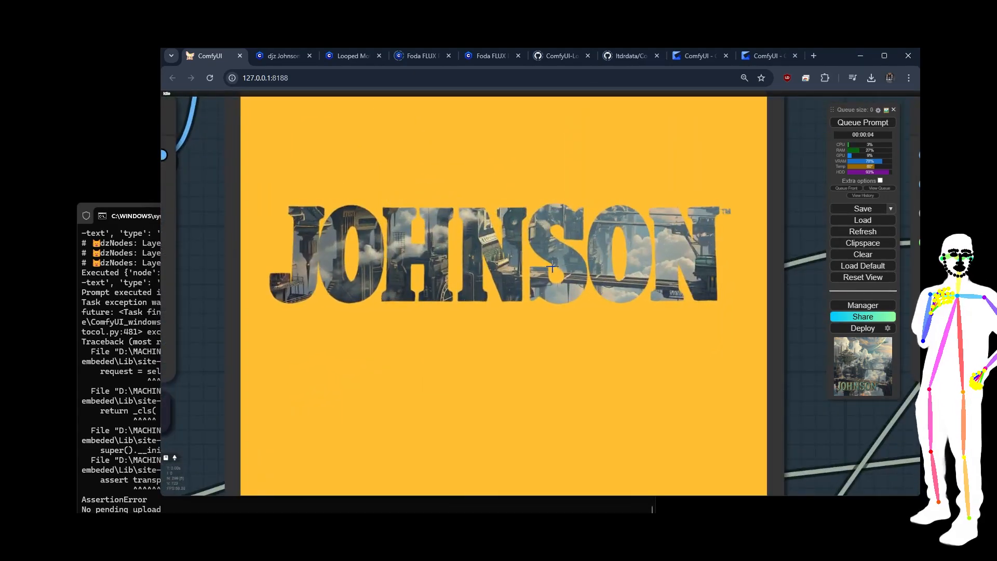
scroll(332, 260, down, 7)
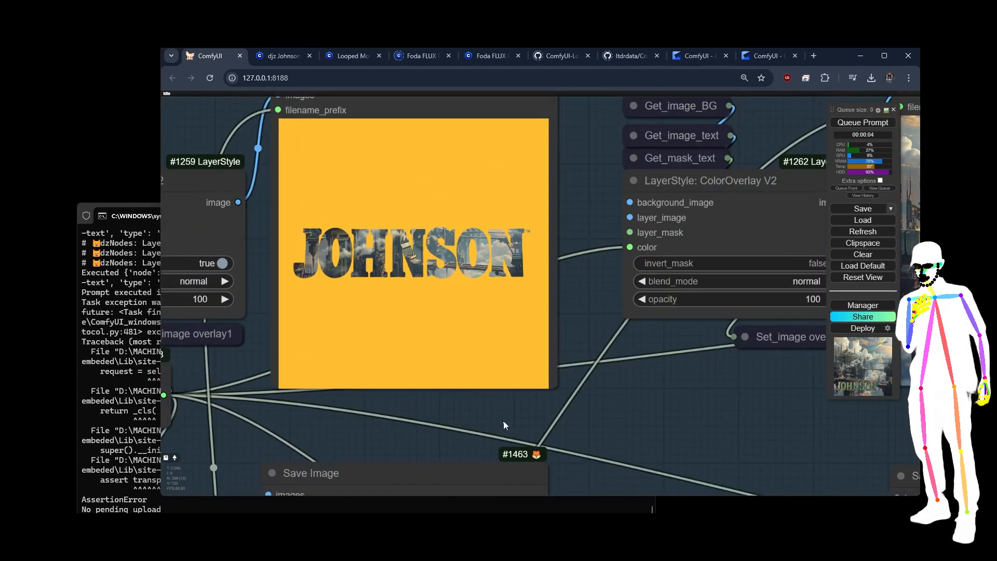
drag(623, 416, 670, 59)
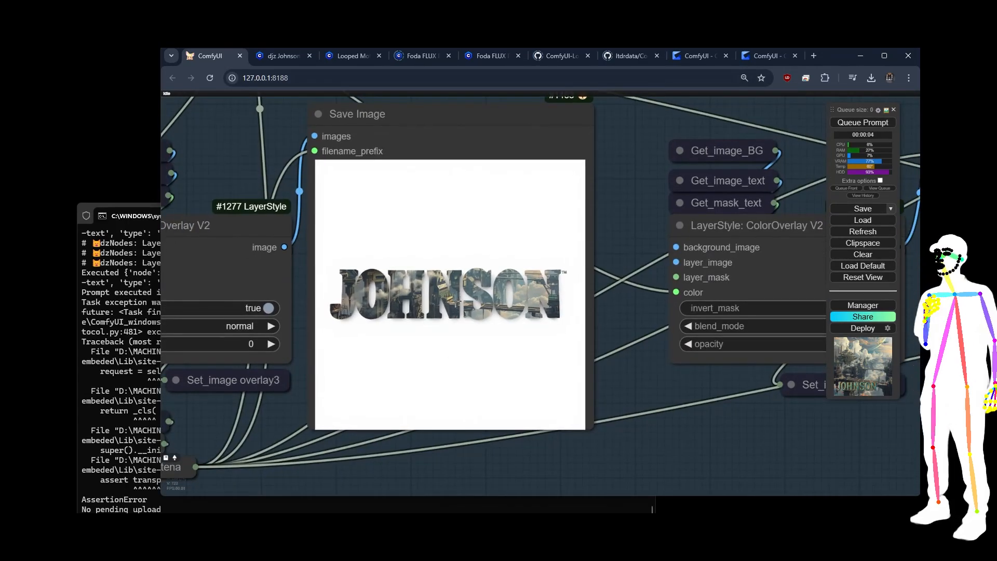
scroll(457, 303, up, 6)
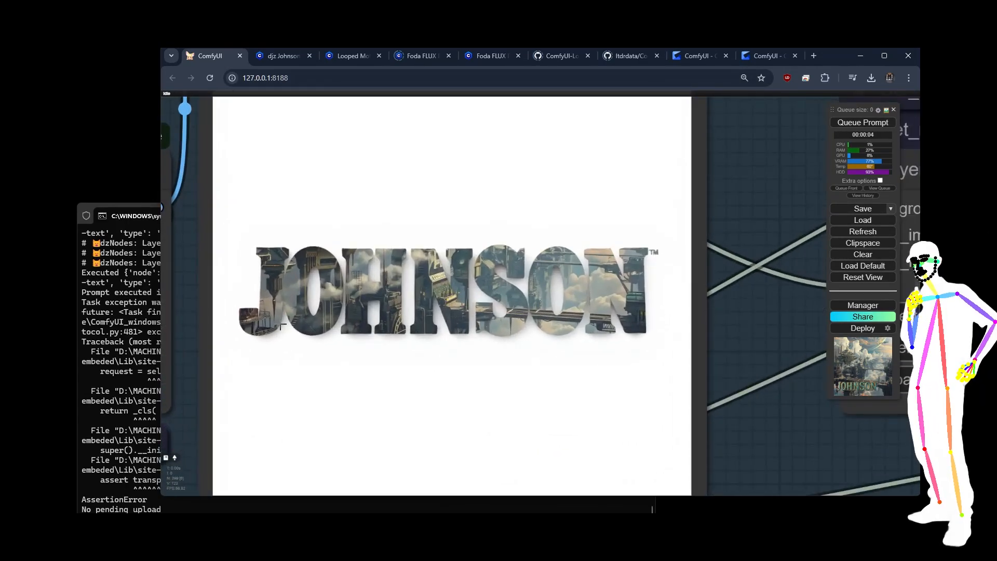
scroll(280, 326, up, 2)
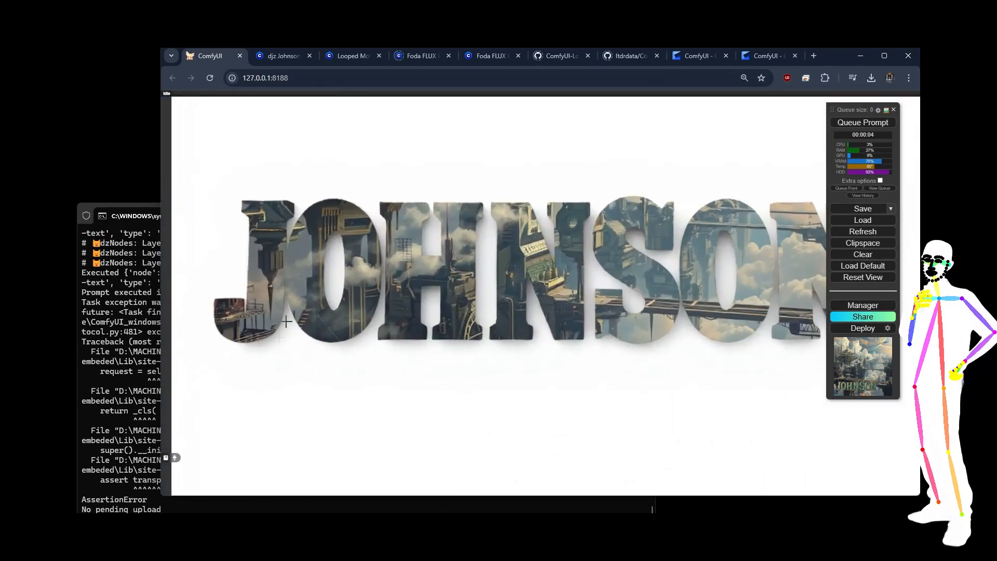
scroll(280, 332, down, 8)
scroll(642, 129, up, 2)
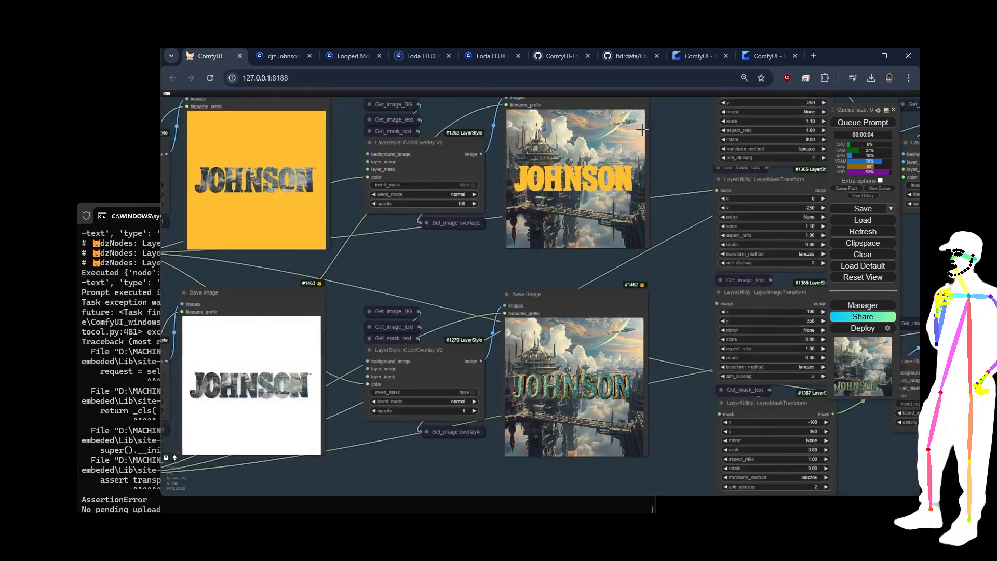
Compare the saved solid-colour text overlay with the textured text overlay on the generated background
scroll(642, 129, up, 10)
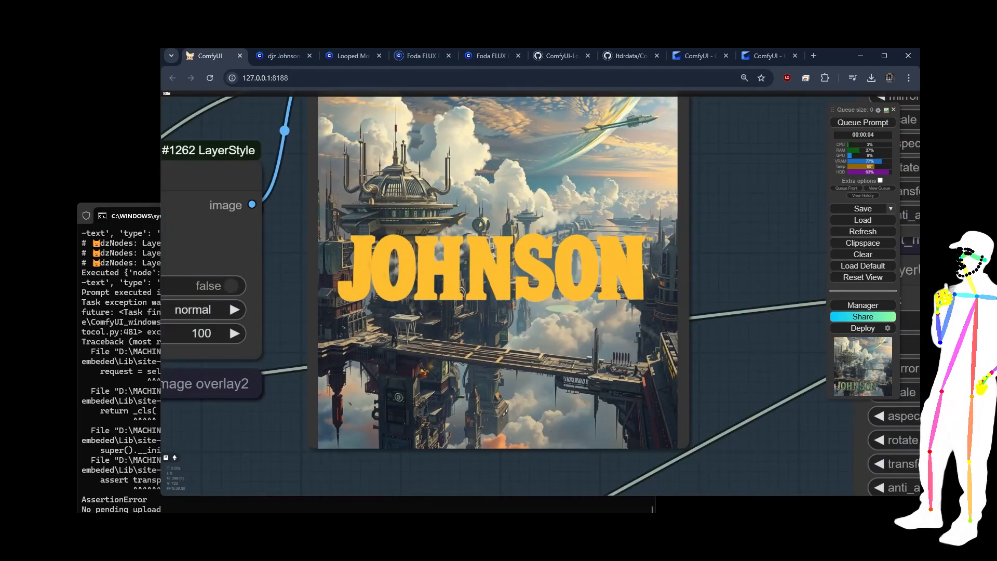
scroll(394, 229, down, 2)
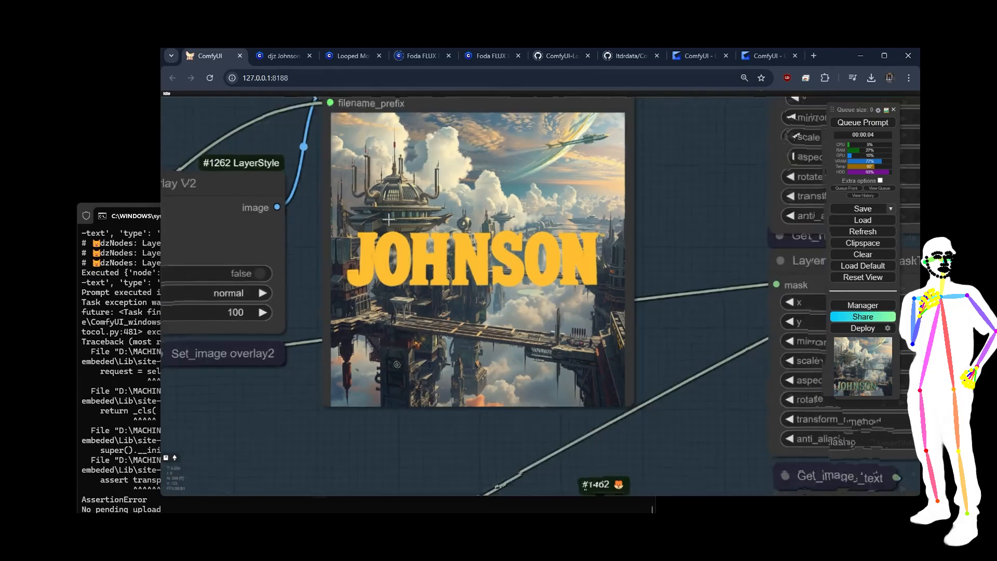
scroll(388, 219, down, 10)
drag(501, 414, 576, 225)
scroll(506, 208, up, 6)
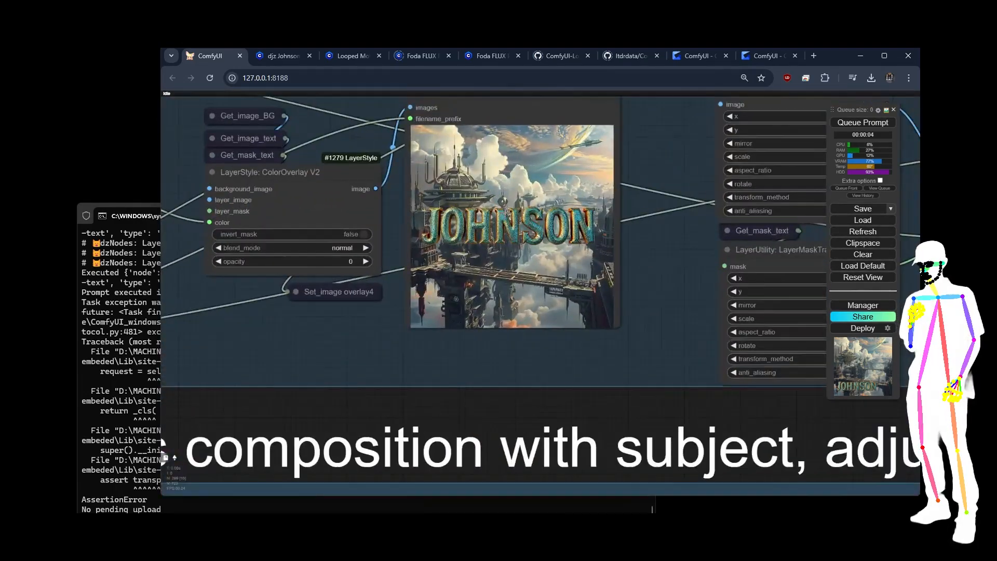
scroll(508, 223, up, 6)
scroll(447, 272, down, 2)
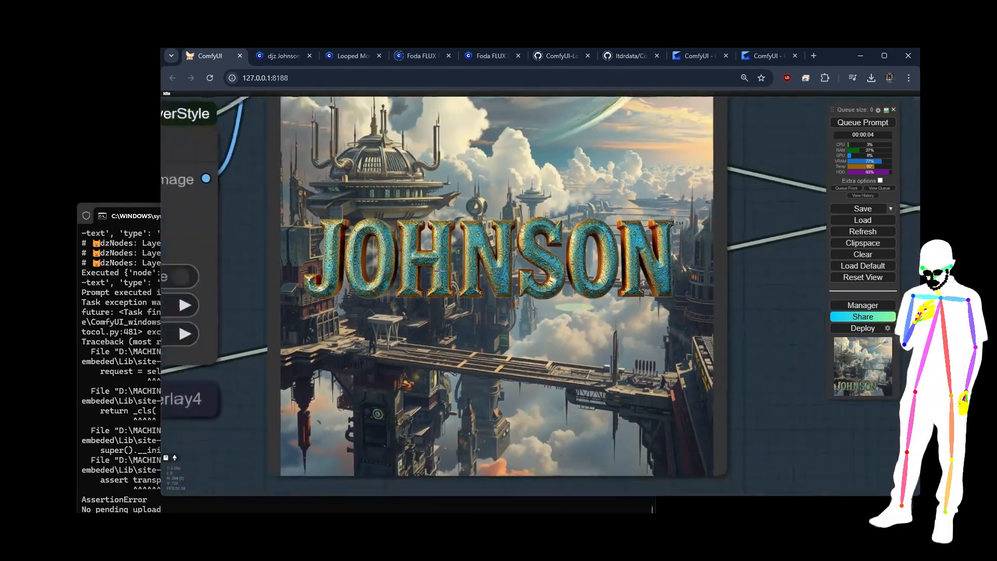
scroll(597, 230, down, 10)
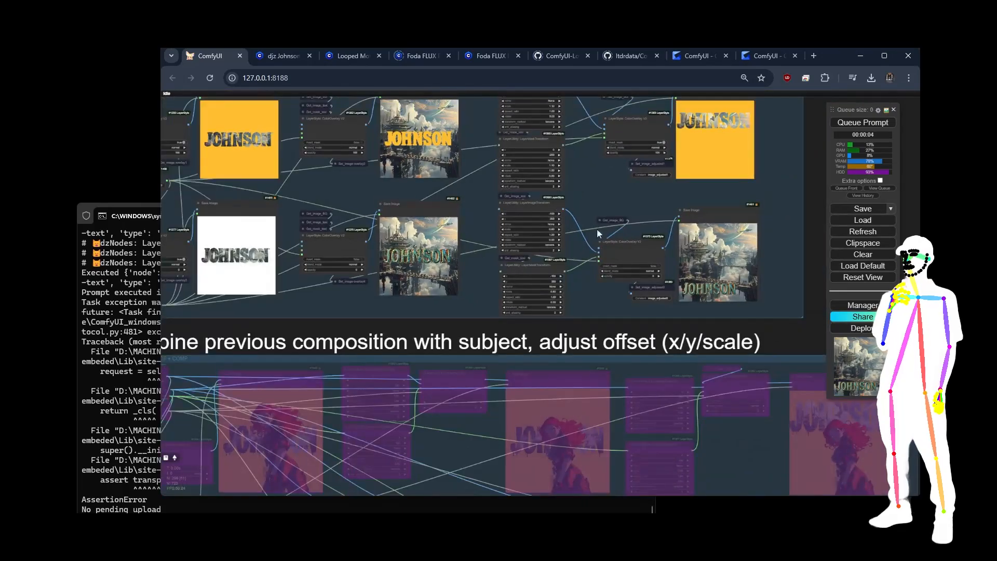
Examine the LayerImageTransform and LayerMaskTransform offset and scale settings alongside the adjusted cut-out text image they feed
drag(605, 210, 497, 275)
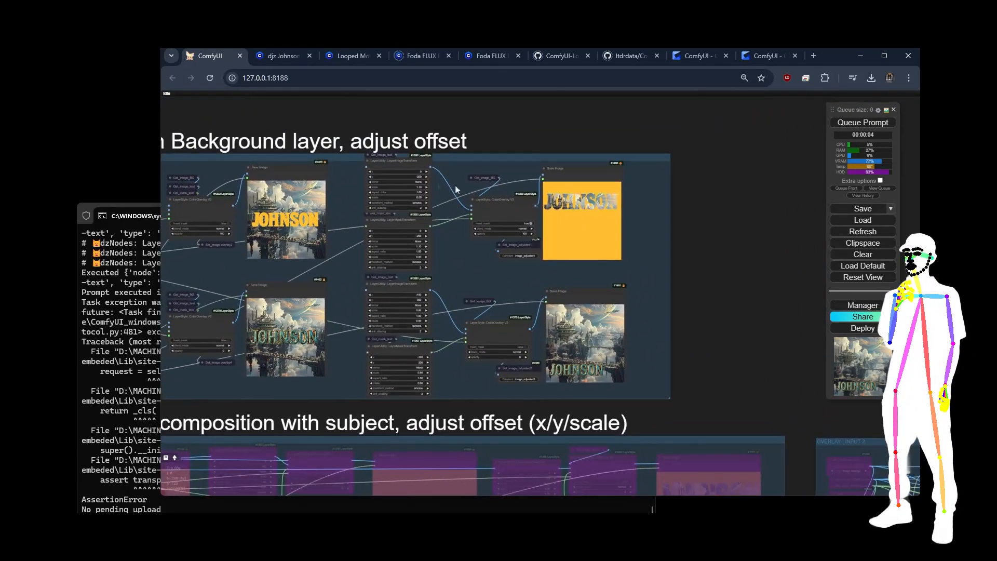
scroll(456, 190, up, 6)
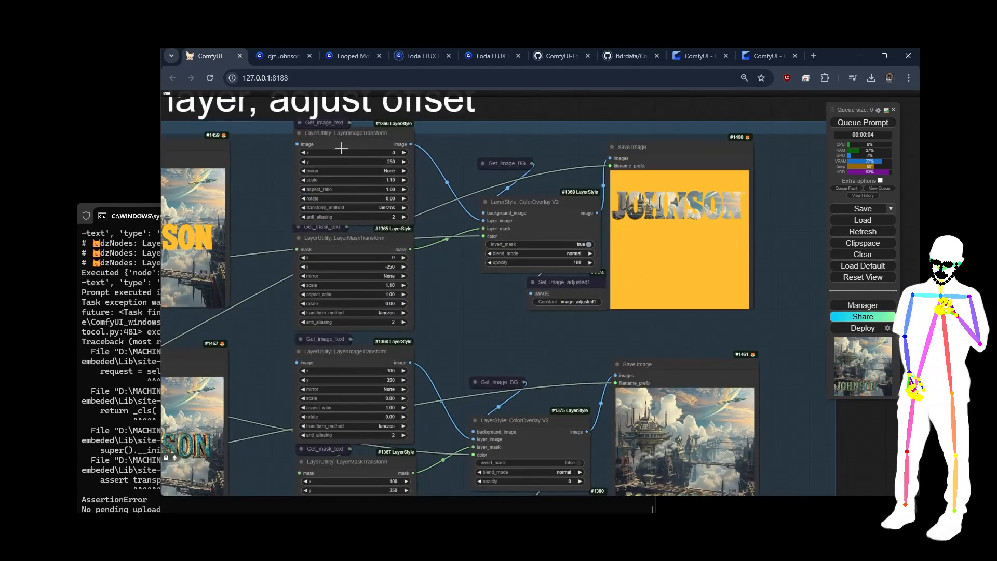
click(353, 187)
click(377, 239)
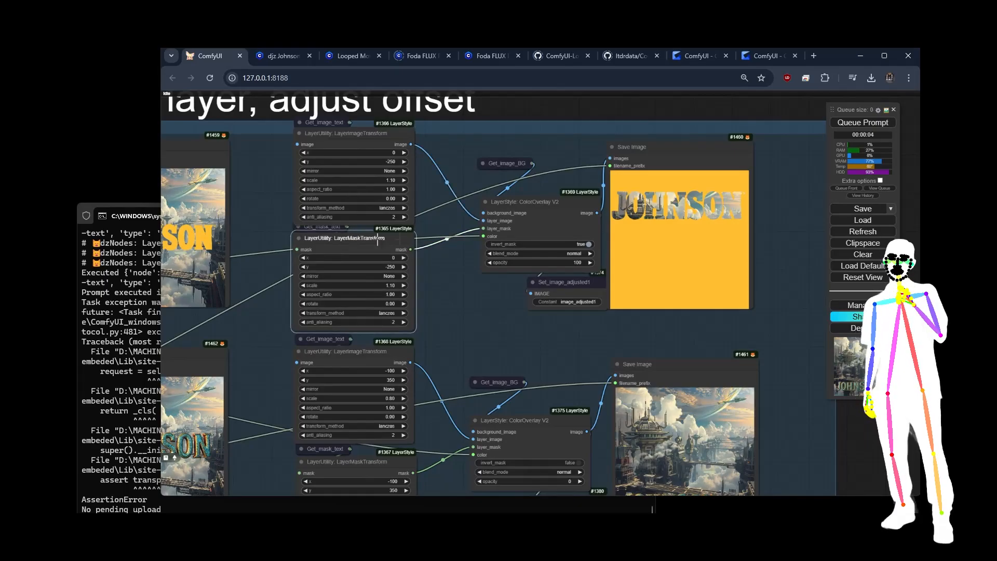
scroll(778, 208, up, 6)
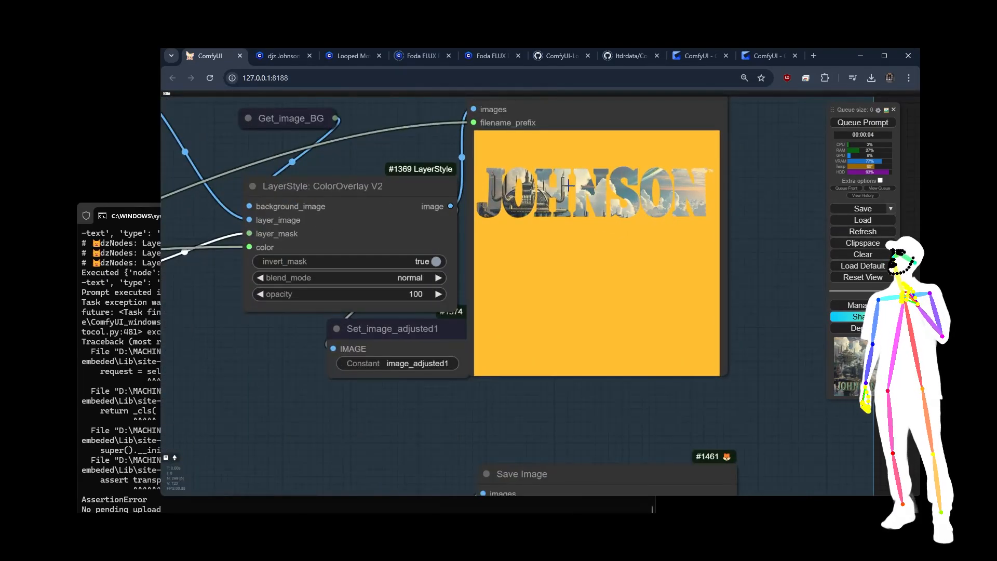
scroll(669, 244, down, 4)
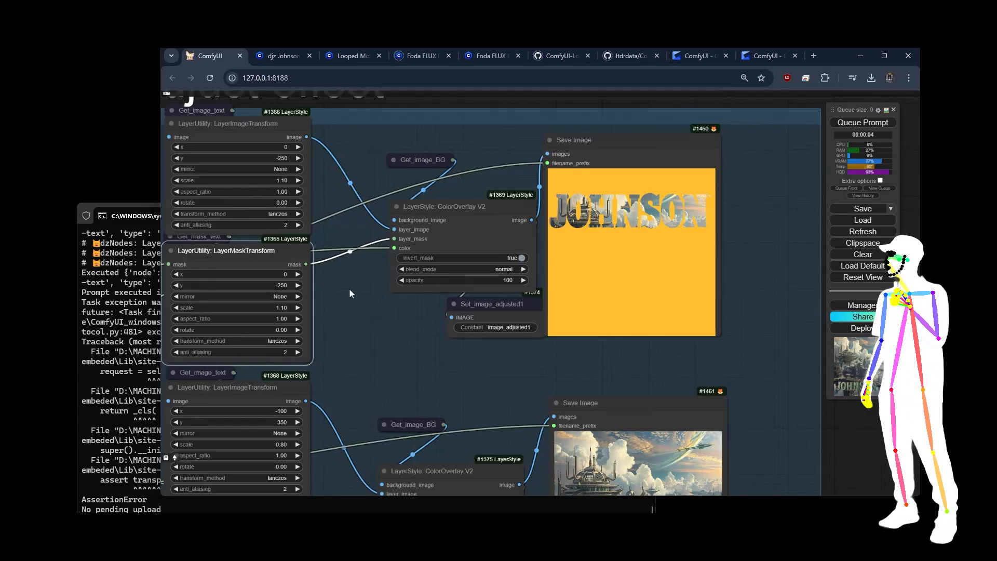
drag(349, 288, 404, 282)
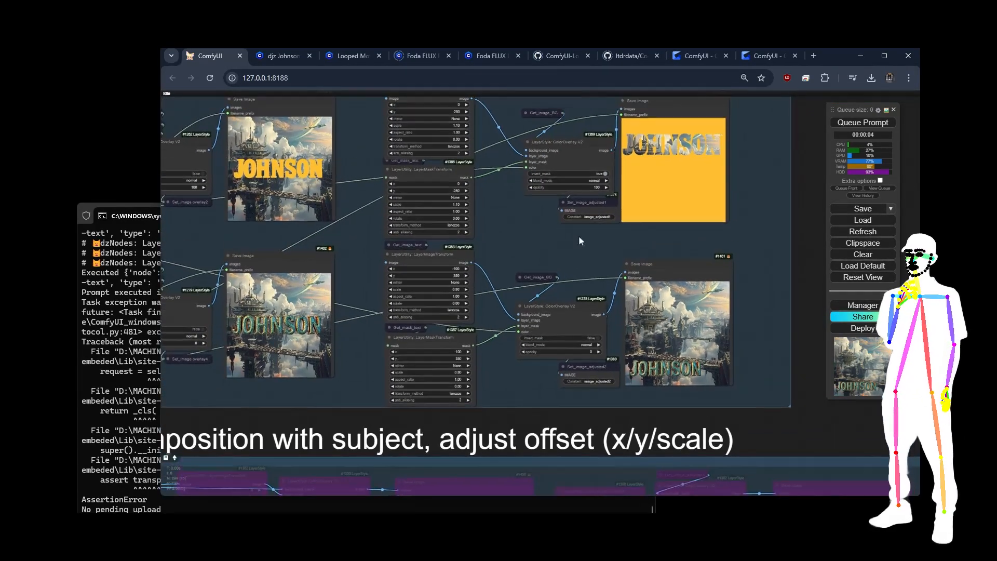
Inspect the Get_image_BG and Set_image_adjusted nodes, and compare the adjusted text overlays with the unadjusted ones
click(549, 112)
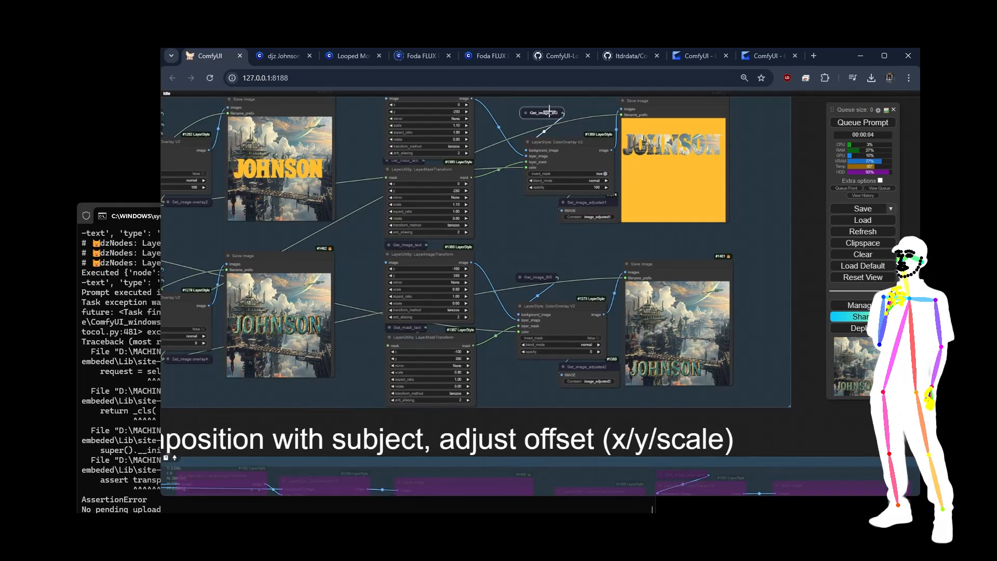
click(585, 244)
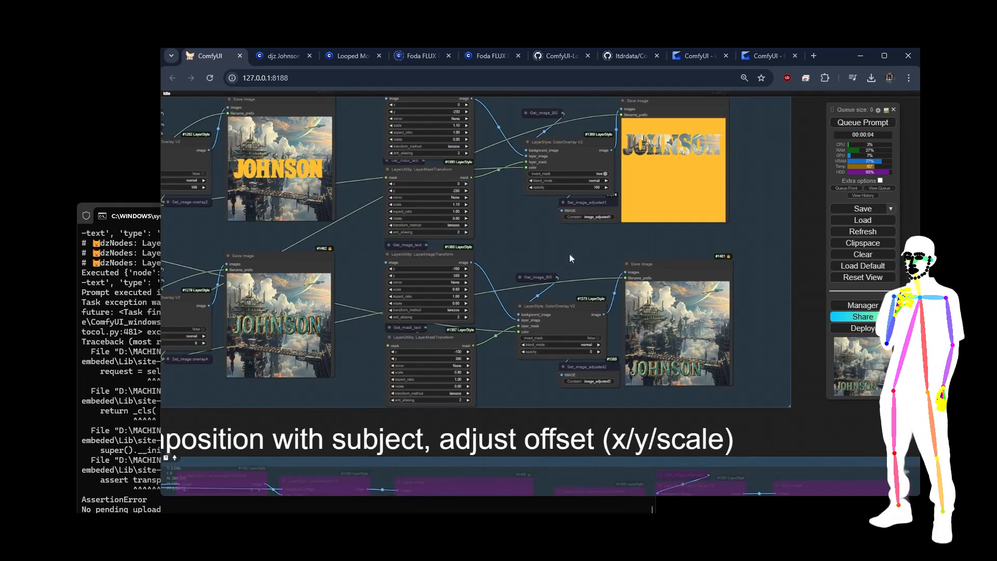
click(592, 203)
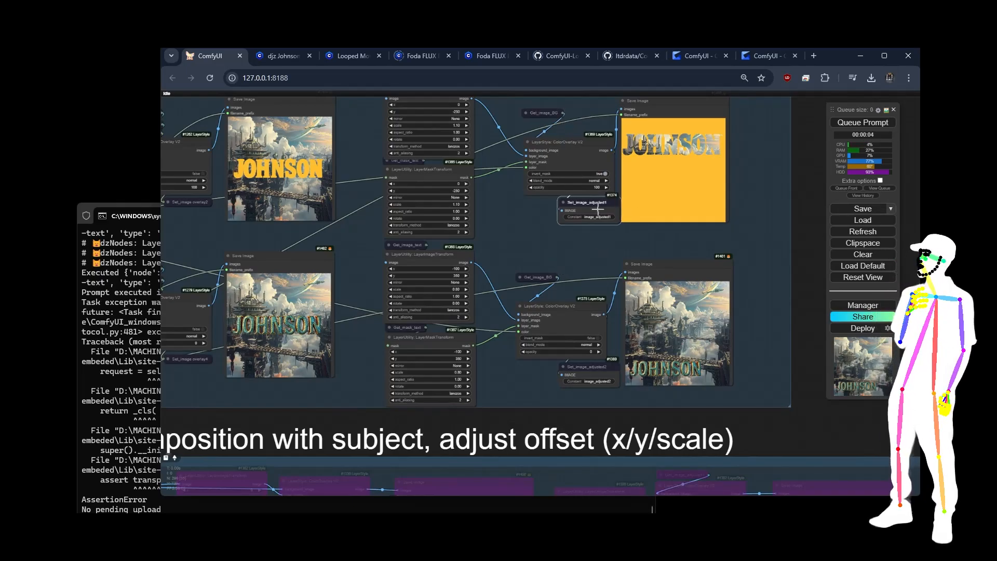
scroll(647, 242, down, 5)
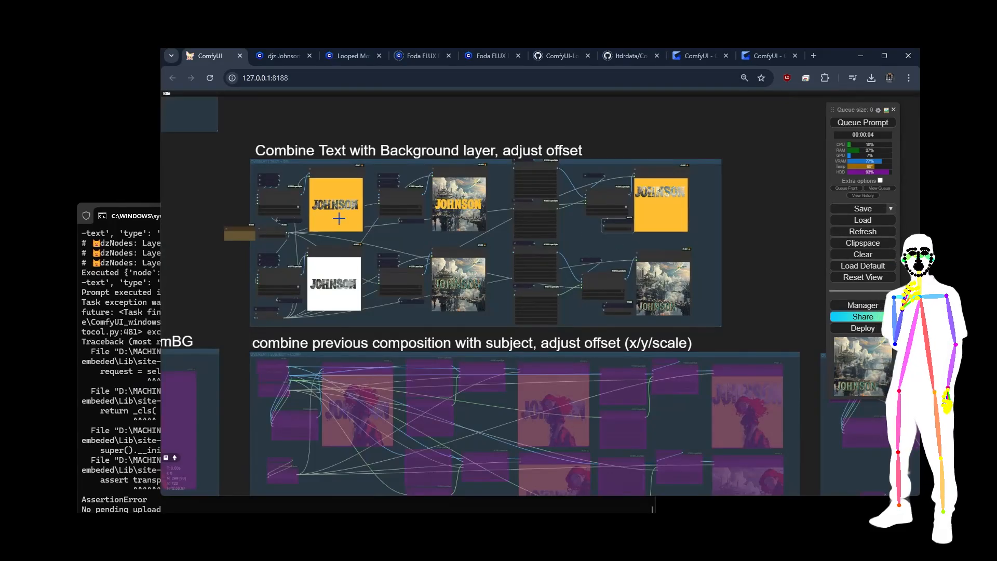
scroll(629, 319, up, 5)
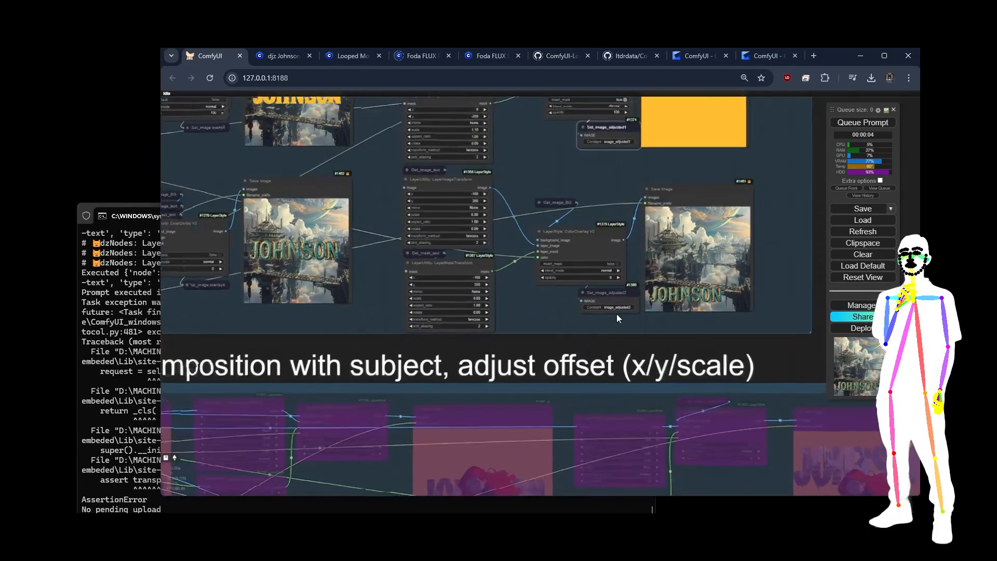
scroll(667, 291, down, 5)
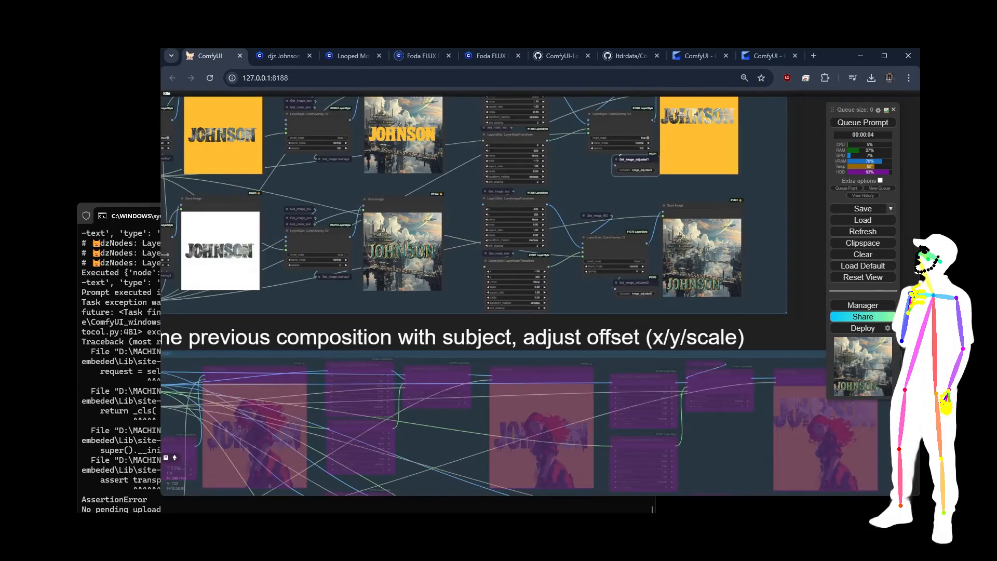
click(403, 244)
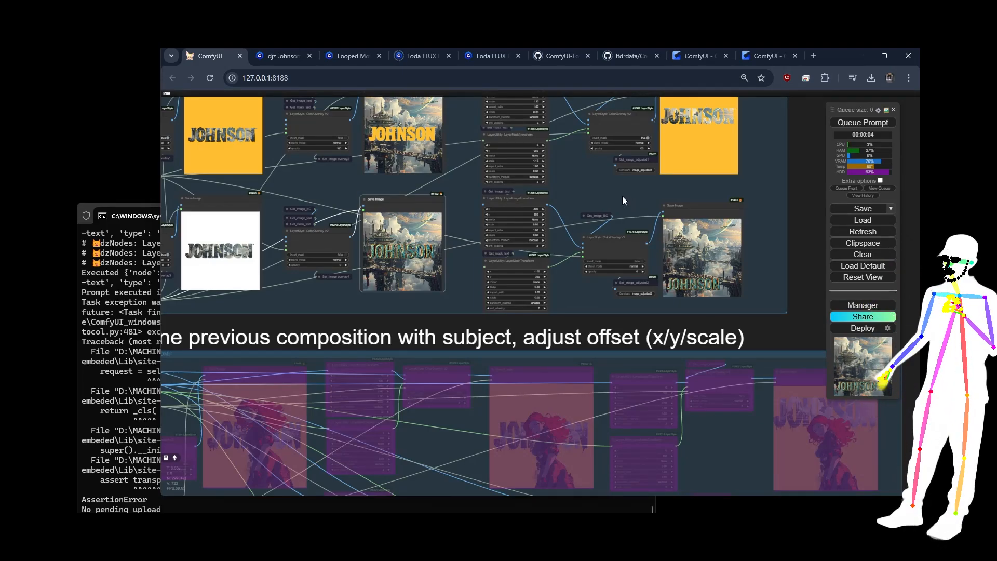
Review the whole text-and-background overlay group, including its saved variants, and return to the text, background and subject generation groups
drag(622, 195, 659, 234)
scroll(659, 235, down, 3)
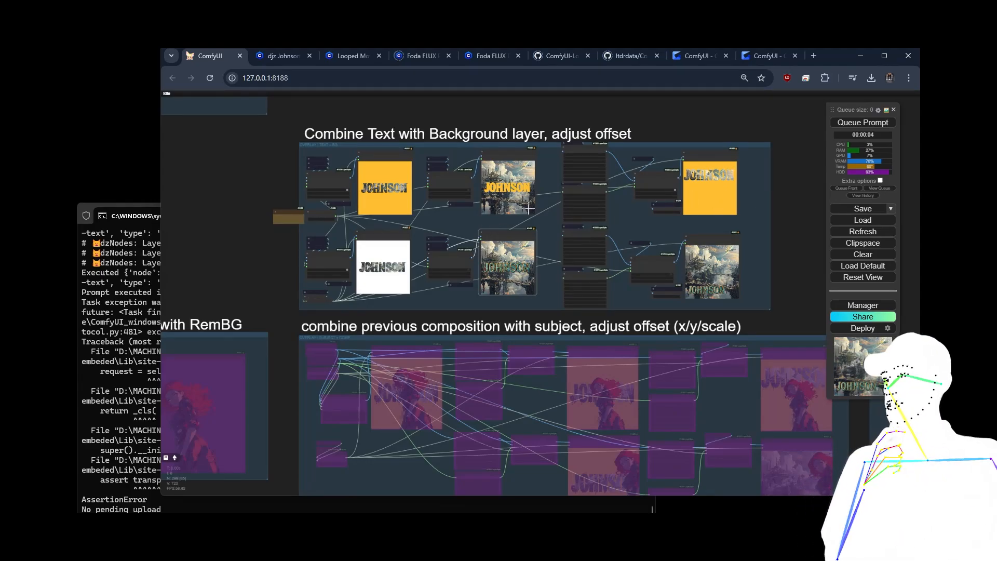
scroll(744, 173, down, 5)
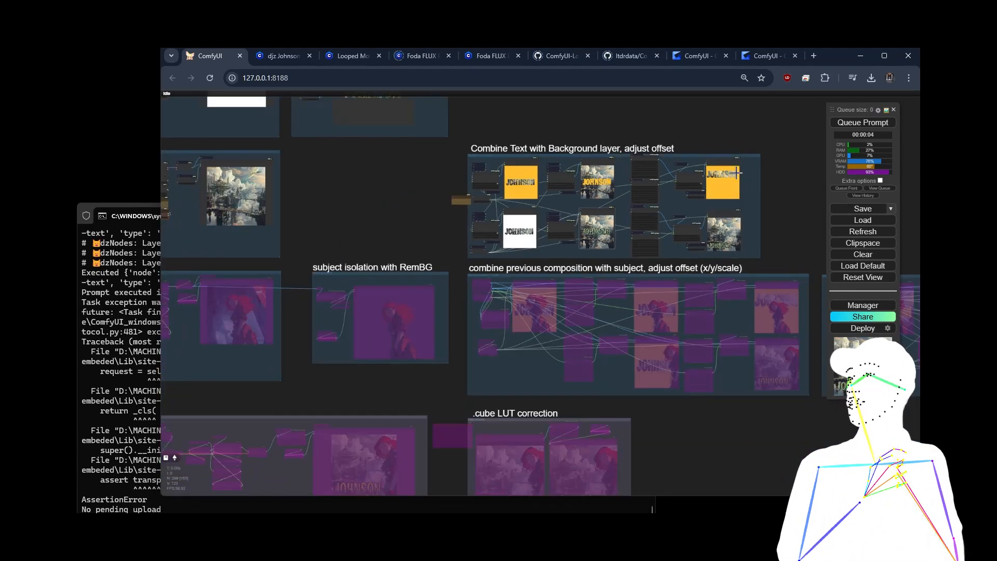
scroll(507, 185, up, 10)
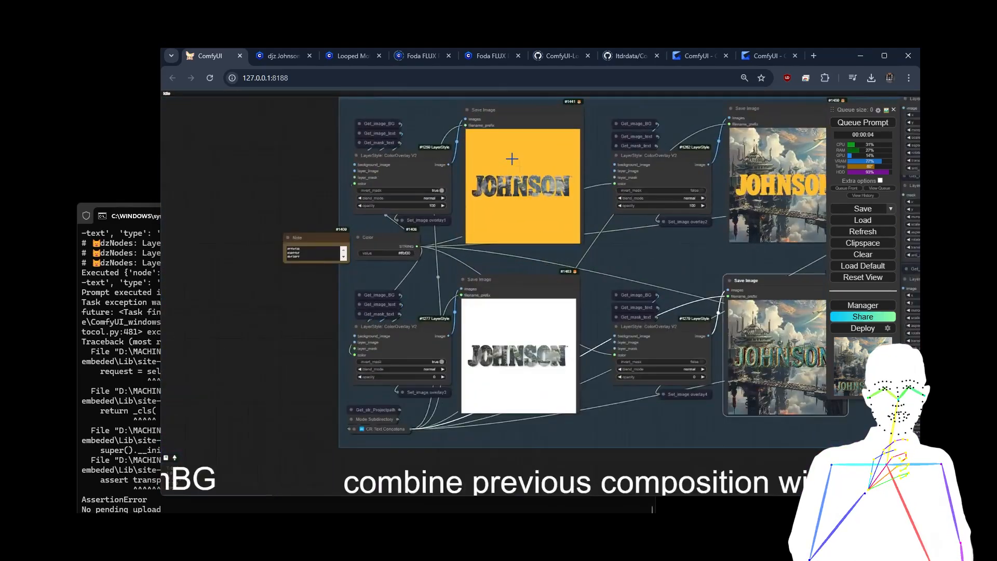
scroll(512, 194, down, 10)
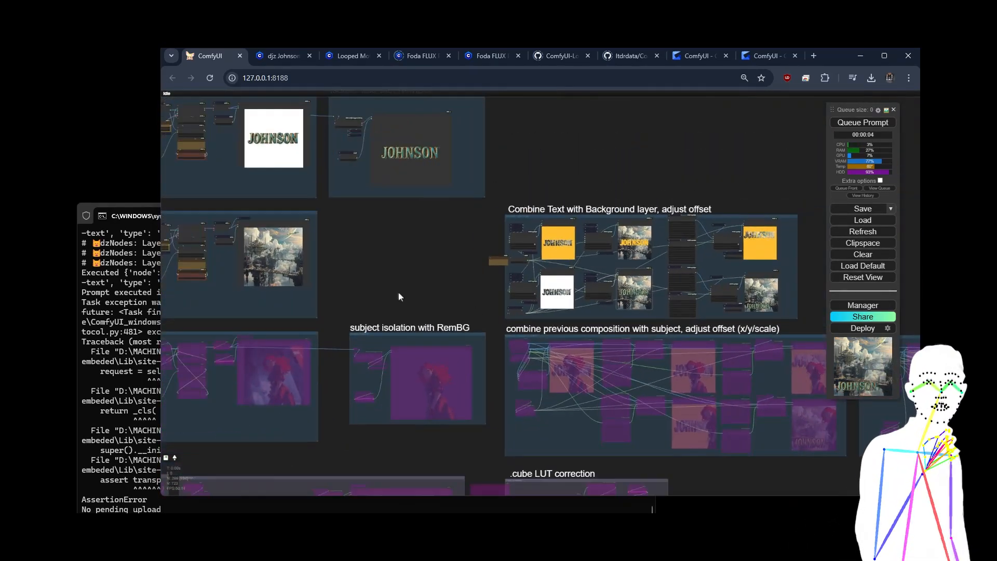
drag(400, 296, 709, 304)
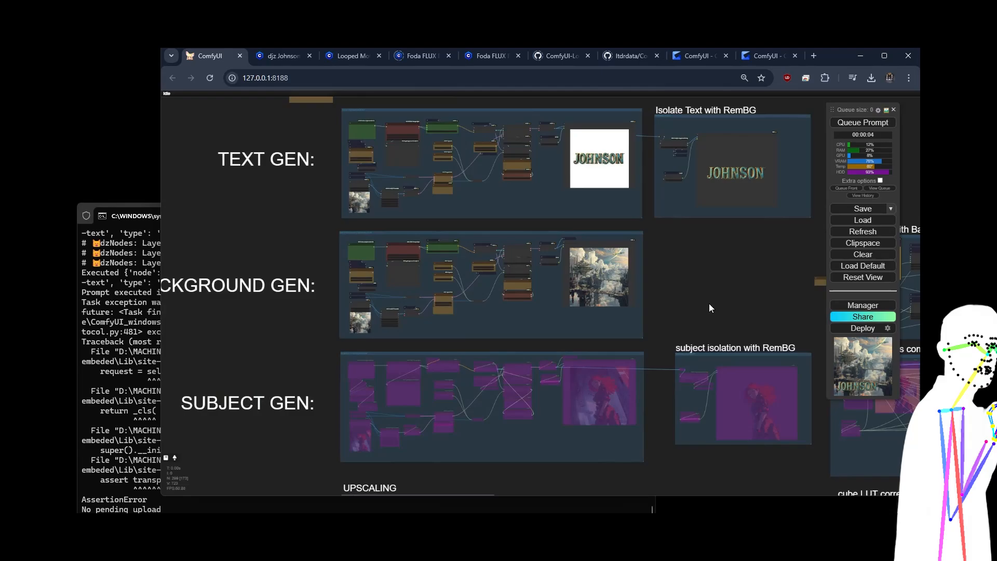
Enable the SUBJECT | GENERATION group in the FLUX mode toggles
drag(681, 234, 691, 416)
scroll(467, 231, up, 10)
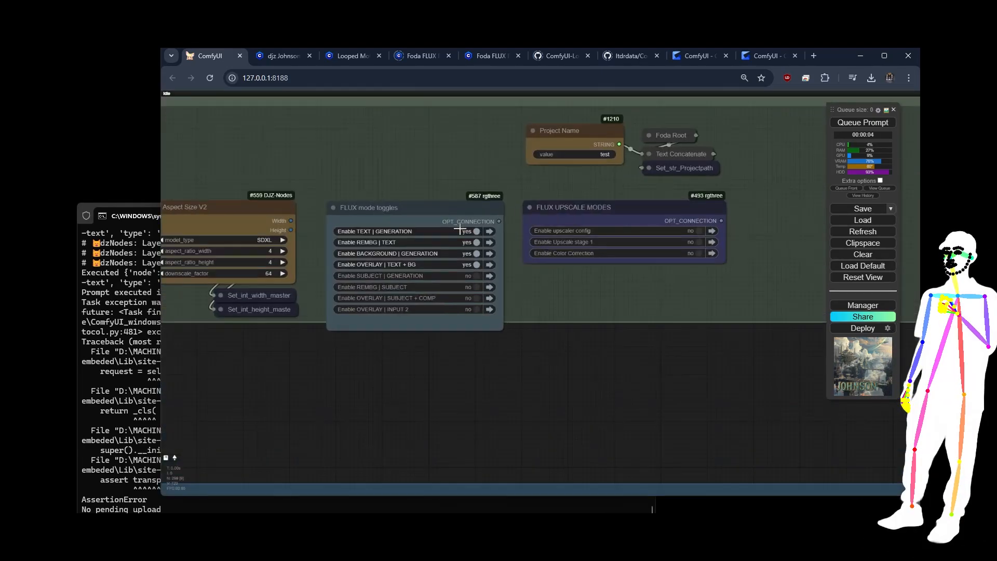
click(472, 275)
Examine the background generation group's positive pre-prompt, prompt styler and ModelSamplingFlux settings
scroll(324, 171, down, 12)
scroll(325, 170, down, 2)
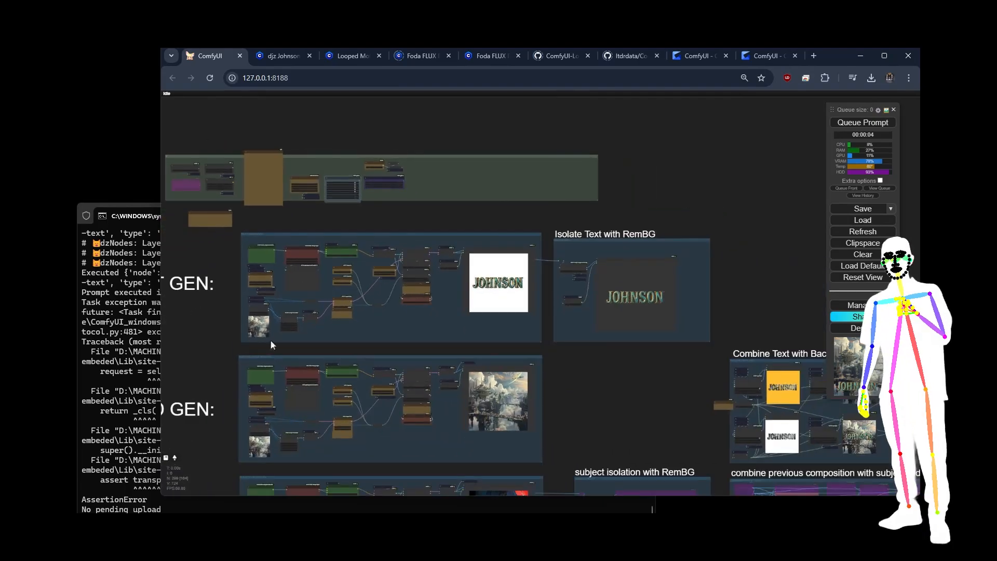
scroll(219, 365, up, 12)
drag(225, 384, 186, 240)
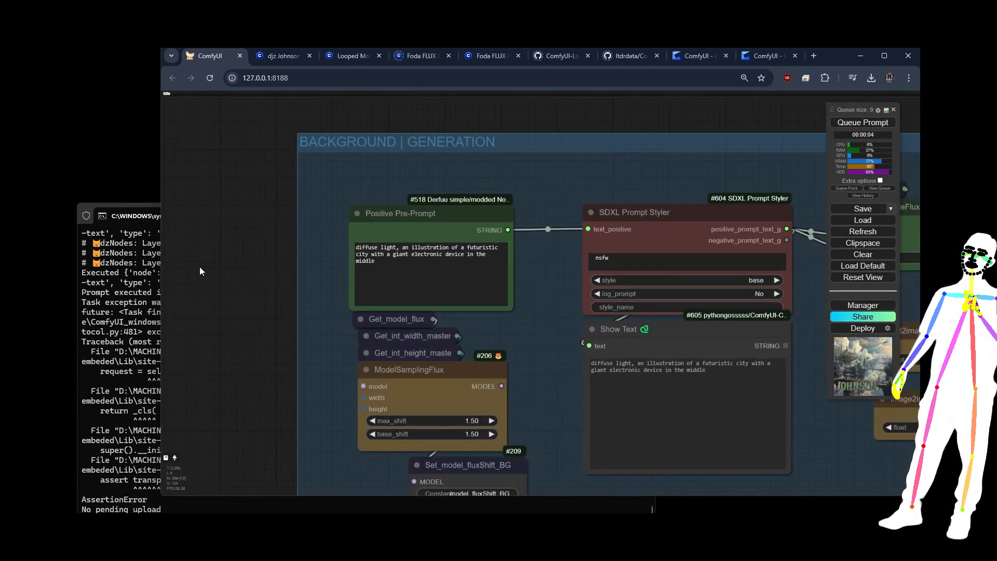
scroll(210, 313, down, 8)
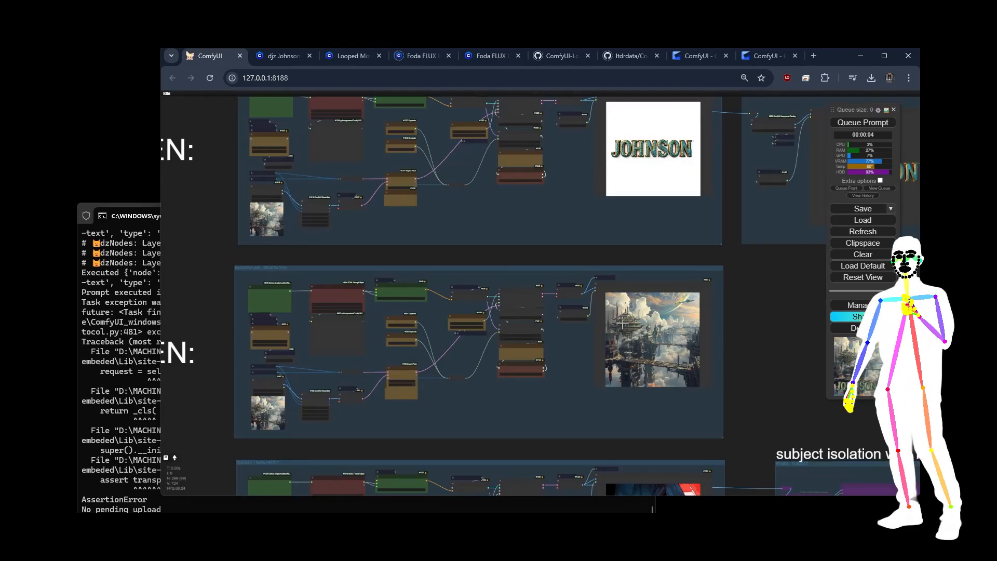
Examine the subject generation group's positive pre-prompt, styler and denoise settings, input image and saved output
drag(509, 389, 630, 129)
scroll(363, 255, up, 7)
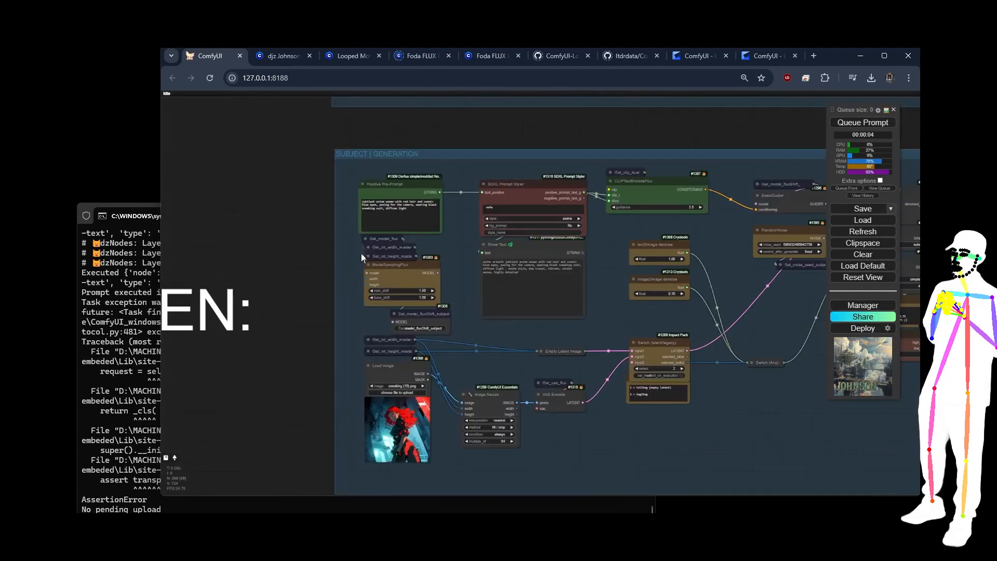
scroll(360, 253, up, 10)
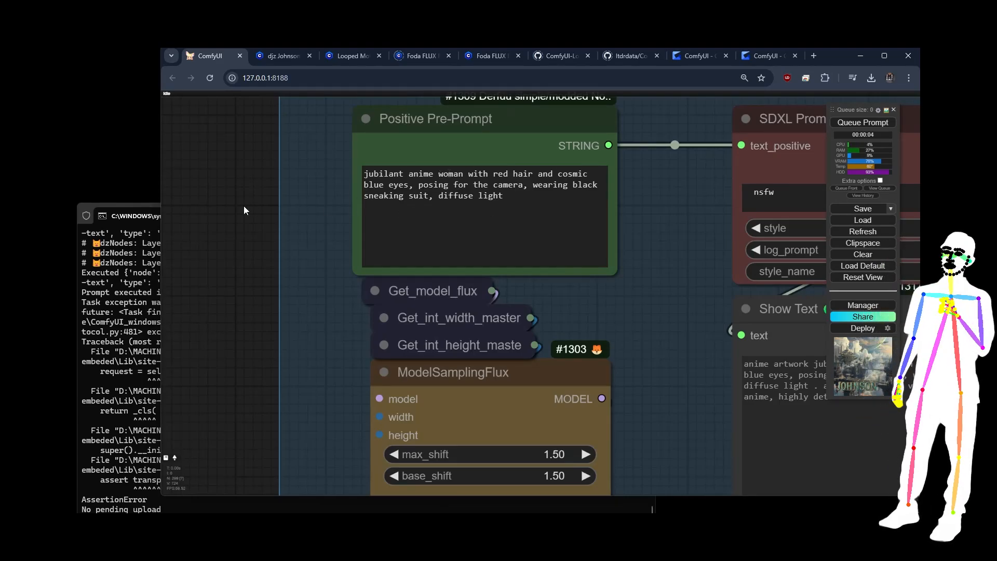
scroll(223, 200, down, 8)
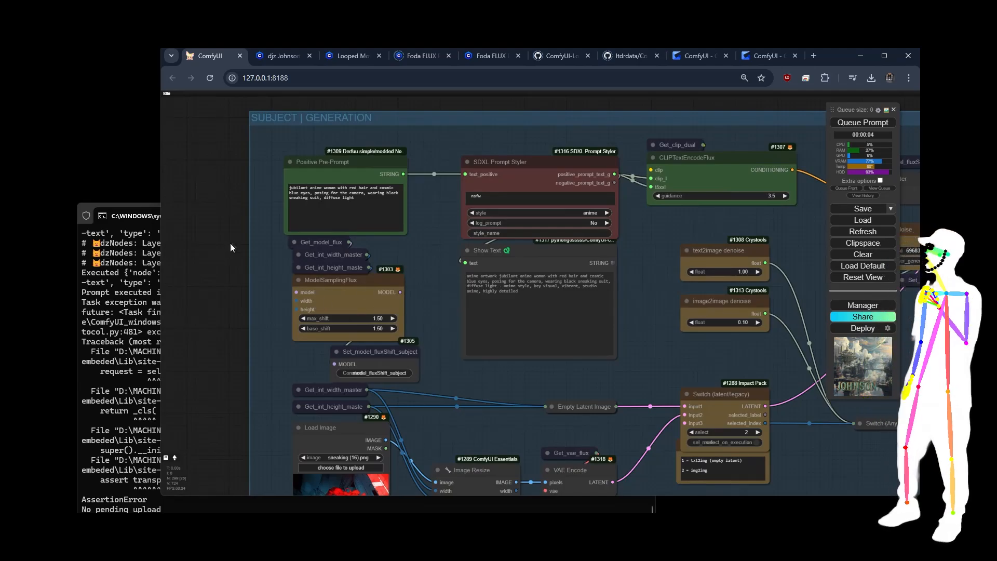
scroll(167, 250, down, 10)
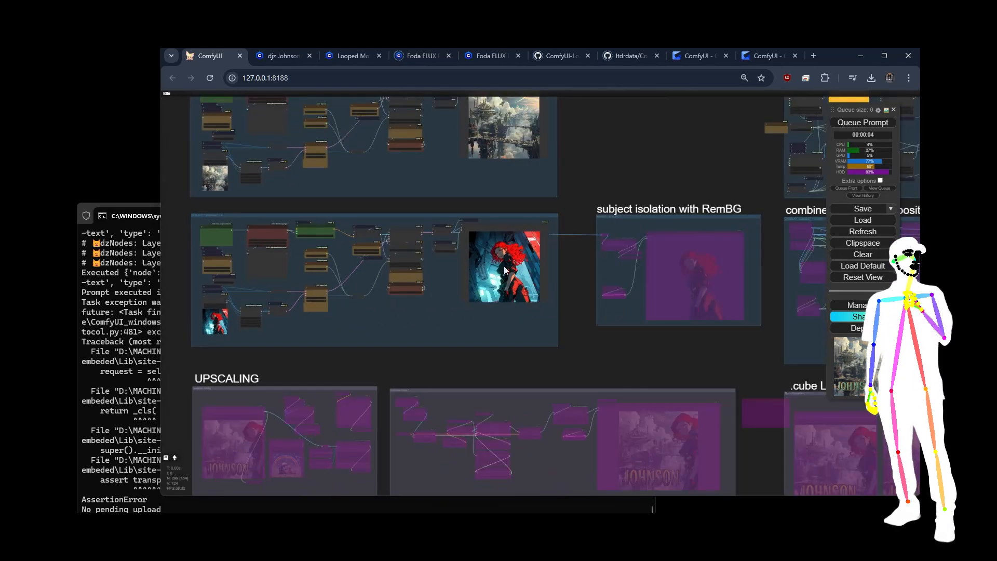
scroll(195, 273, up, 10)
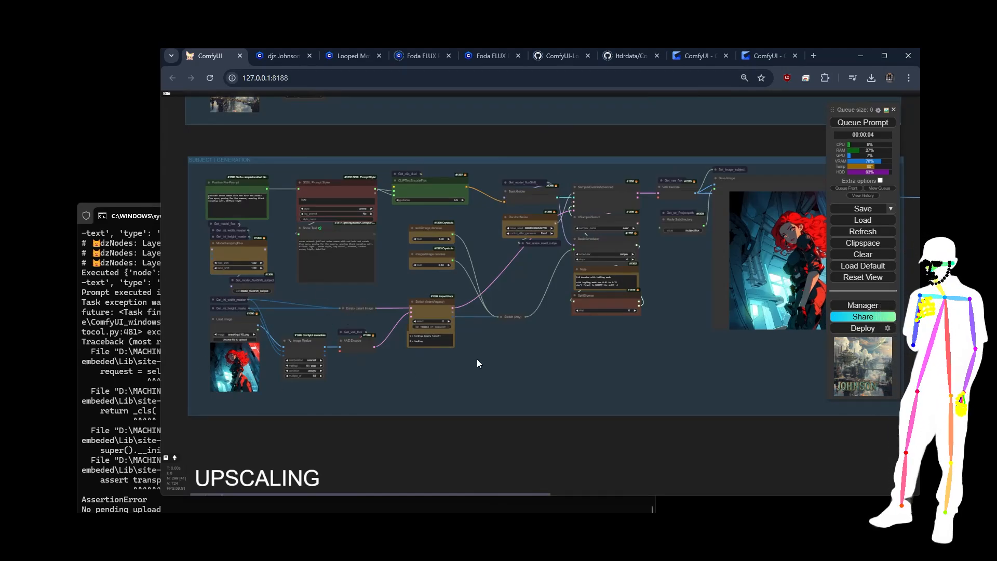
scroll(460, 402, down, 6)
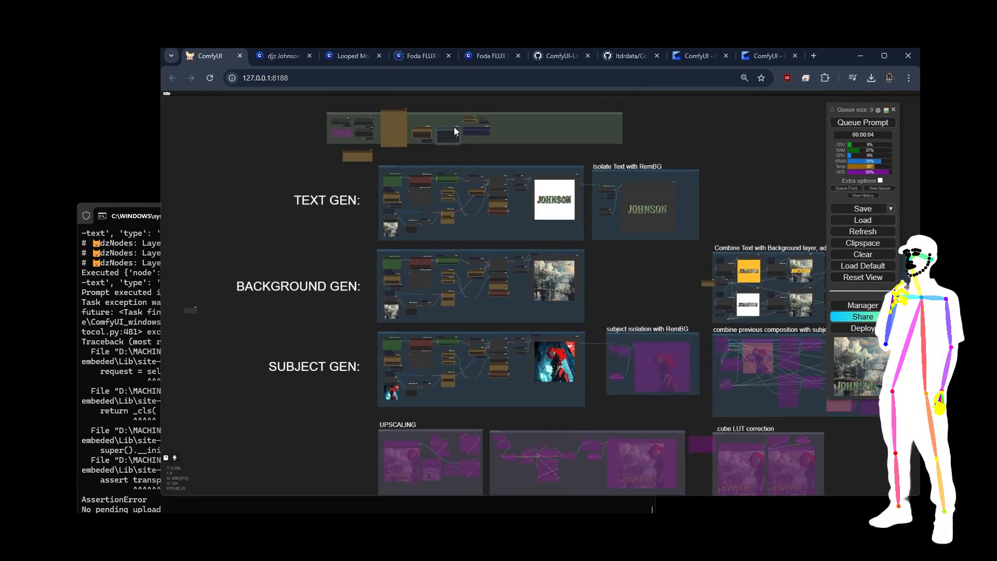
Check the Aspect Size V2 settings and the enabled groups in the FLUX mode toggles against the text generation group
scroll(407, 111, up, 15)
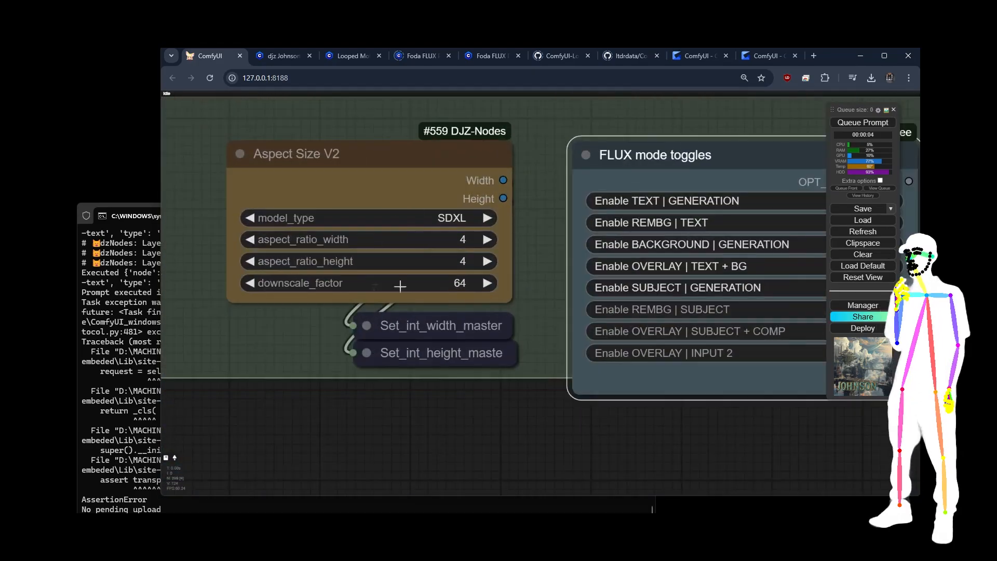
scroll(229, 152, down, 8)
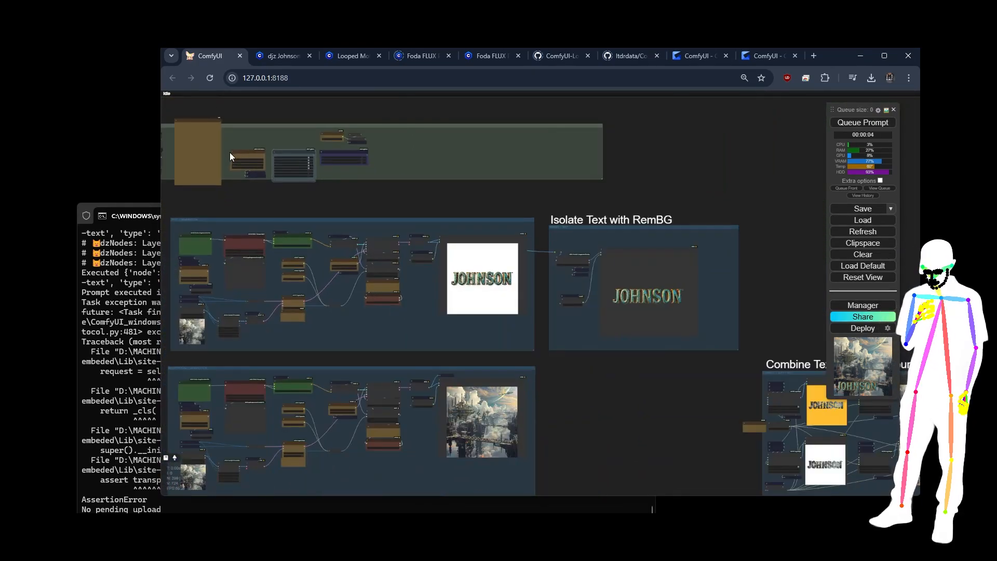
drag(326, 204, 410, 167)
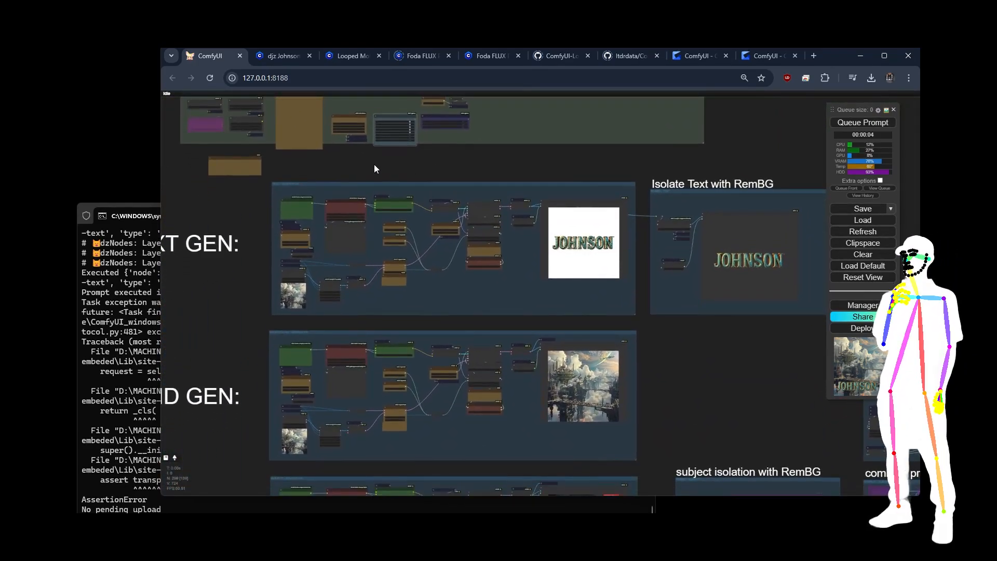
scroll(336, 124, up, 7)
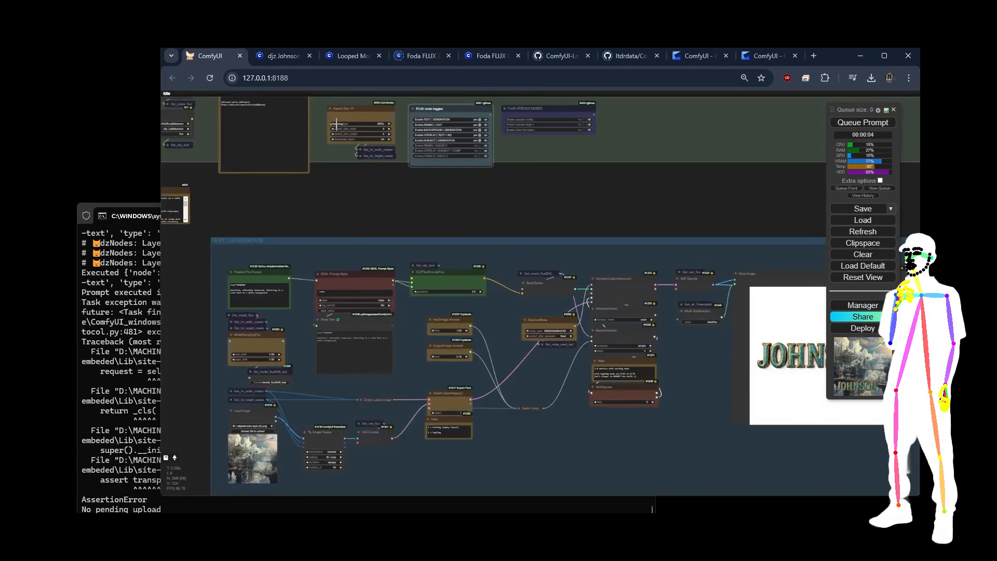
scroll(337, 125, down, 7)
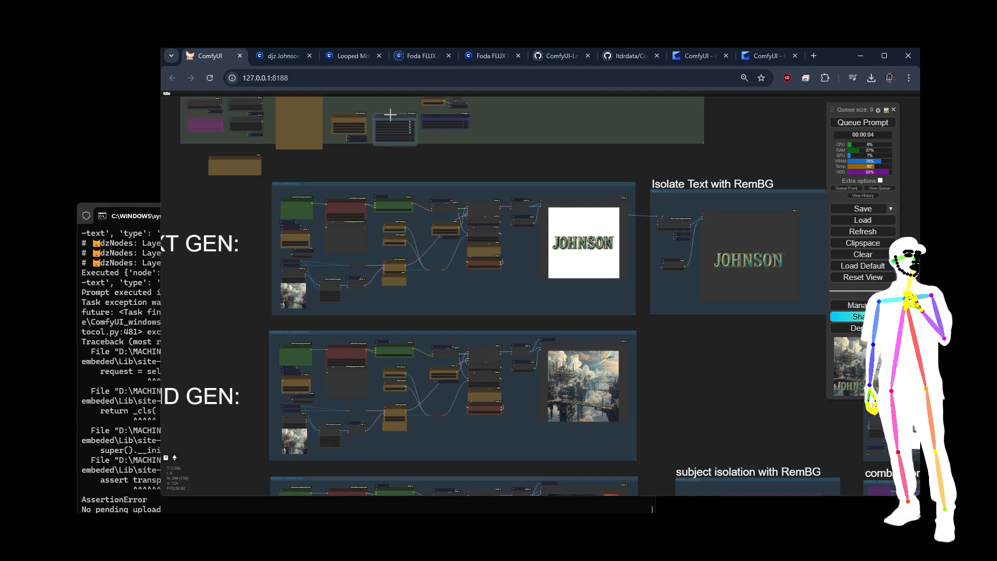
scroll(343, 117, up, 5)
scroll(343, 117, up, 5)
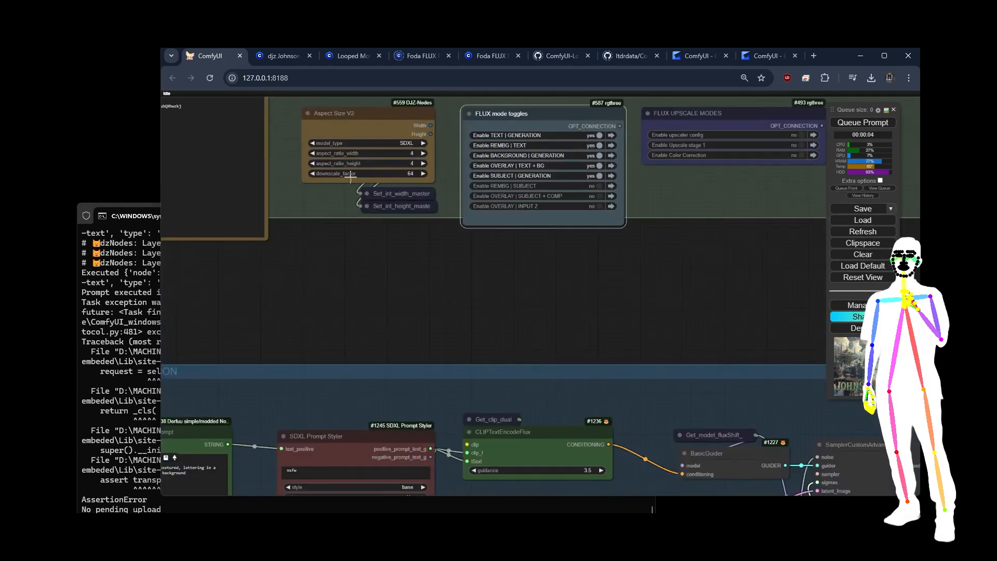
scroll(298, 164, down, 7)
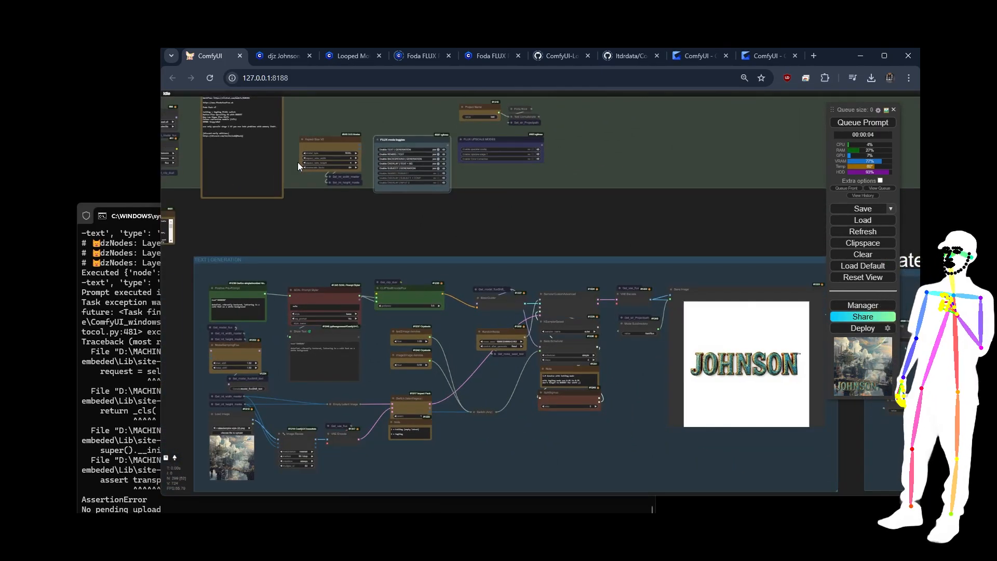
Inspect the generated background image in the background generation group and its position among the other groups
scroll(298, 163, down, 2)
drag(506, 217, 455, 178)
scroll(462, 177, down, 5)
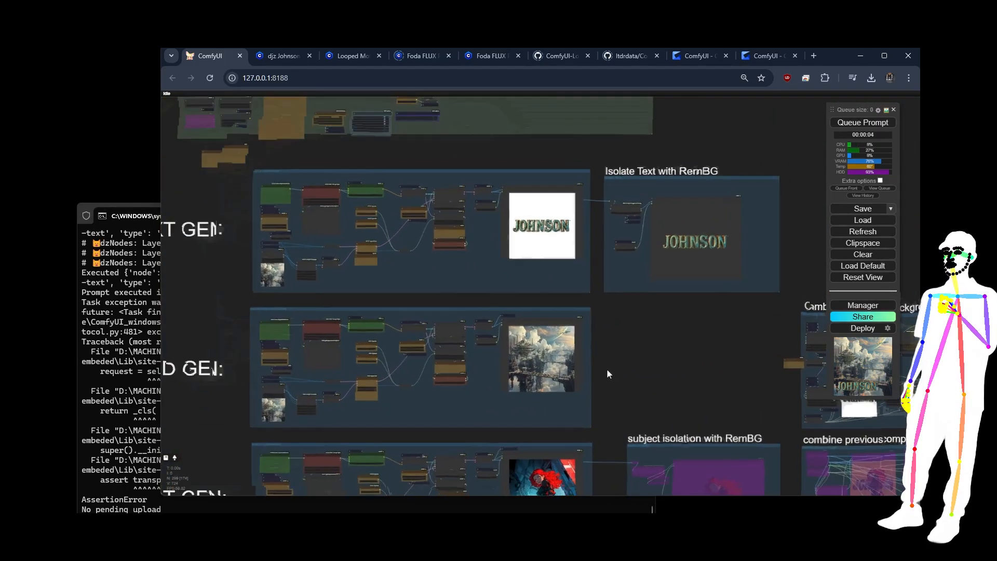
scroll(606, 368, up, 10)
drag(599, 368, 700, 341)
scroll(352, 260, down, 10)
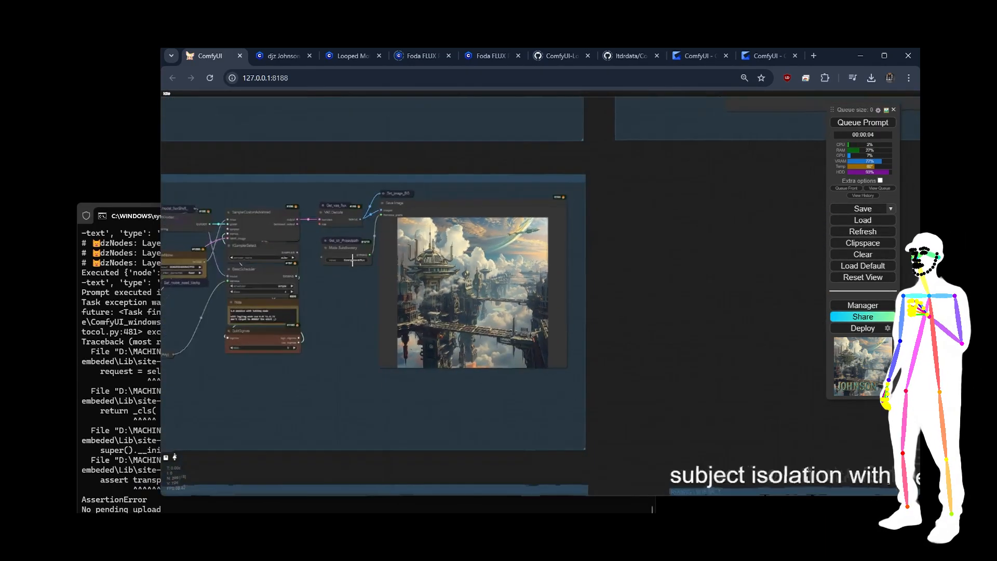
Review the text-and-background overlay group, including the layer transform settings and both adjusted overlay images
drag(512, 294, 222, 278)
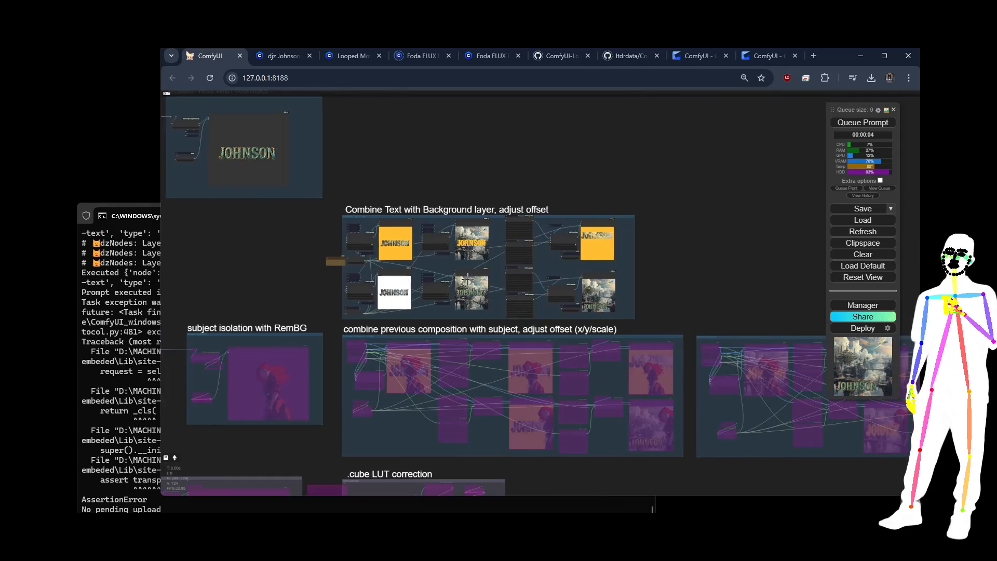
scroll(497, 275, up, 5)
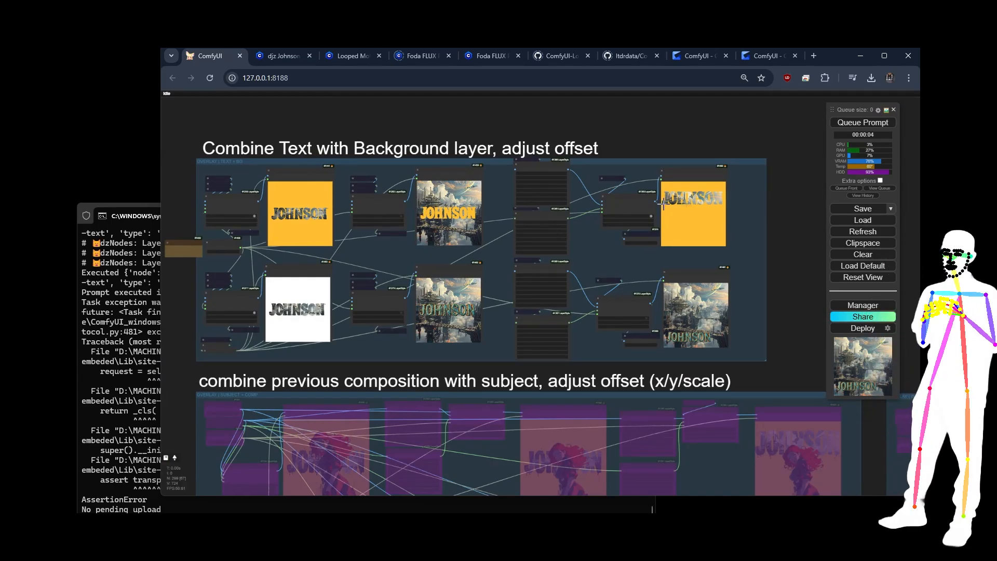
scroll(717, 257, up, 5)
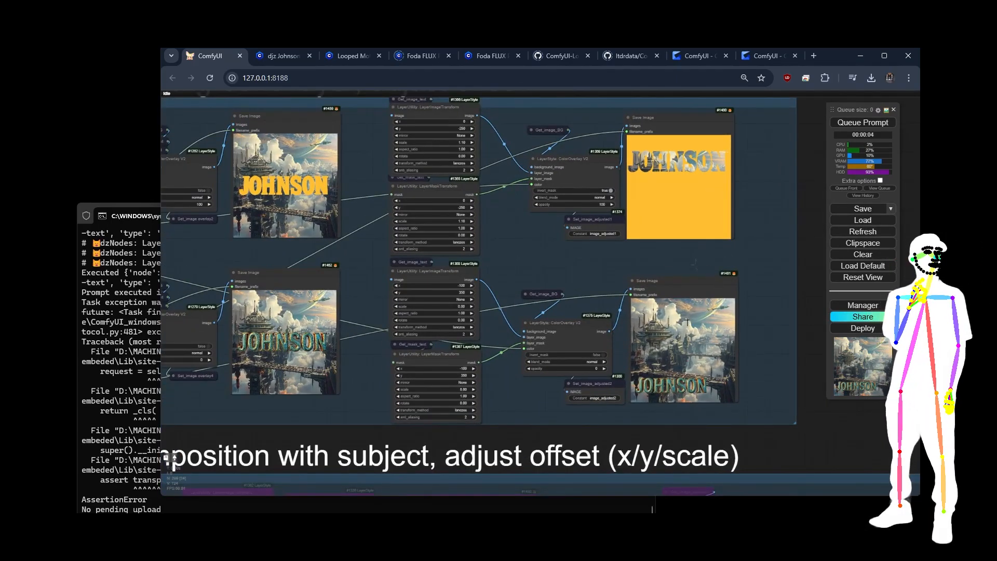
scroll(768, 249, down, 8)
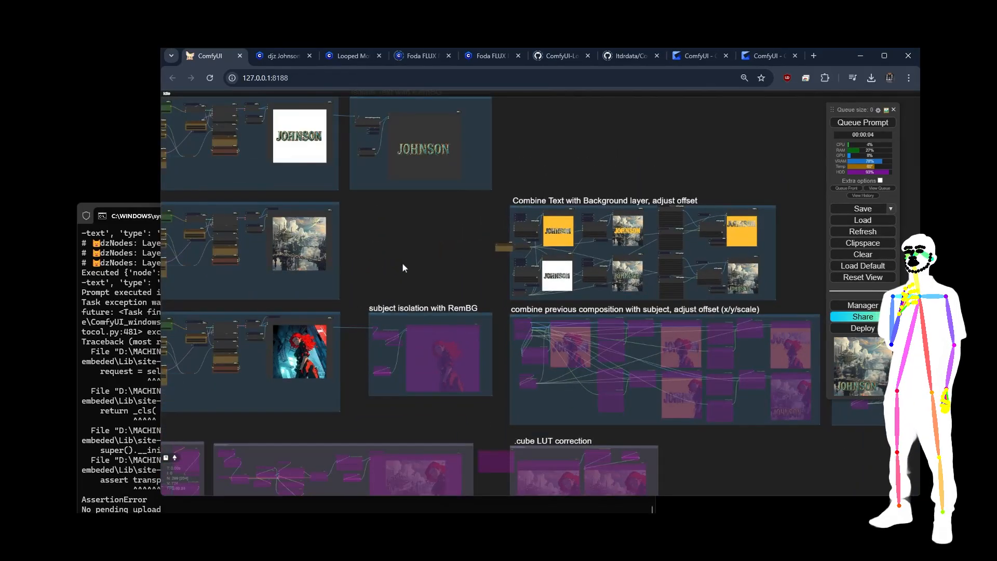
Inspect the subject generation group's Load Image input and its Image Resize settings
drag(383, 268, 637, 209)
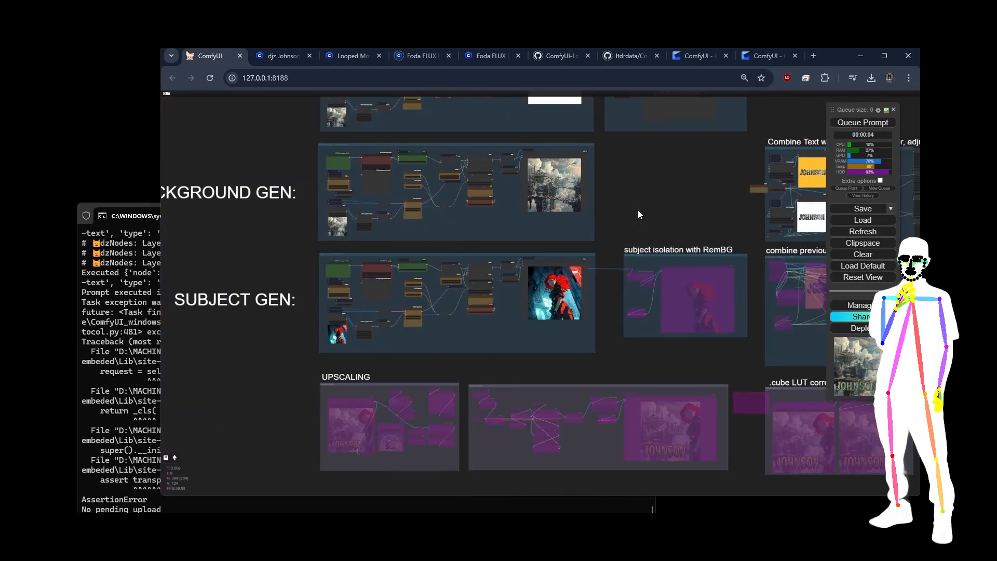
scroll(459, 322, up, 7)
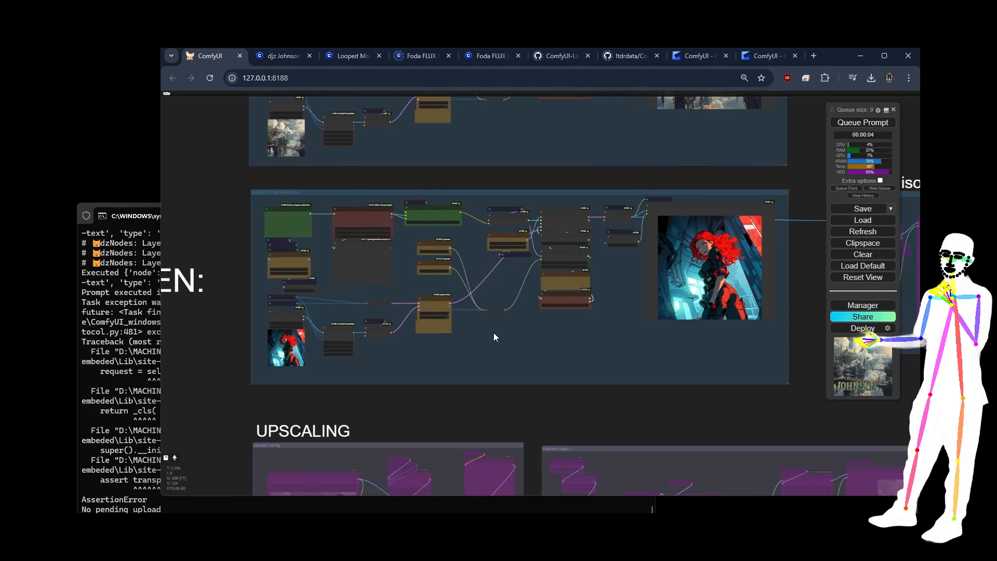
scroll(234, 350, up, 3)
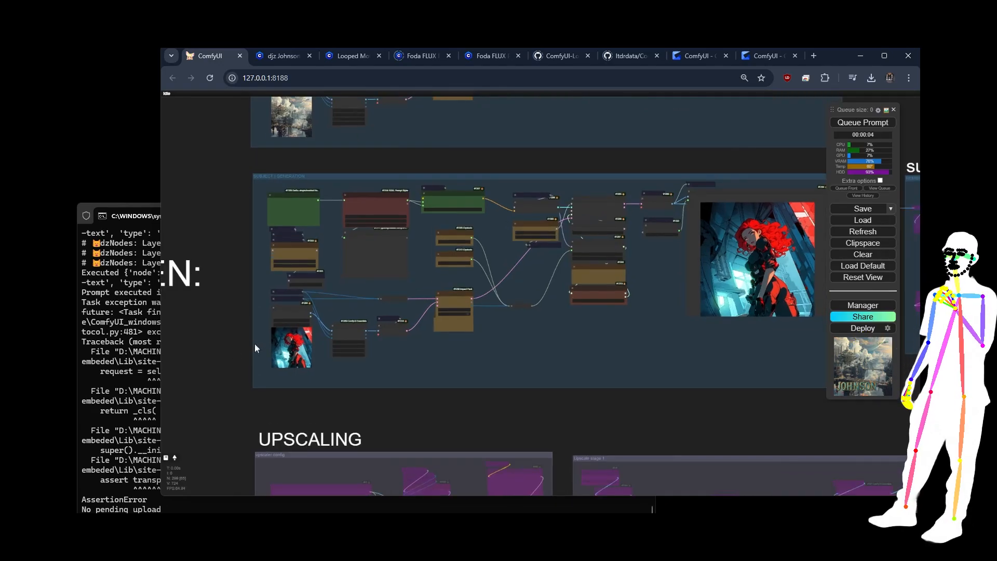
scroll(254, 364, up, 5)
scroll(255, 363, up, 3)
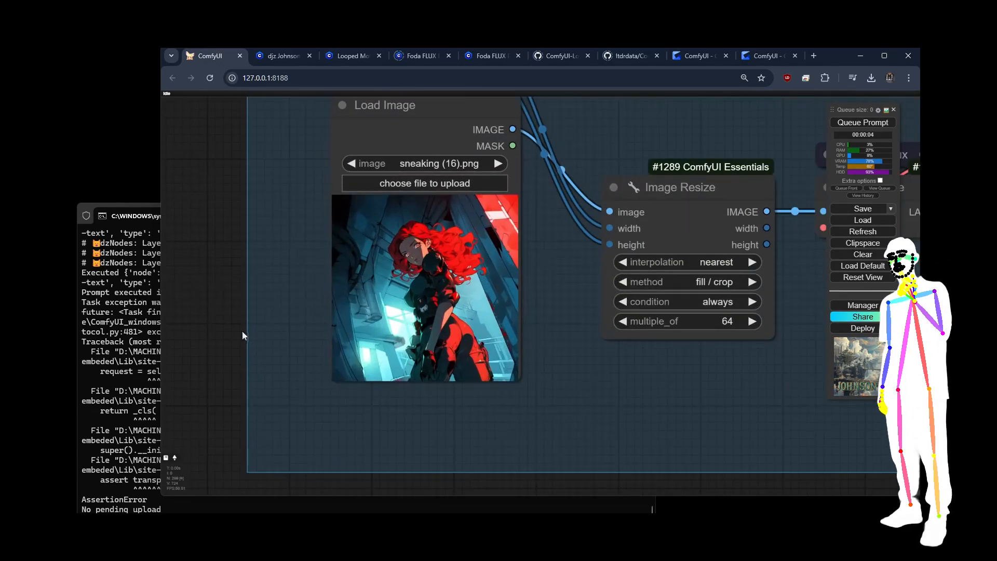
Follow the subject generation nodes to the Save Image node and examine the saved subject image up close
scroll(242, 331, down, 2)
scroll(237, 334, down, 6)
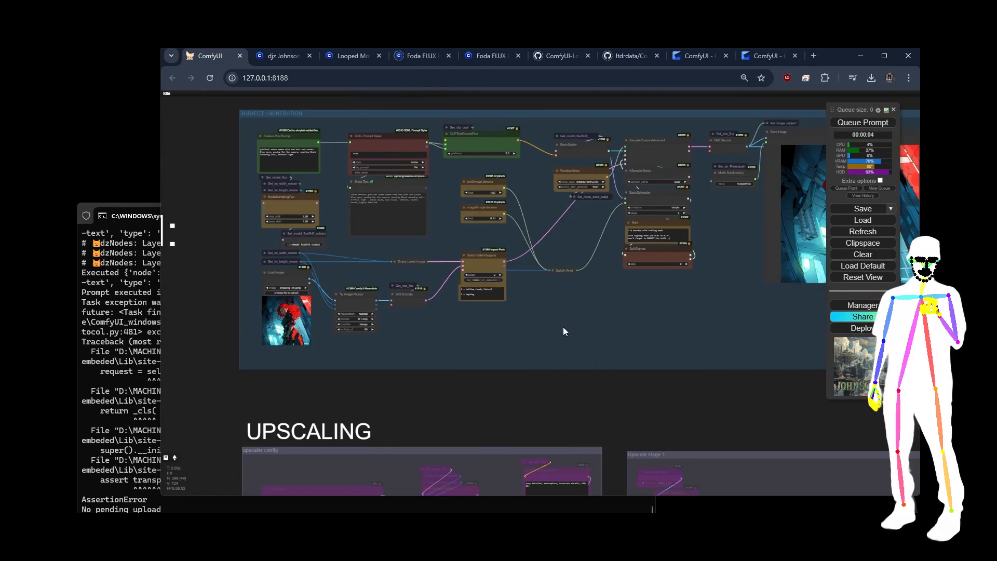
drag(643, 317, 543, 335)
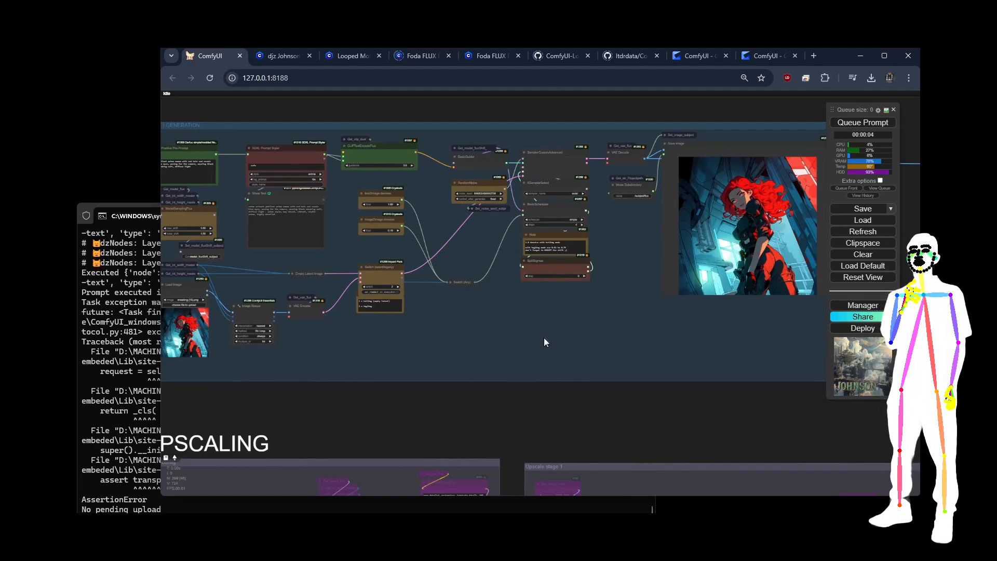
drag(739, 291, 516, 289)
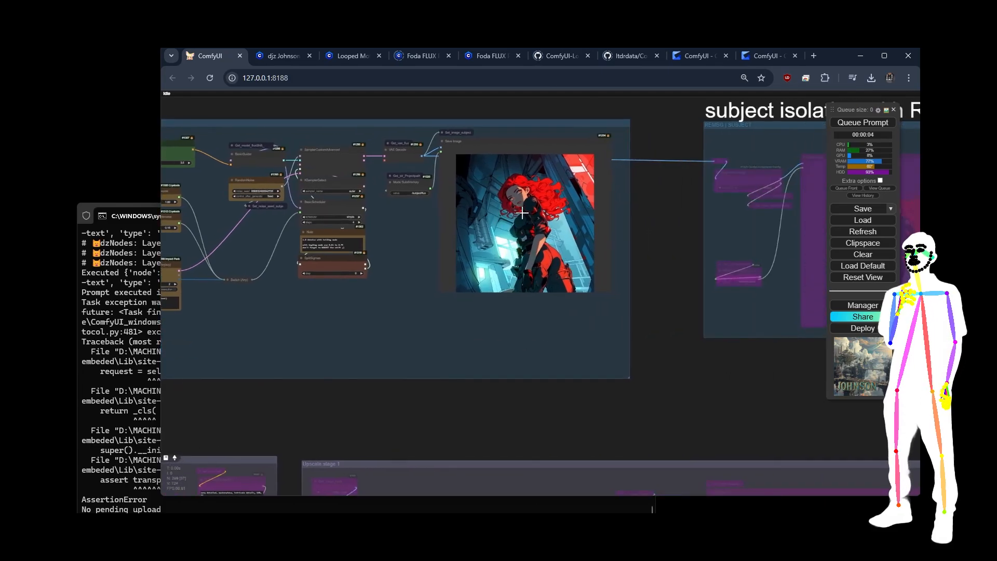
scroll(522, 213, up, 7)
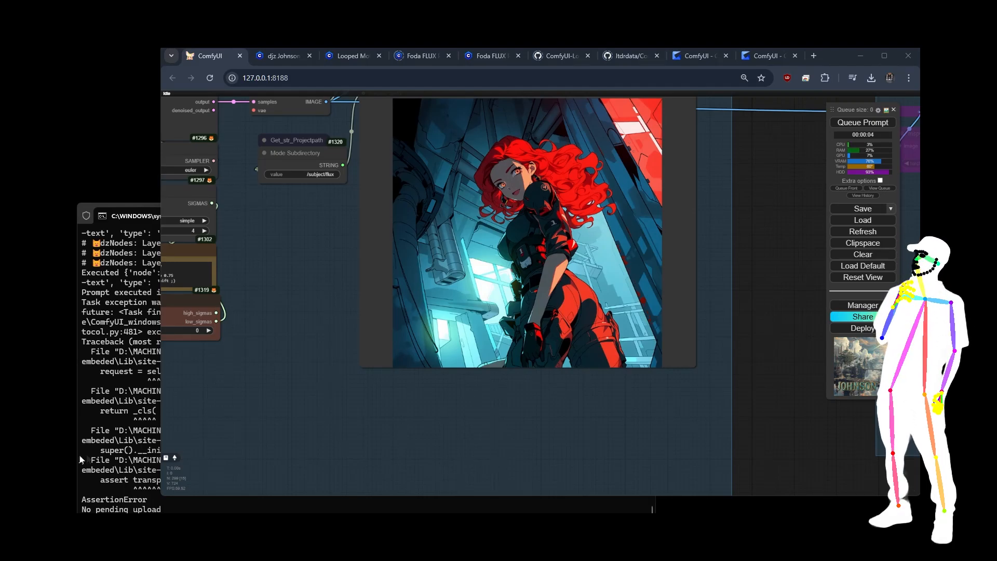
Load sneaking (13).png as the subject generation group's input image and queue the prompt
scroll(721, 351, down, 10)
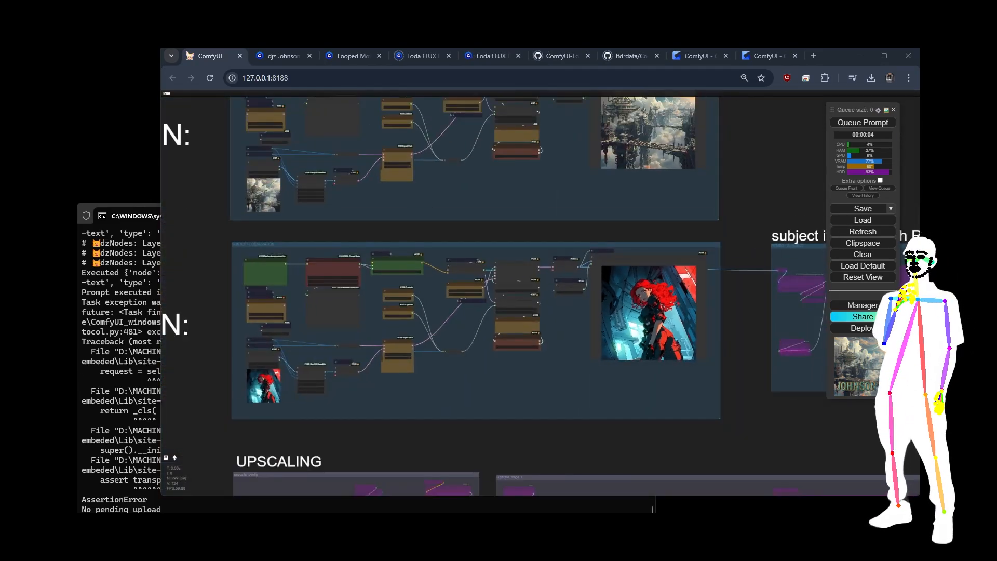
scroll(241, 395, up, 12)
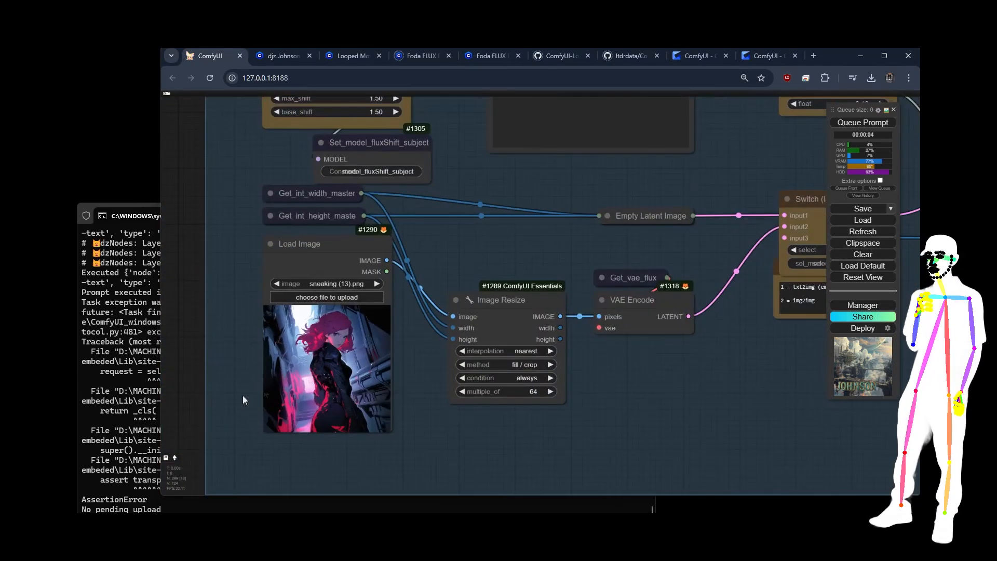
scroll(233, 357, down, 10)
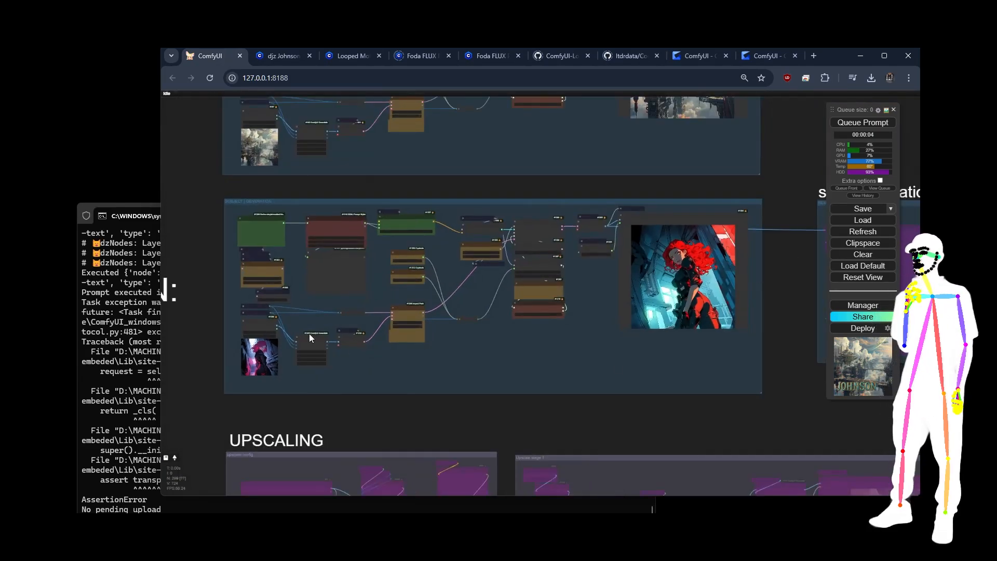
click(849, 127)
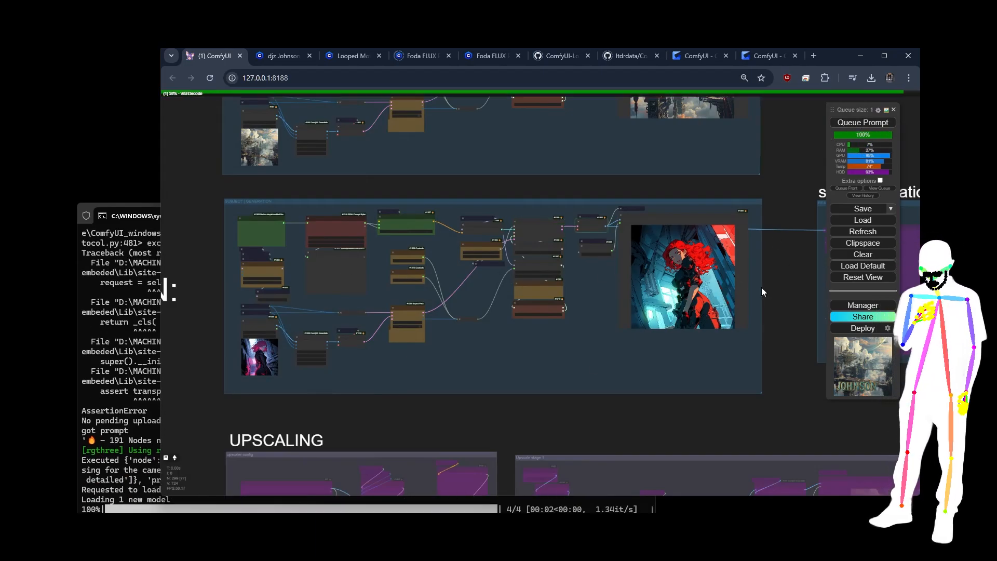
Check the newly generated subject image and enable REMBG | SUBJECT in the FLUX mode toggles node
scroll(758, 285, up, 7)
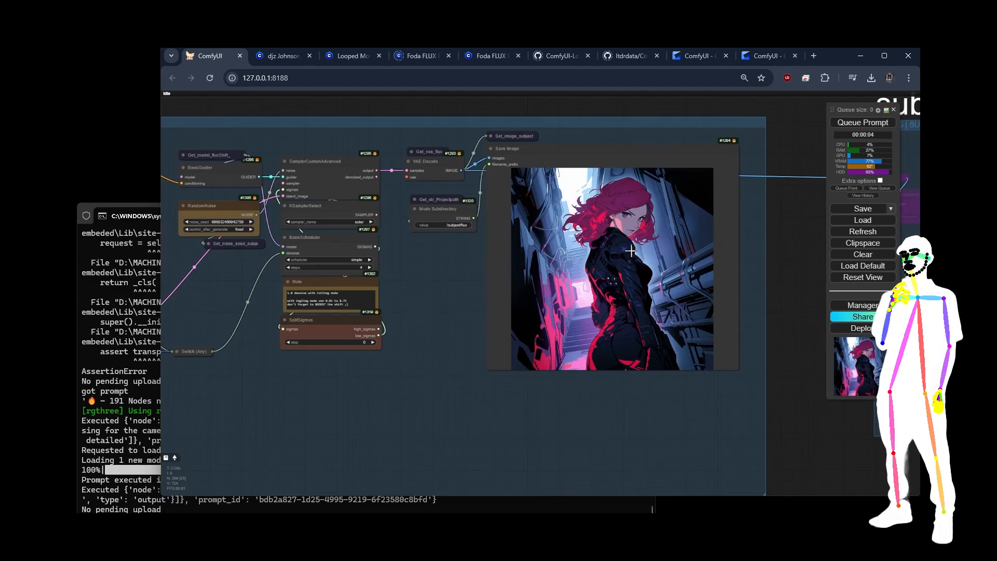
scroll(758, 284, down, 10)
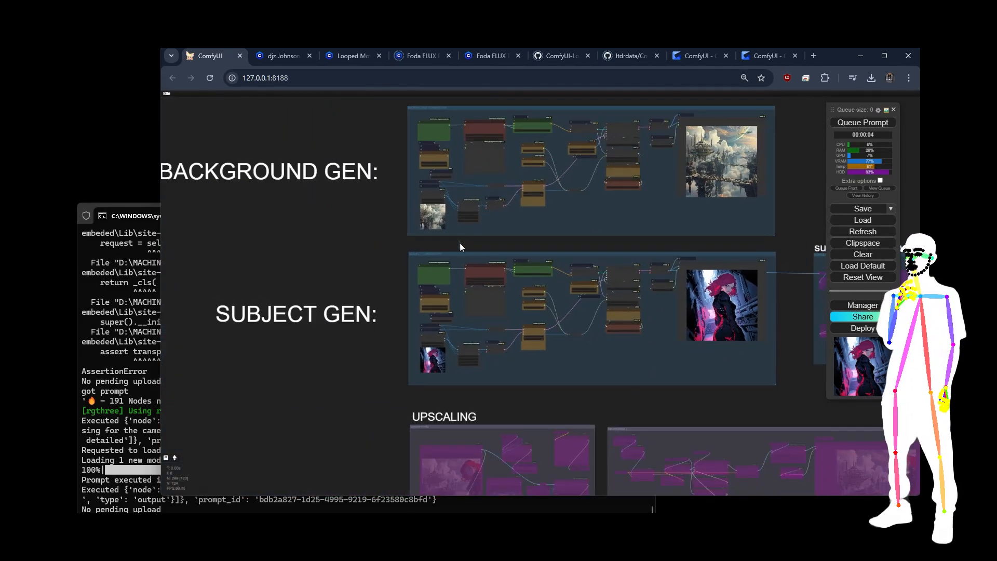
drag(341, 247, 335, 449)
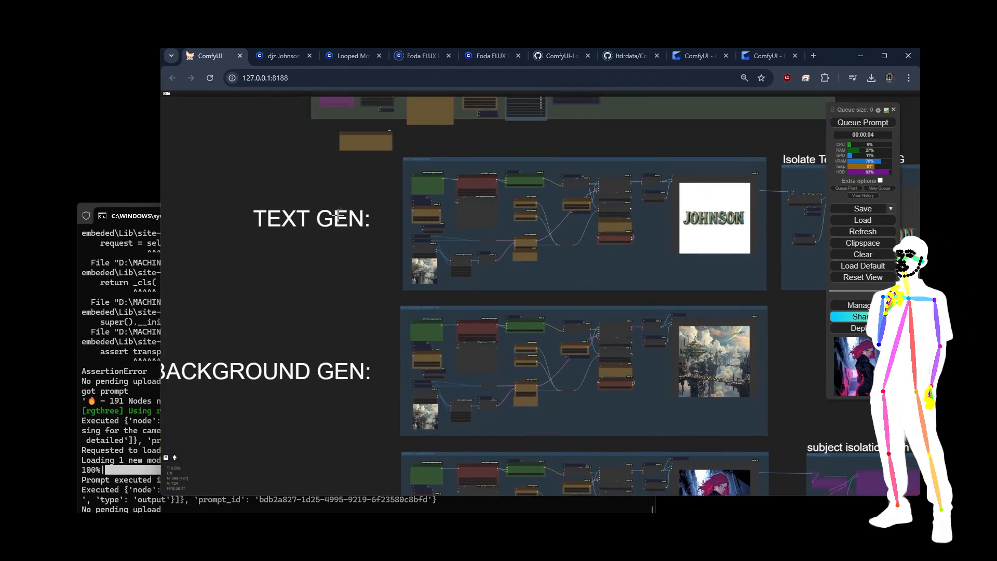
drag(337, 198, 293, 267)
scroll(505, 167, up, 5)
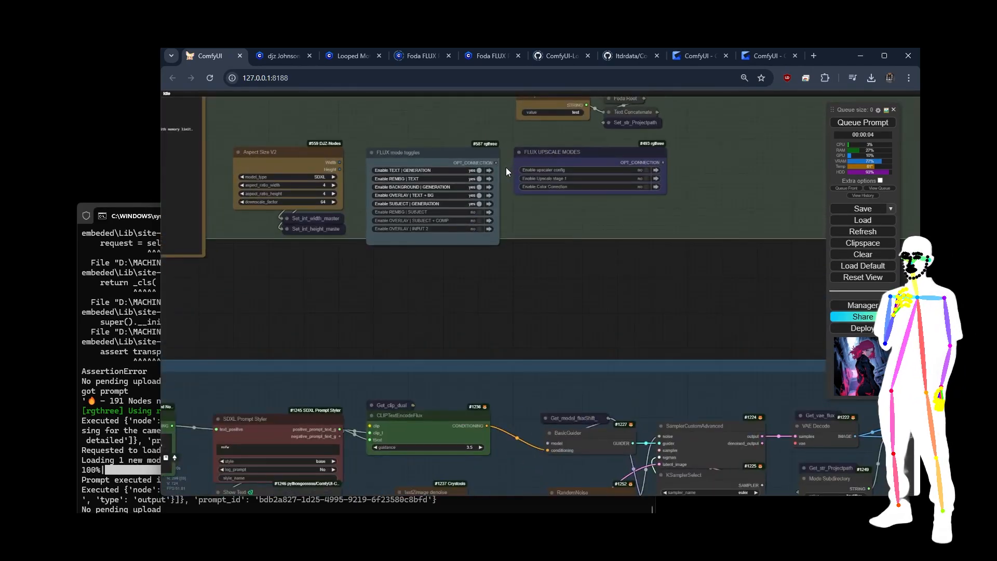
click(478, 213)
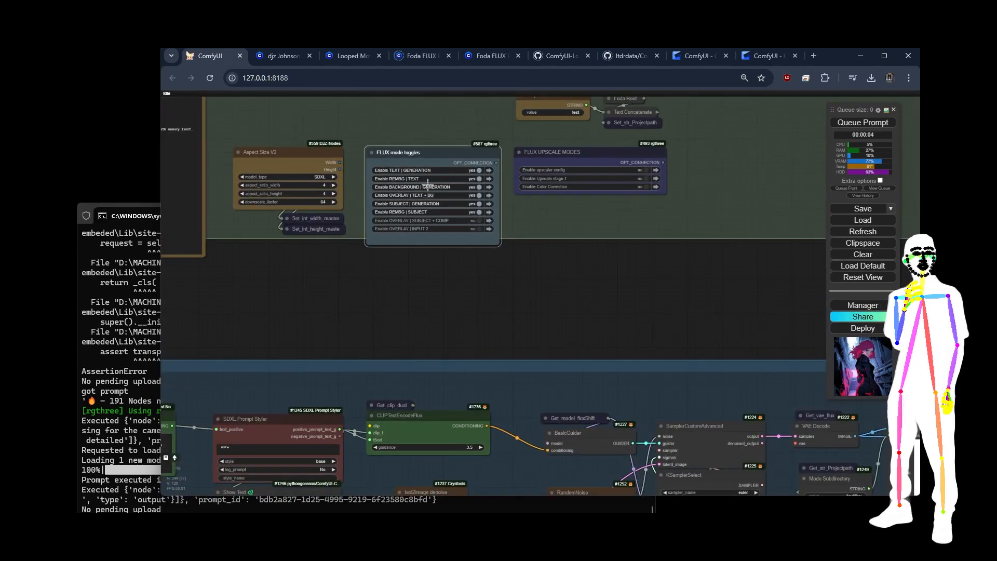
Queue the prompt to run the subject isolation with RemBG group
scroll(293, 257, down, 10)
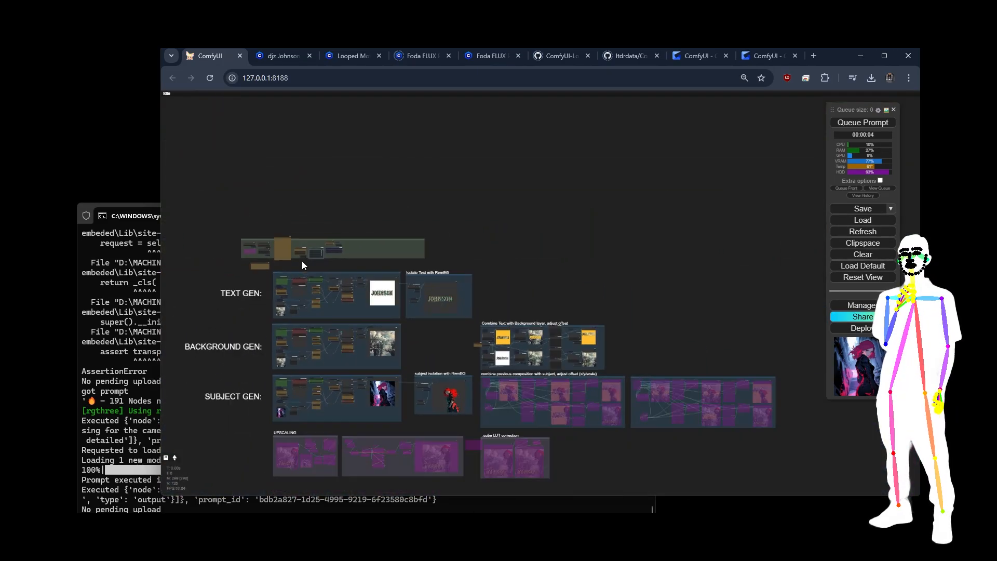
drag(652, 334, 682, 222)
scroll(434, 332, up, 7)
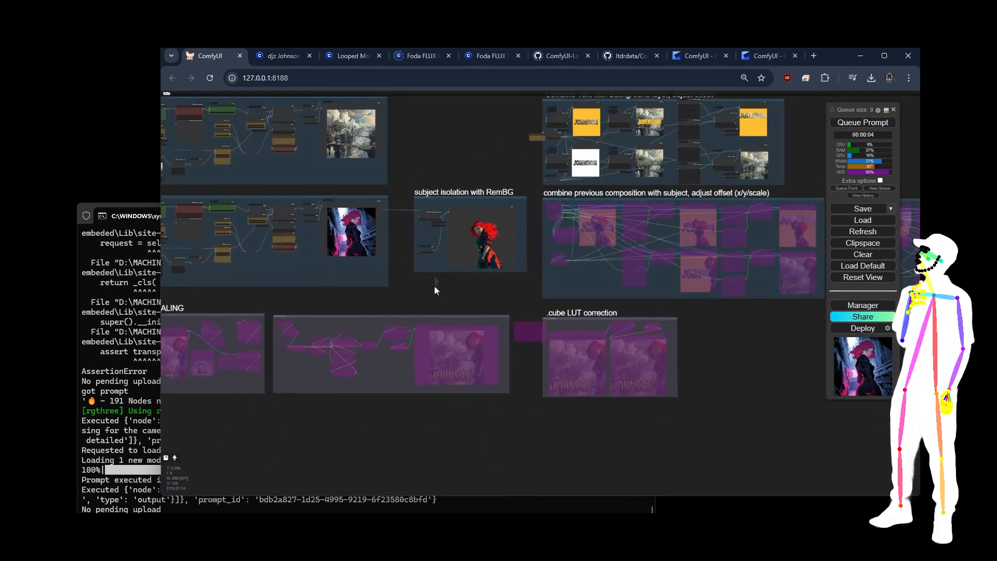
scroll(420, 216, up, 4)
click(841, 122)
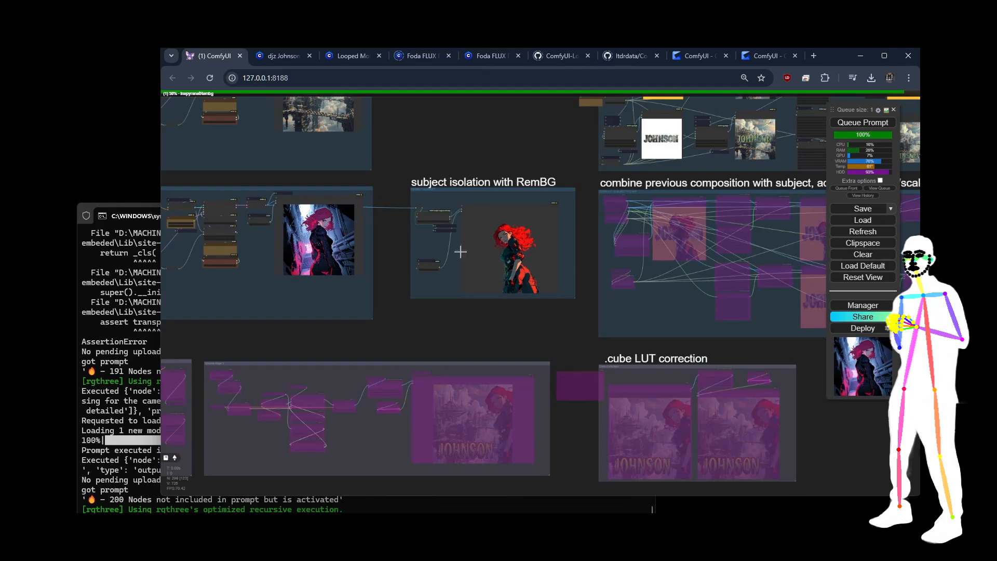
Inspect the isolated subject image in the REMBG | SUBJECT group and compare it with the generated subject image
scroll(498, 251, up, 8)
drag(342, 231, 353, 256)
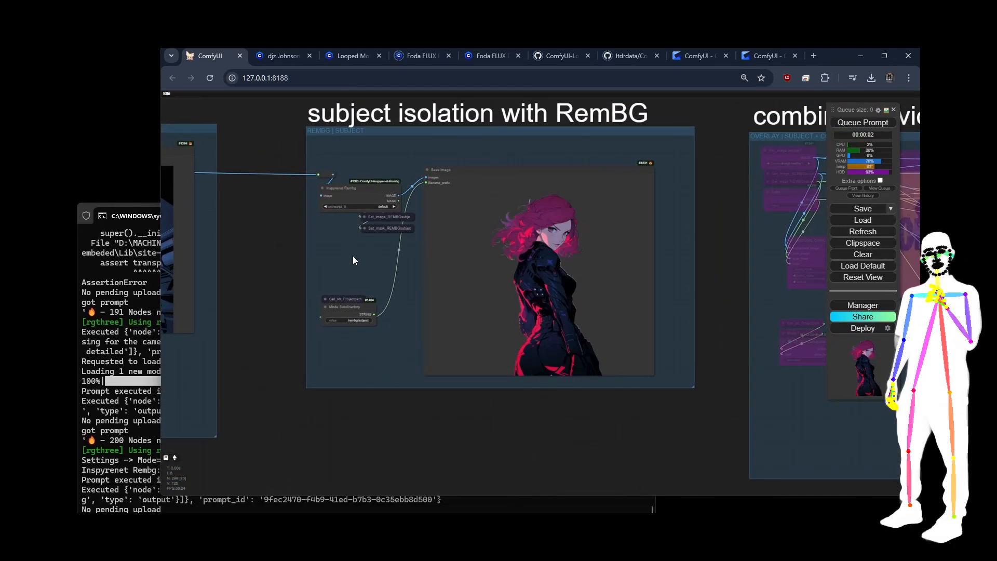
scroll(558, 281, up, 2)
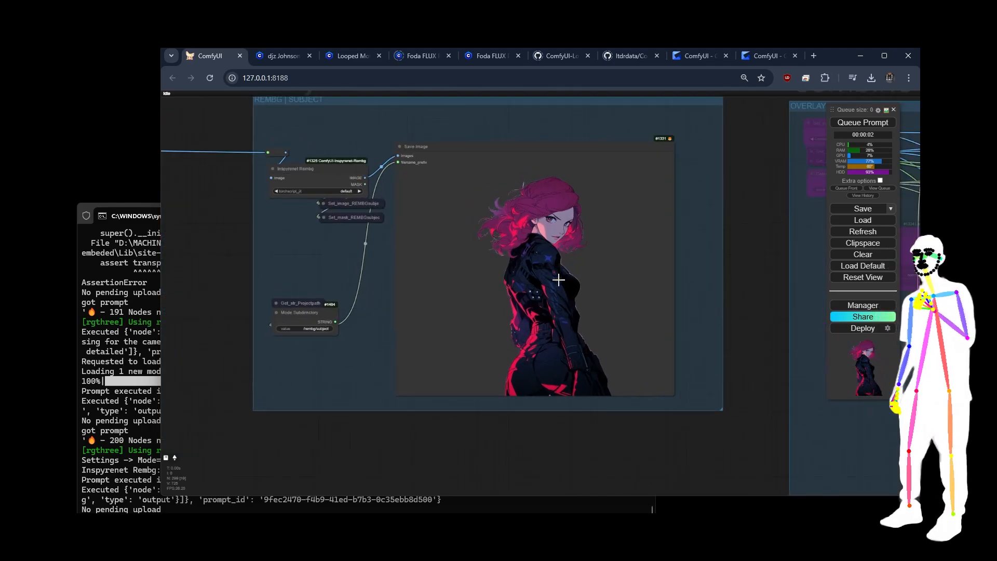
scroll(724, 376, down, 8)
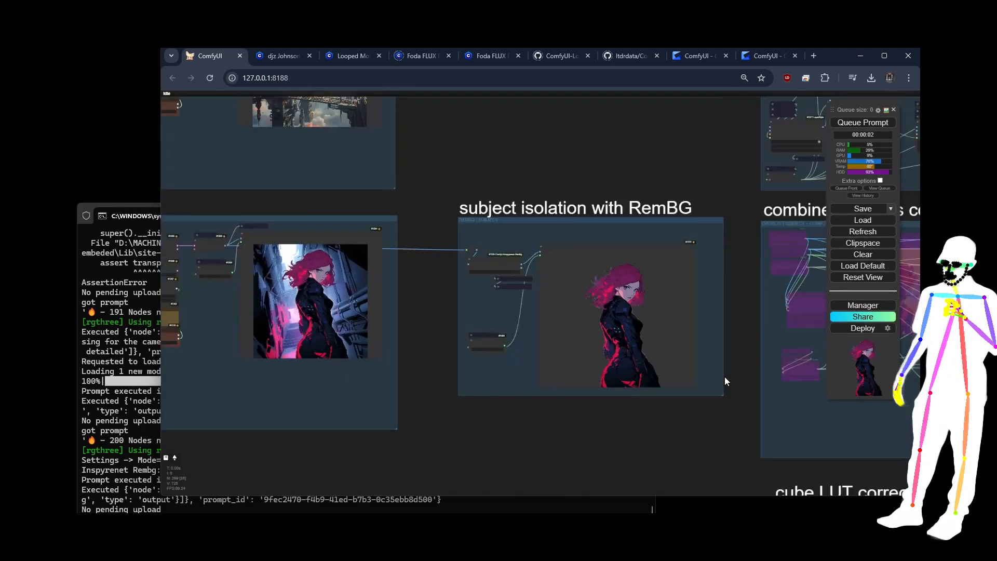
Enable OVERLAY | SUBJECT + COMP in the FLUX mode toggles node and queue the prompt
drag(579, 422, 396, 414)
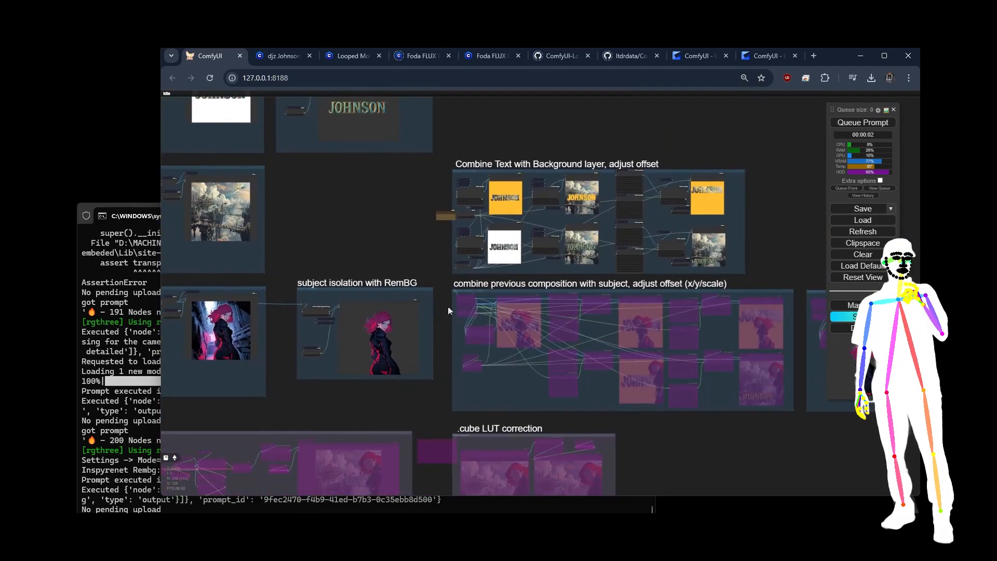
drag(337, 203, 658, 420)
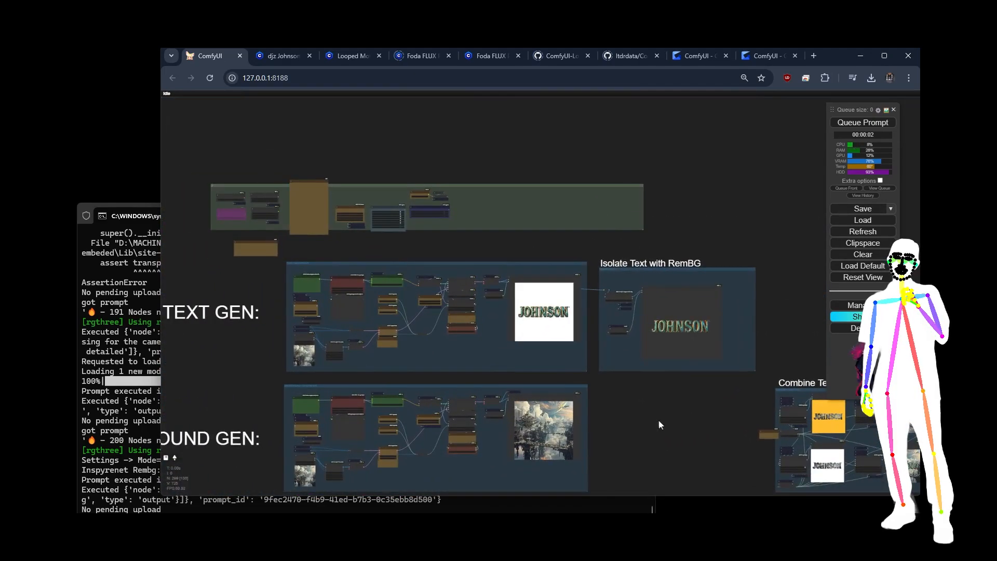
scroll(431, 246, up, 3)
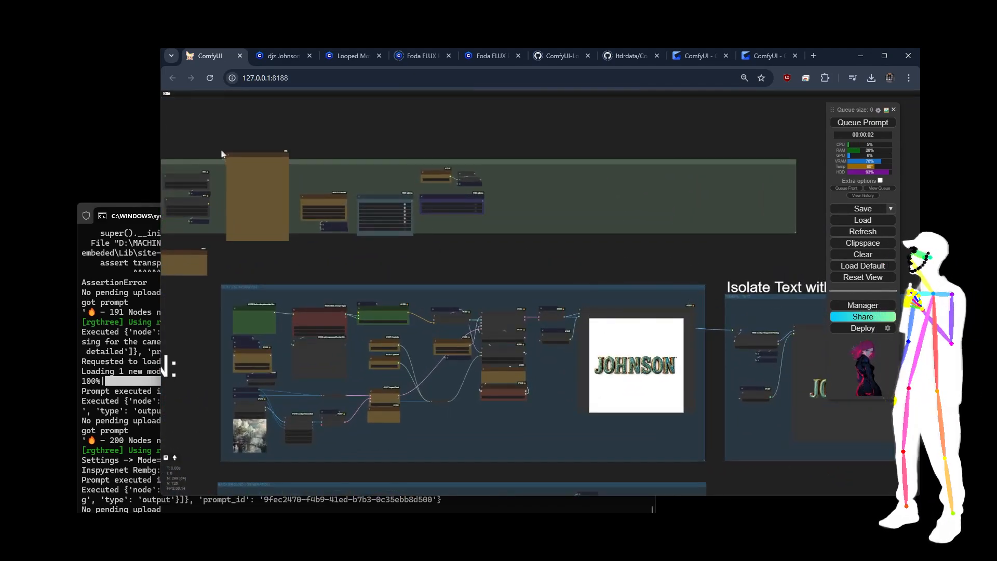
scroll(316, 185, up, 5)
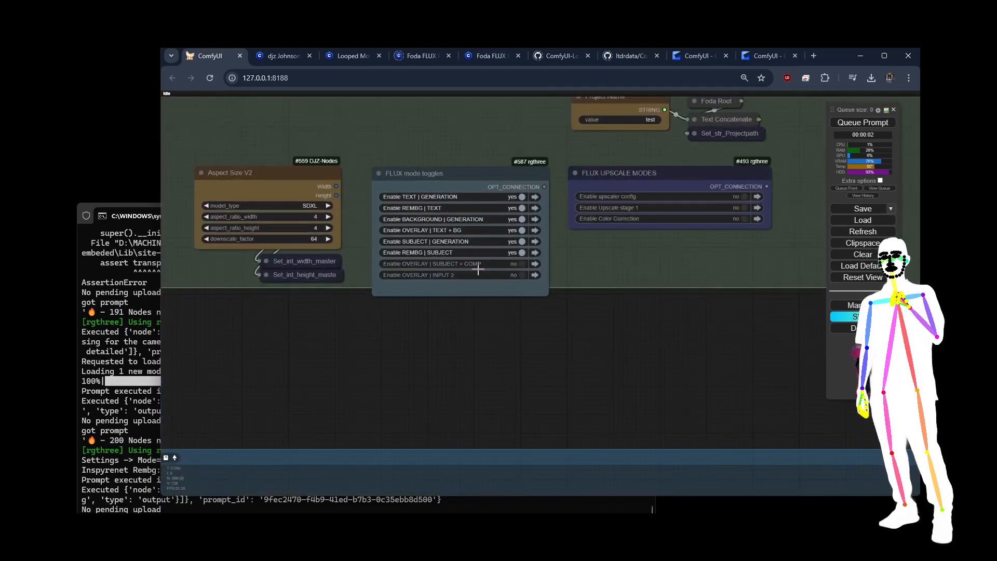
click(522, 263)
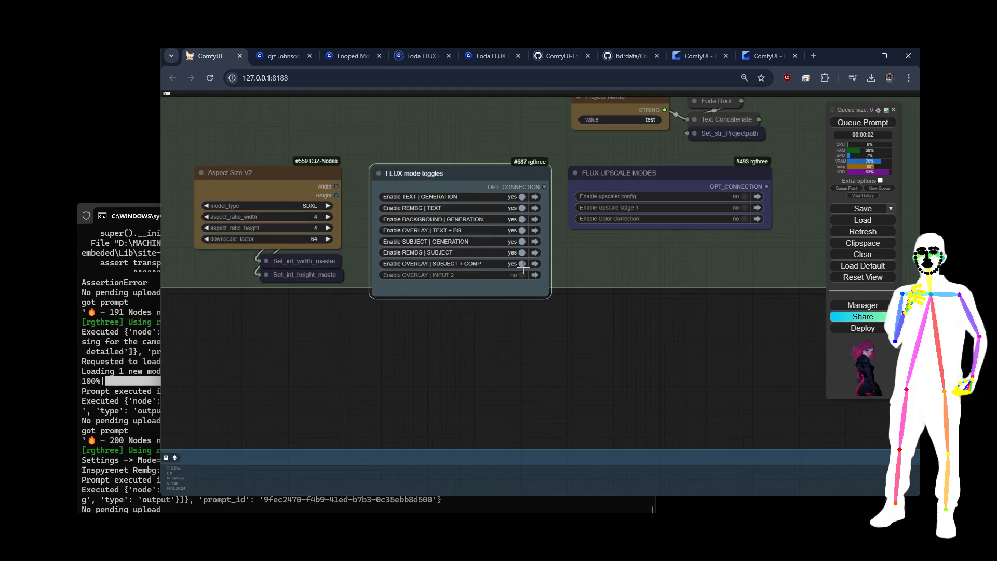
click(846, 128)
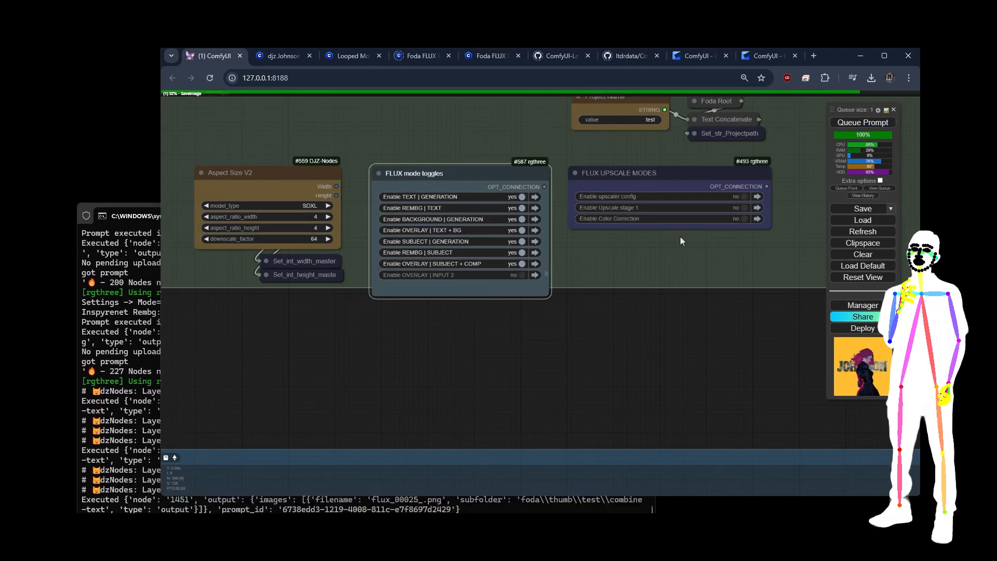
Enable OVERLAY | INPUT 2 in the FLUX mode toggles node and queue the prompt
scroll(441, 223, up, 3)
scroll(443, 223, up, 7)
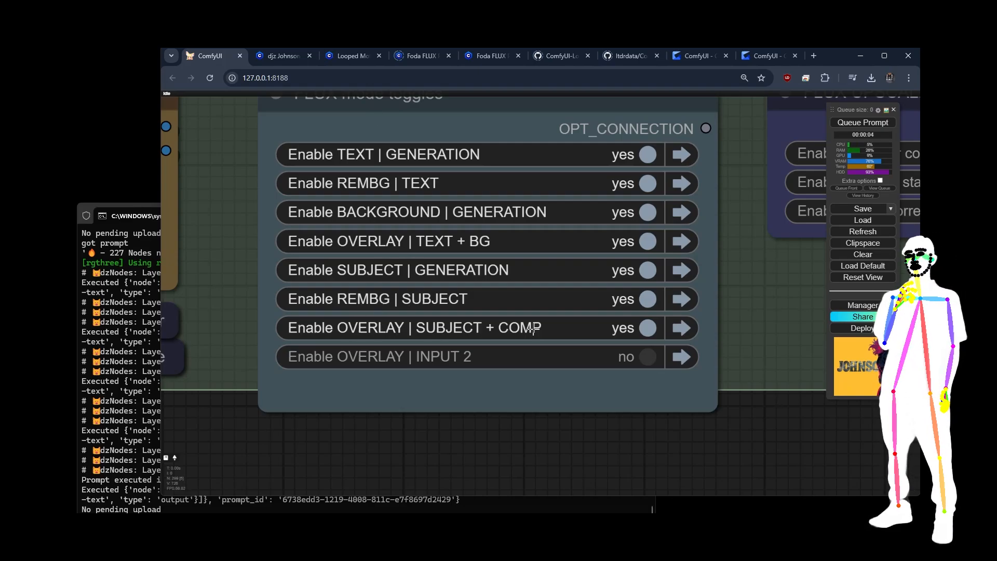
scroll(516, 296, down, 2)
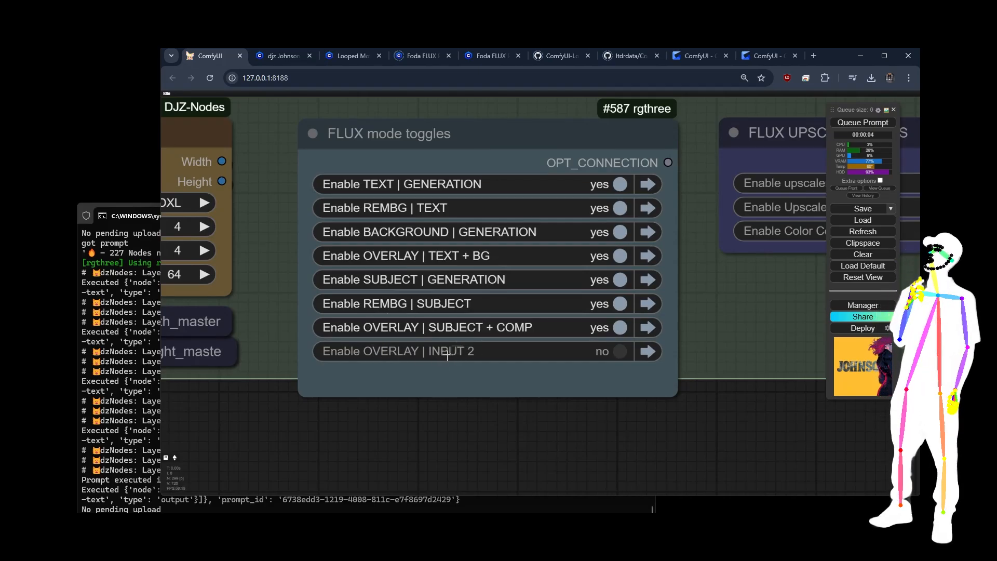
click(619, 352)
click(860, 123)
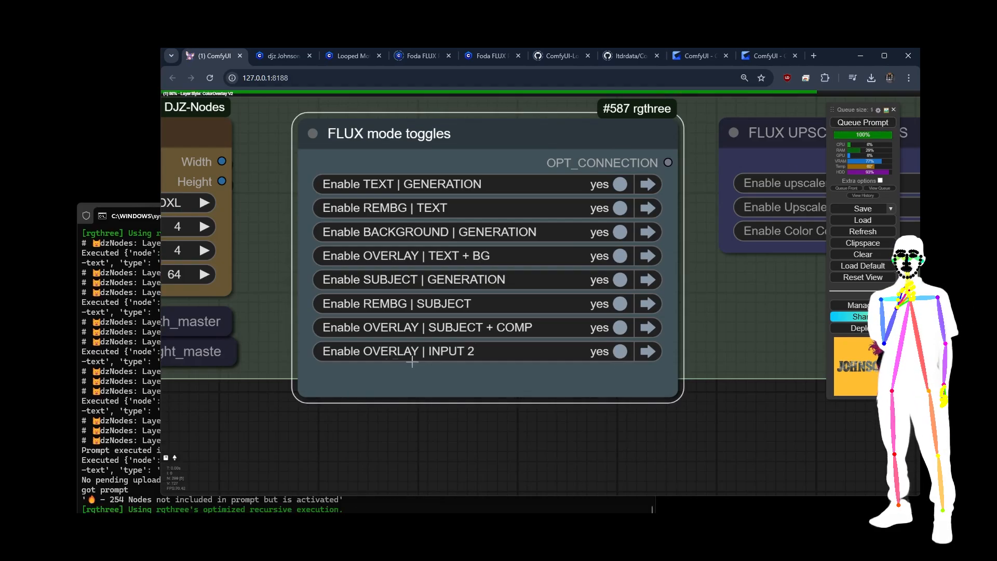
Review the output images in the group that combines the previous composition with the subject
scroll(242, 198, down, 5)
scroll(242, 197, down, 3)
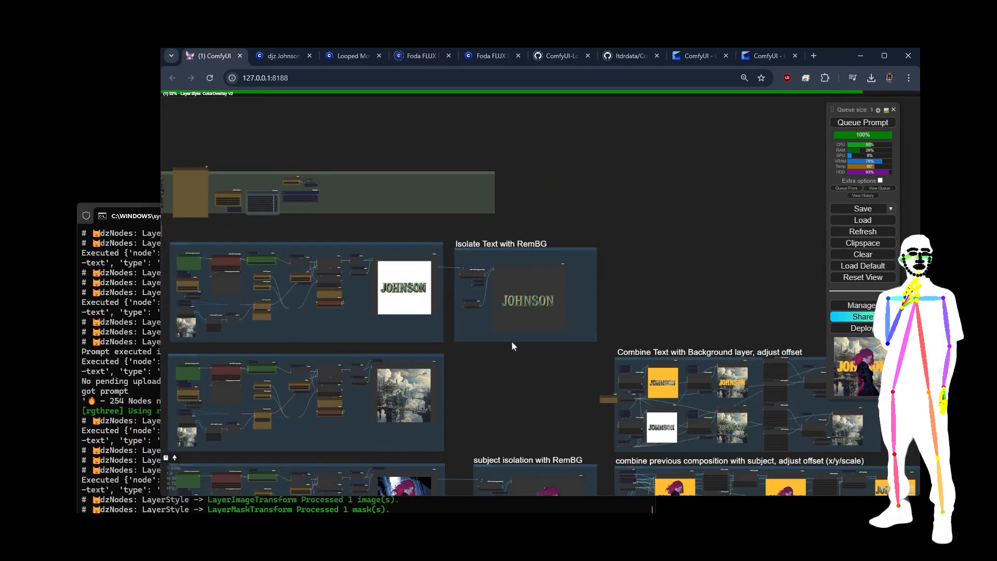
drag(512, 341, 205, 114)
scroll(437, 196, up, 5)
scroll(437, 197, up, 1)
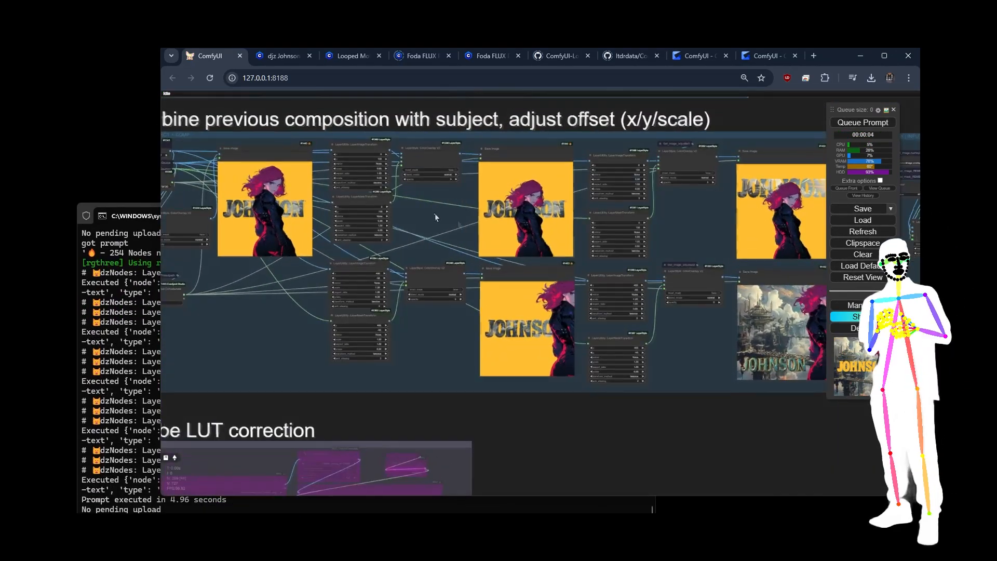
drag(422, 214, 466, 229)
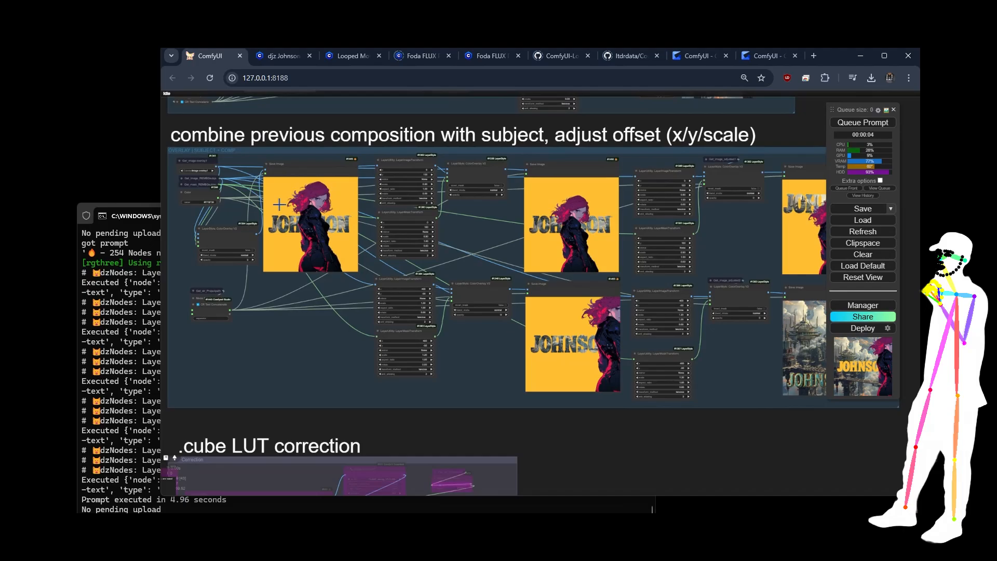
Examine the first subject-over-text overlay image up close, along with the neighbouring layer transform and ColorOverlay V2 nodes
scroll(279, 204, up, 5)
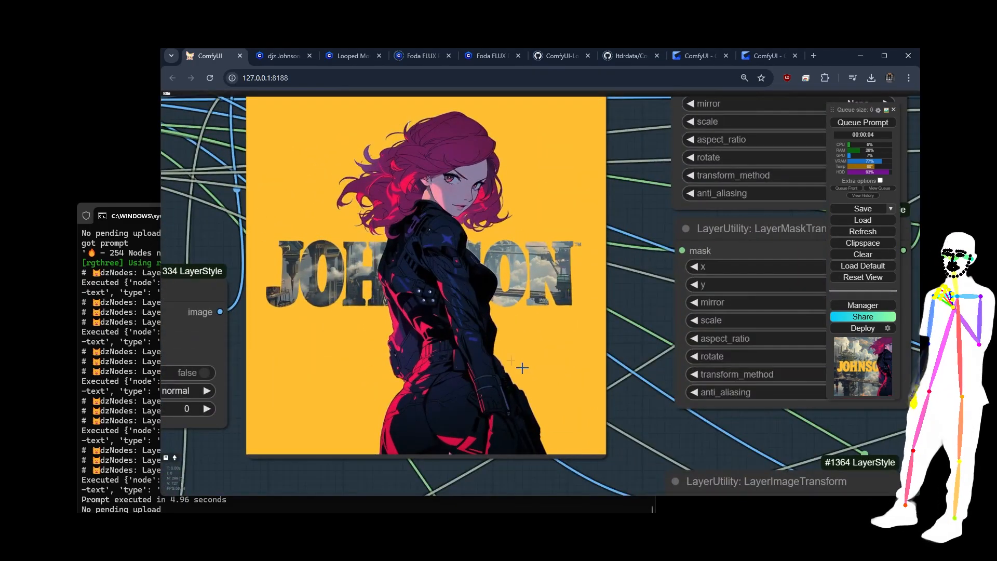
scroll(478, 332, up, 3)
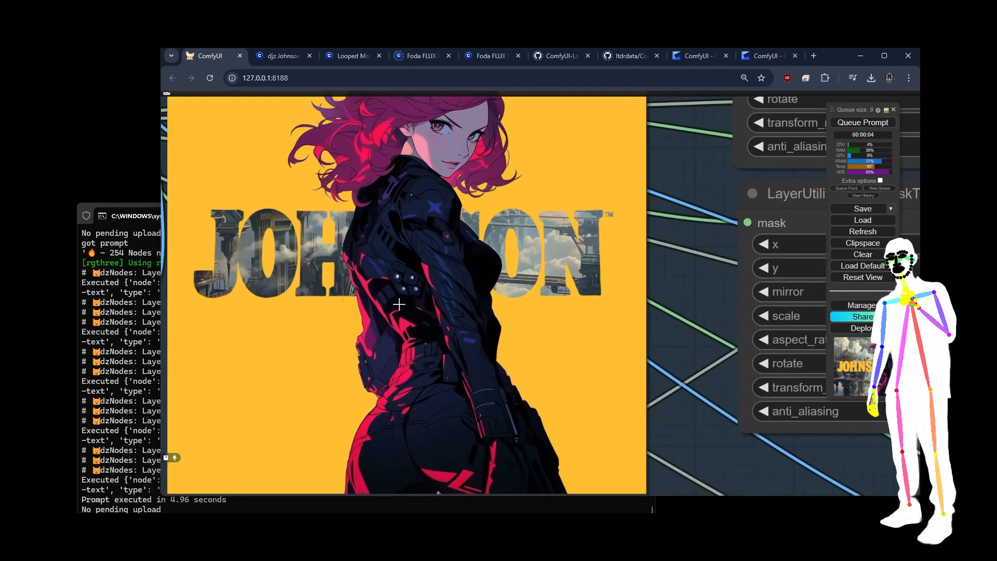
scroll(214, 163, down, 4)
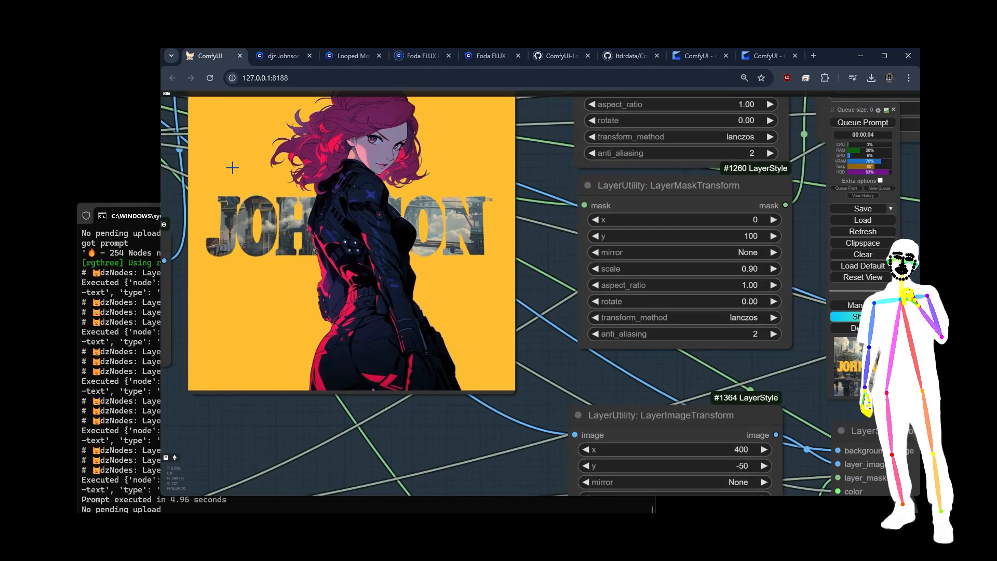
scroll(232, 167, down, 4)
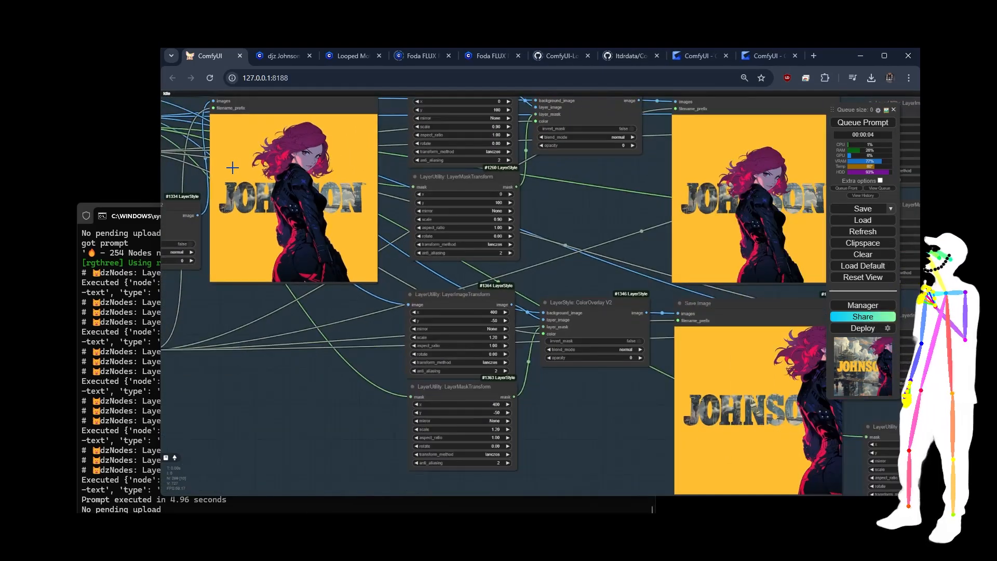
drag(587, 204, 695, 258)
scroll(281, 274, up, 6)
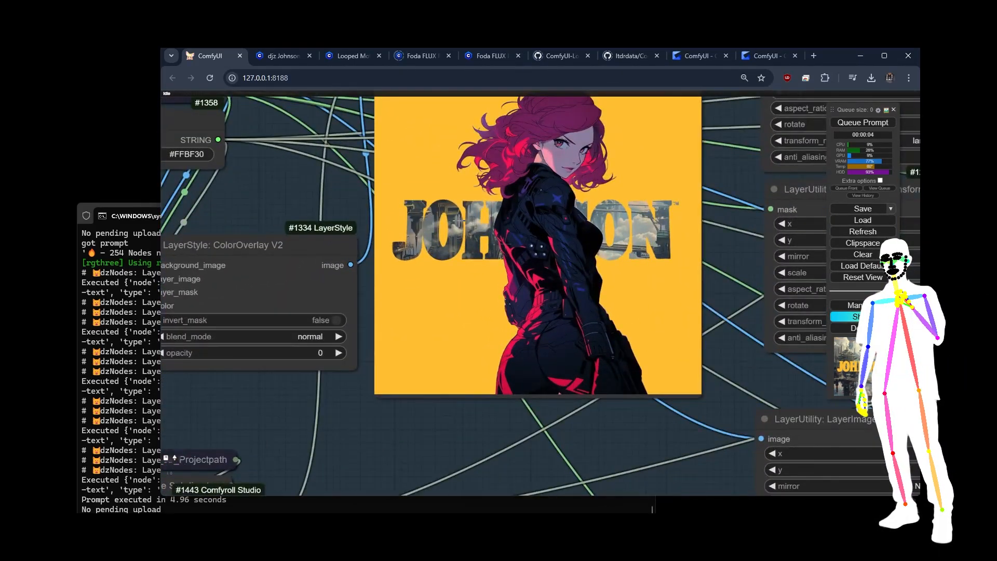
scroll(459, 222, down, 10)
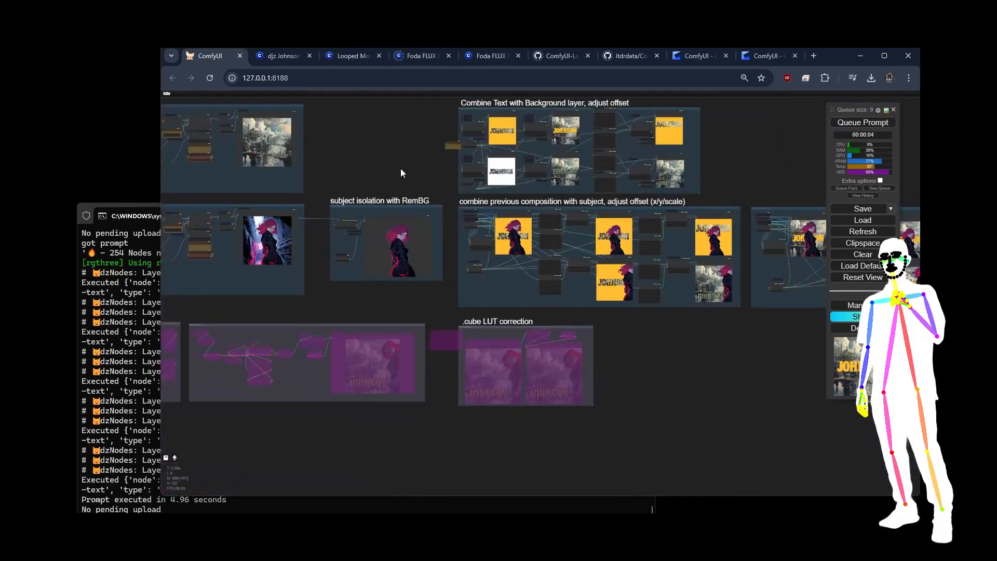
Locate the Set_image_overlay1 to Set_image_overlay4 nodes in the OVERLAY | TEXT + BG group by selecting each one
drag(401, 168, 270, 234)
scroll(397, 203, up, 8)
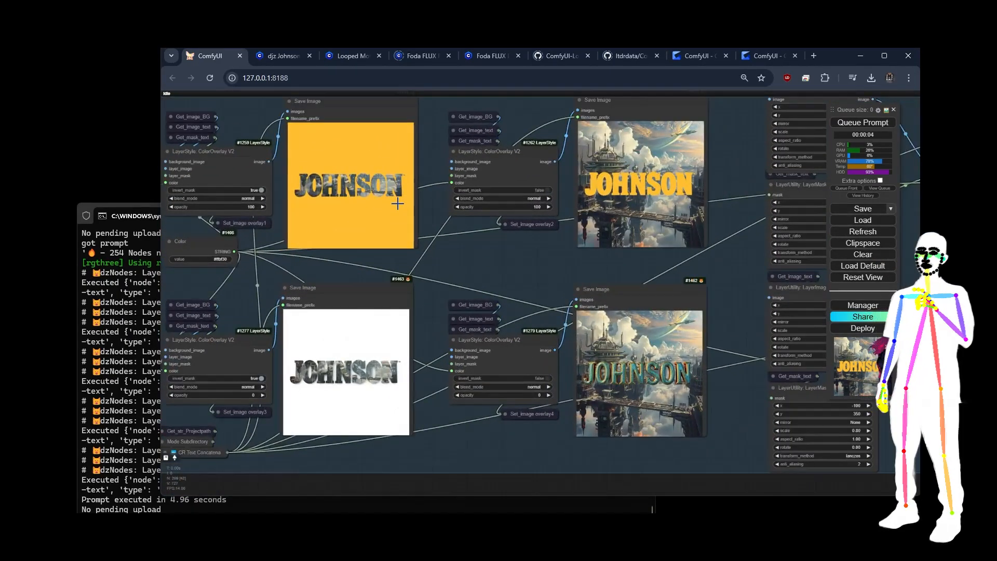
scroll(397, 203, down, 2)
click(265, 219)
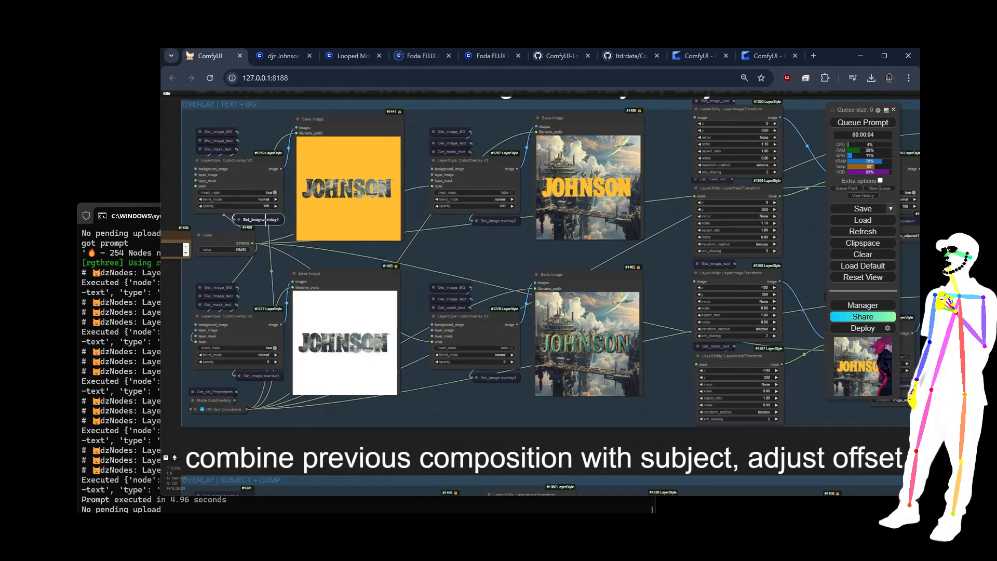
click(476, 216)
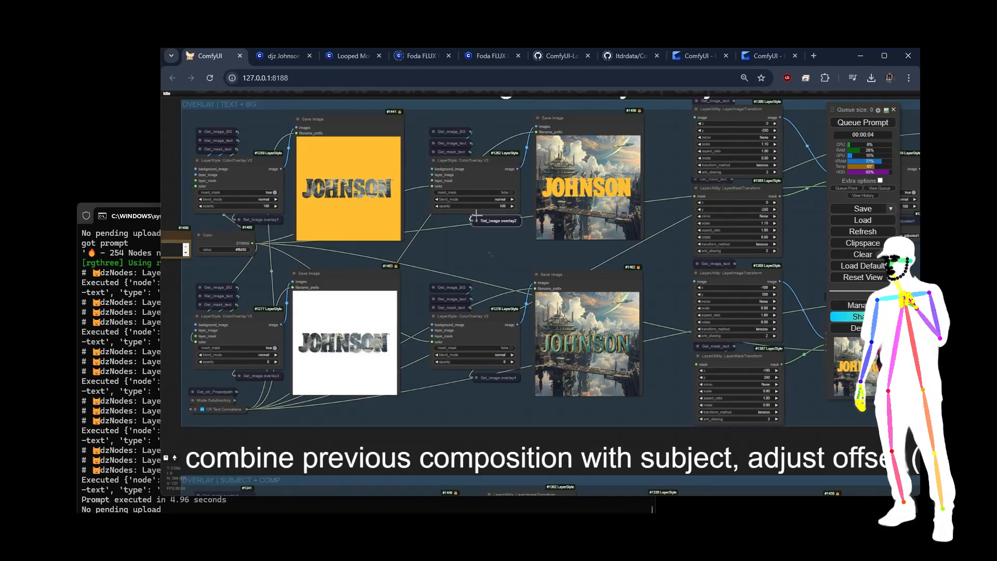
click(499, 379)
click(258, 375)
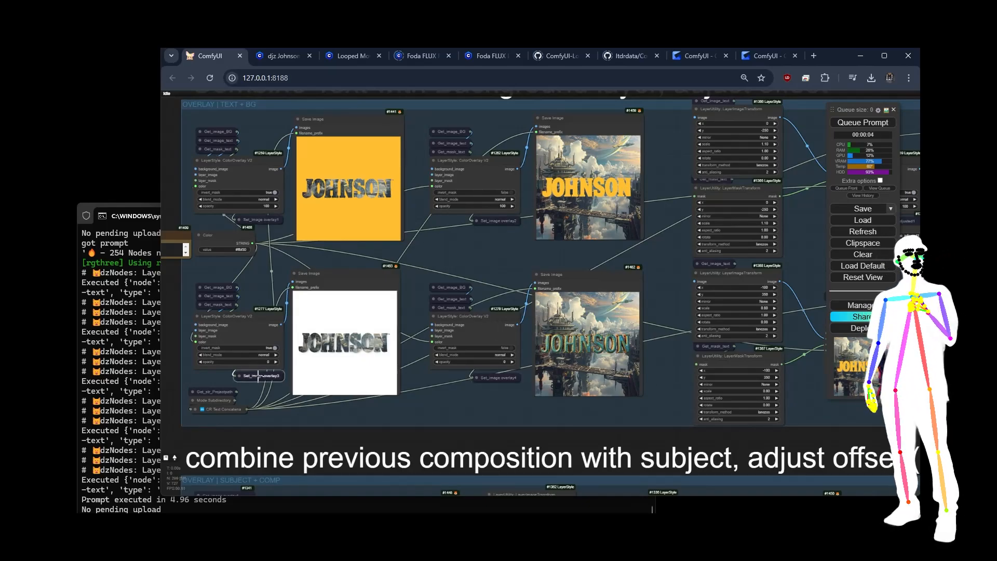
scroll(419, 272, down, 6)
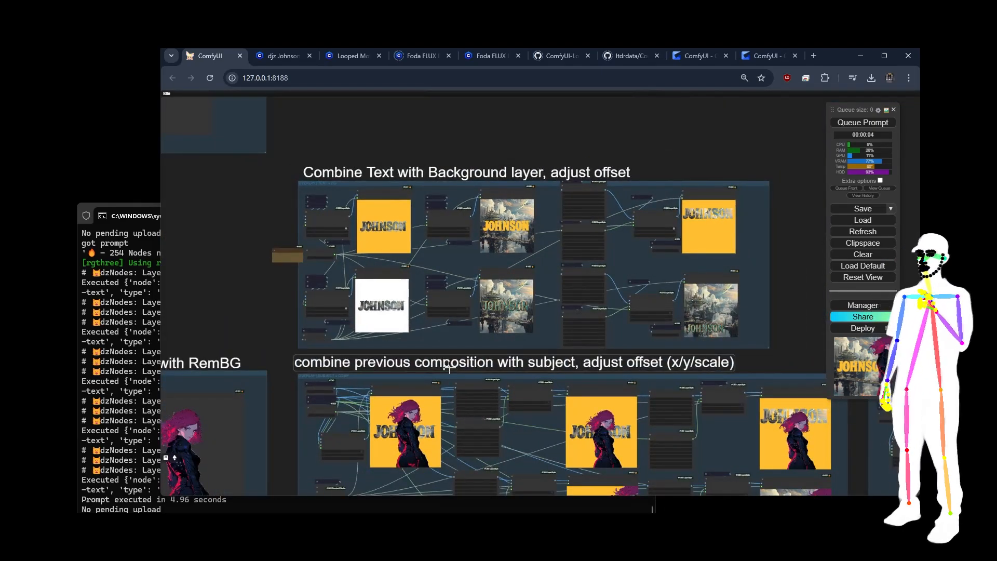
drag(282, 472, 304, 298)
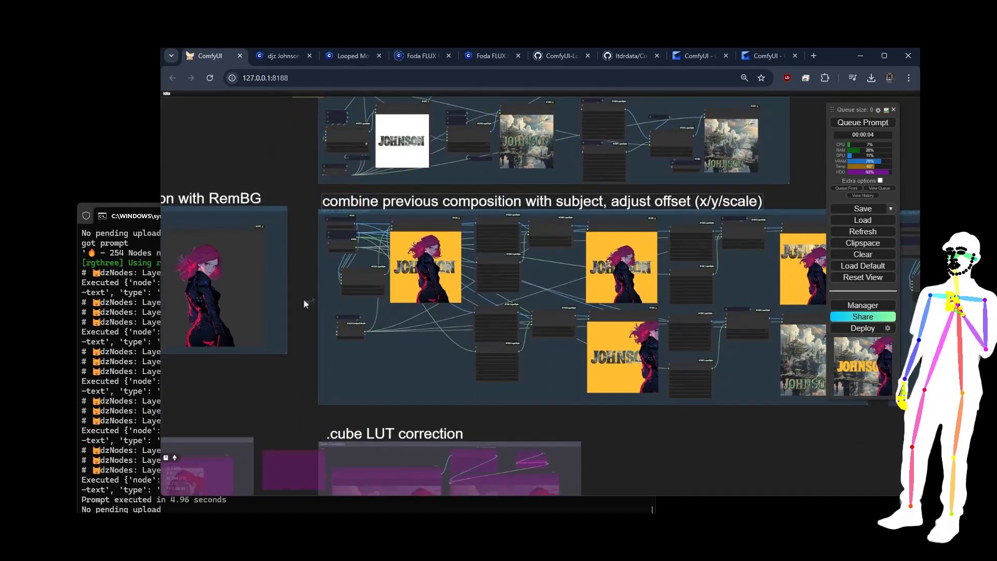
Switch the Get_image overlay node in OVERLAY | SUBJECT + COMP through overlay2, overlay3 and overlay4, queueing the prompt for each and viewing the saved image
scroll(312, 281, up, 5)
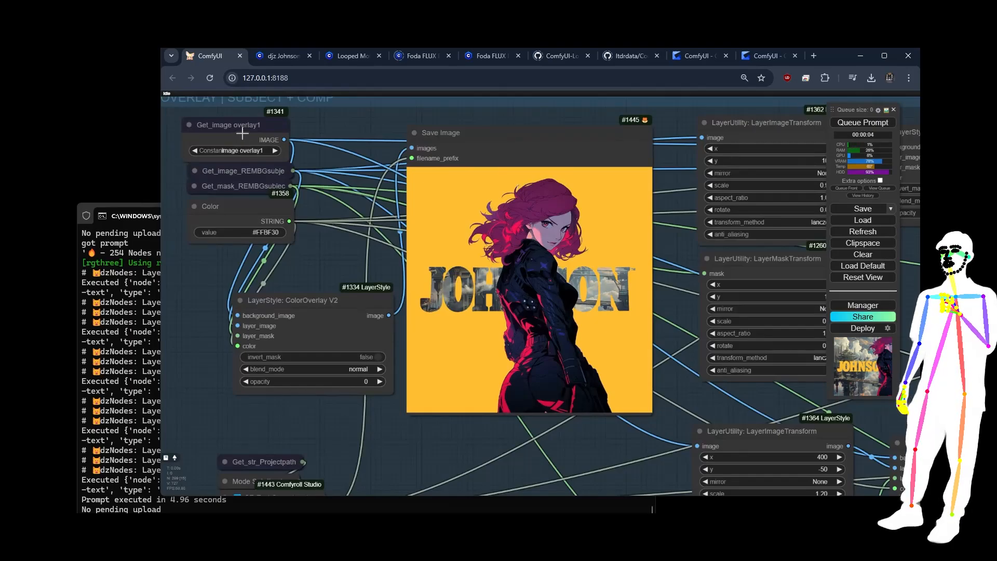
mouse_move(242, 134)
mouse_down()
mouse_move(234, 115)
mouse_move(232, 136)
mouse_move(232, 128)
mouse_up()
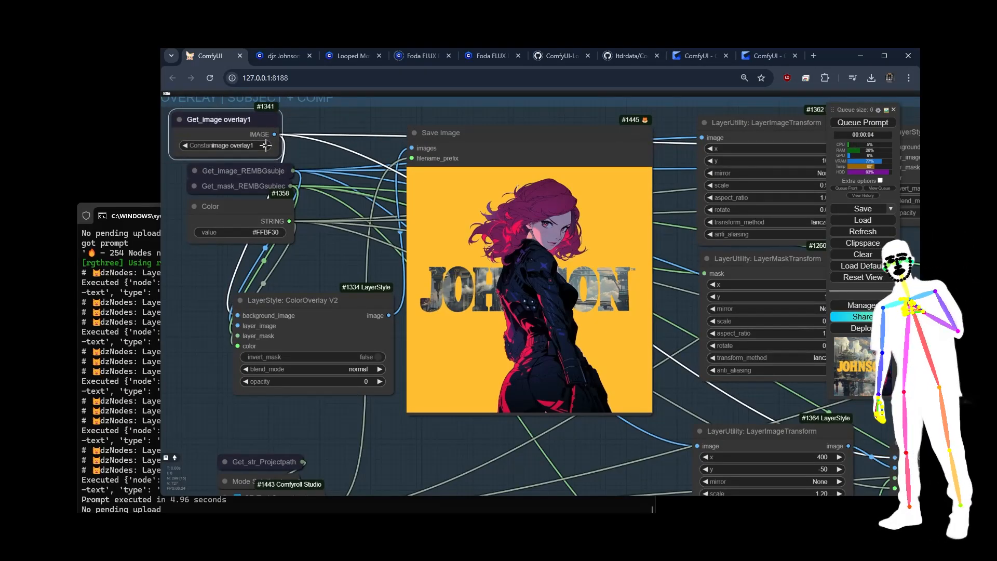
click(865, 124)
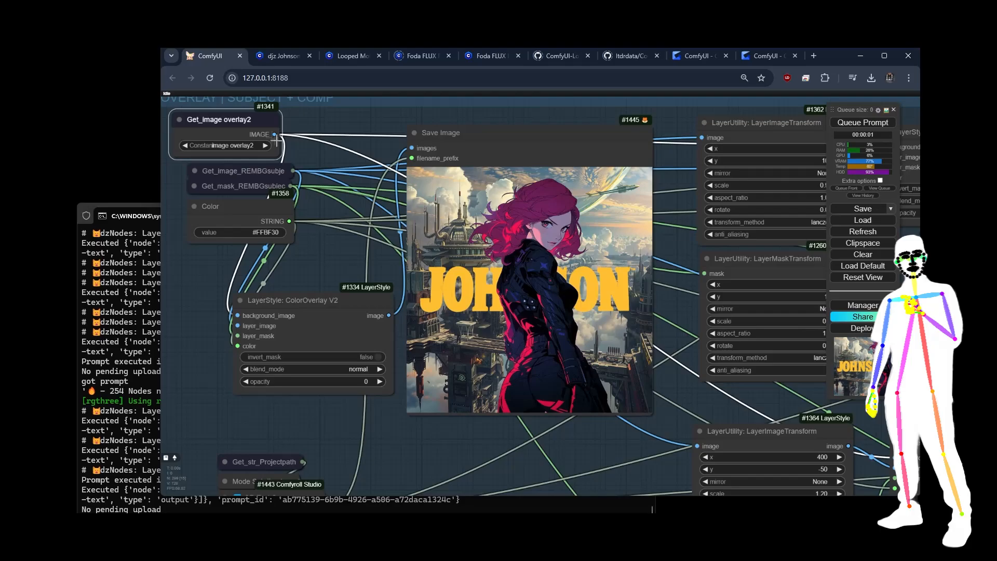
click(863, 123)
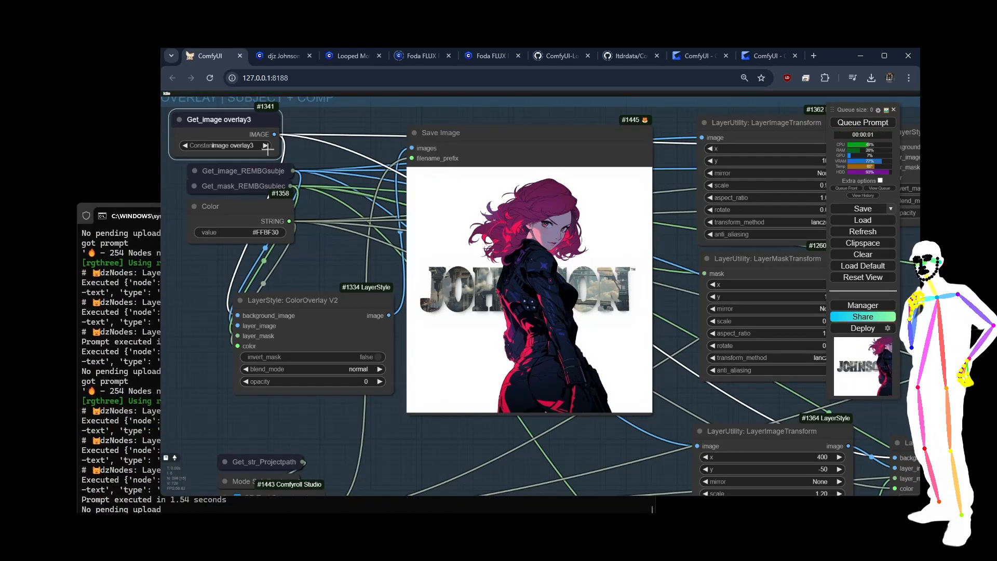
click(265, 146)
click(863, 123)
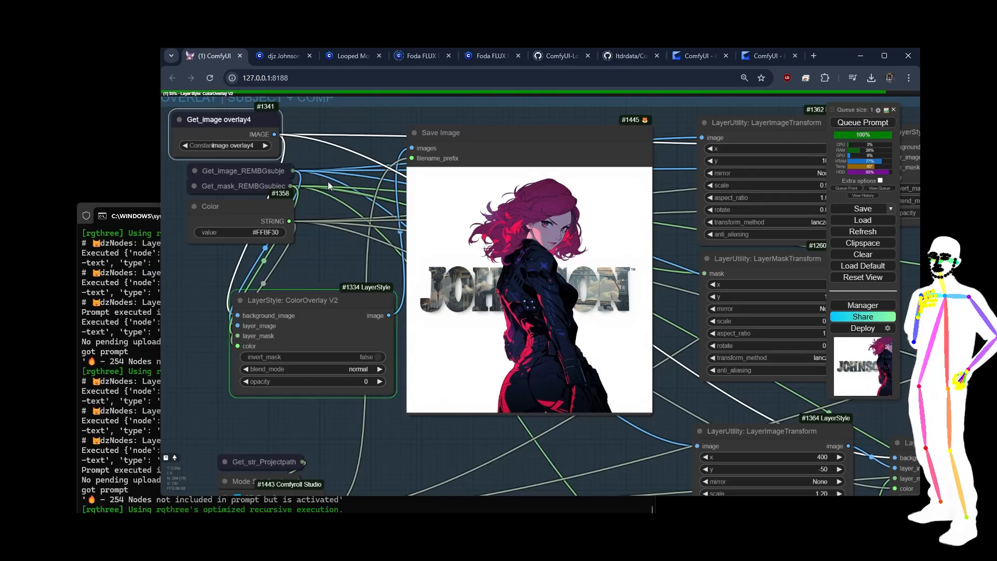
scroll(467, 291, up, 10)
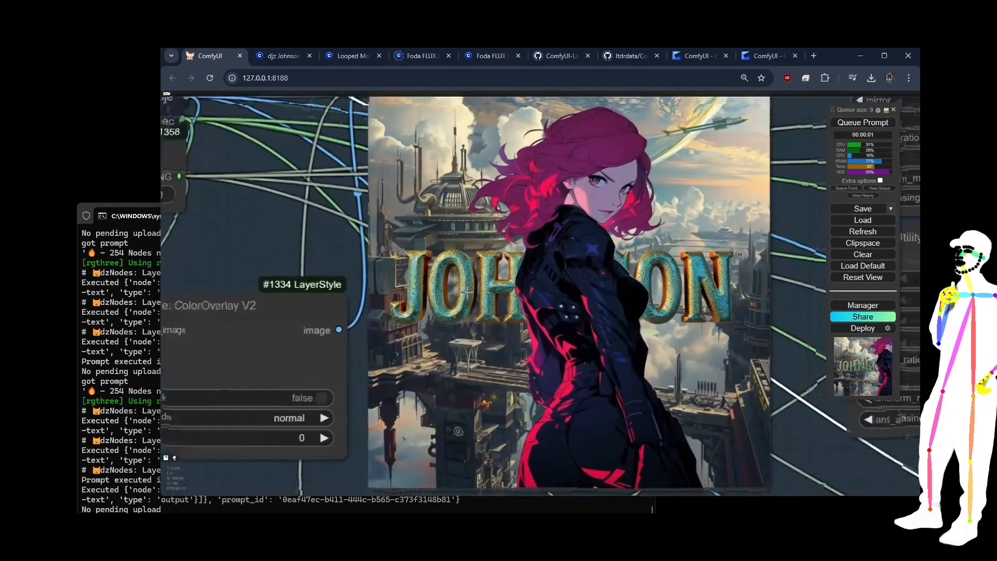
scroll(383, 243, down, 8)
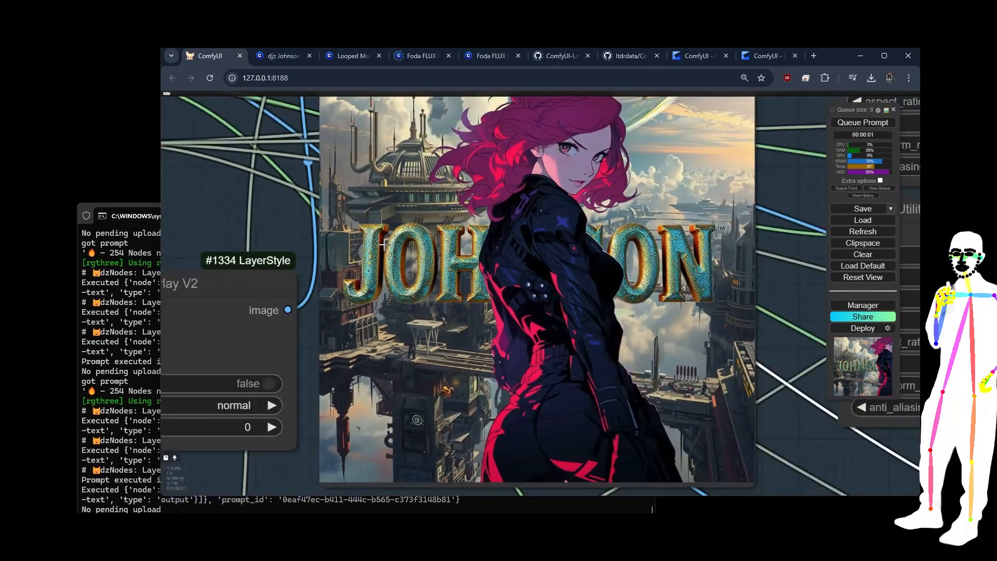
Return the Get_image overlay node in OVERLAY | SUBJECT + COMP to overlay1 and queue the prompt
drag(238, 224, 327, 226)
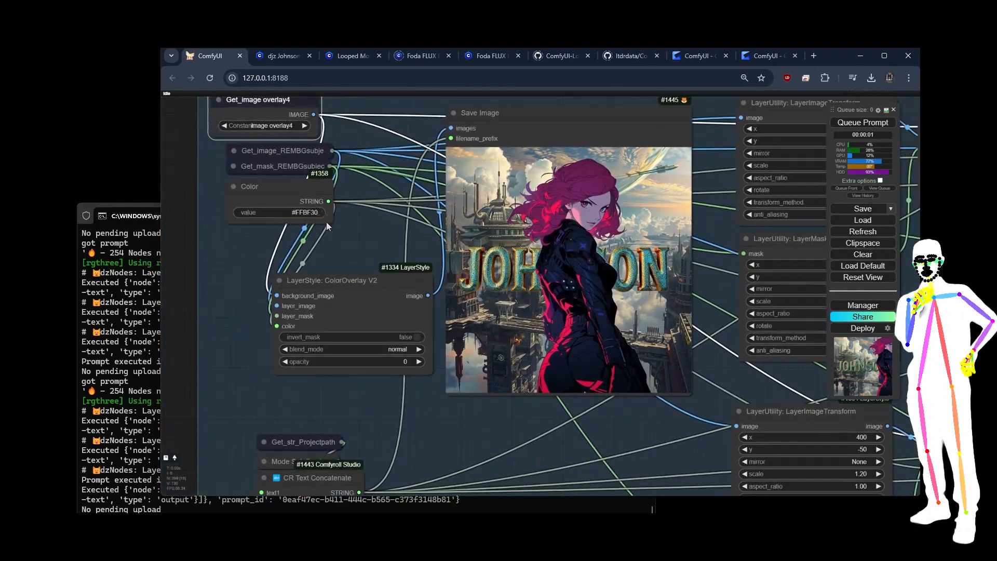
click(833, 124)
scroll(192, 237, down, 10)
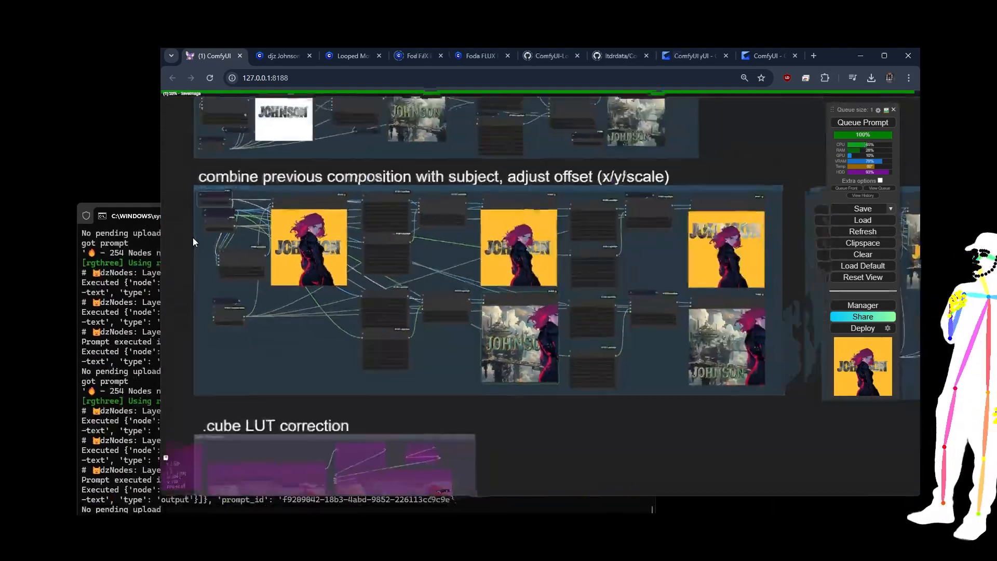
Examine the composite images in the OVERLAY | INPUT 2 group, including the two that use the adjusted text and background
scroll(192, 238, down, 8)
scroll(659, 235, up, 10)
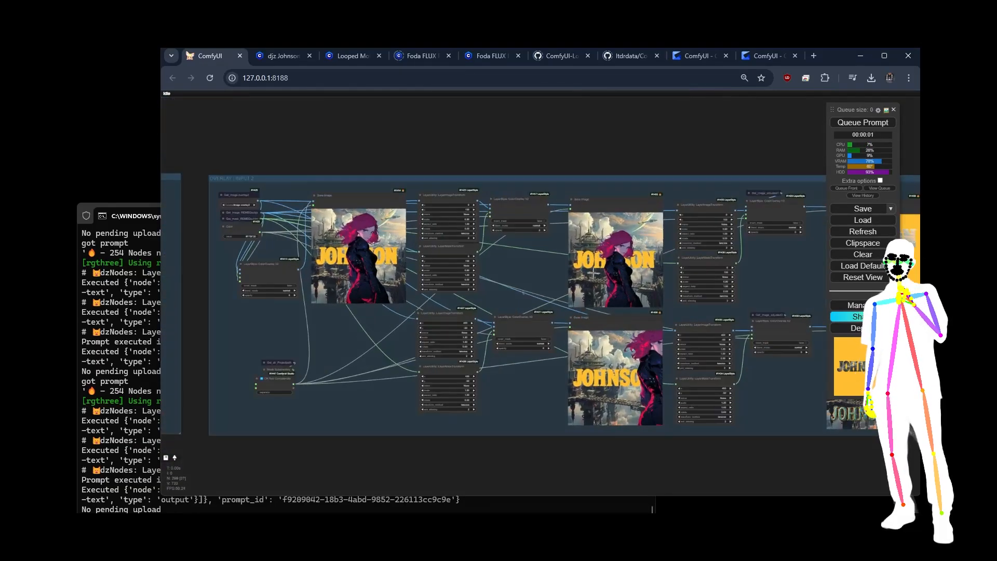
scroll(230, 188, up, 6)
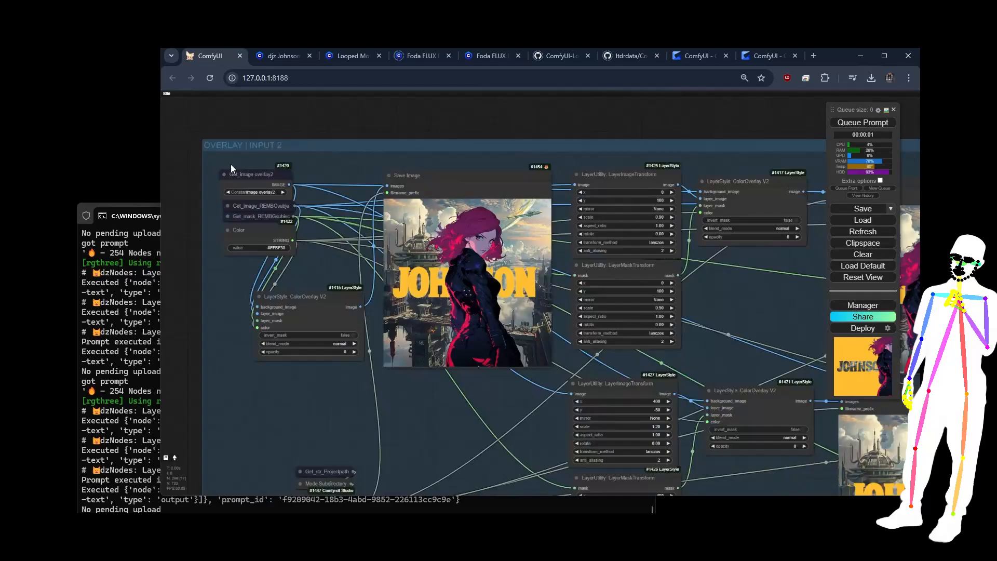
scroll(230, 164, down, 5)
drag(777, 243, 554, 258)
scroll(624, 236, up, 8)
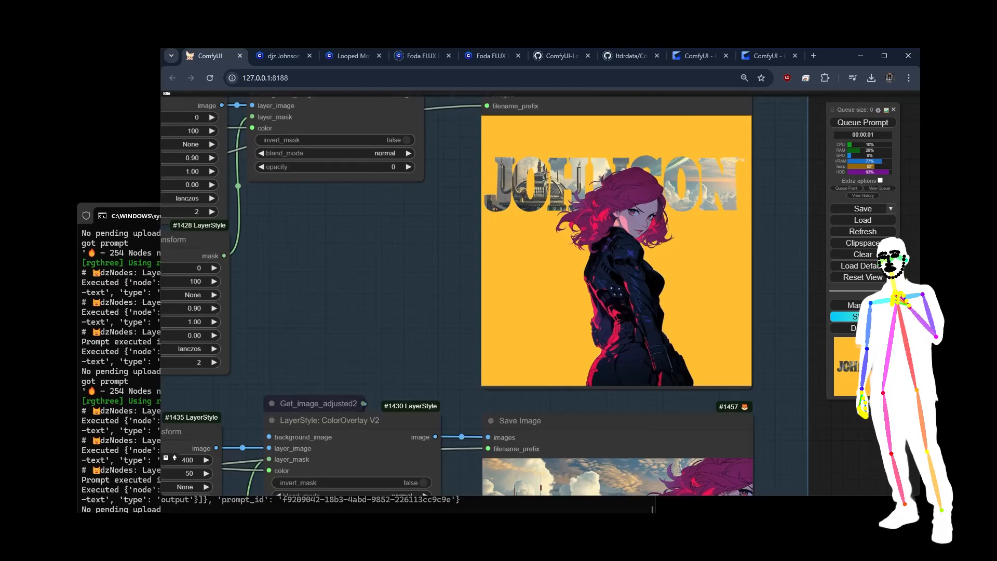
scroll(647, 341, down, 3)
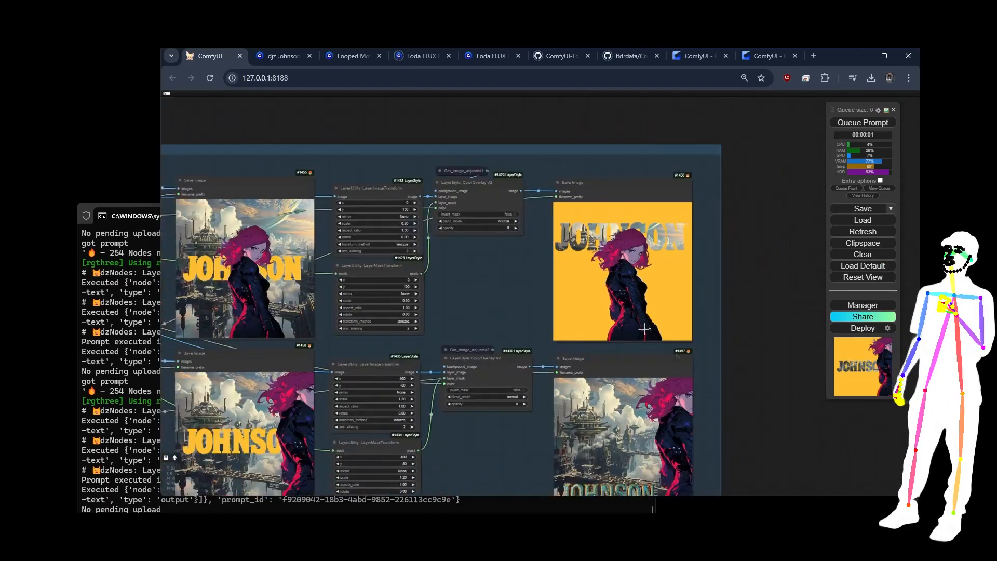
scroll(694, 339, up, 3)
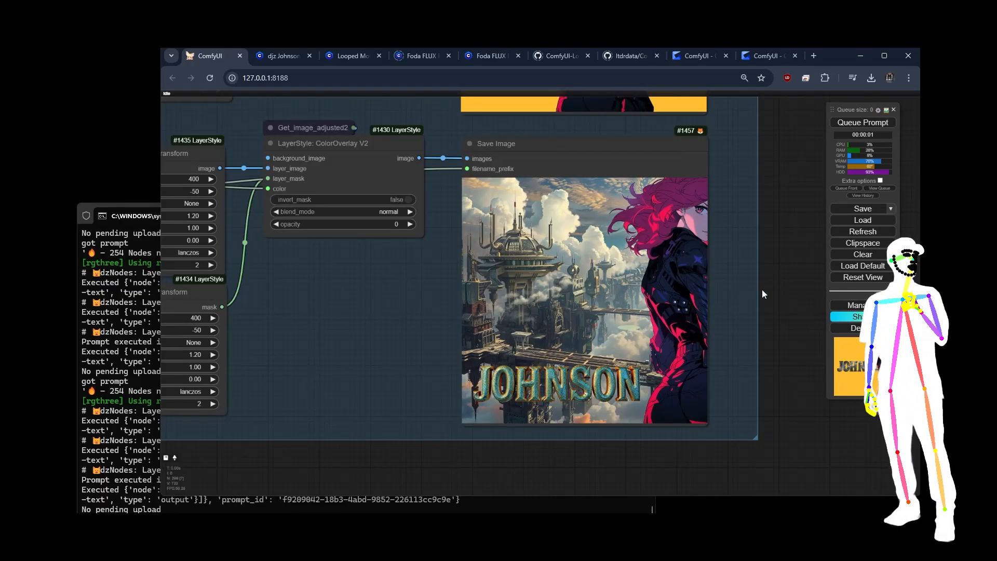
scroll(762, 289, down, 5)
scroll(762, 294, down, 2)
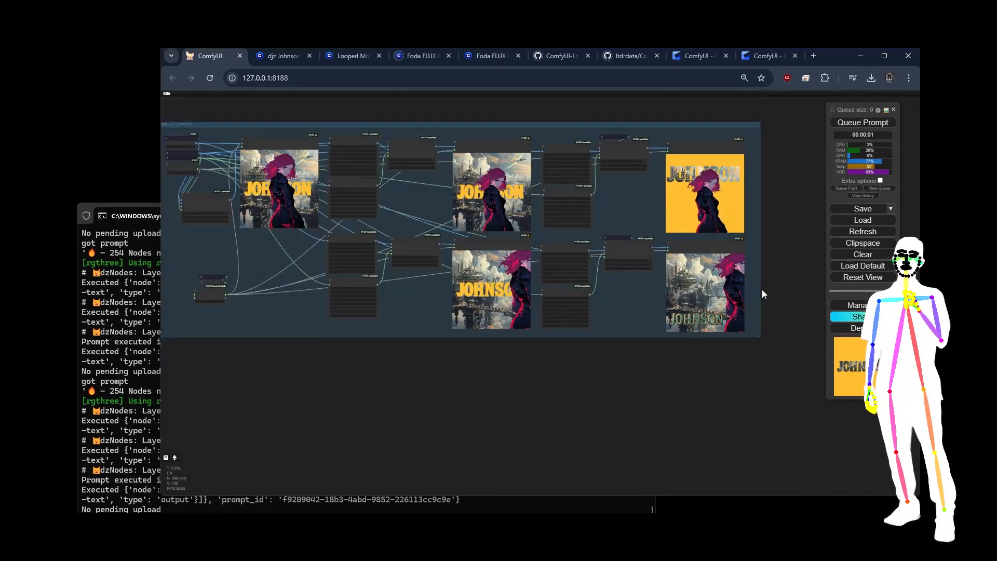
Examine the x, y and scale settings of the LayerImageTransform and LayerMaskTransform nodes in OVERLAY | INPUT 2, and compare them with the adjusted composites
scroll(564, 168, up, 10)
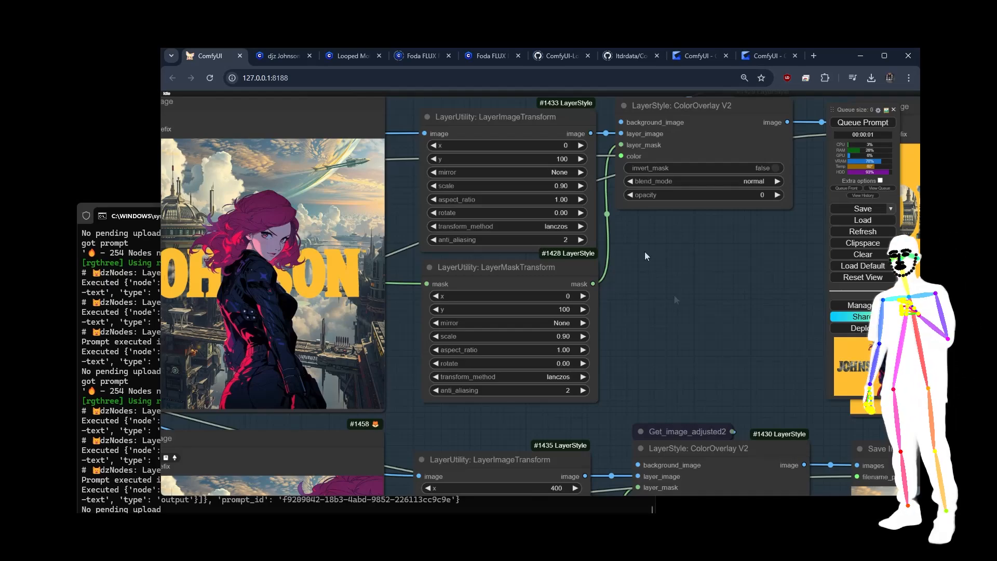
drag(661, 412, 634, 88)
drag(606, 346, 603, 337)
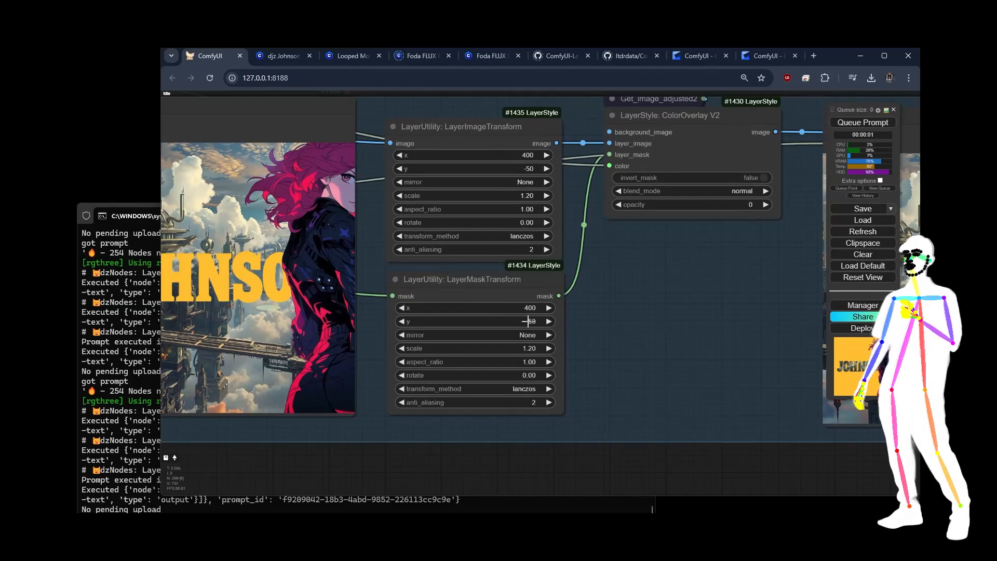
scroll(534, 322, up, 8)
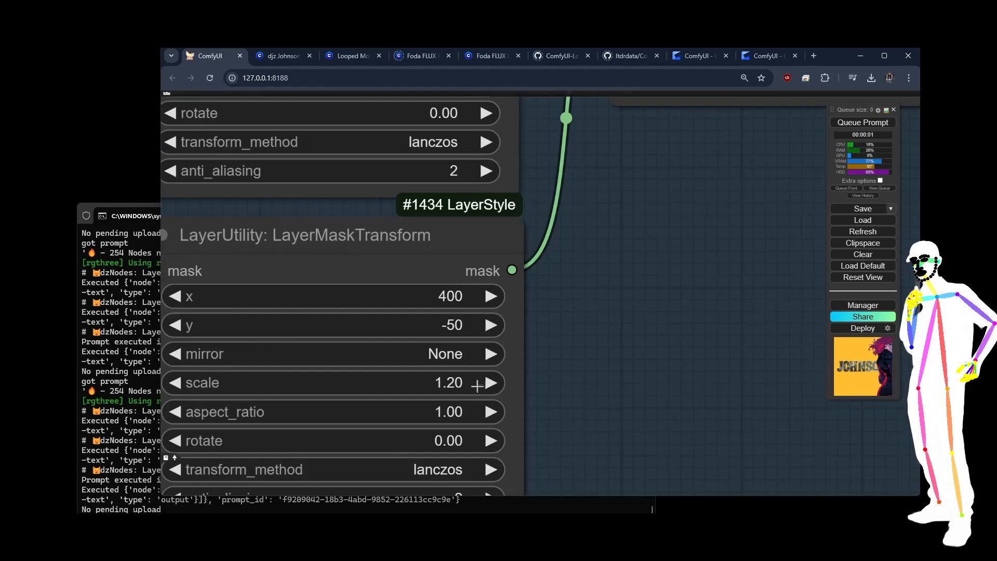
drag(544, 315, 540, 558)
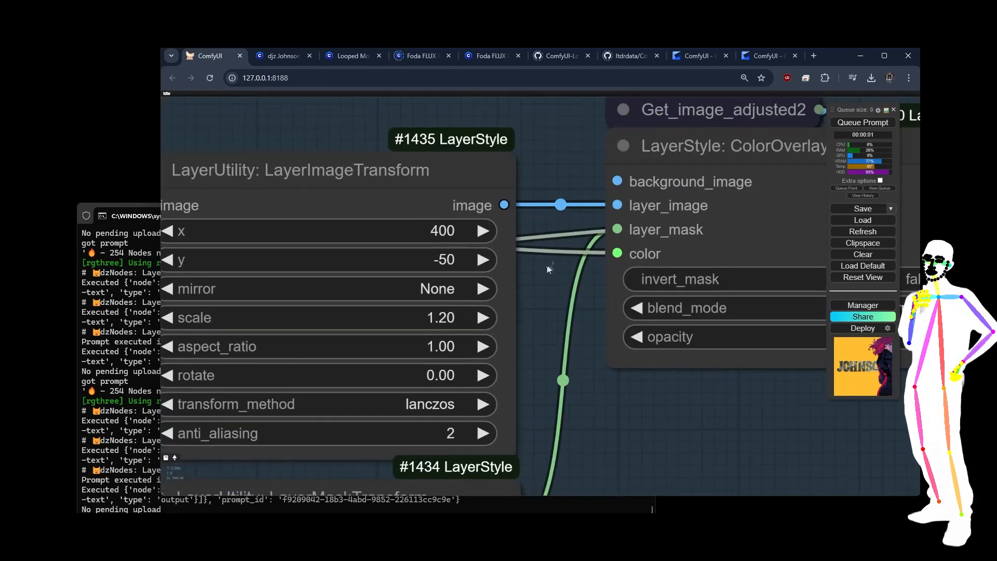
drag(554, 194, 540, 560)
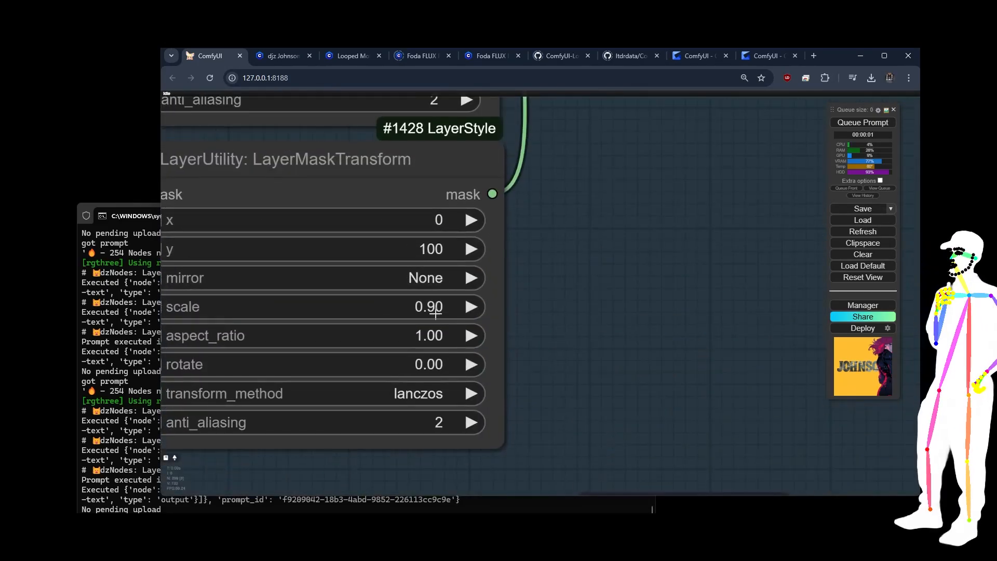
scroll(553, 249, down, 6)
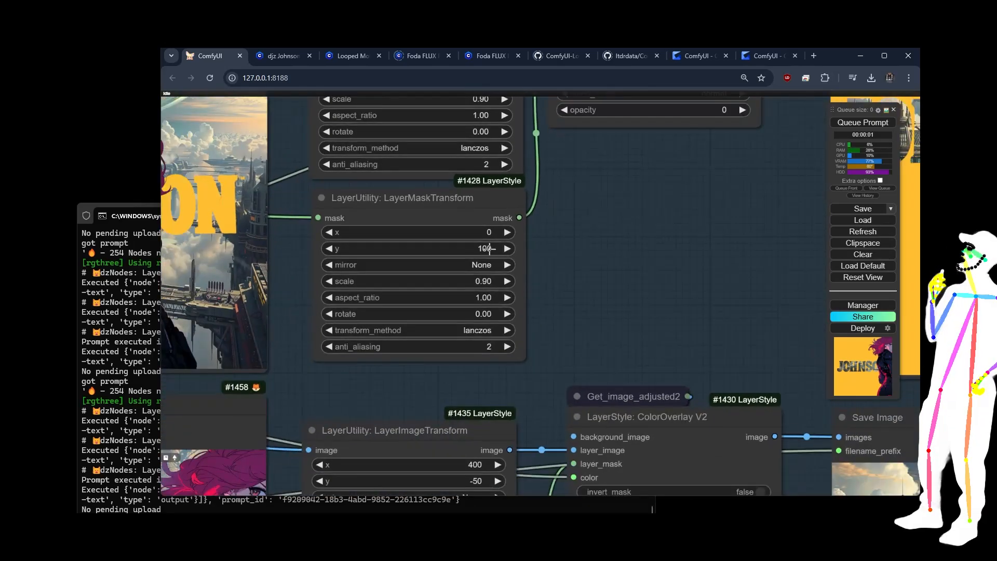
scroll(609, 257, down, 7)
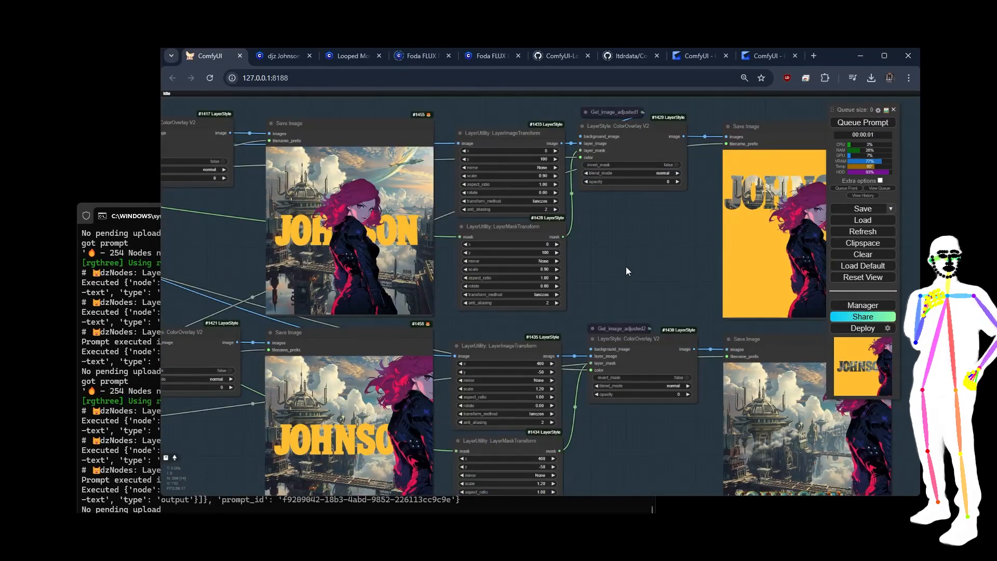
drag(635, 272, 391, 213)
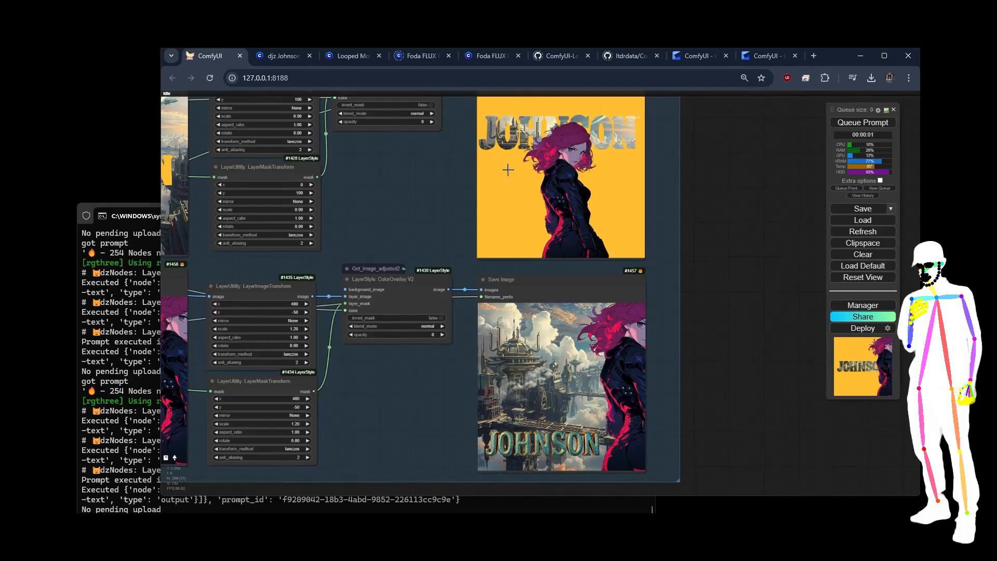
scroll(706, 140, up, 4)
scroll(275, 202, up, 1)
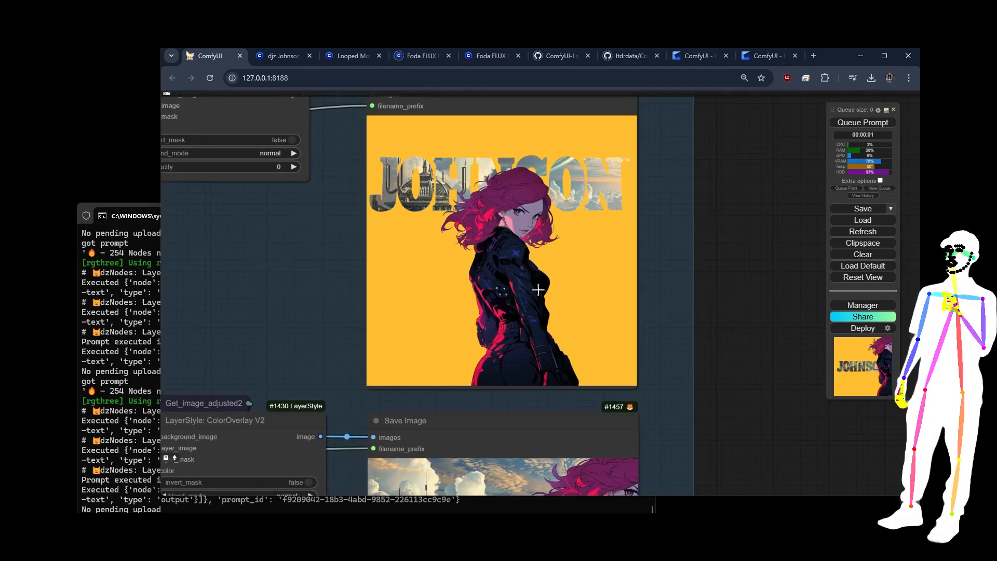
scroll(728, 232, down, 12)
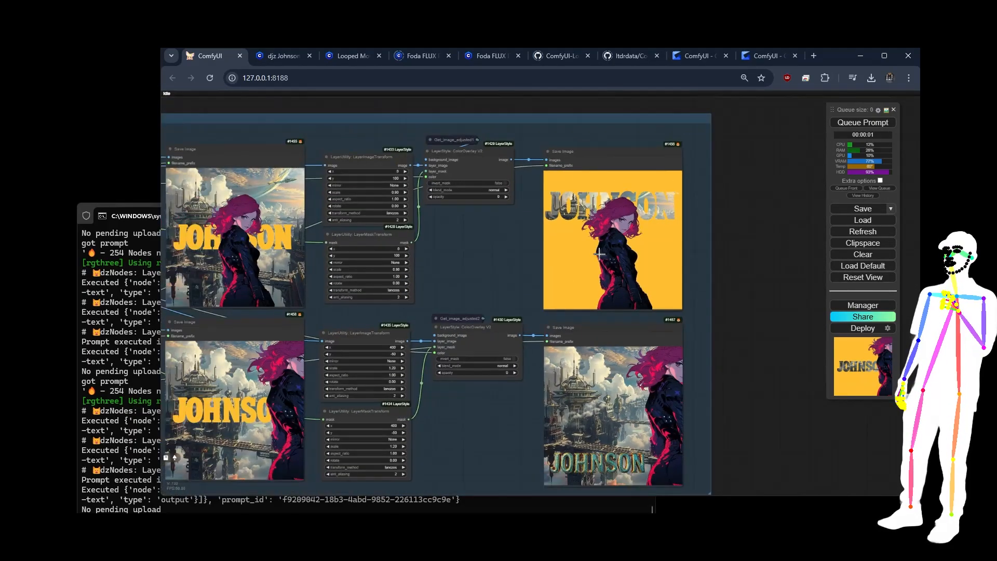
scroll(768, 276, down, 3)
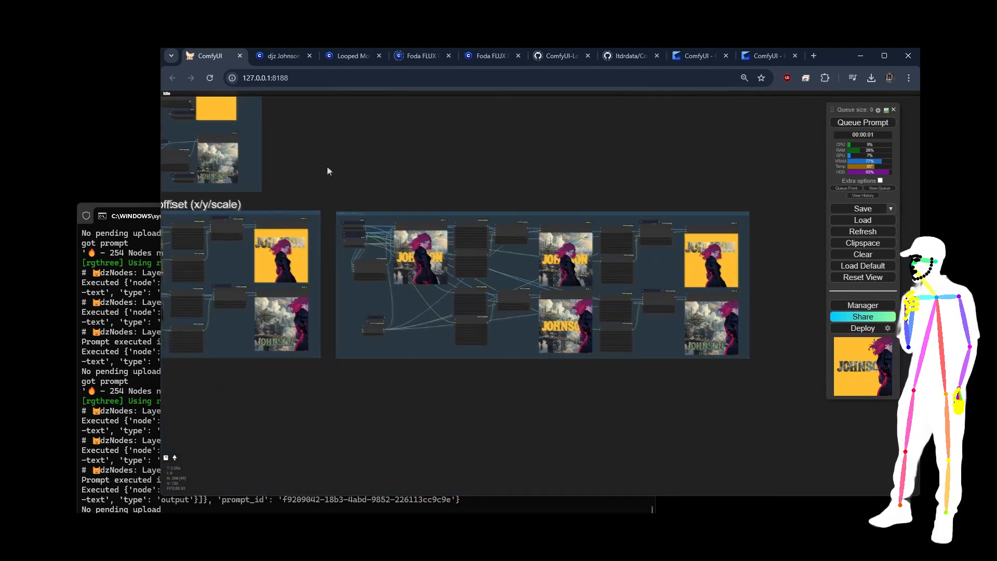
Copy the colour #bf30ff from the note beside the text-and-background group into the adjacent Color node's value
drag(329, 169, 692, 169)
drag(219, 132, 267, 239)
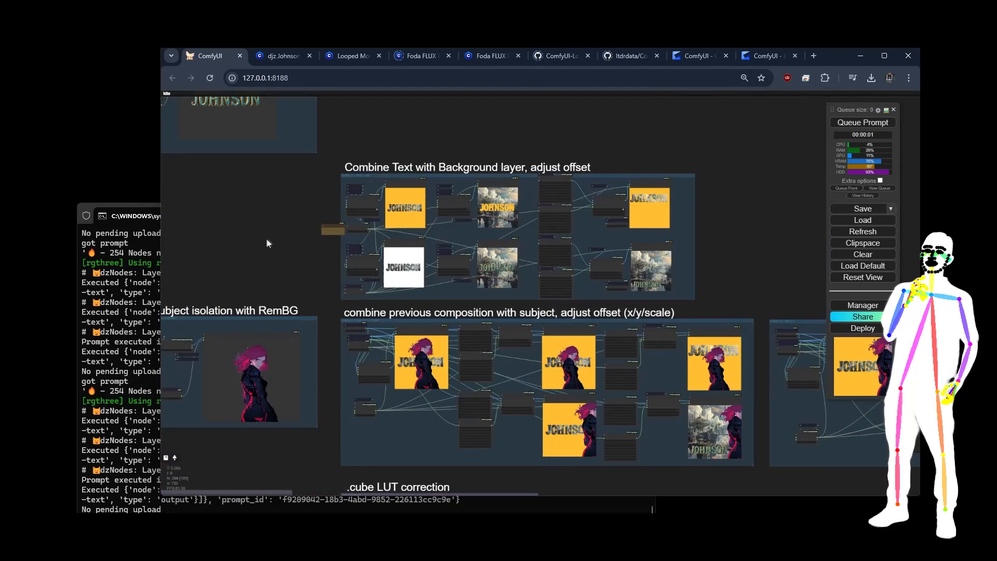
scroll(296, 230, up, 15)
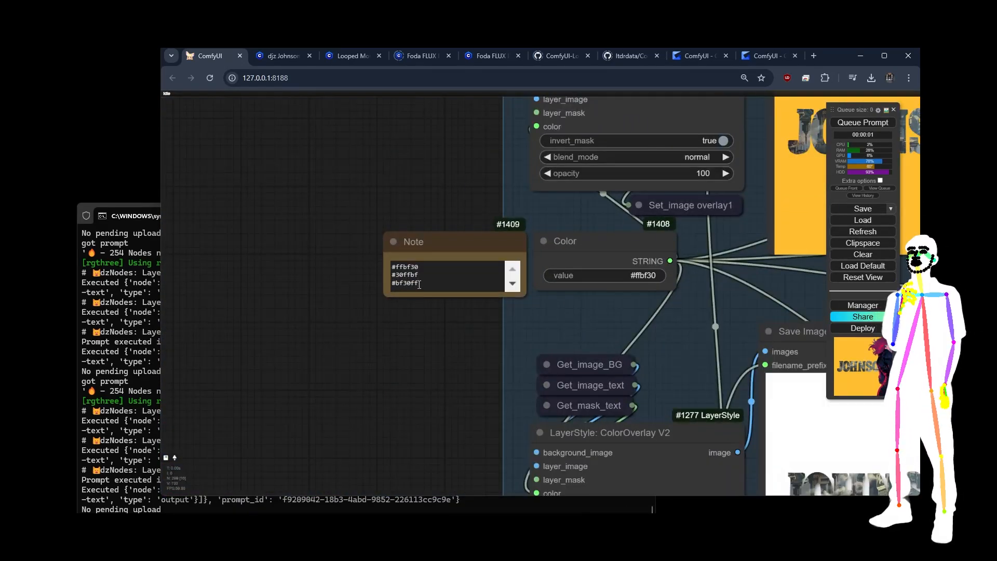
mouse_move(419, 285)
mouse_down()
mouse_move(380, 286)
mouse_move(408, 275)
mouse_up()
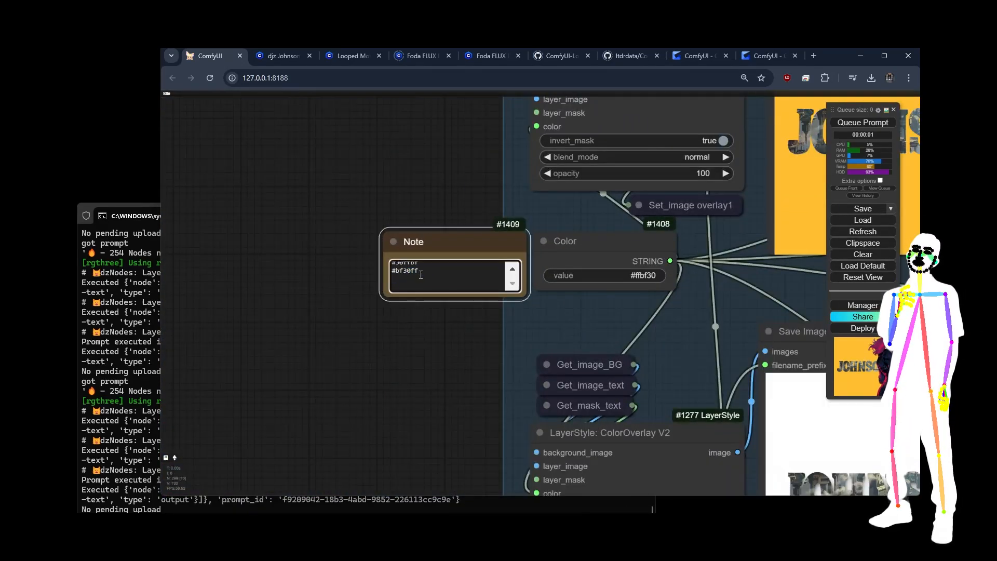
triple_click(421, 275)
key(ctrl+c)
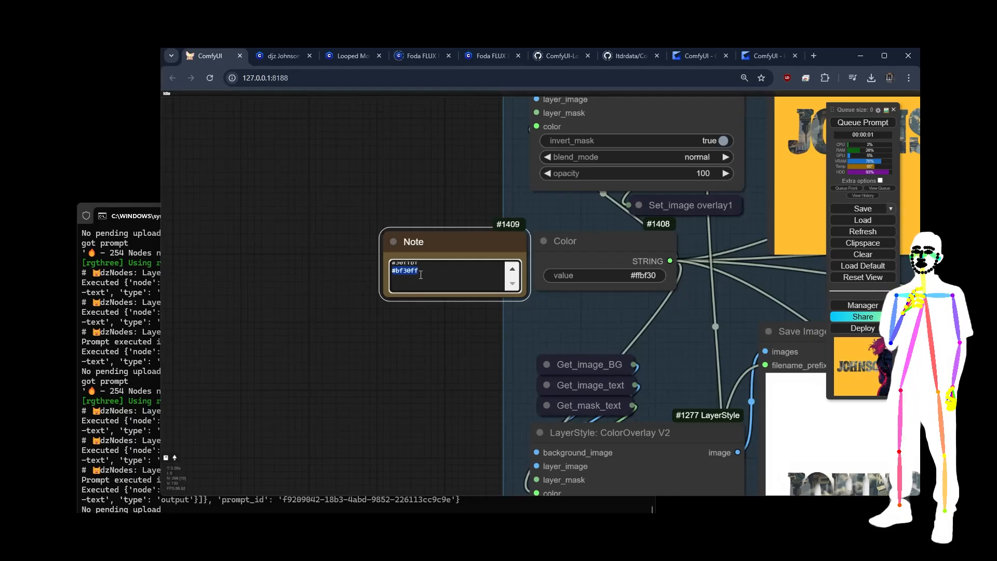
click(627, 274)
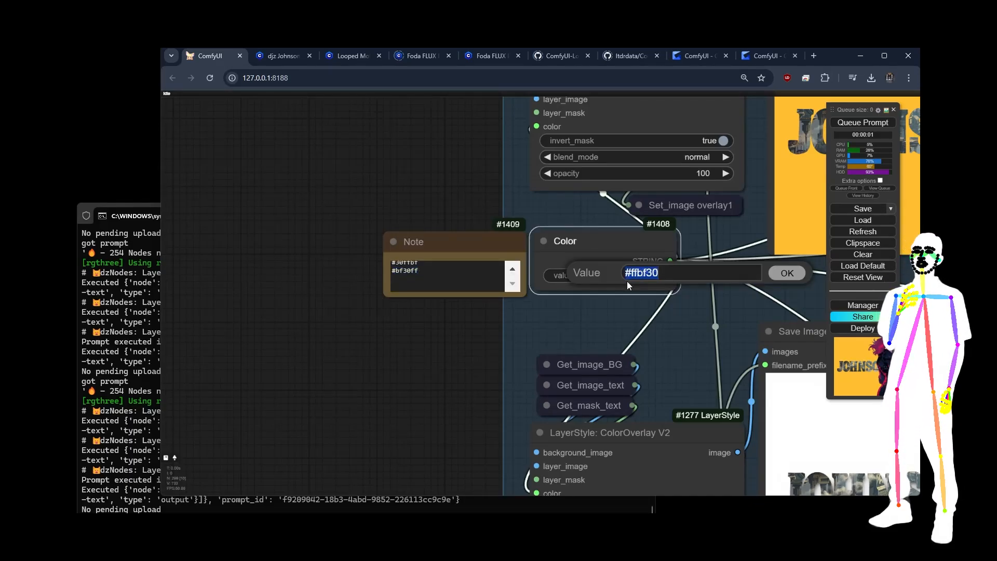
key(ctrl+v)
click(786, 274)
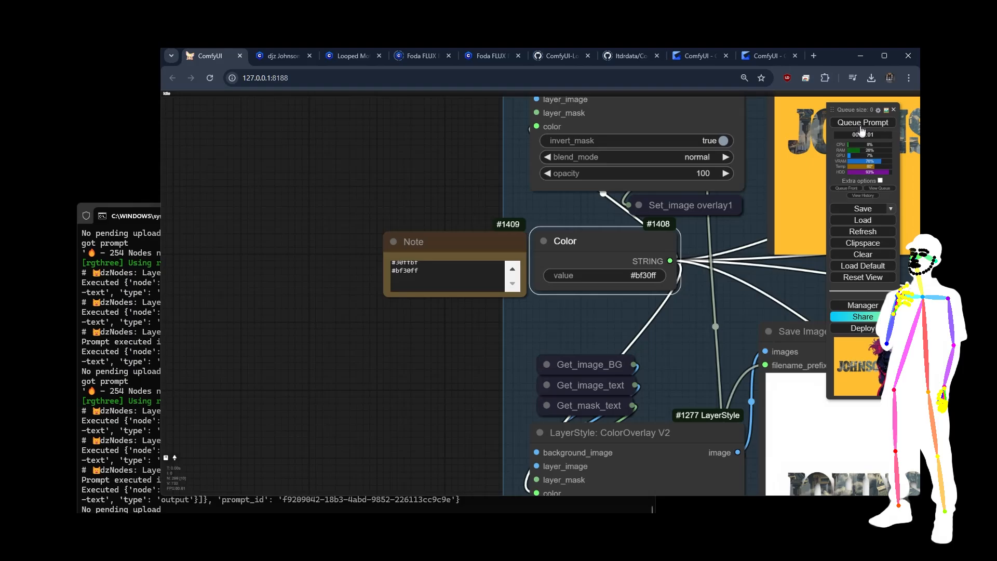
Queue the prompt and review the recoloured images across the text-and-background and subject composition groups
key(ctrl+Return)
scroll(317, 179, down, 3)
scroll(321, 175, down, 5)
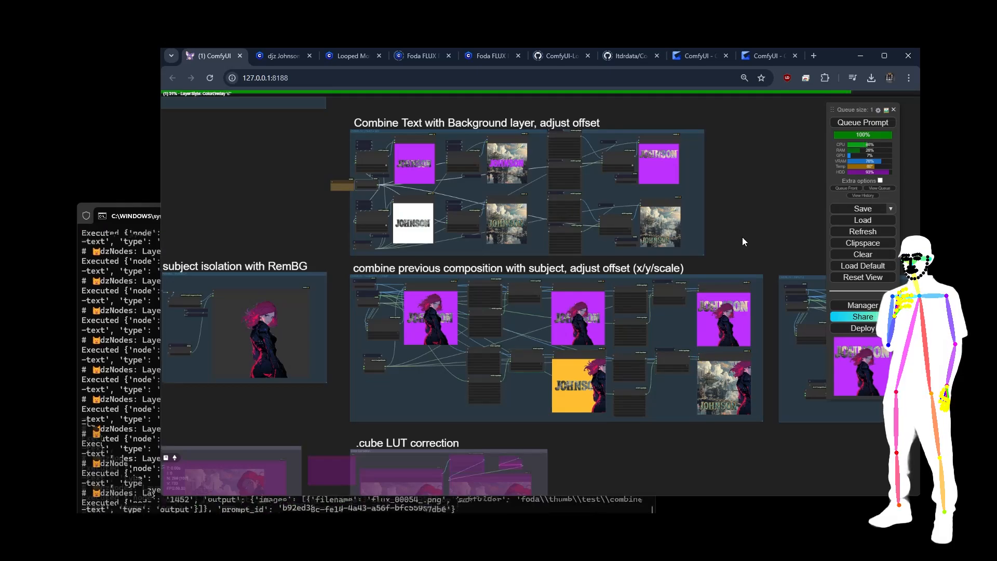
scroll(256, 182, down, 4)
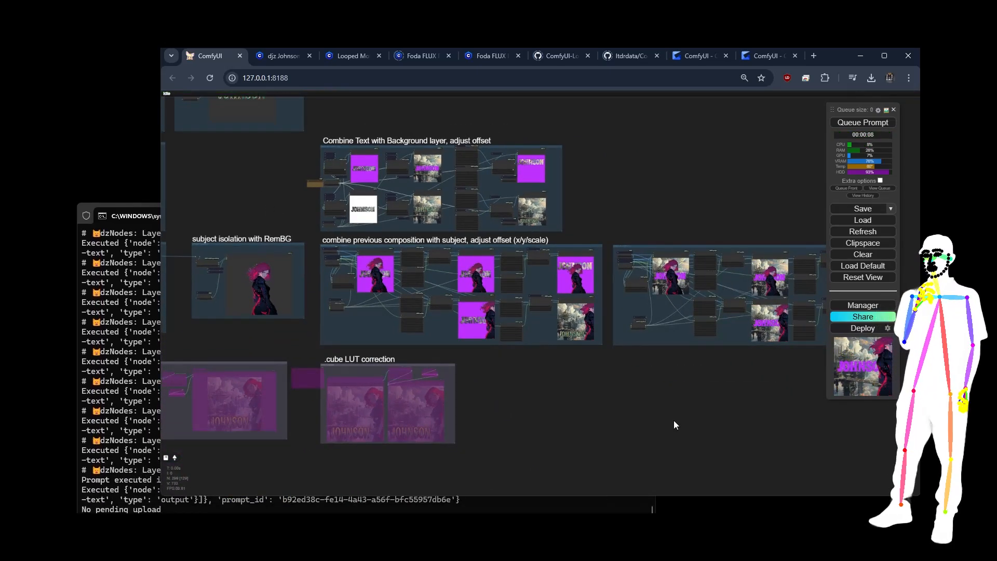
scroll(789, 309, up, 3)
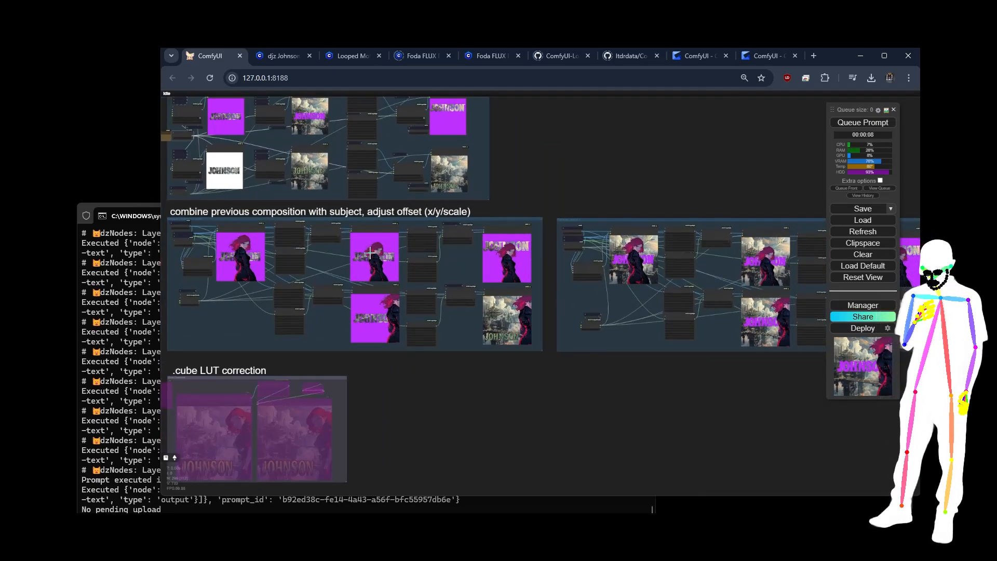
Examine the recoloured composites in the subject composition group, including the two with x/y/scale offsets
scroll(363, 258, up, 3)
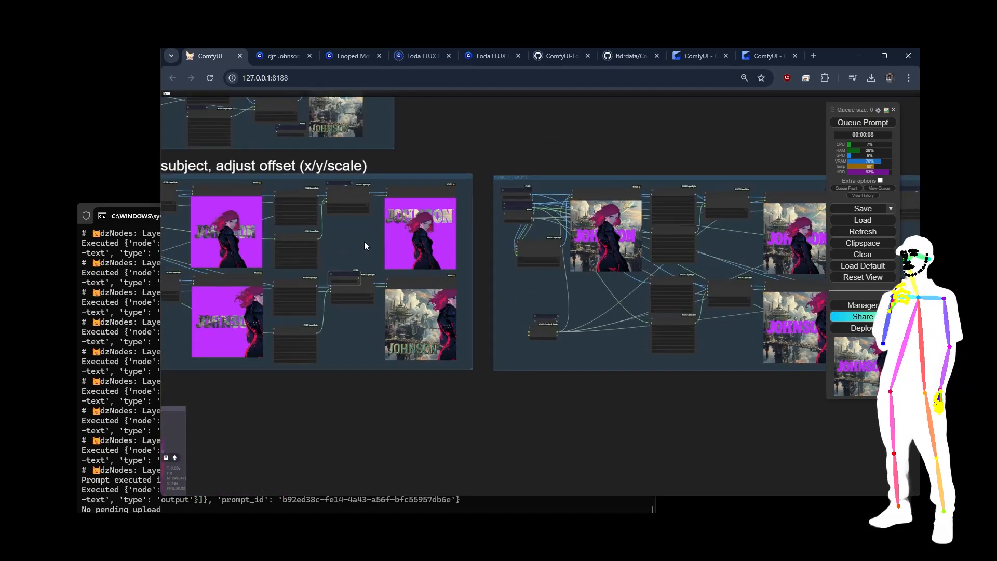
scroll(363, 241, up, 3)
scroll(343, 232, up, 5)
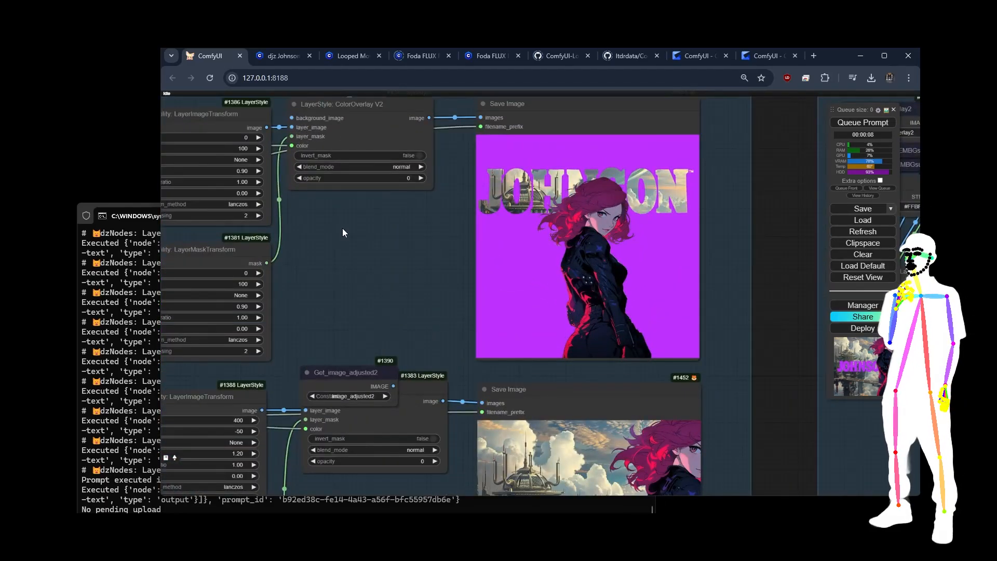
scroll(799, 232, down, 5)
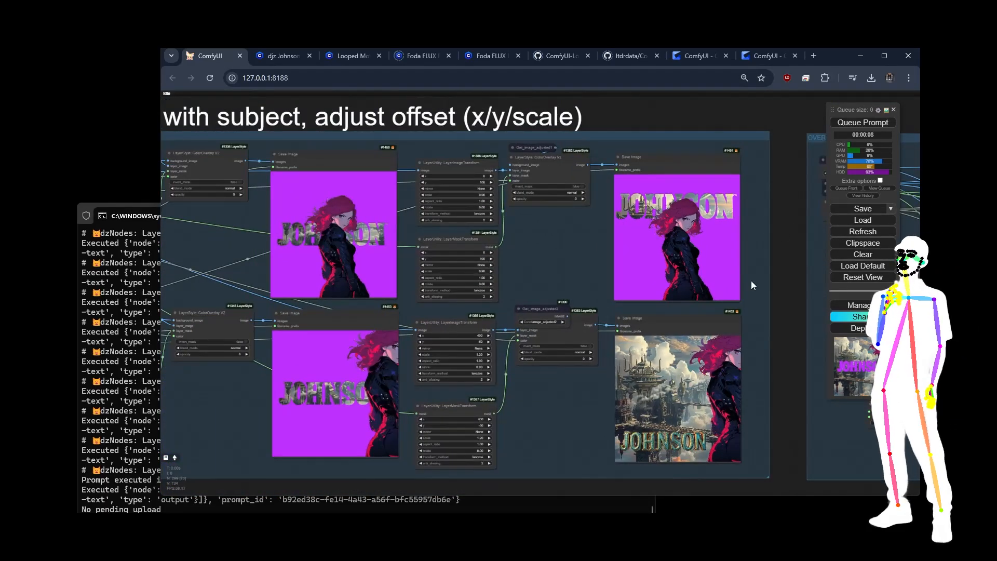
scroll(806, 276, down, 3)
scroll(807, 276, down, 2)
scroll(441, 195, down, 3)
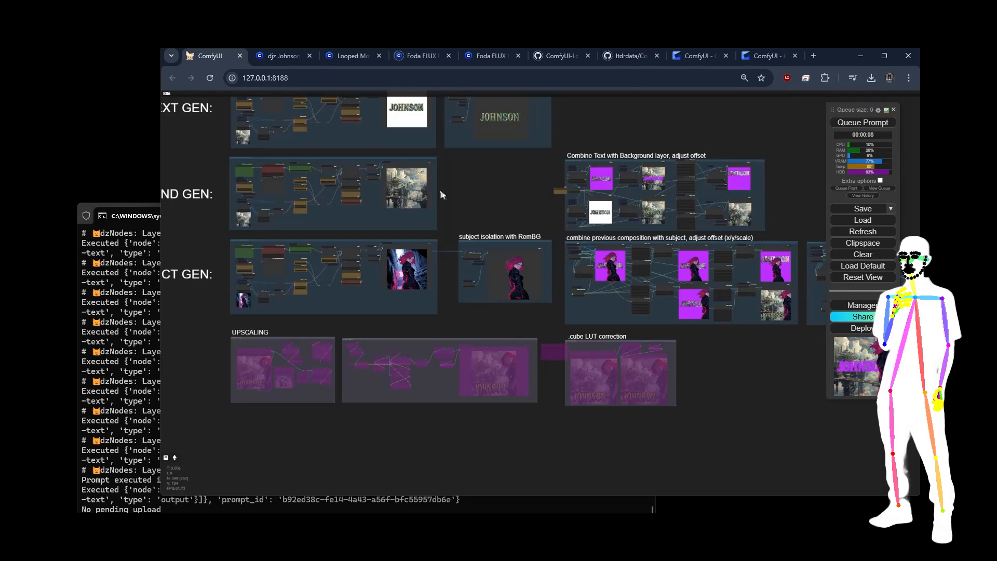
Examine the recoloured images in the OVERLAY | INPUT 2 group, including the upper adjusted composite and its transform values
drag(481, 196, 627, 288)
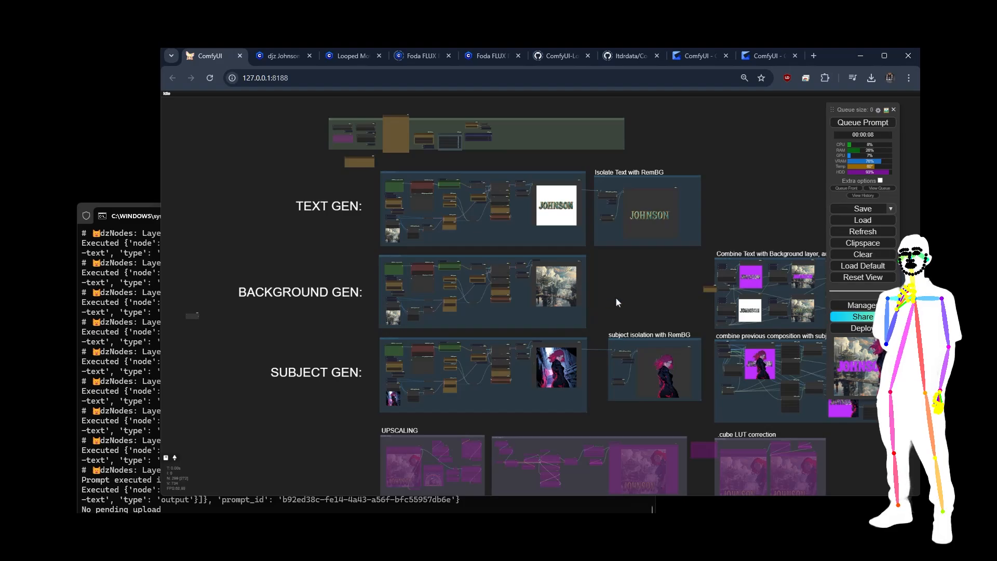
drag(615, 297, 140, 233)
scroll(724, 313, up, 15)
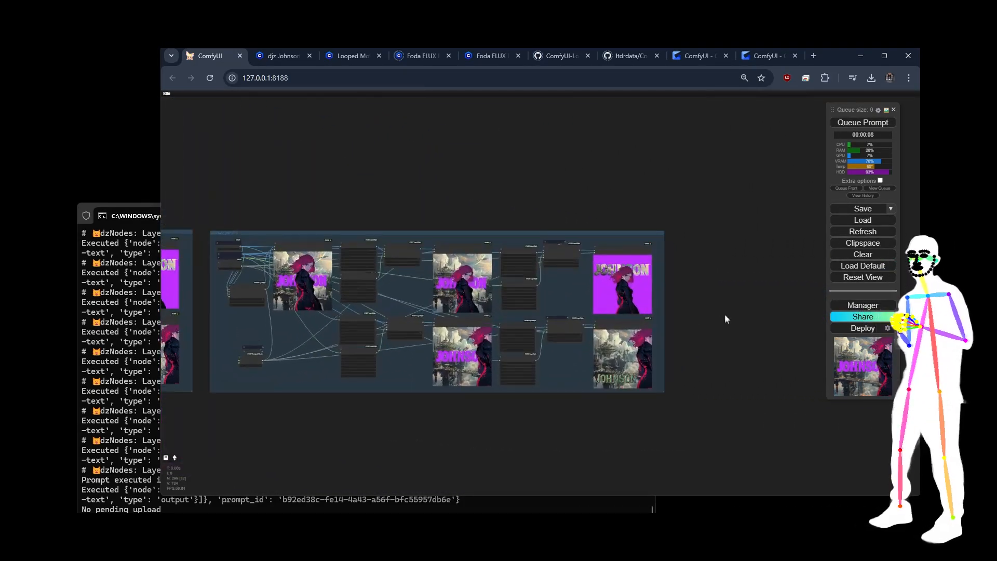
scroll(669, 318, down, 2)
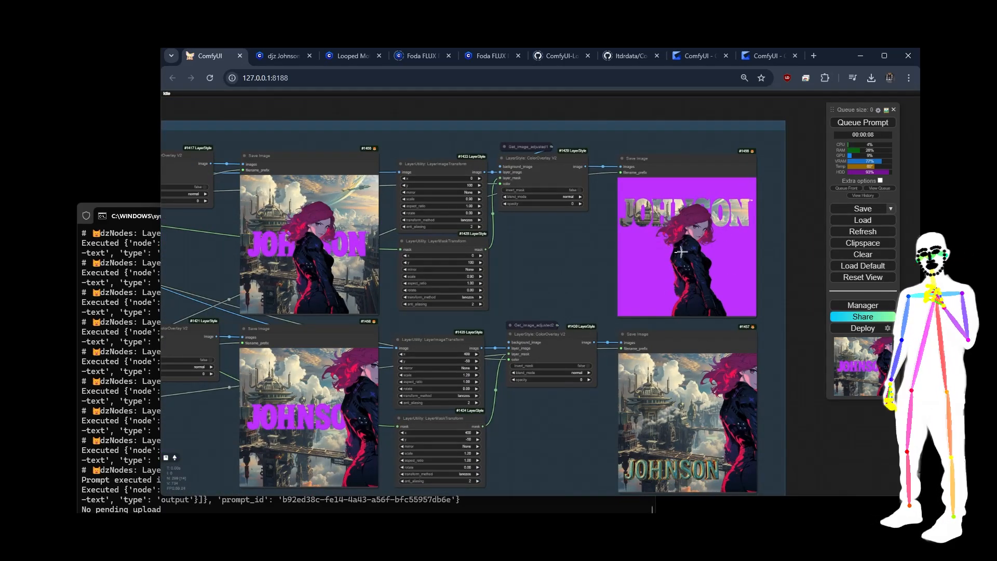
scroll(694, 244, up, 5)
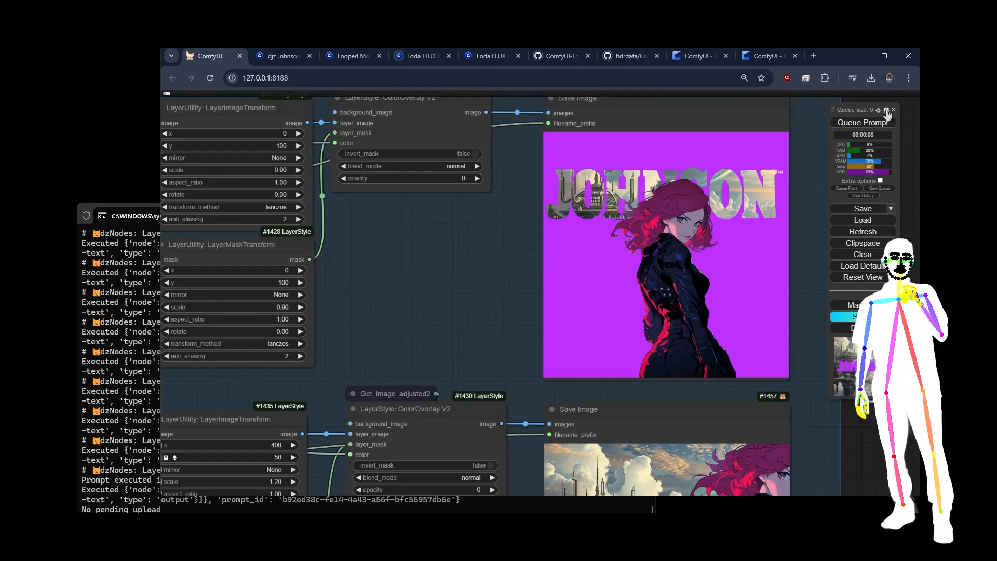
Show the image feed, browse the generated images in it, and queue the prompt again
click(886, 110)
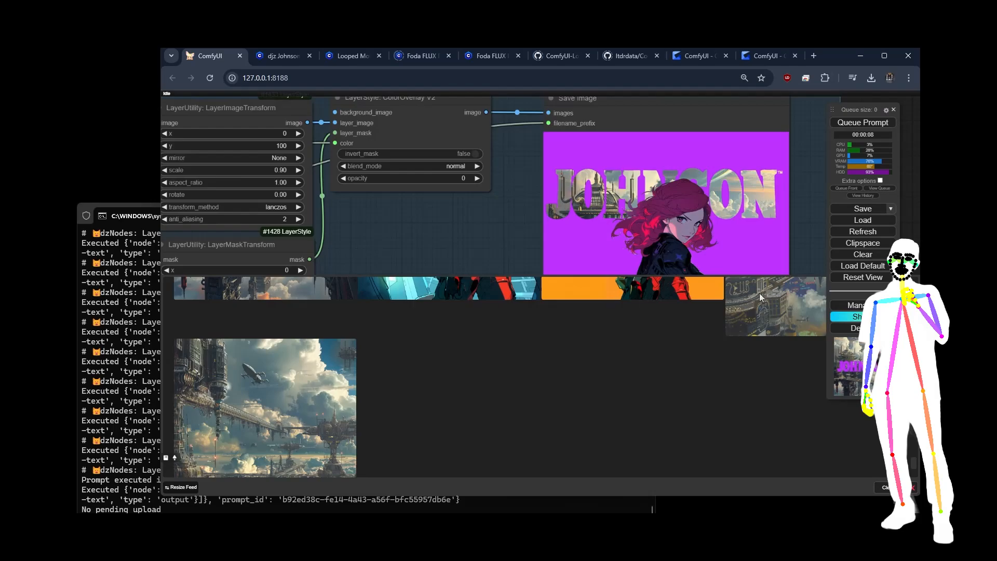
scroll(748, 387, down, 5)
scroll(747, 387, down, 5)
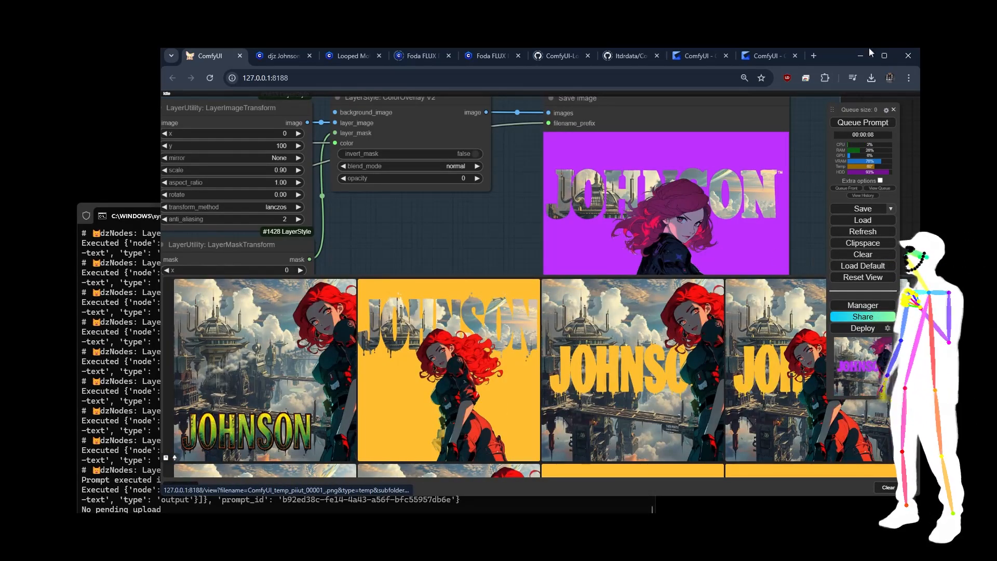
click(867, 125)
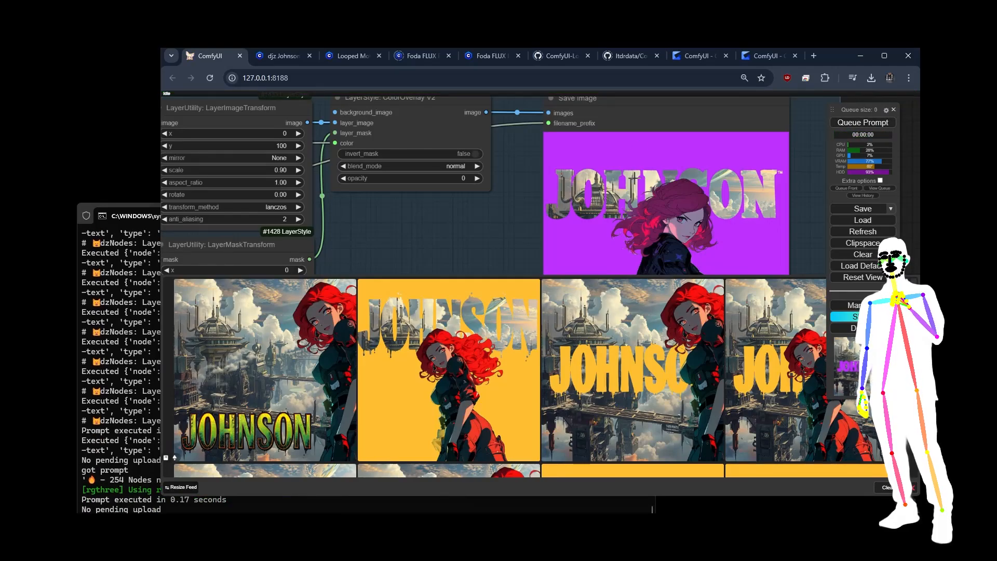
Set y to 101 in the upper LayerImageTransform and LayerMaskTransform nodes of OVERLAY | INPUT 2 and queue the prompt
scroll(686, 191, down, 6)
scroll(571, 207, down, 2)
scroll(571, 207, up, 4)
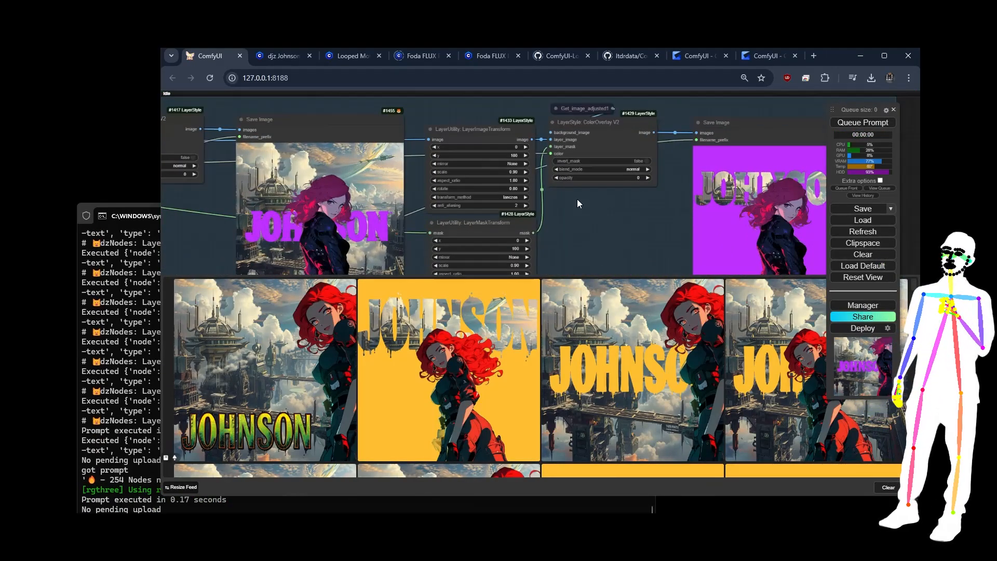
click(525, 155)
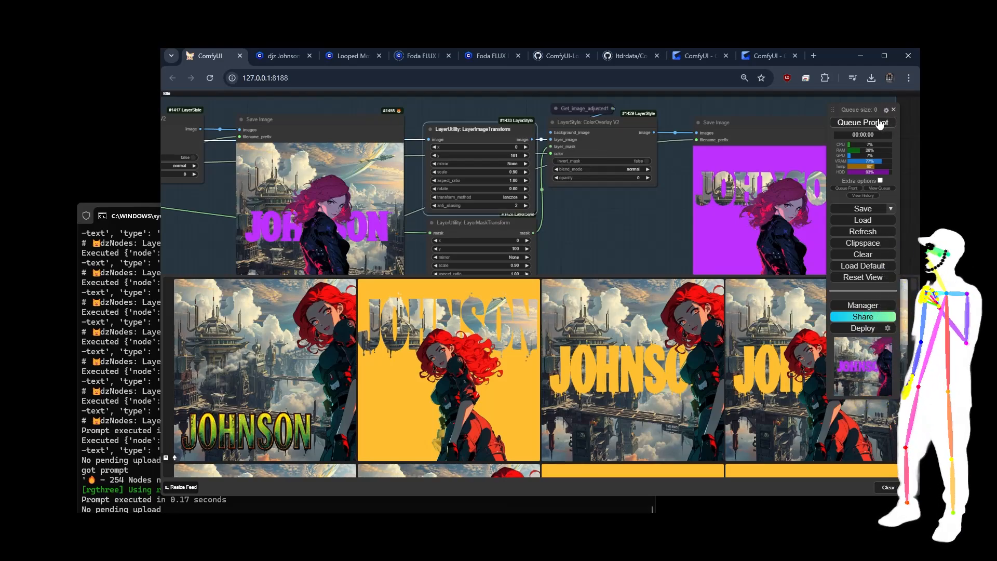
click(527, 248)
key(ctrl+Return)
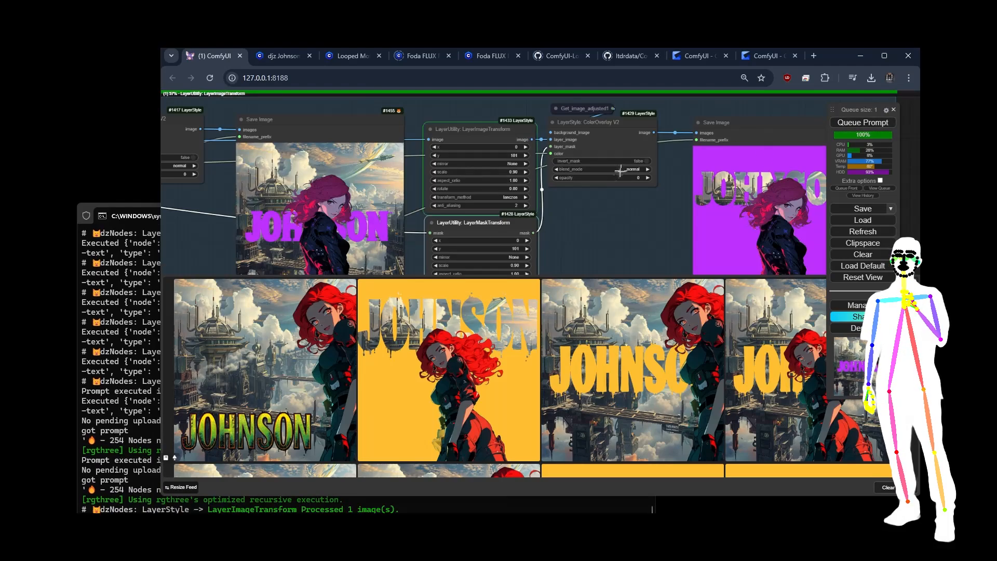
Return y to 100 in the upper LayerImageTransform and LayerMaskTransform nodes of OVERLAY | INPUT 2
click(434, 156)
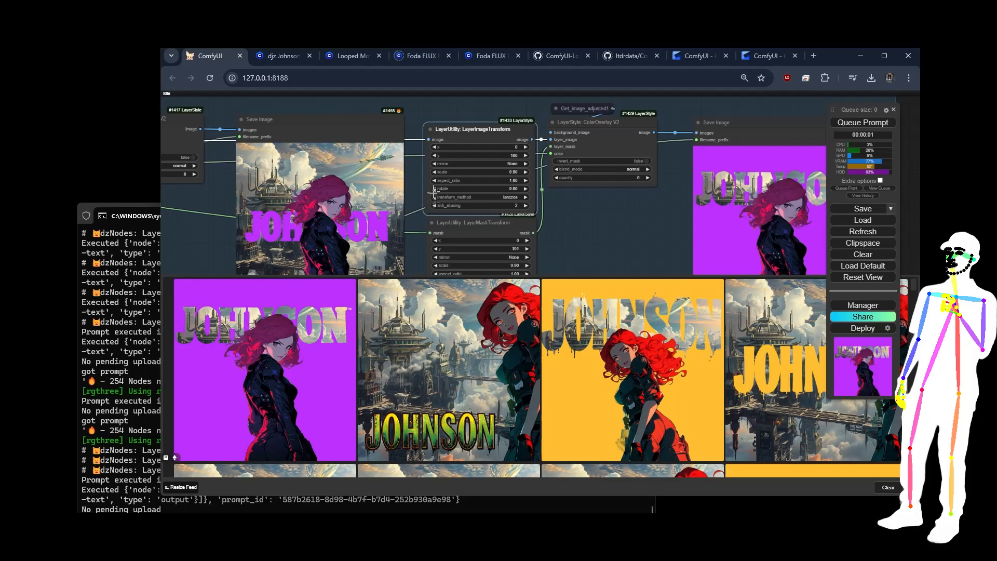
click(435, 249)
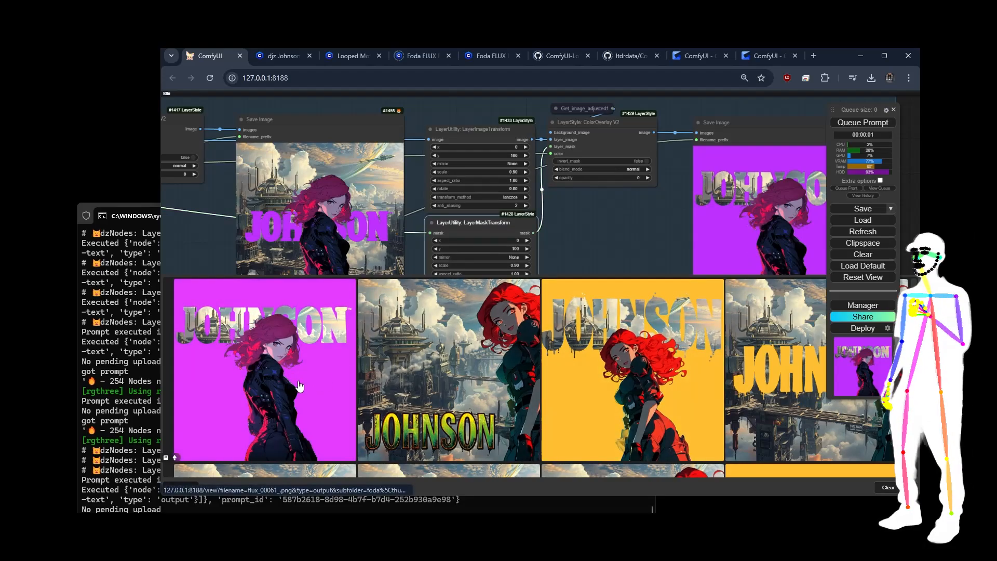
scroll(587, 241, down, 6)
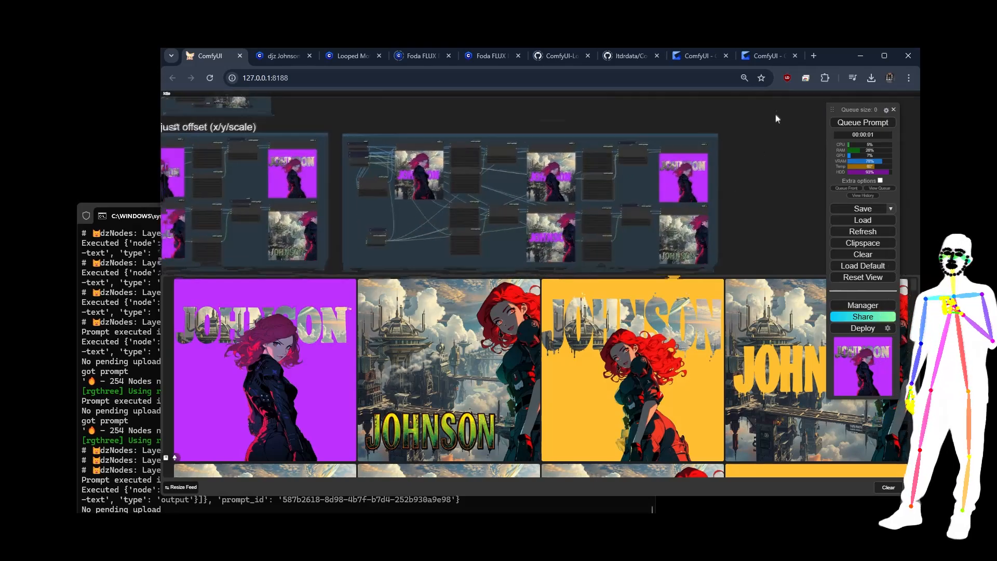
Enable upscaler config, Upscale stage 1 and Color Correction in the FLUX UPSCALE MODES node
drag(878, 82, 996, 86)
scroll(575, 207, down, 4)
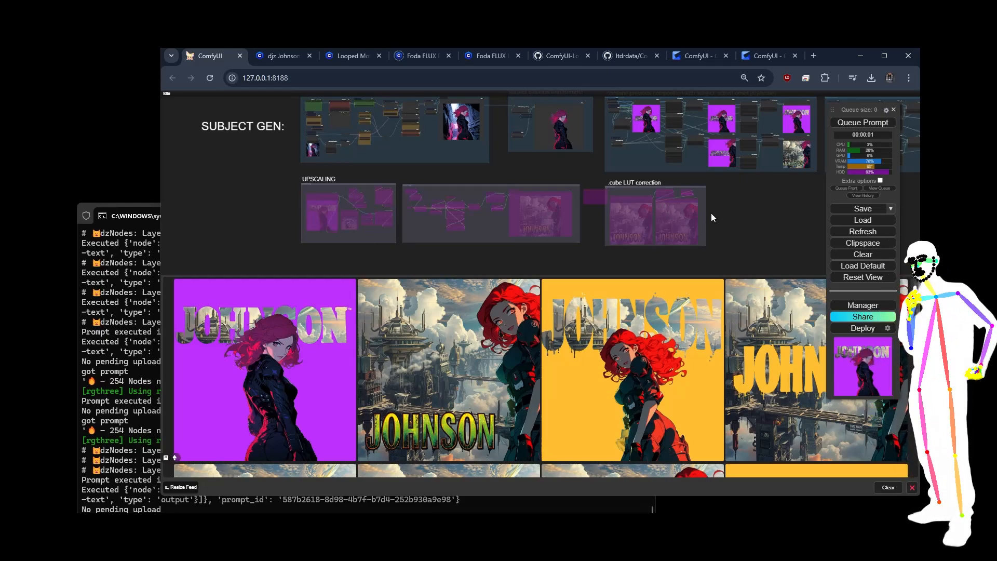
scroll(556, 213, down, 2)
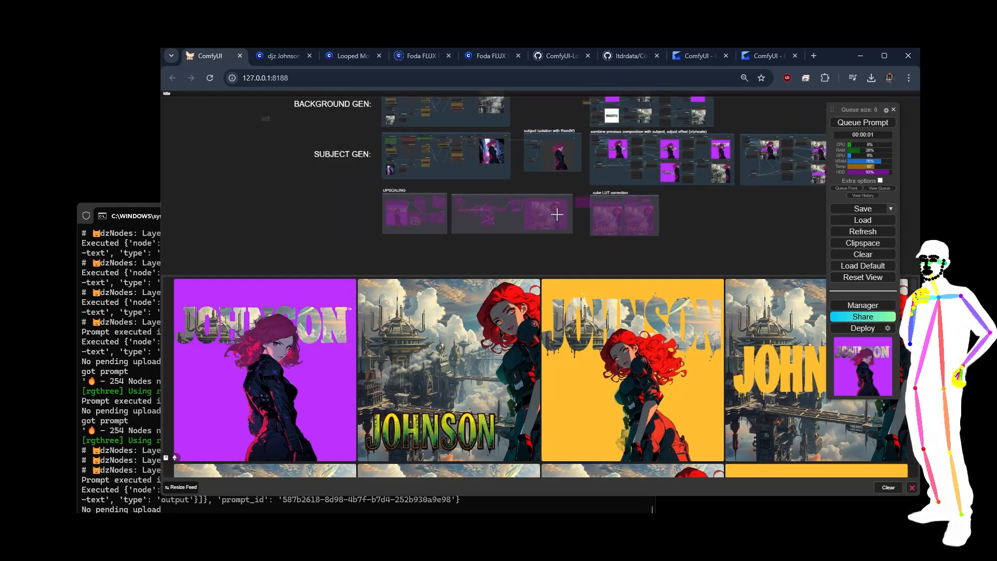
drag(528, 118, 514, 296)
scroll(377, 179, up, 5)
scroll(377, 180, up, 5)
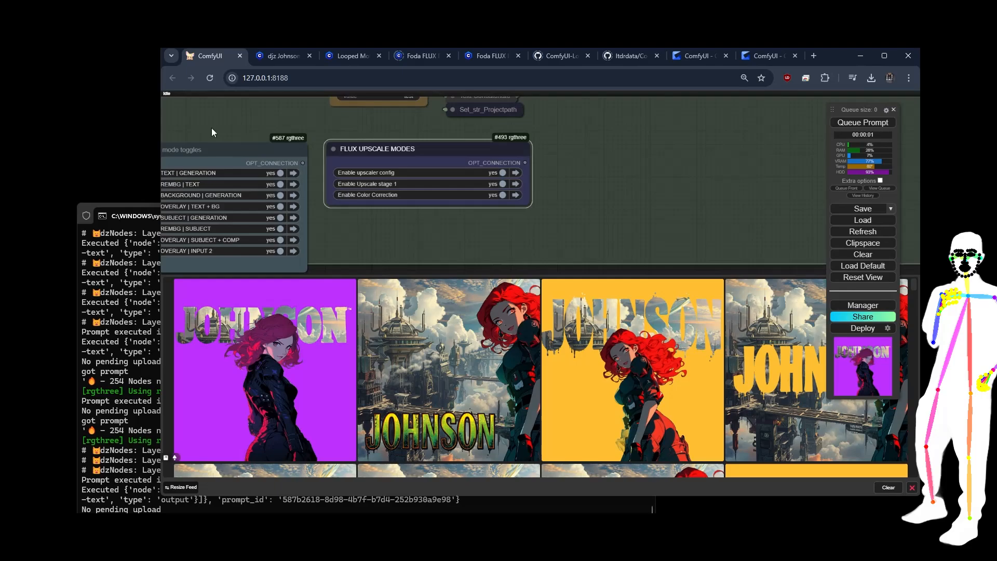
scroll(210, 127, down, 5)
scroll(212, 127, down, 5)
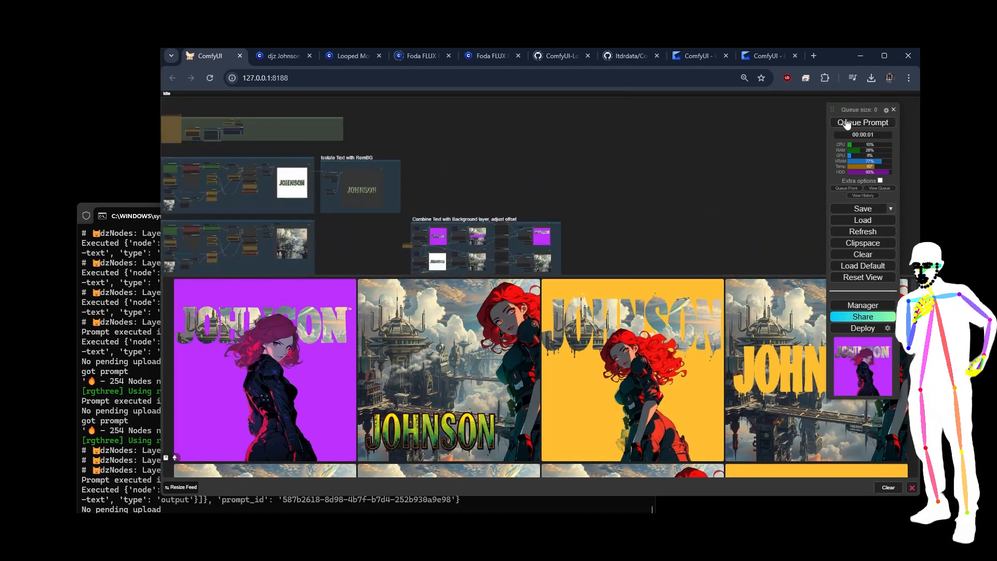
Inspect the enabled UPSCALING and .cube LUT correction groups and their images
drag(594, 247, 724, 78)
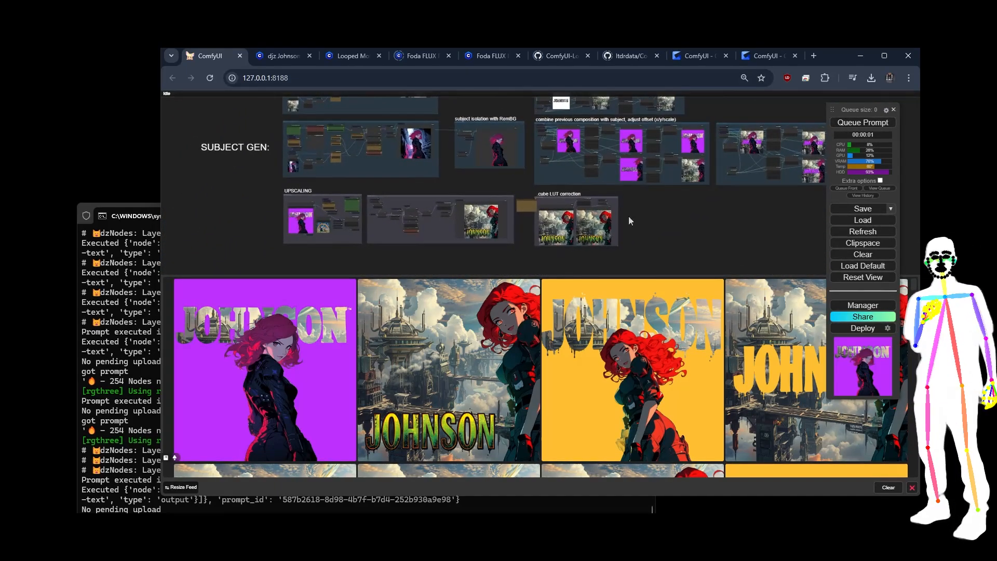
scroll(565, 229, up, 12)
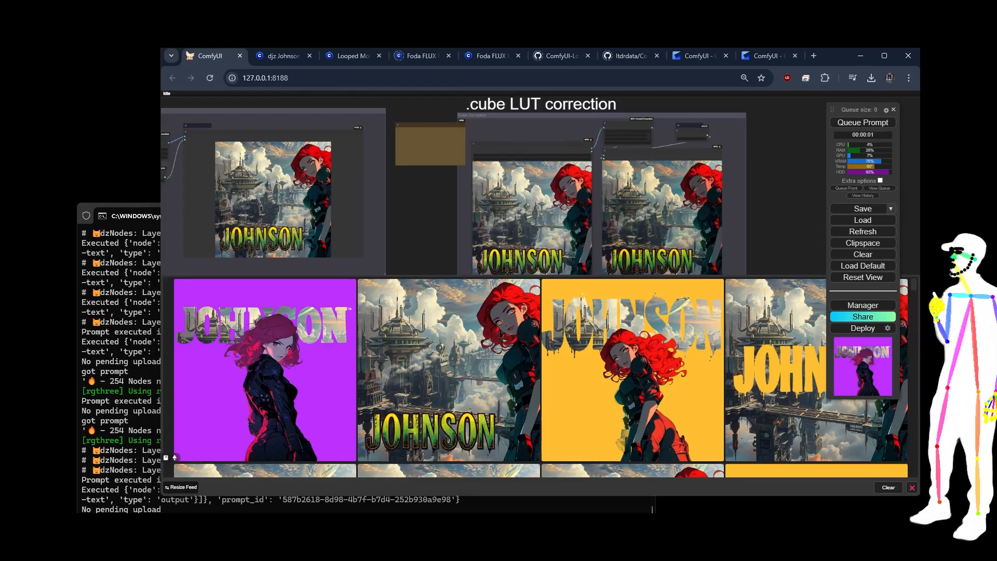
scroll(633, 210, down, 6)
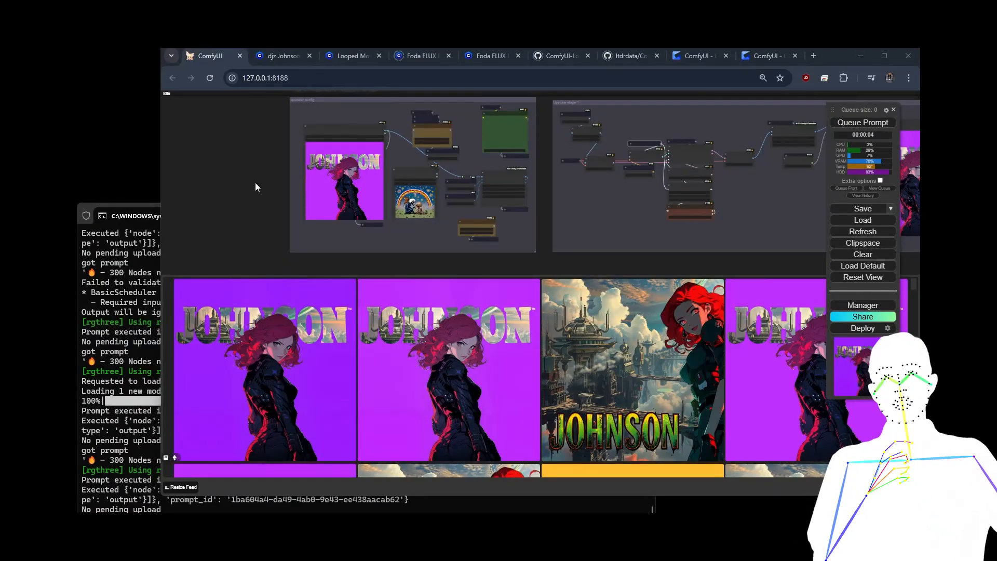
Examine the upscaler config nodes, including the width and height master inputs of Image Resize, and the adjoining upscale stage
scroll(497, 220, up, 5)
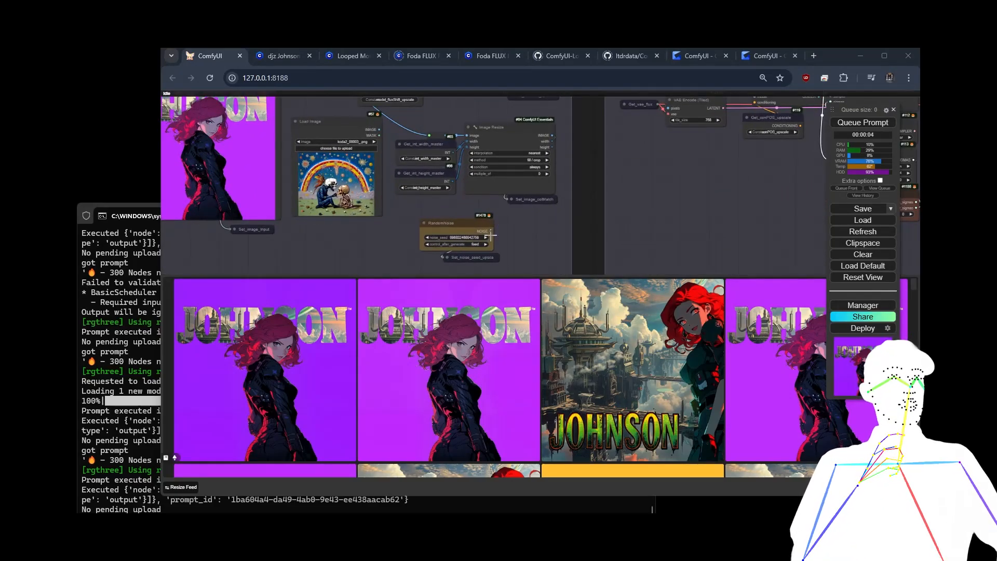
drag(525, 235, 522, 308)
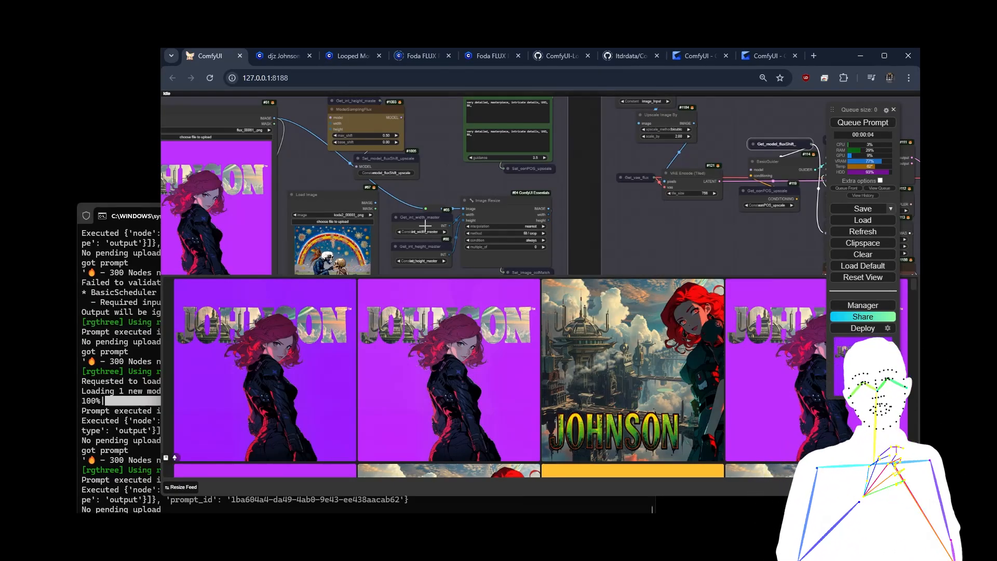
click(426, 224)
click(425, 252)
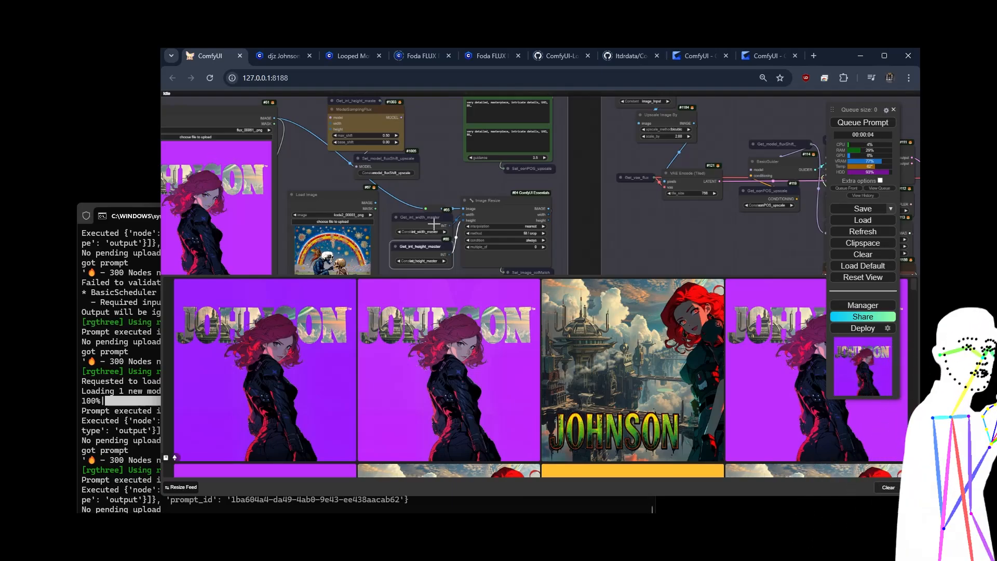
scroll(289, 179, down, 4)
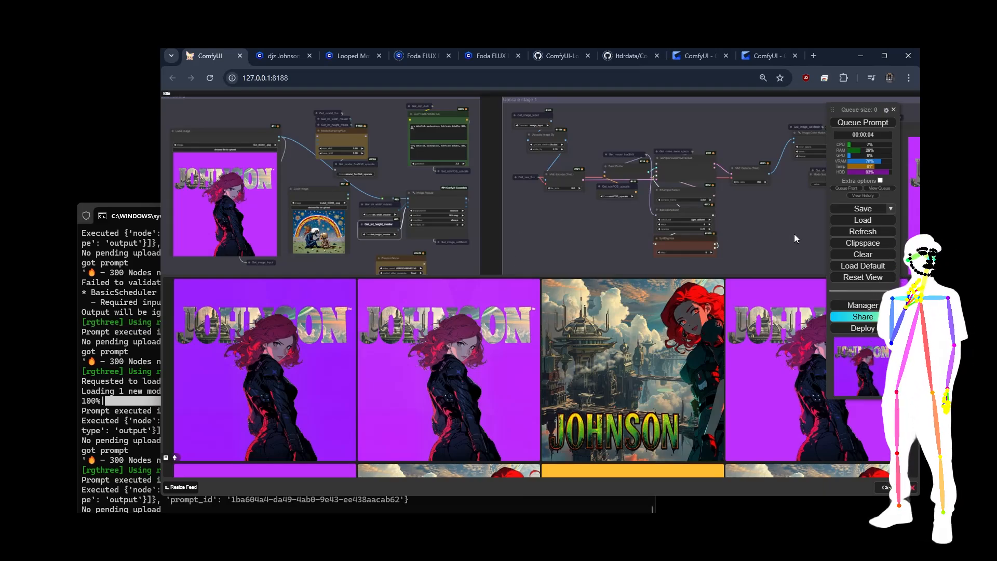
Compare the upscaled image with its color-corrected version at full size and examine the Image Apply LUT settings in the .cube LUT correction group
drag(793, 234, 711, 235)
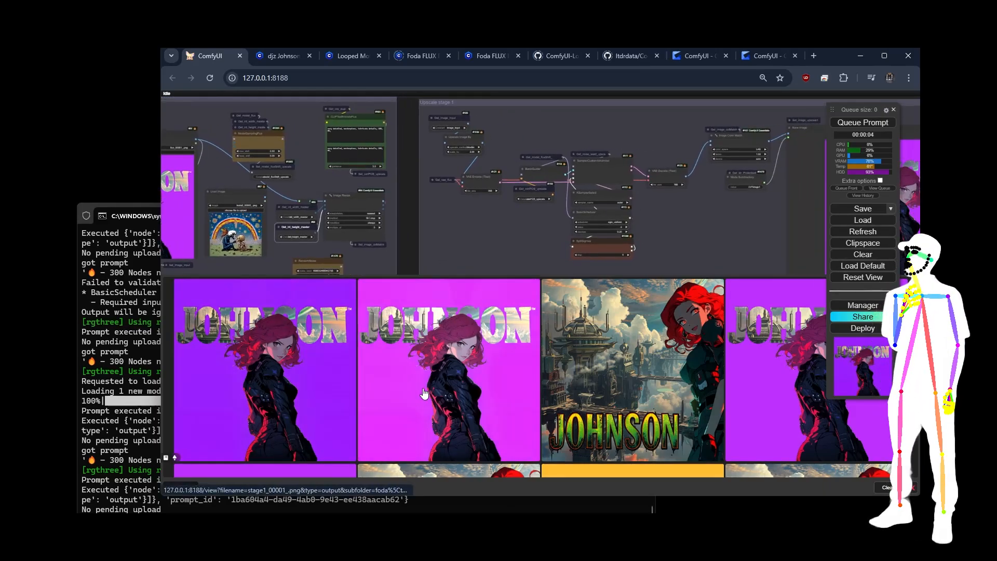
click(423, 393)
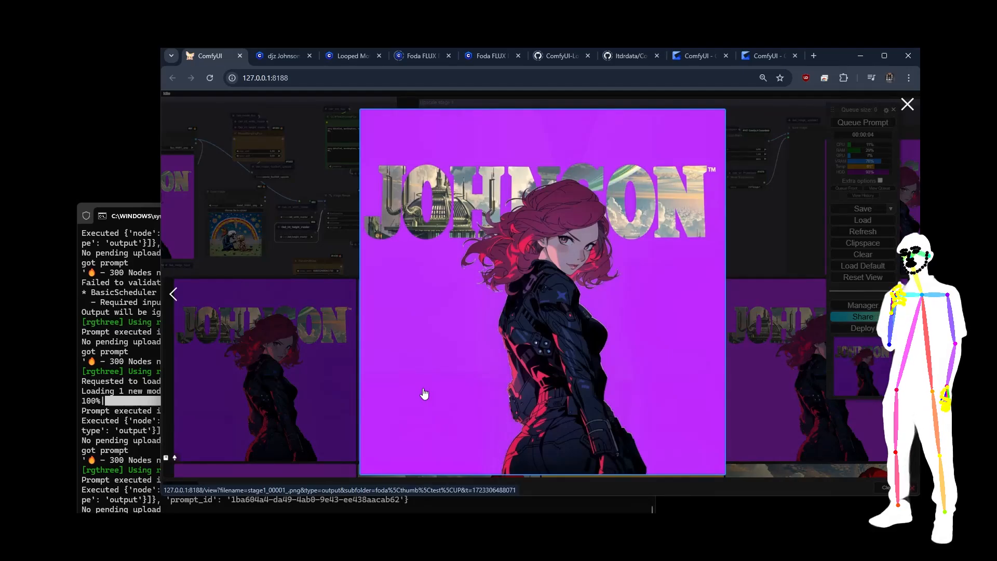
click(293, 388)
click(293, 388)
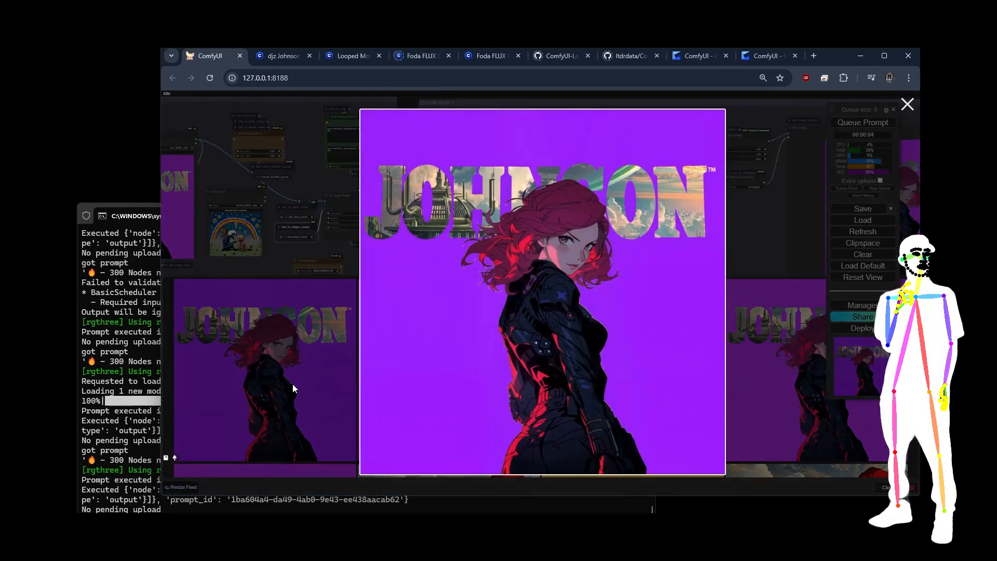
click(284, 382)
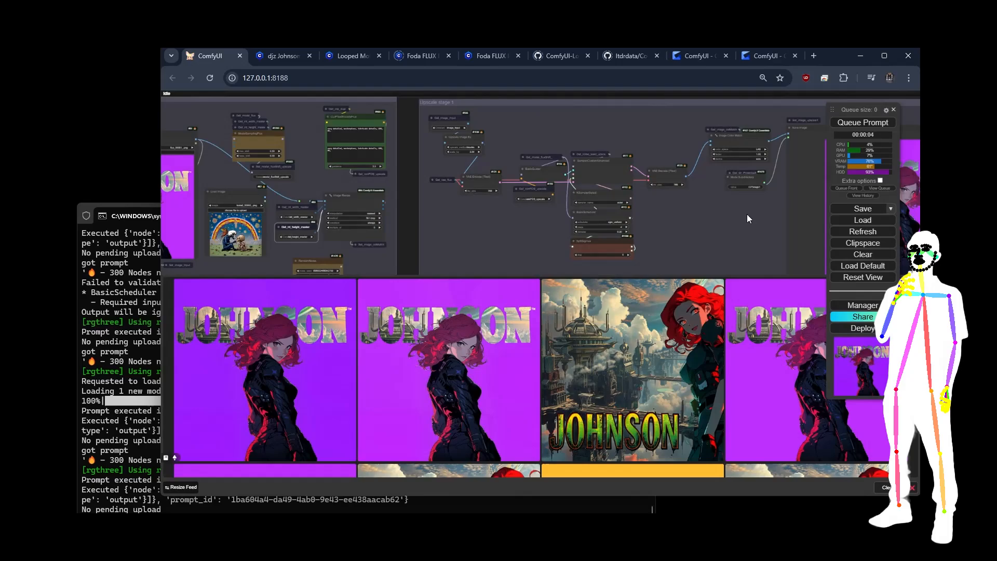
drag(747, 214, 286, 196)
scroll(285, 196, down, 5)
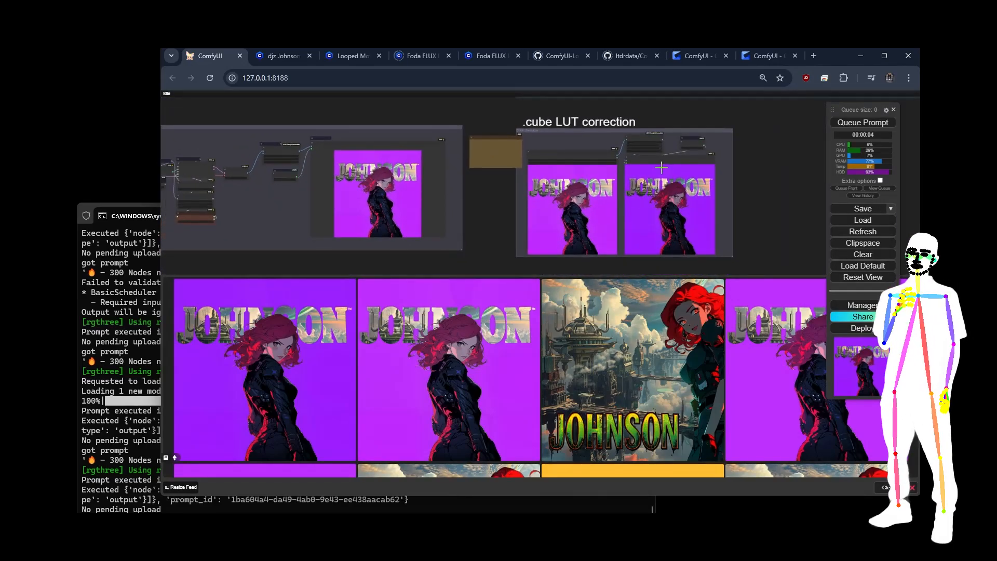
scroll(645, 107, up, 6)
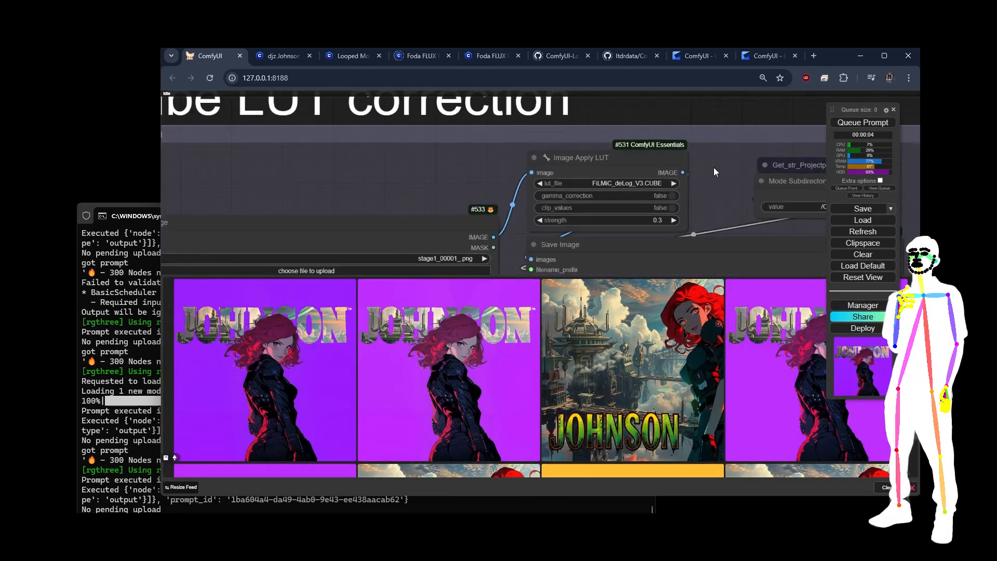
scroll(717, 175, down, 6)
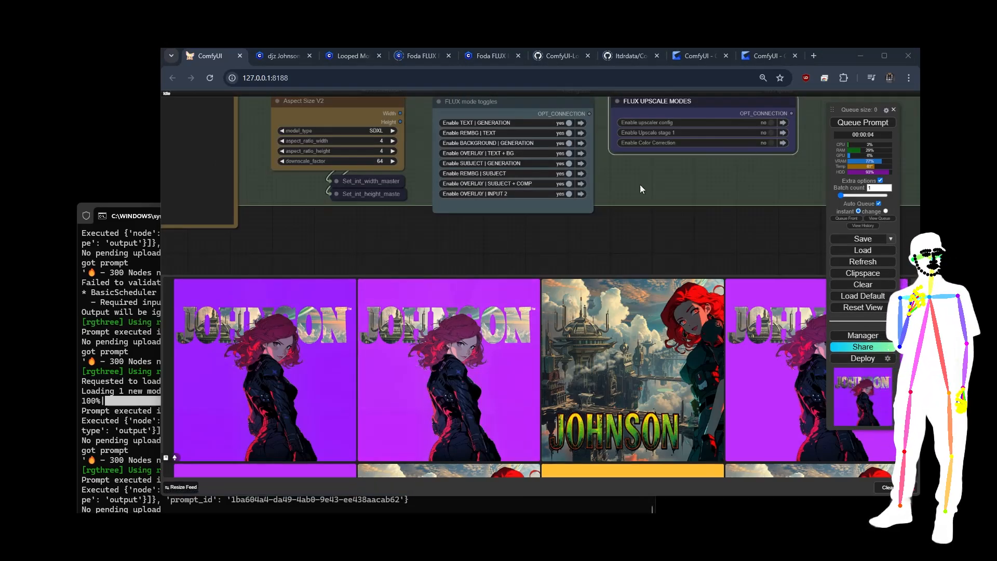
Toggle Enable OVERLAY | INPUT 2 off and back on in the FLUX mode toggles node
click(549, 208)
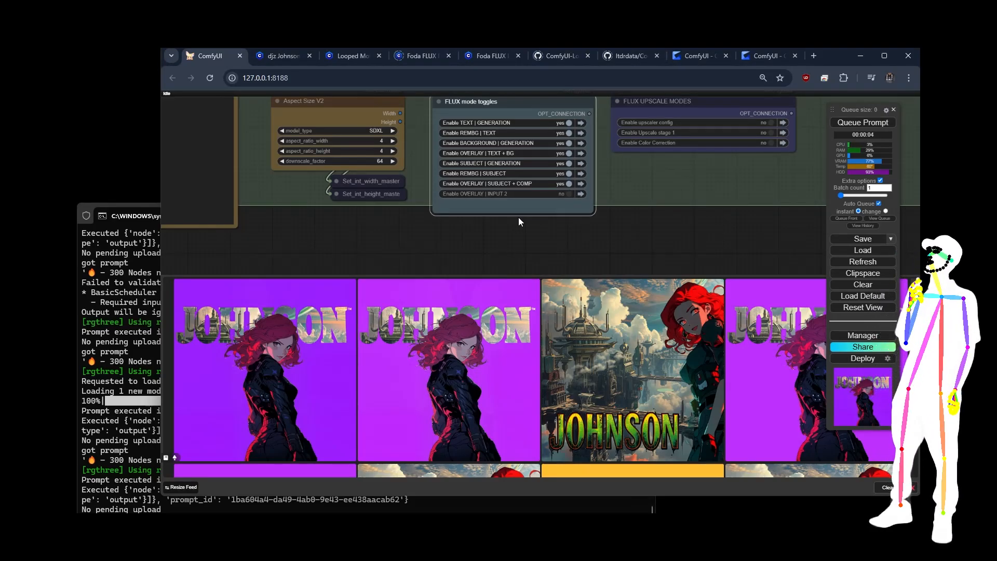
click(564, 194)
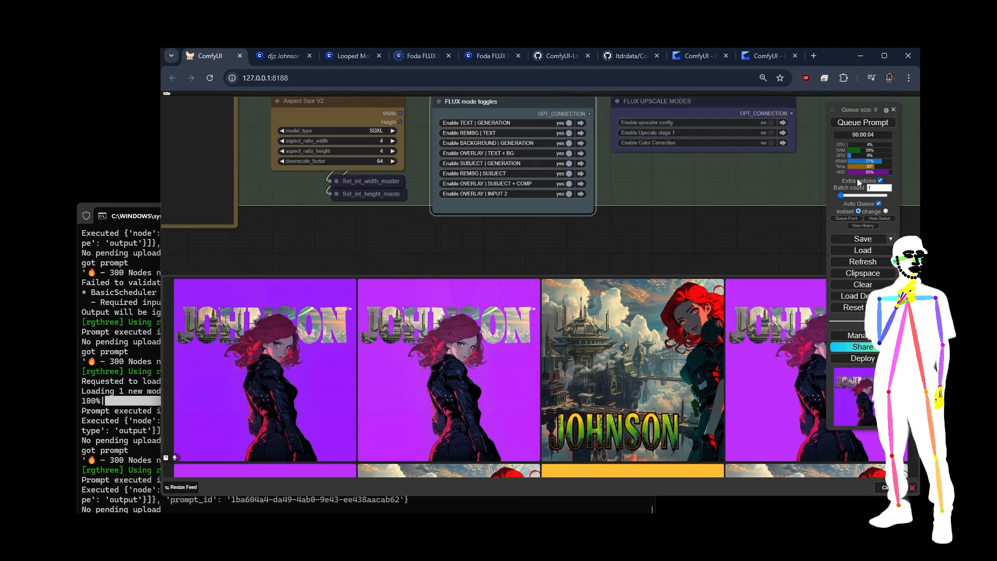
Set the text generation group's RandomNoise node to randomize its seed after each run and queue the prompt
scroll(621, 220, down, 2)
scroll(622, 222, down, 6)
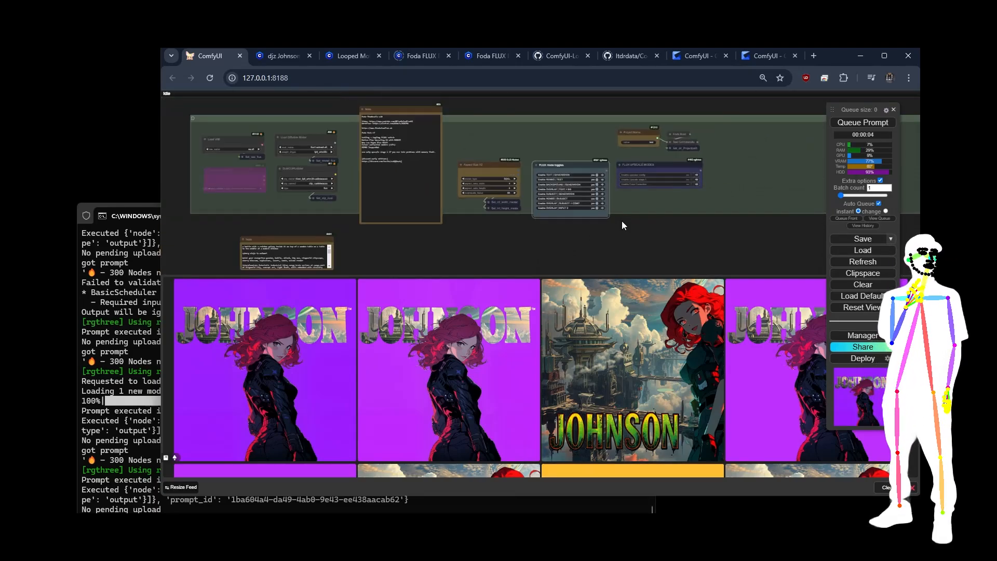
drag(520, 240, 638, 248)
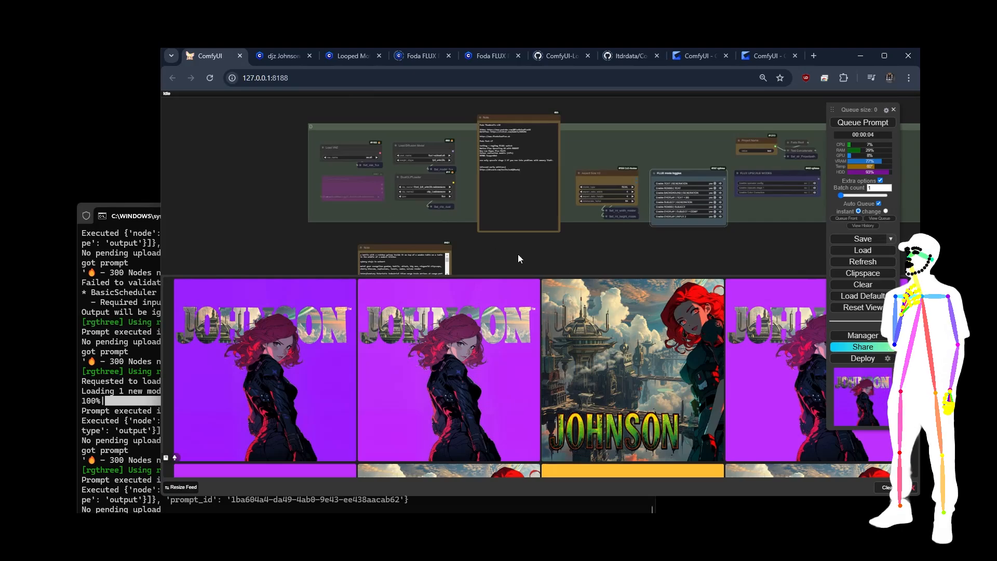
drag(518, 254, 520, 84)
drag(759, 241, 572, 244)
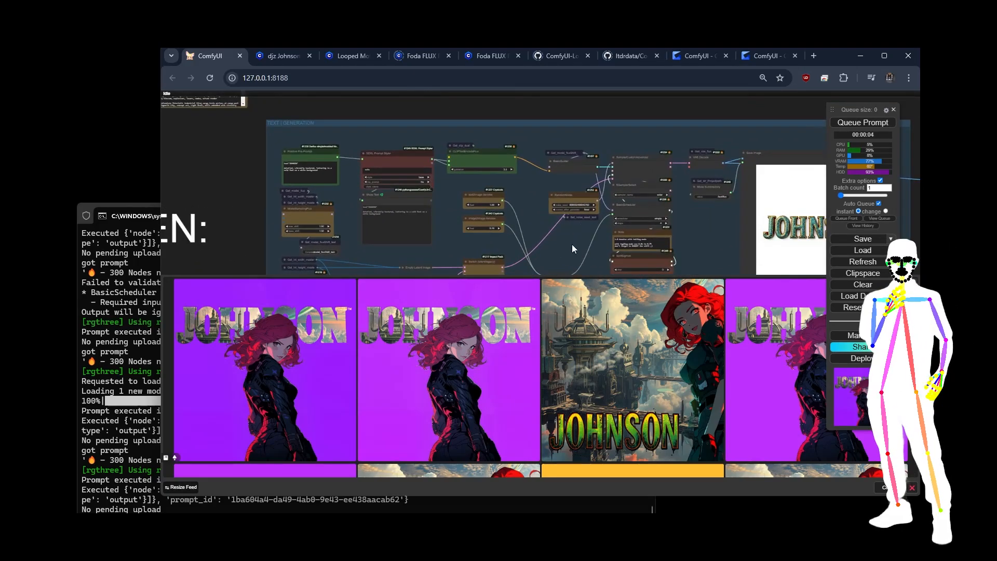
scroll(571, 244, up, 8)
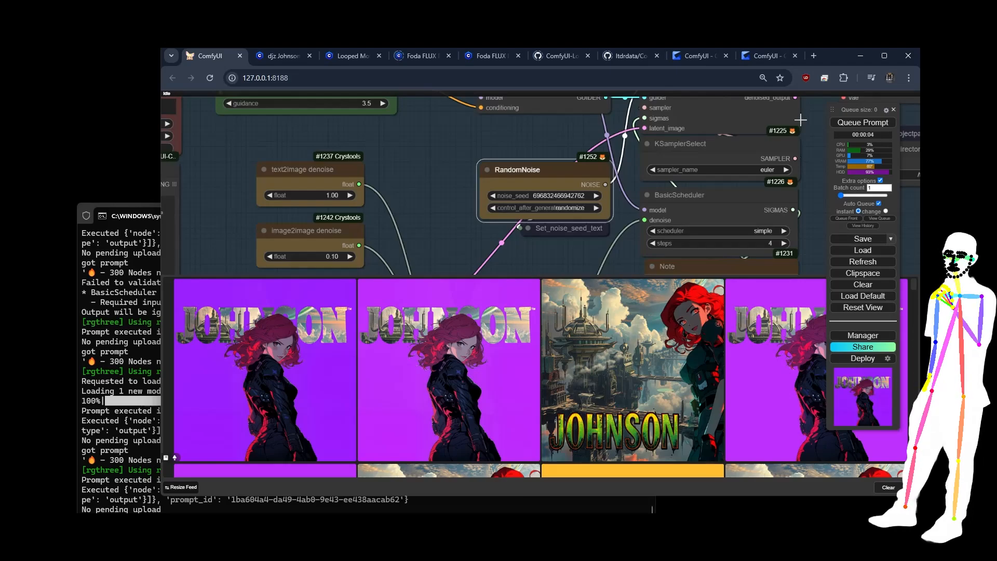
click(862, 122)
Set the RandomNoise node in the background generation group to randomize its seed after each run
drag(448, 257, 451, 18)
mouse_move(447, 178)
mouse_down()
mouse_move(461, 49)
mouse_move(480, 26)
mouse_up()
scroll(485, 128, down, 2)
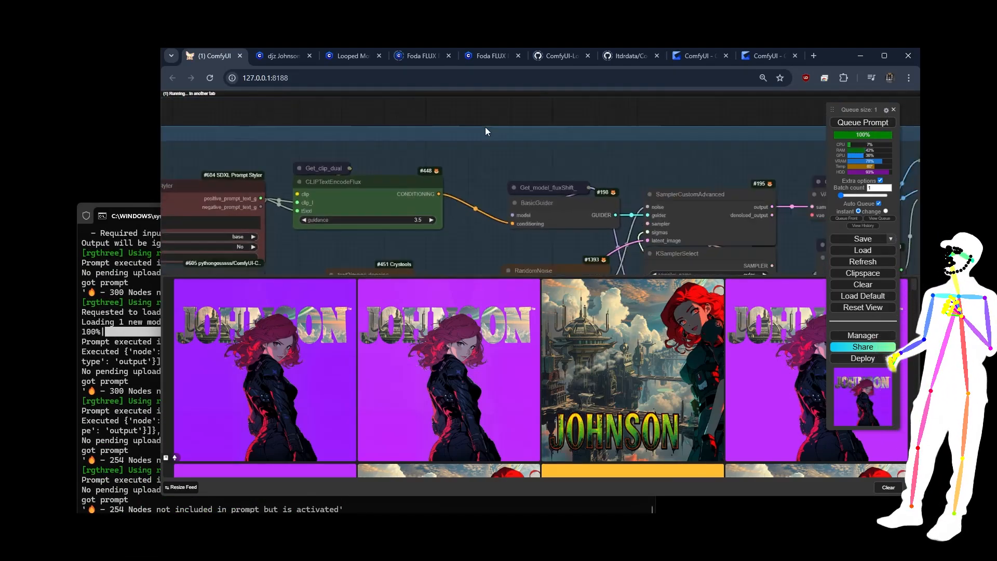
scroll(485, 126, down, 3)
drag(471, 238, 476, 174)
click(512, 192)
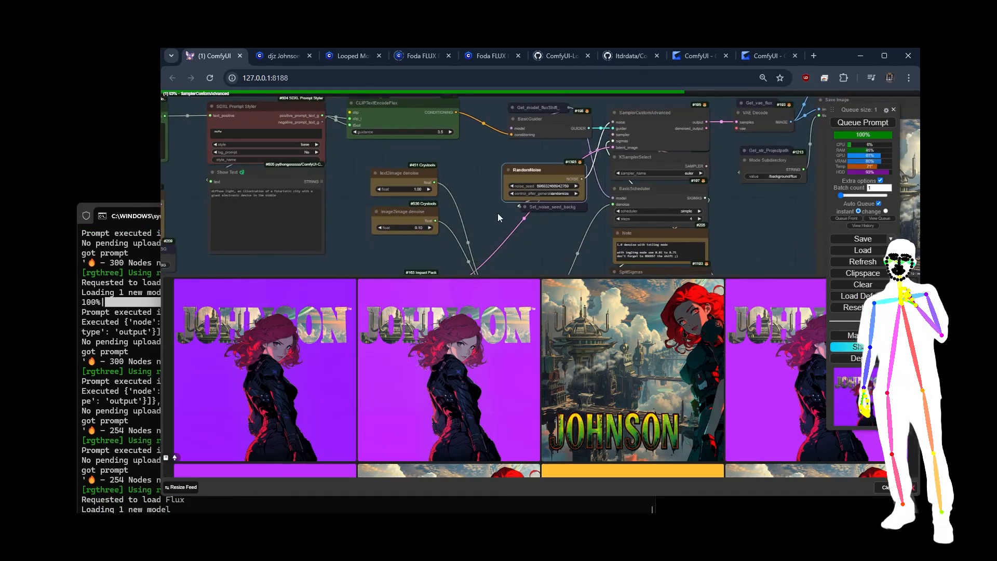
Set the background generation group's image2image denoise to 0.35
click(409, 227)
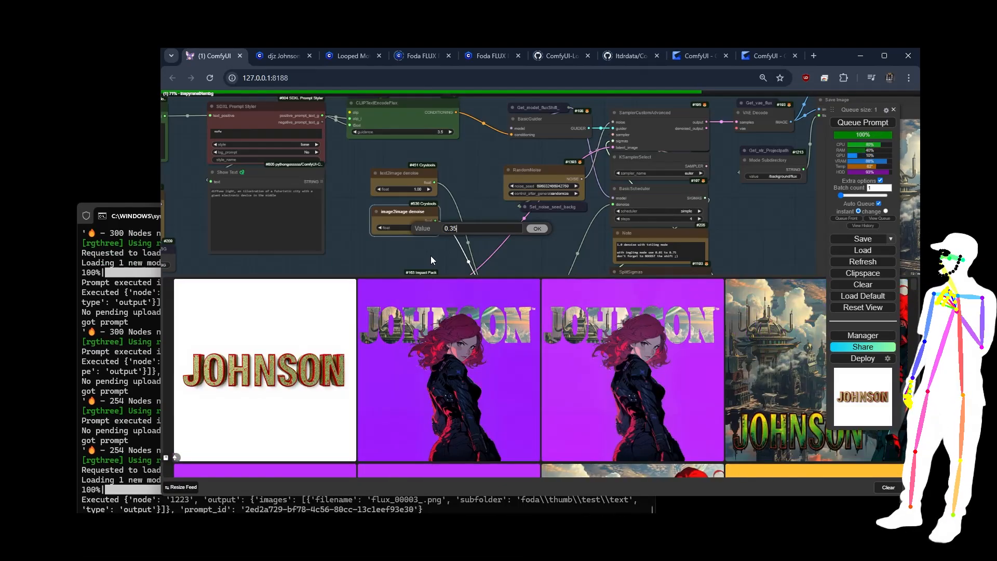
text(0.35)
key(Return)
Set the subject generation group's RandomNoise node to randomize its seed after each run and queue the prompt
scroll(476, 218, down, 5)
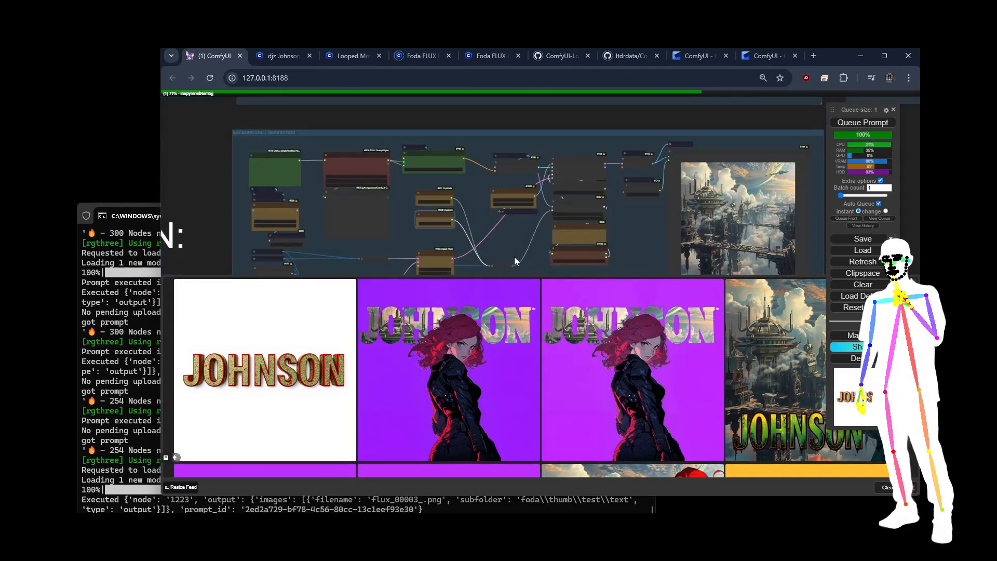
drag(518, 241, 509, 57)
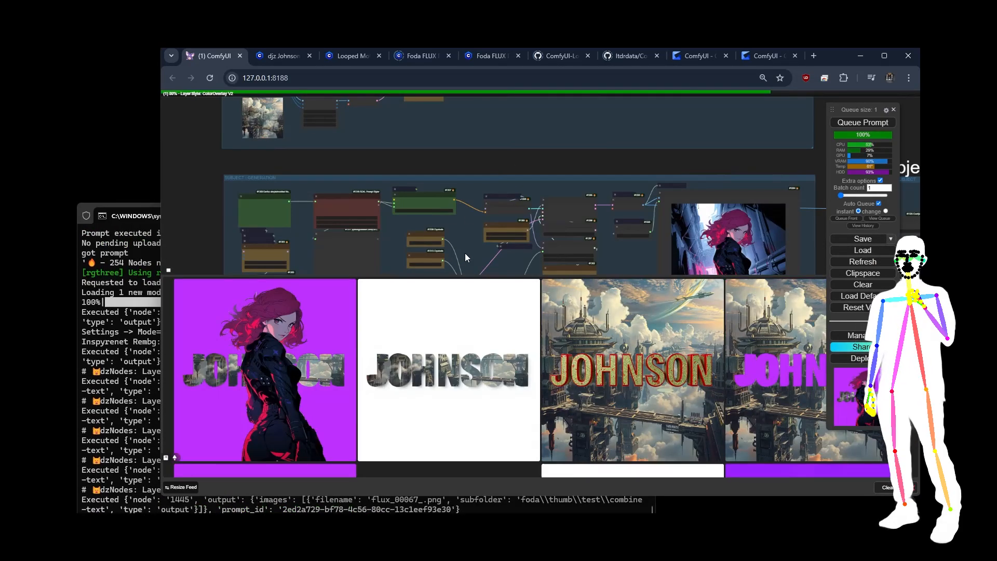
drag(465, 254, 465, 185)
scroll(516, 187, up, 5)
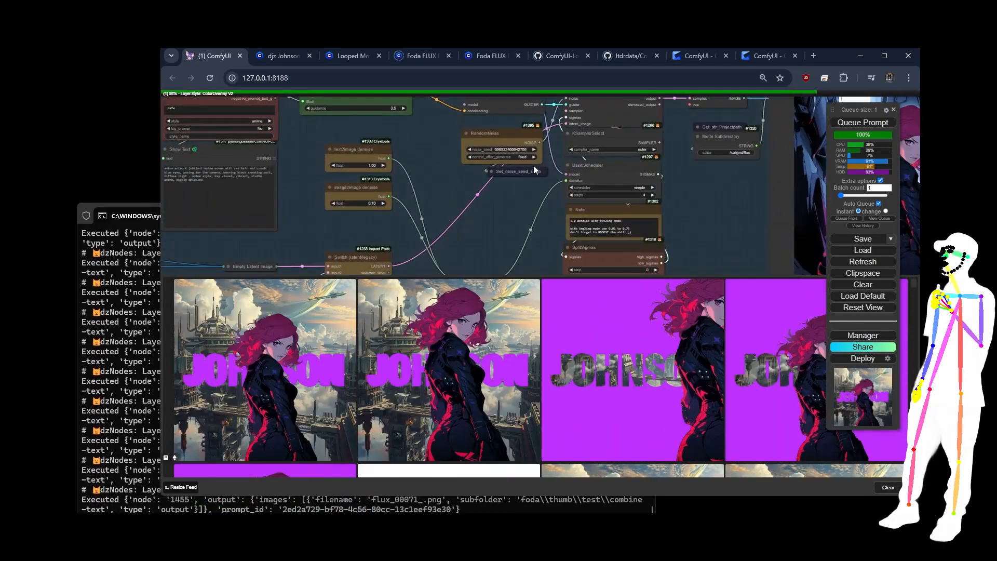
scroll(546, 142, up, 3)
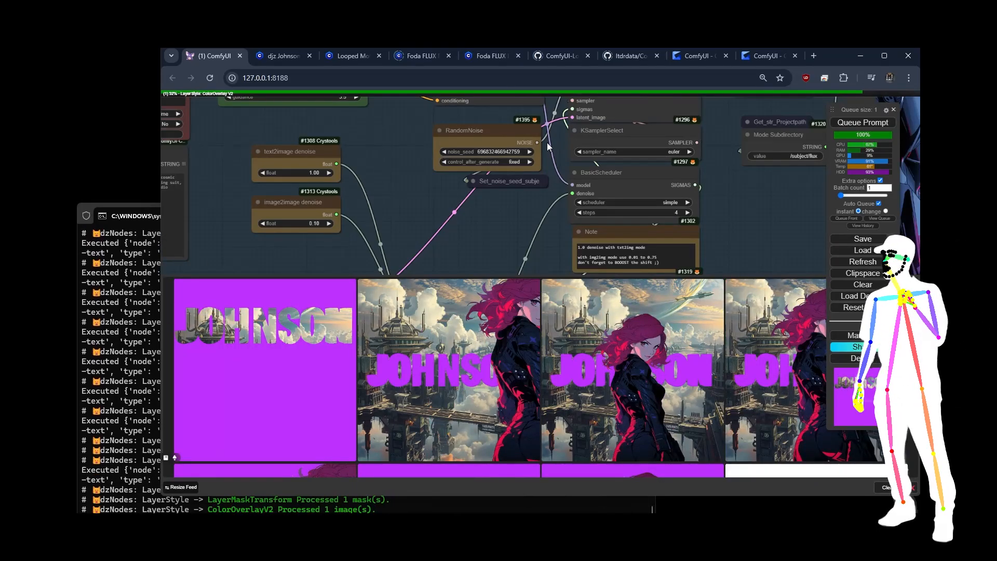
click(454, 162)
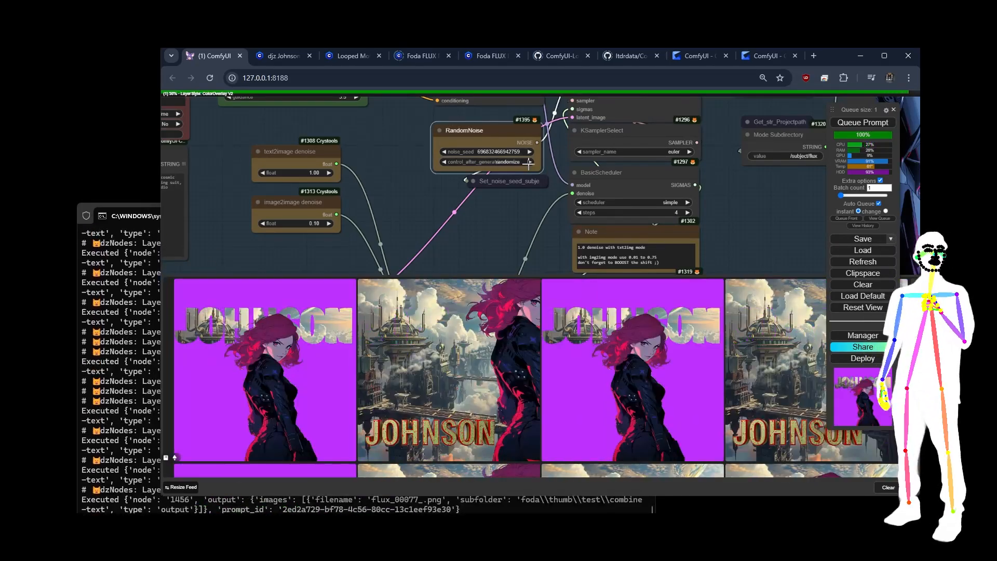
click(863, 123)
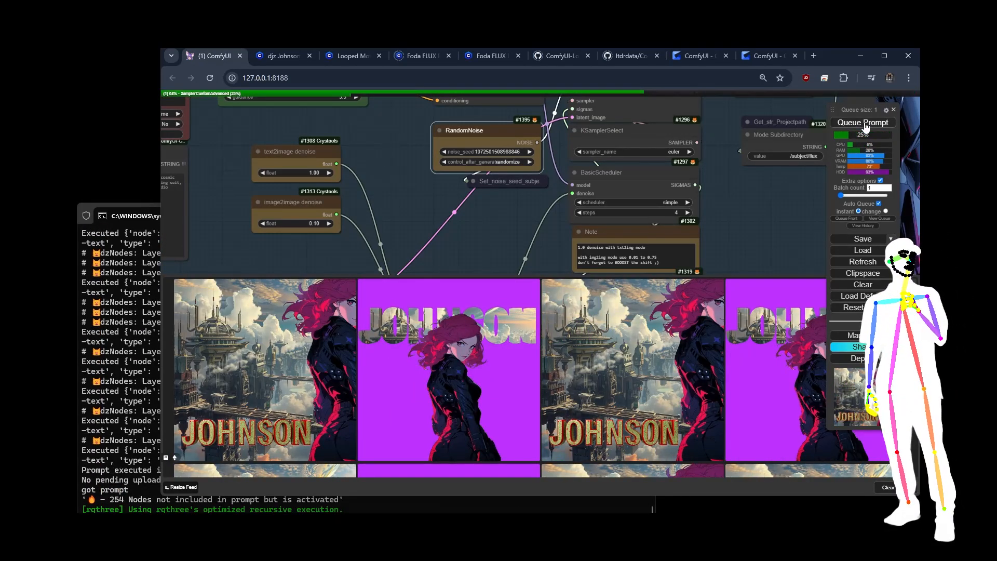
Enlarge the image feed below the workflow and reduce it to three columns
click(532, 230)
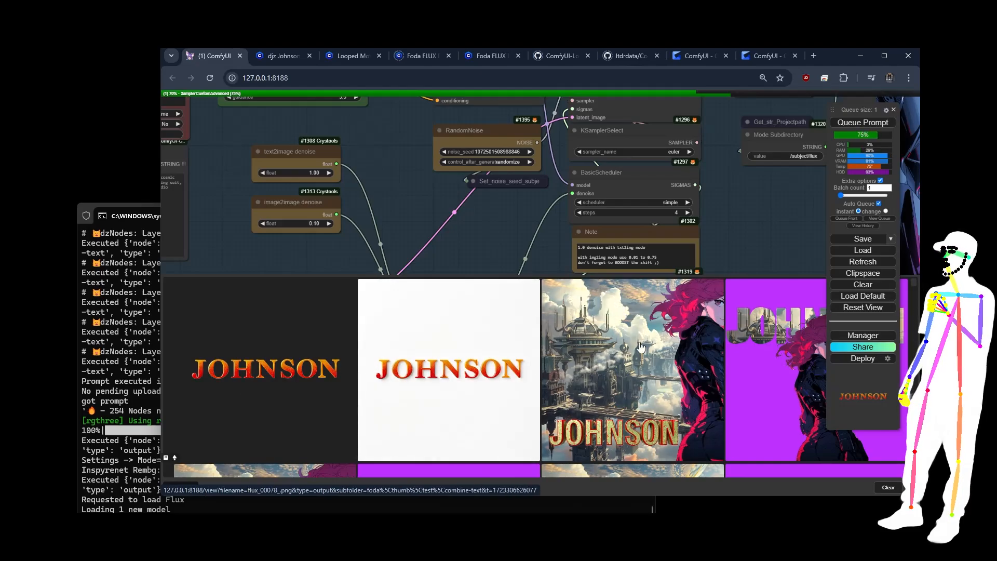
scroll(435, 225, down, 3)
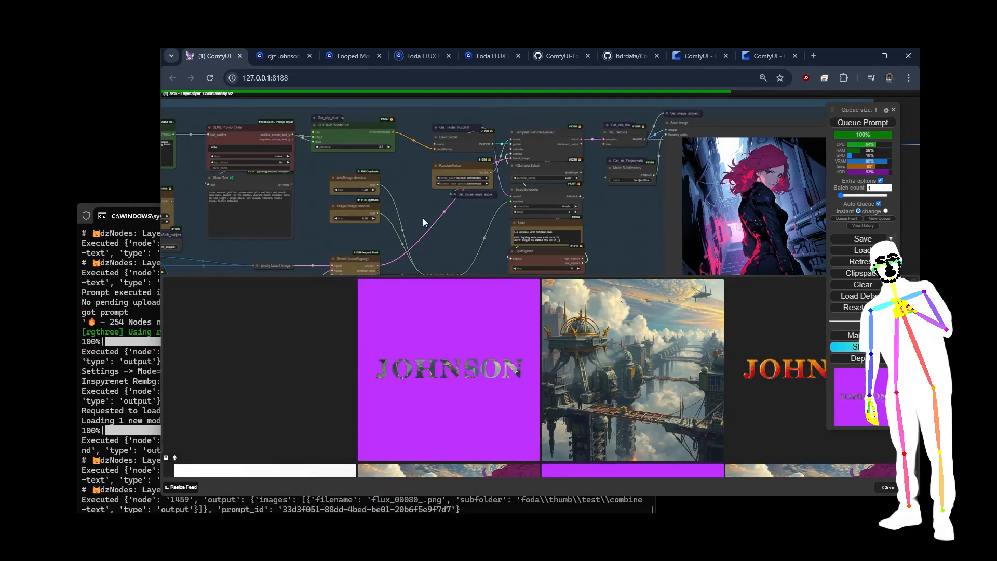
drag(409, 144, 410, 278)
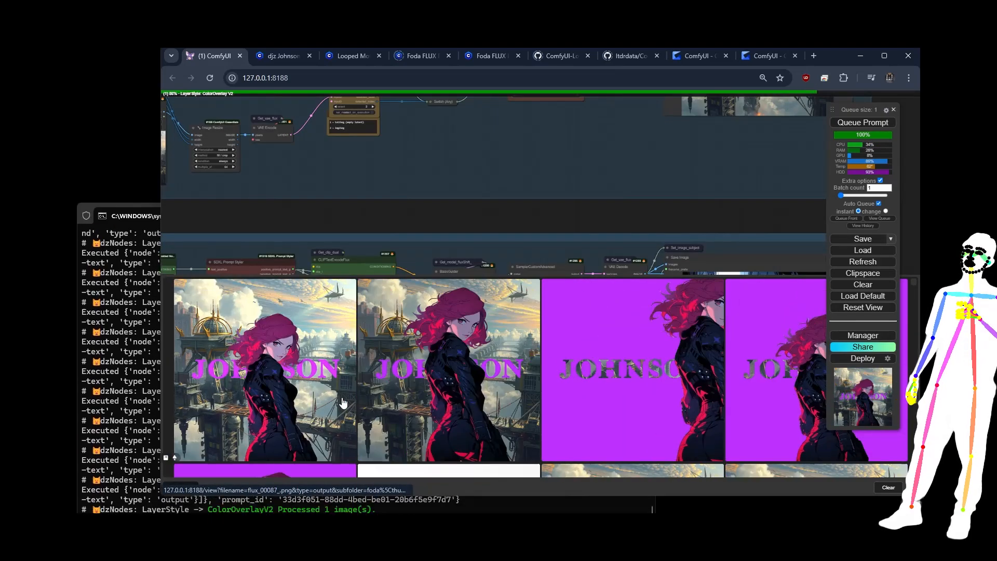
mouse_move(183, 489)
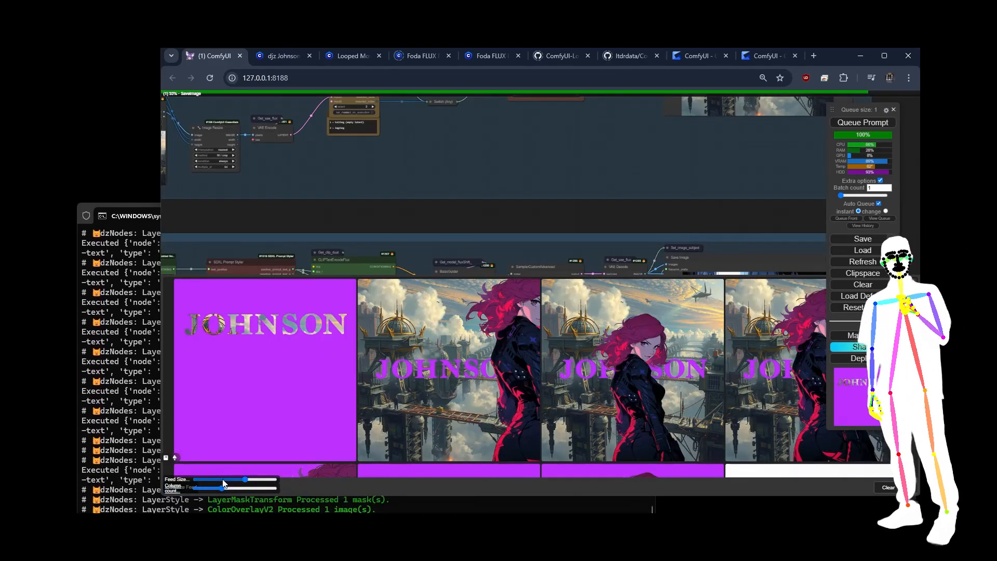
mouse_move(244, 480)
mouse_down()
mouse_move(262, 485)
mouse_move(202, 487)
mouse_move(263, 477)
mouse_up()
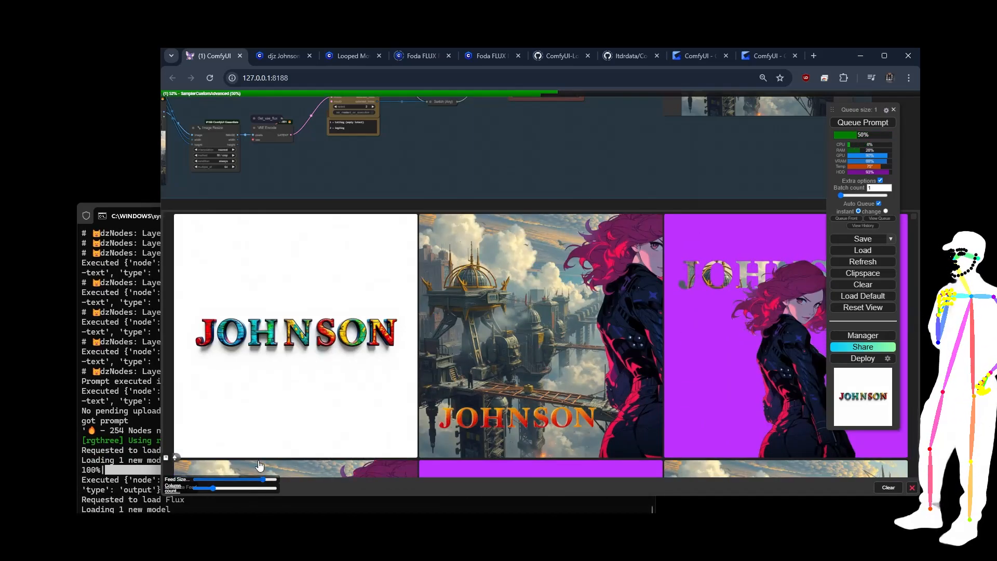
Examine the subject isolation and composition groups of the workflow while the generated thumbnails arrive in the image feed
scroll(532, 149, down, 8)
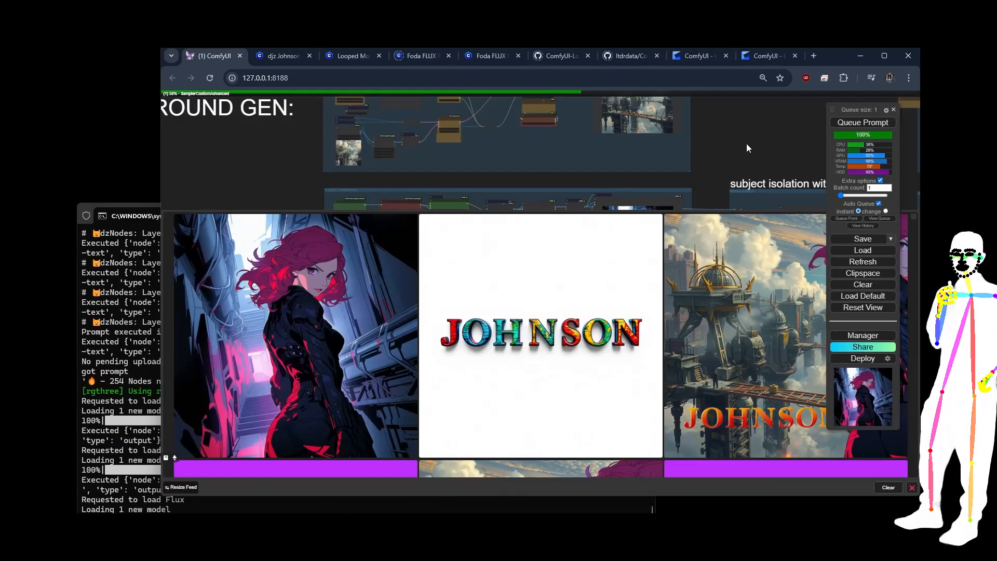
drag(746, 146, 386, 148)
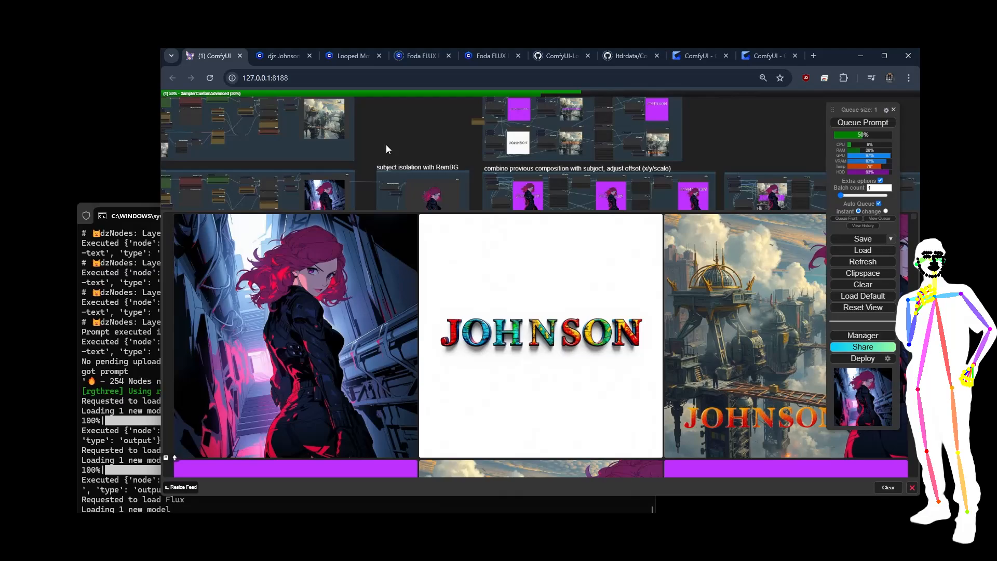
scroll(386, 149, down, 3)
scroll(596, 167, up, 3)
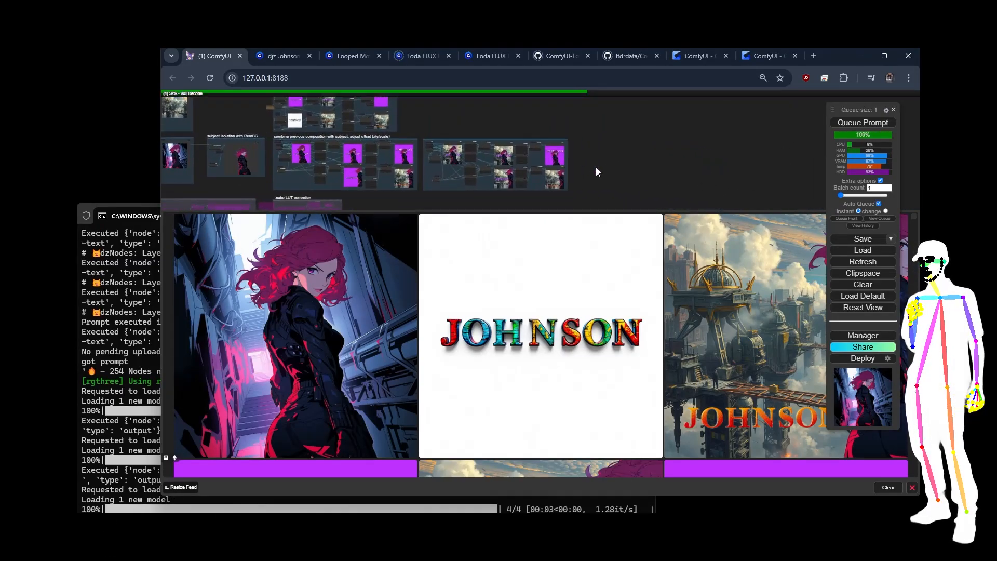
scroll(586, 172, up, 4)
scroll(573, 165, up, 5)
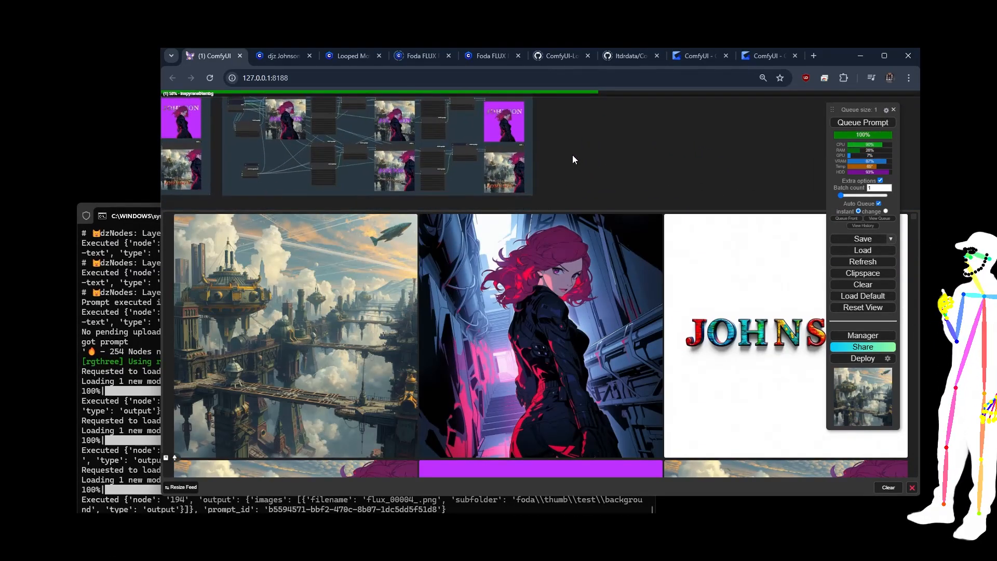
scroll(548, 129, up, 5)
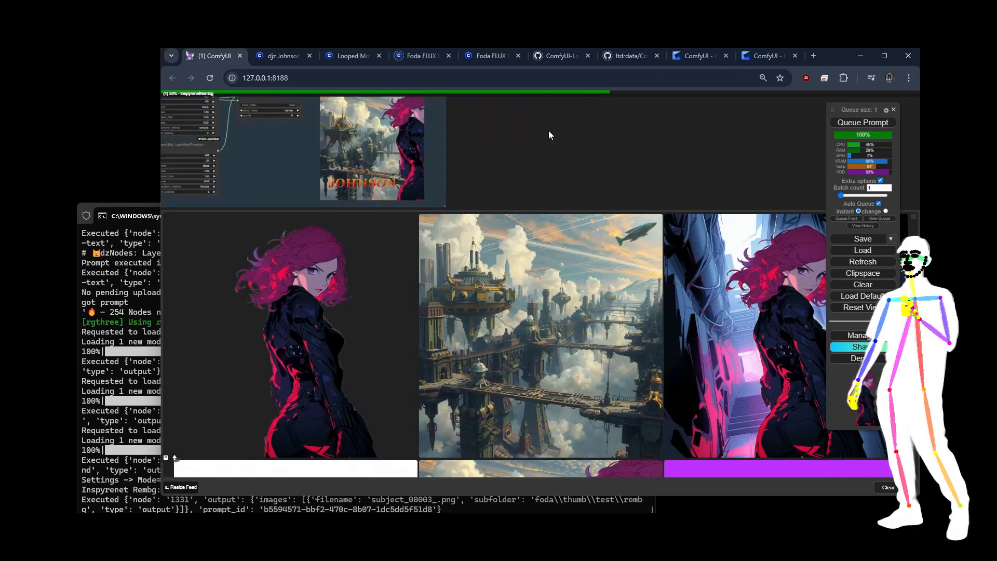
scroll(526, 134, down, 4)
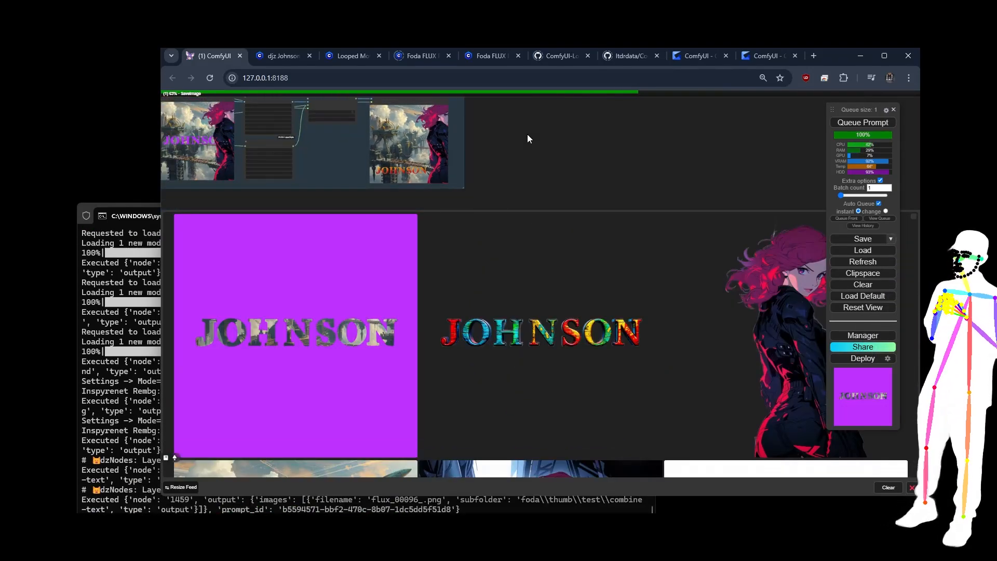
scroll(504, 129, up, 2)
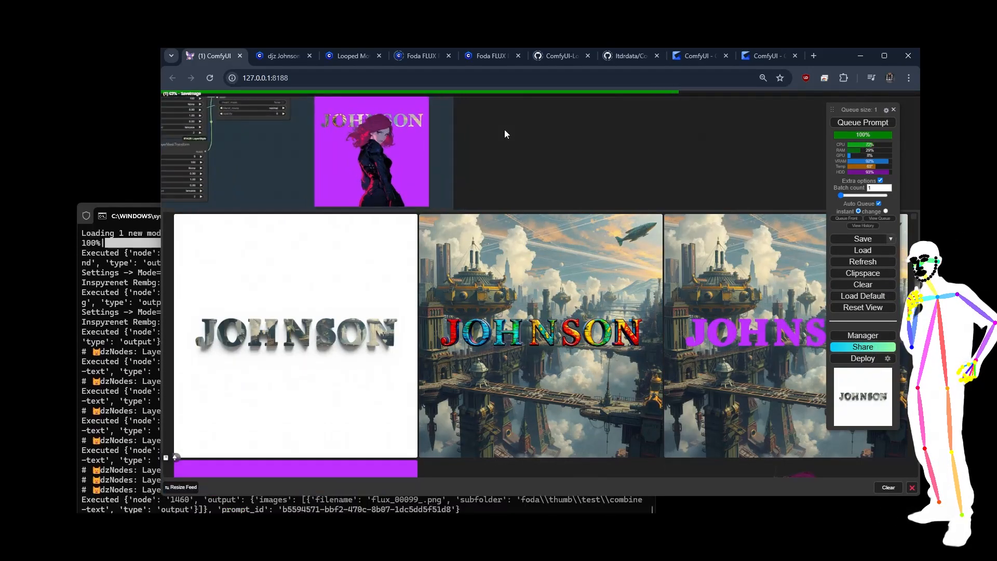
drag(559, 135, 774, 130)
scroll(774, 130, down, 5)
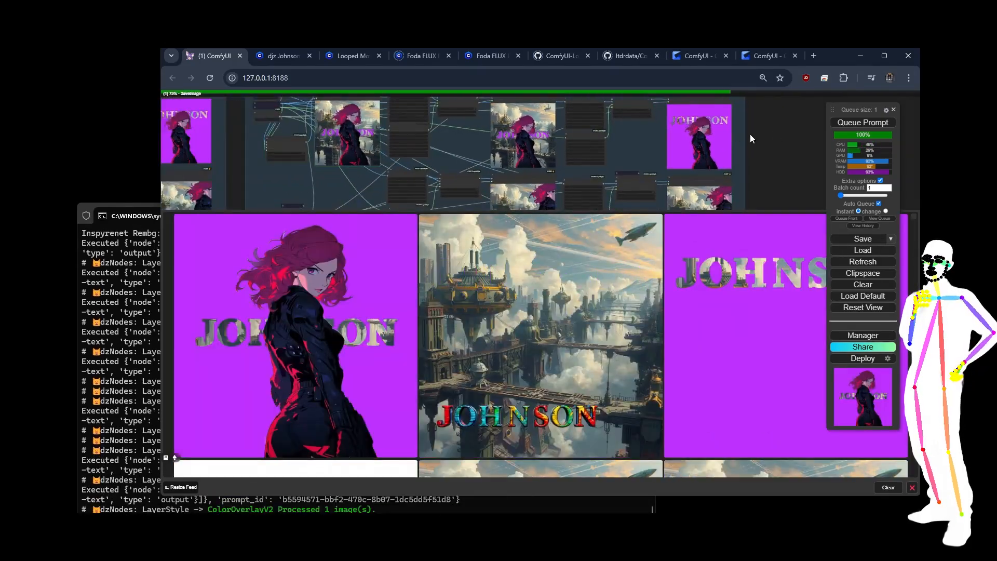
Switch the subject generation group's latent selector to its first input, the empty latent image, for text-to-image generation
scroll(534, 153, down, 5)
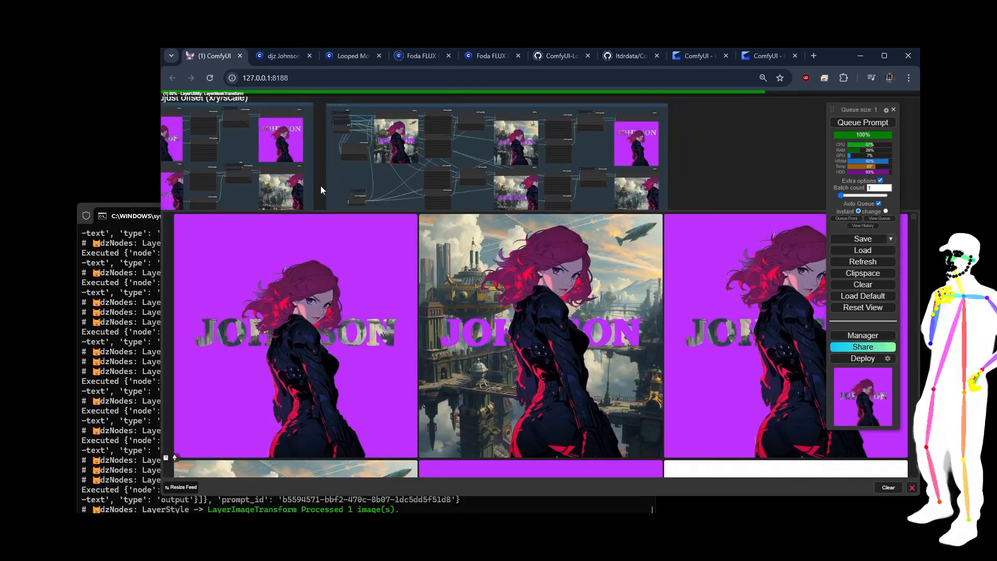
drag(320, 186, 537, 170)
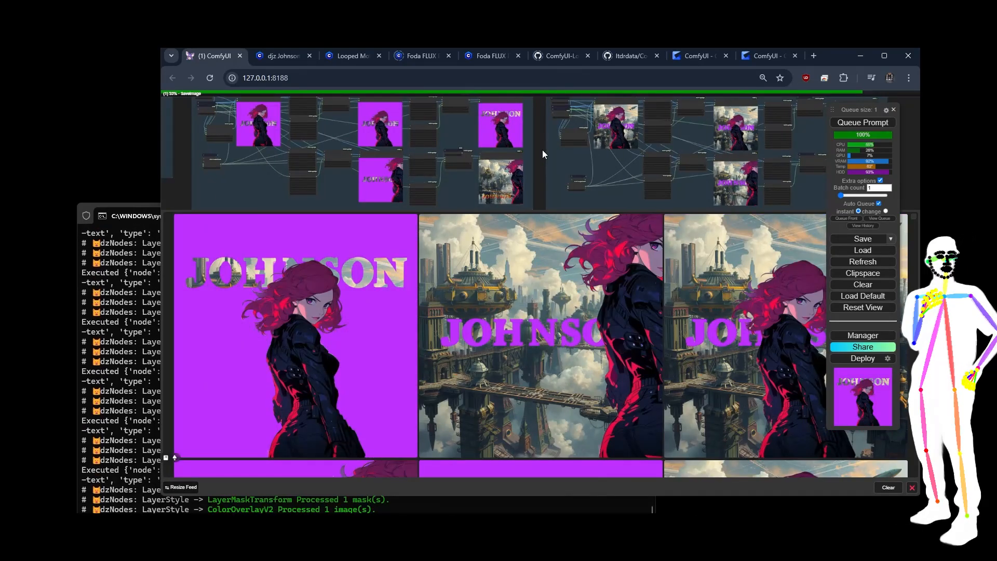
scroll(550, 151, down, 8)
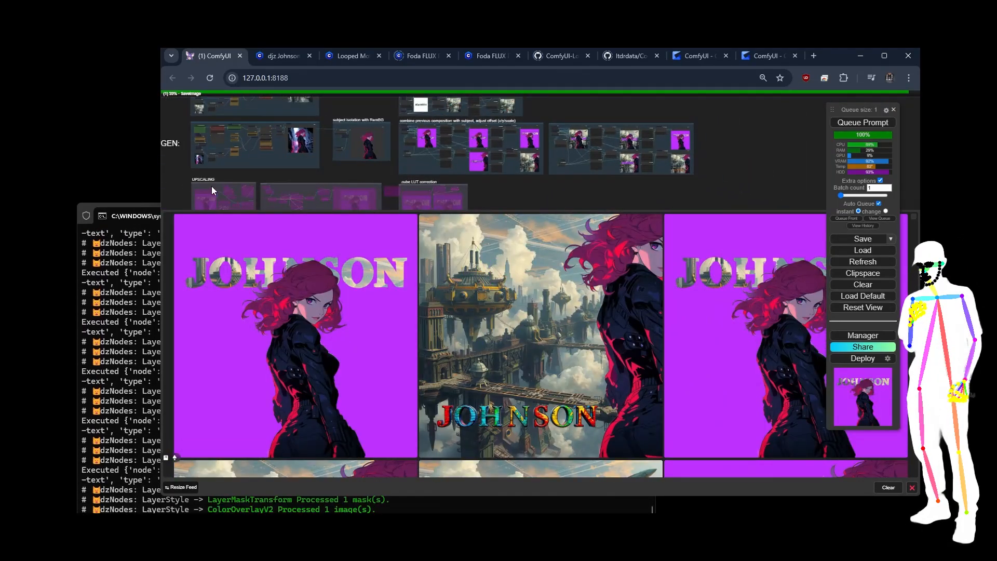
drag(211, 186, 438, 167)
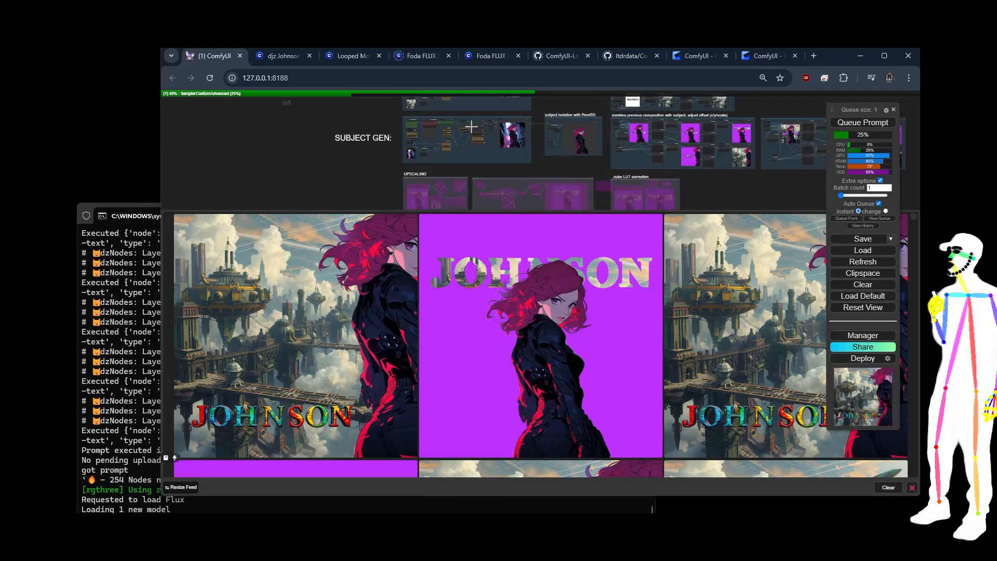
scroll(471, 127, up, 10)
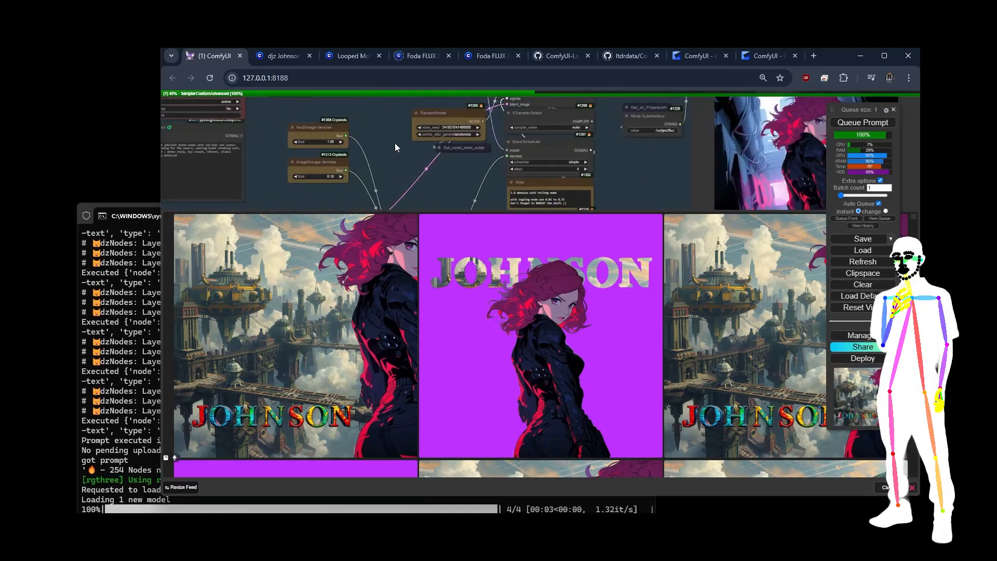
drag(394, 147, 432, 226)
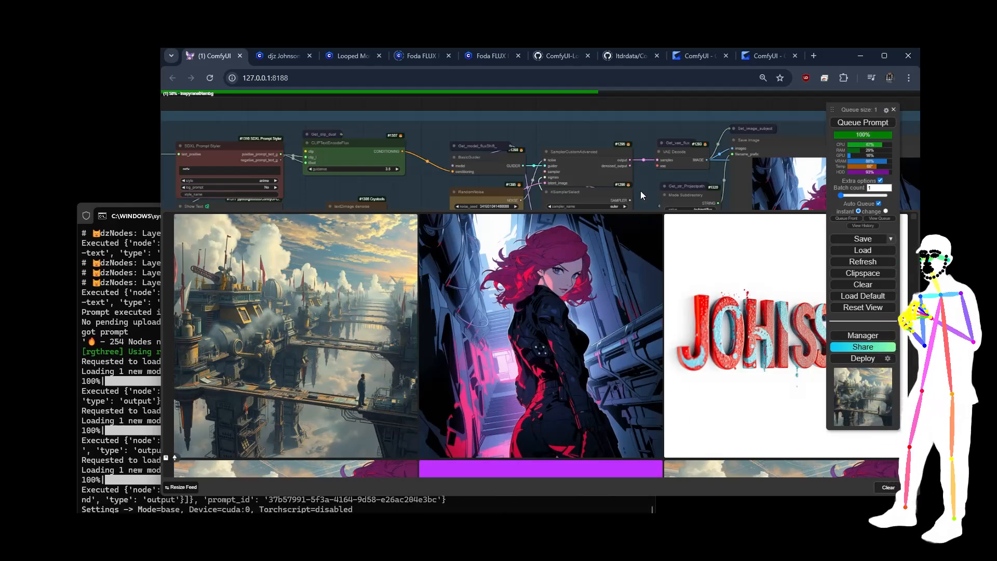
drag(640, 191, 799, 95)
scroll(418, 104, down, 5)
scroll(422, 110, down, 5)
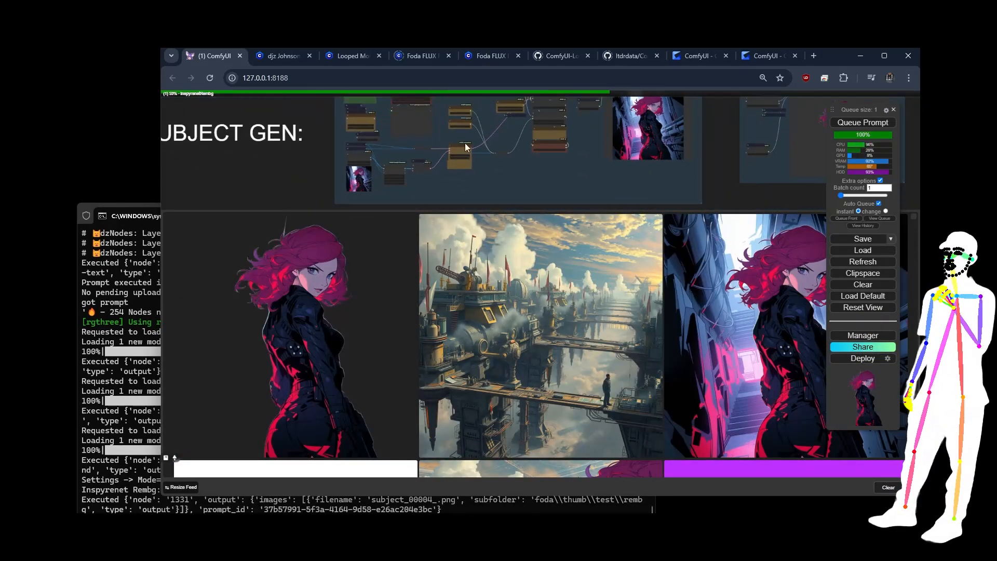
drag(512, 177, 512, 220)
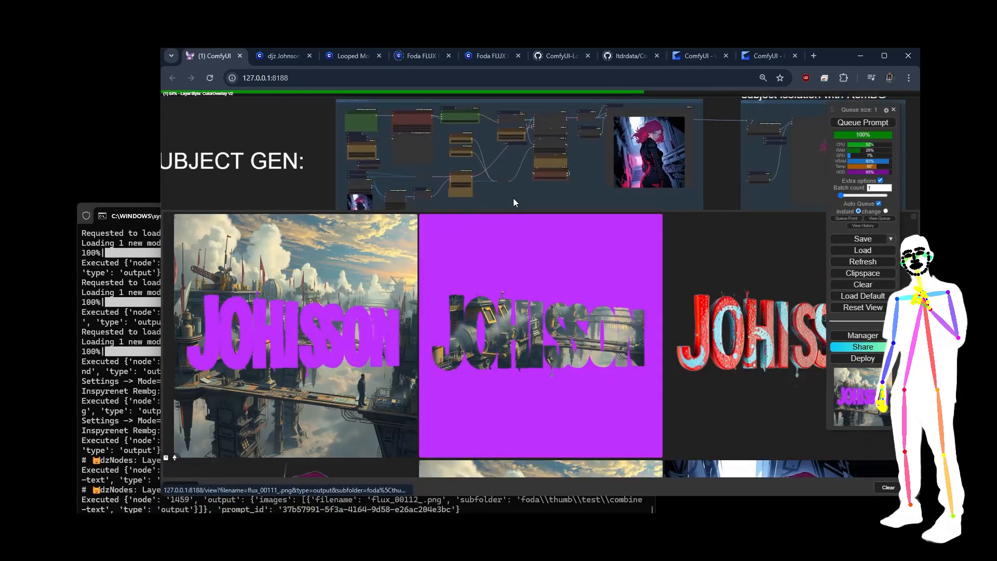
scroll(498, 177, up, 10)
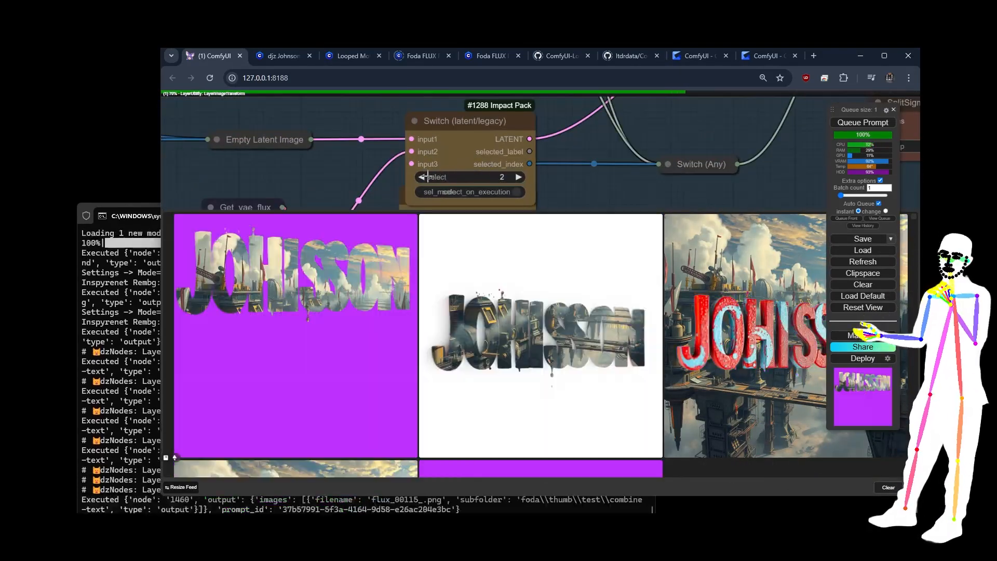
click(421, 177)
scroll(568, 151, down, 18)
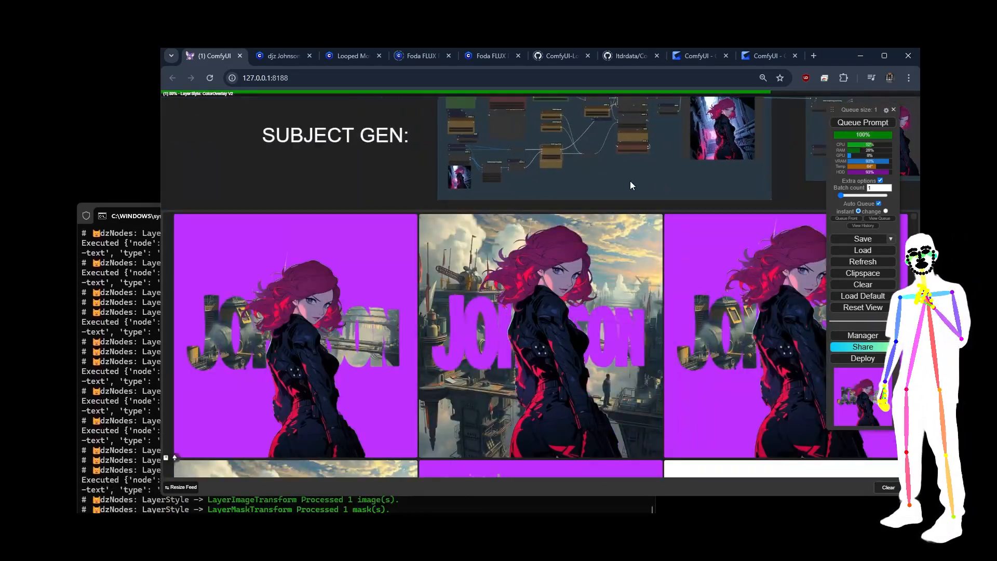
Examine the subject generation group's output, denoise values, prompt and anime style while the new composites arrive in the image feed
drag(630, 181, 547, 195)
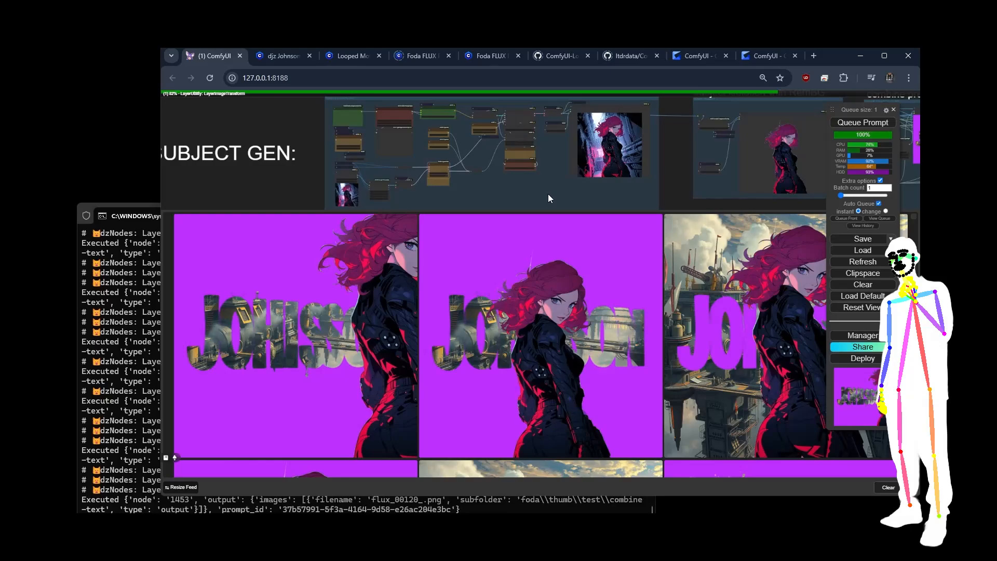
scroll(642, 132, up, 14)
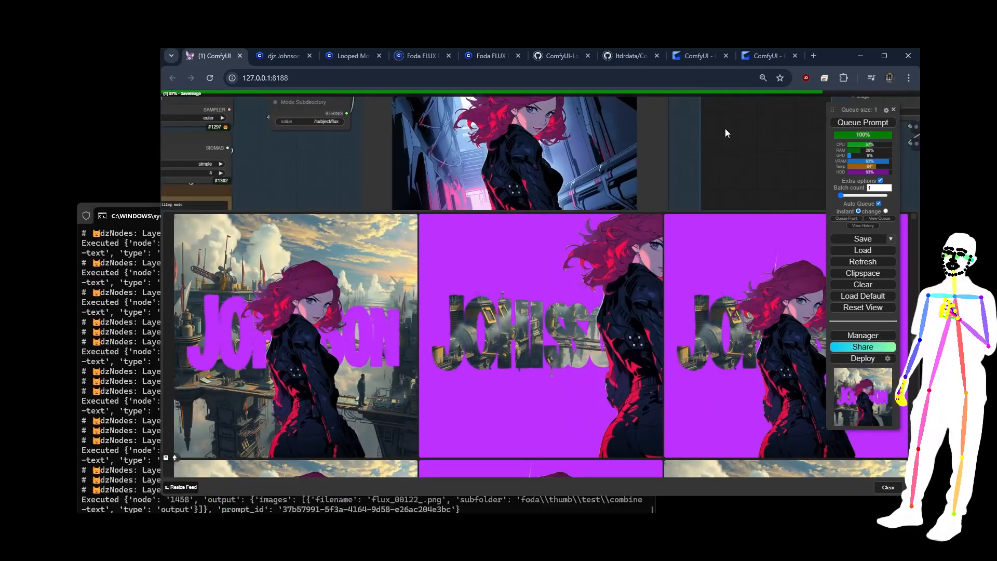
drag(725, 129, 732, 165)
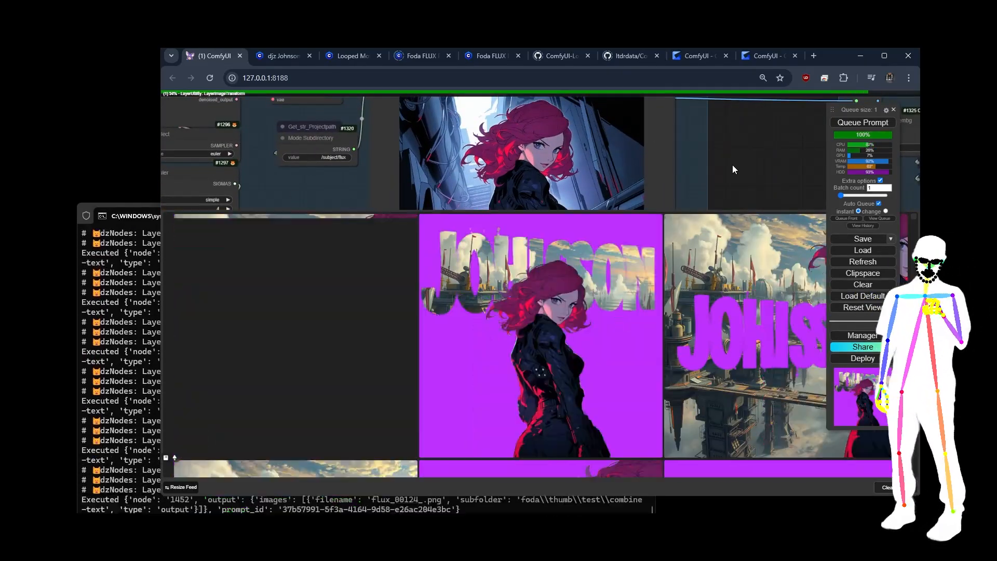
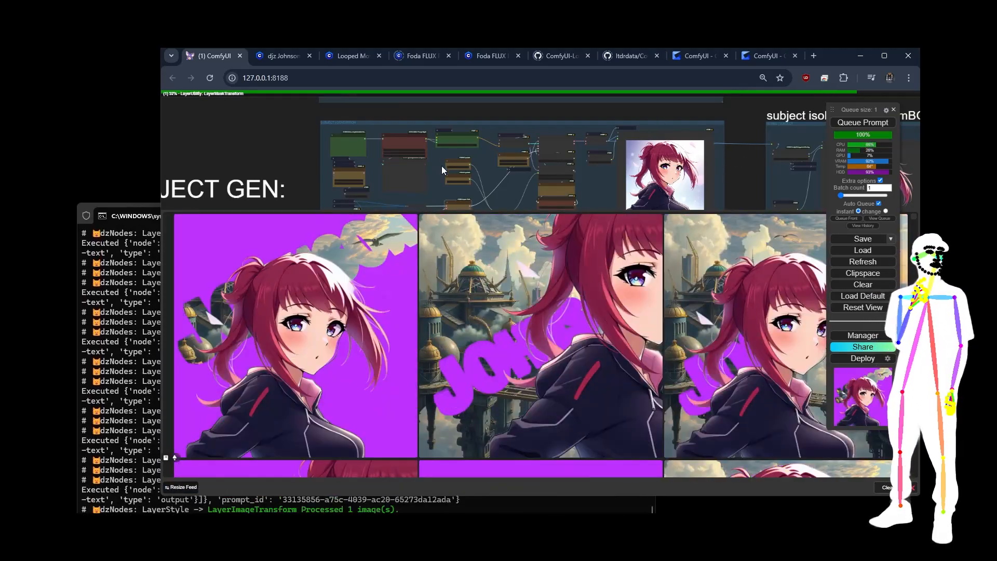
scroll(561, 156, up, 10)
scroll(561, 156, down, 10)
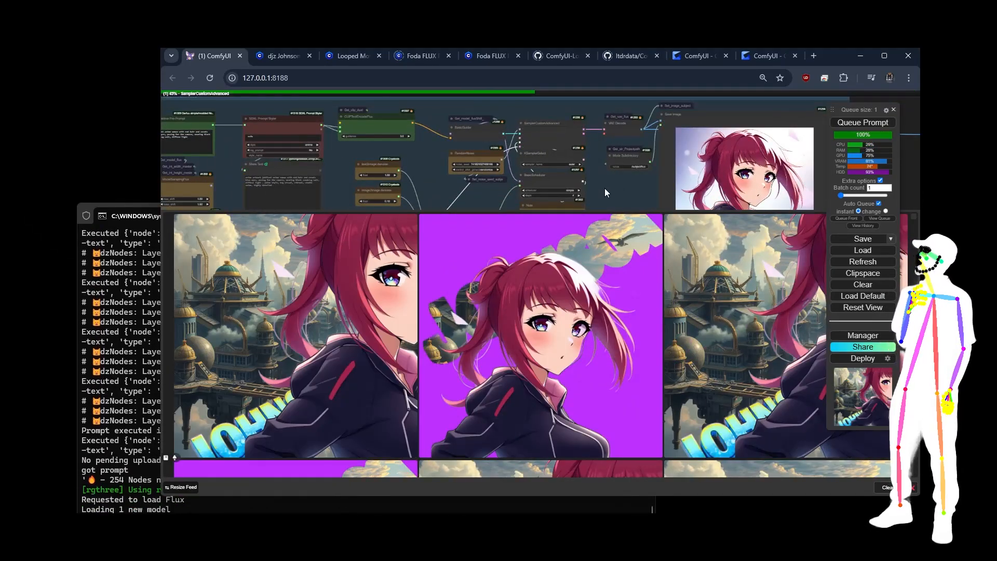
mouse_move(604, 188)
mouse_down()
mouse_move(604, 162)
mouse_move(611, 185)
mouse_up()
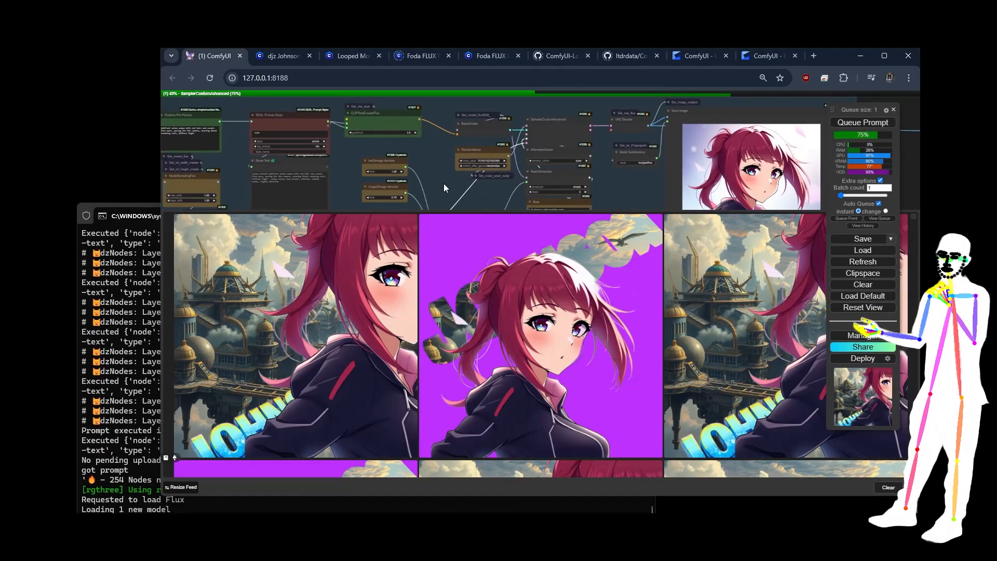
drag(435, 187, 434, 159)
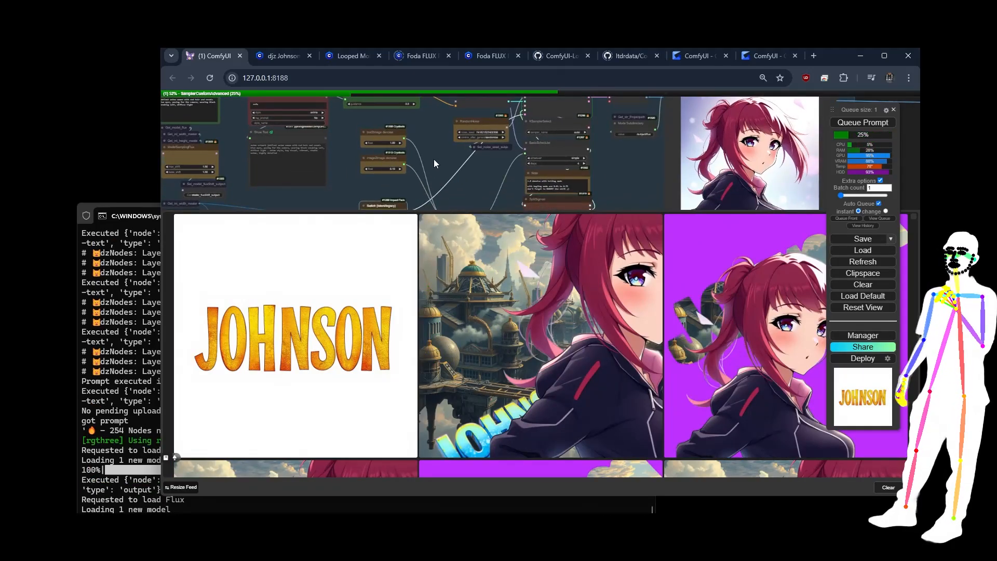
scroll(341, 170, up, 6)
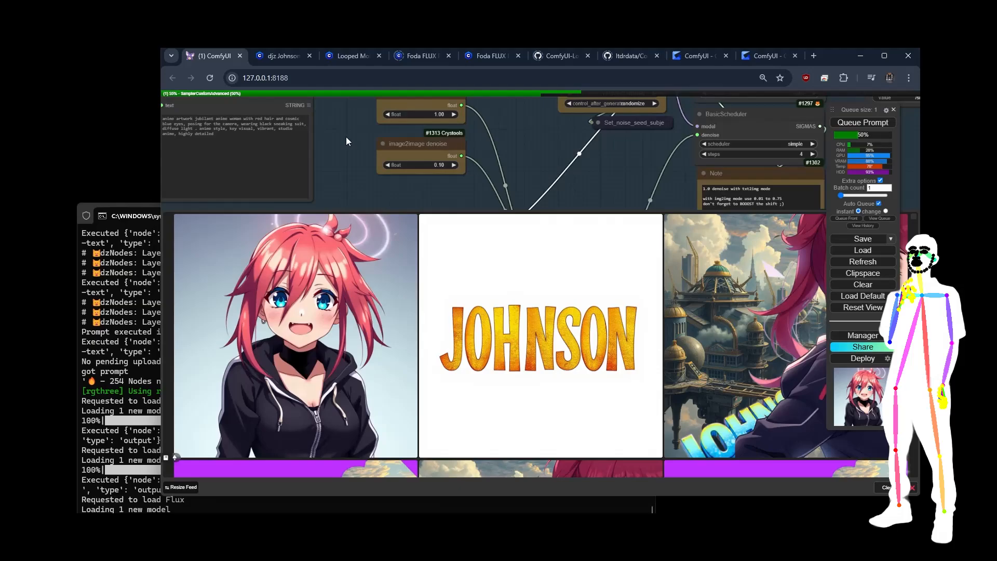
scroll(346, 136, down, 8)
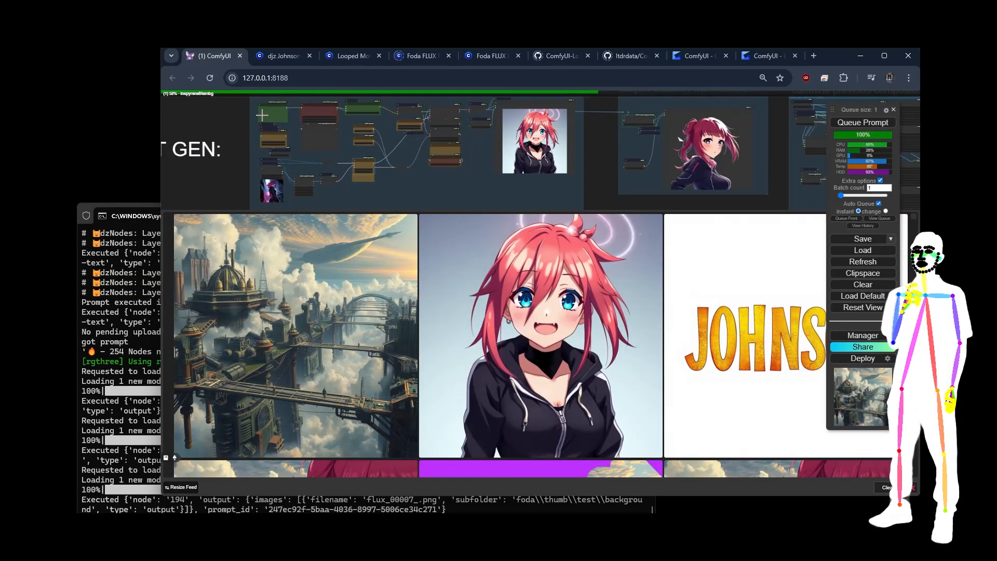
scroll(244, 115, up, 8)
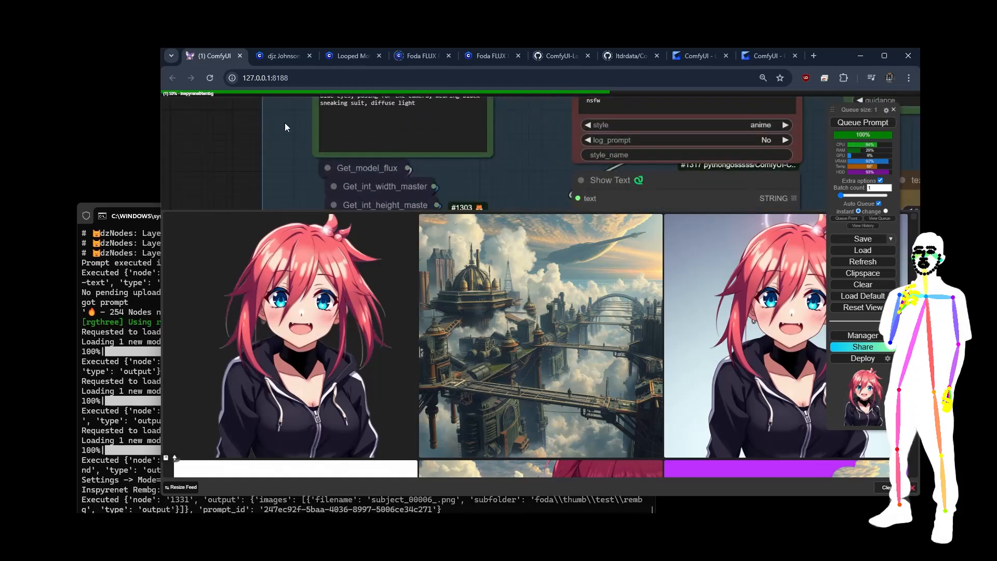
drag(284, 127, 300, 164)
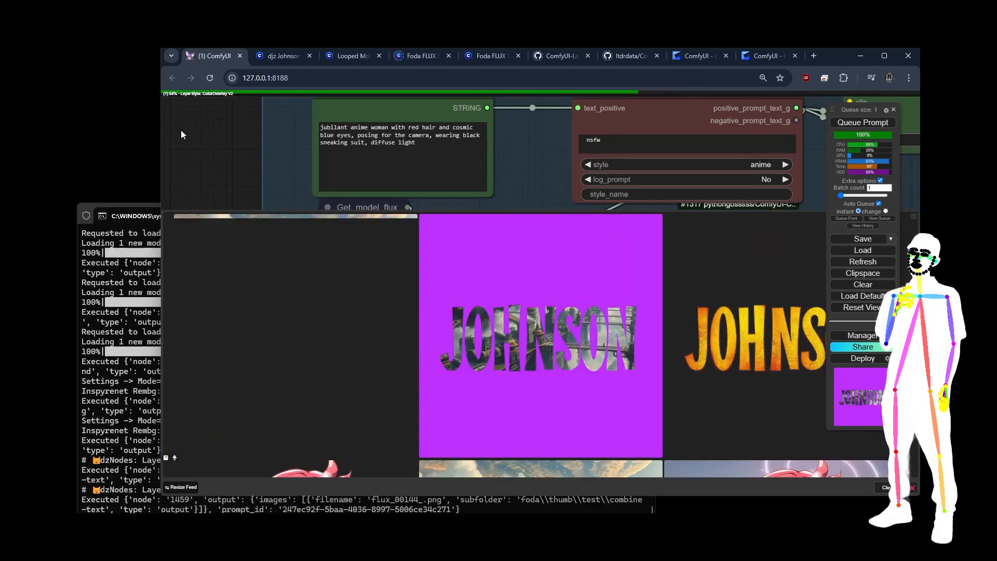
scroll(183, 135, down, 8)
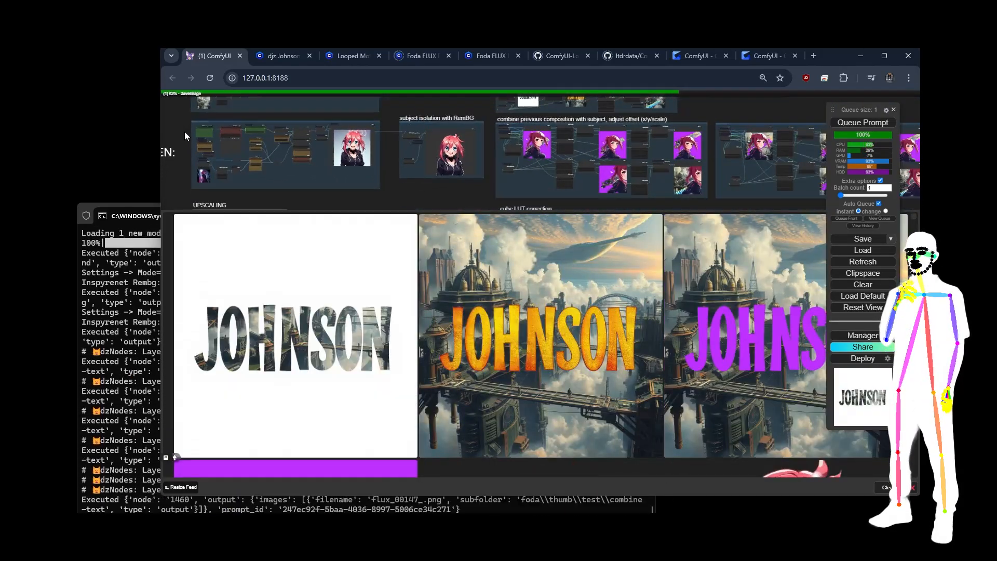
scroll(184, 136, down, 4)
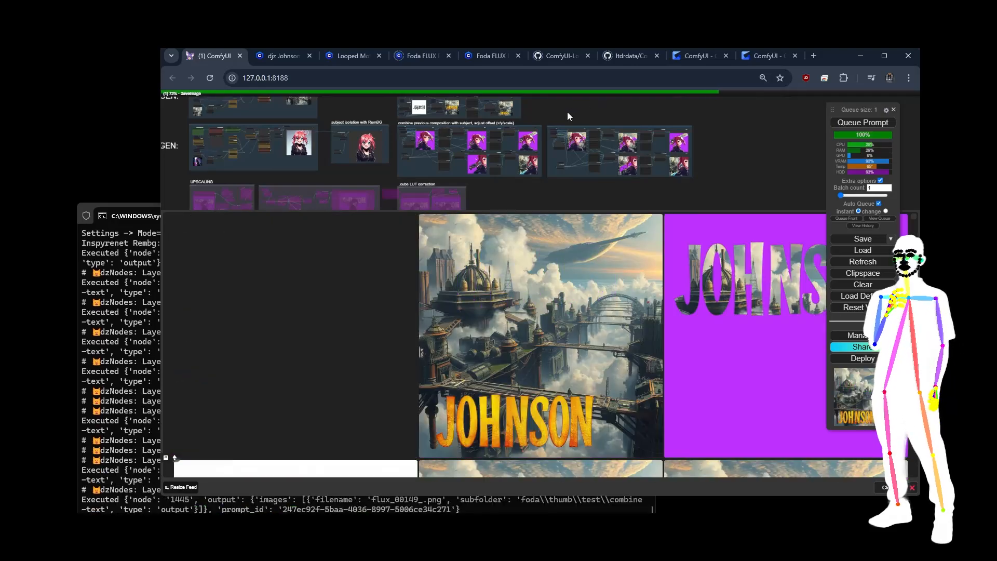
Review the text and background generation groups, including the background's latent switch and source image
drag(578, 113, 679, 189)
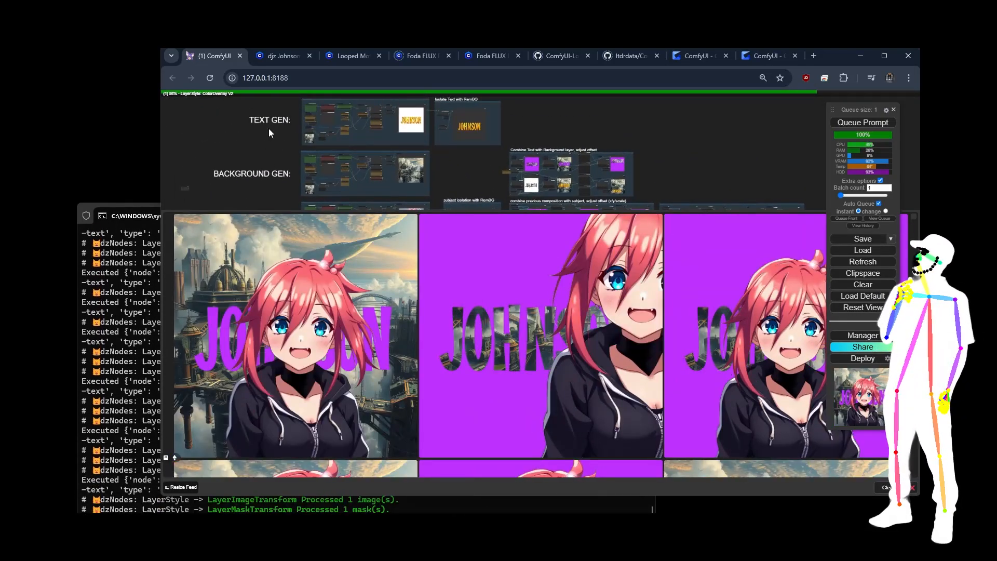
drag(271, 158, 279, 177)
drag(456, 183, 474, 141)
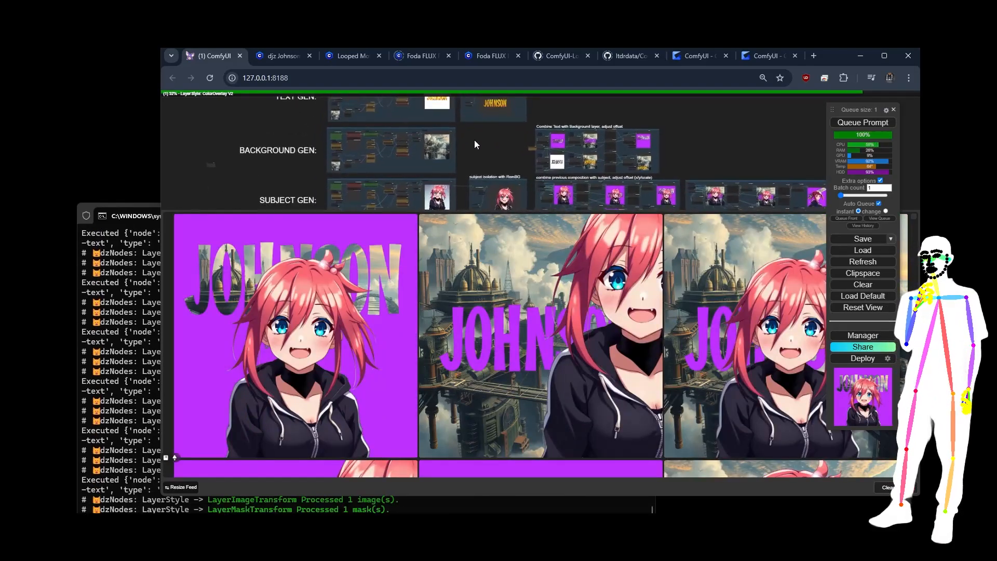
scroll(475, 139, up, 5)
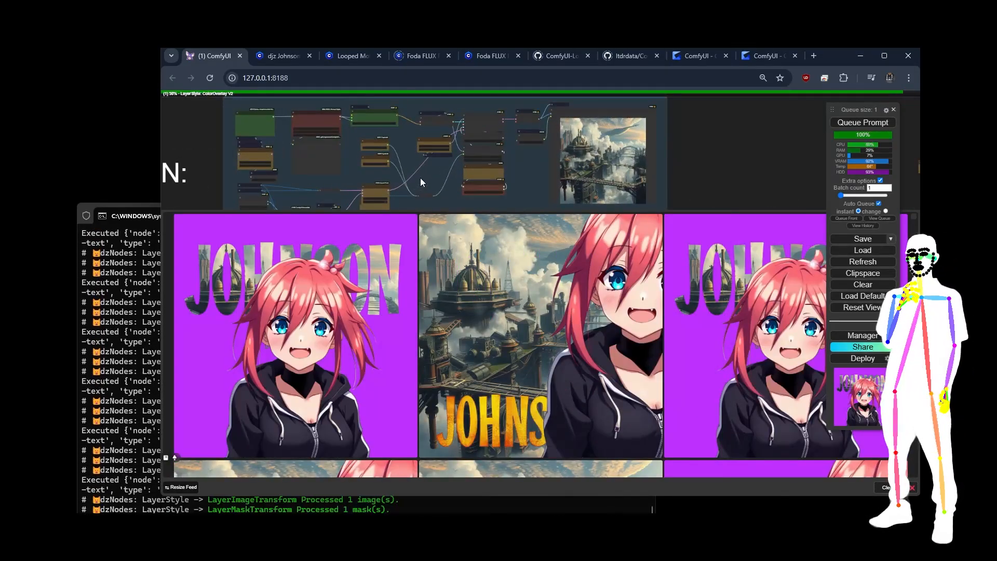
drag(420, 178, 455, 133)
scroll(371, 153, up, 7)
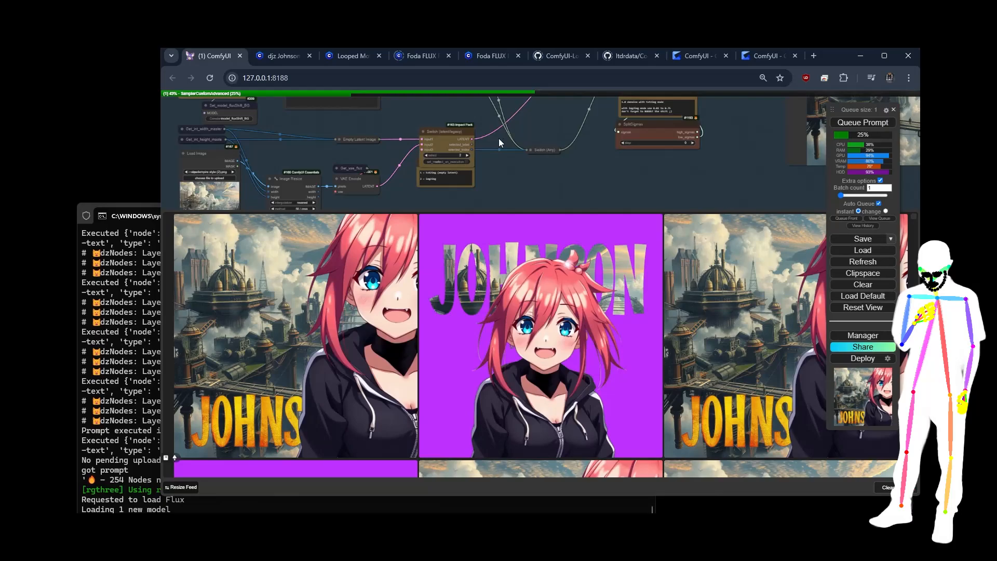
scroll(506, 169, down, 6)
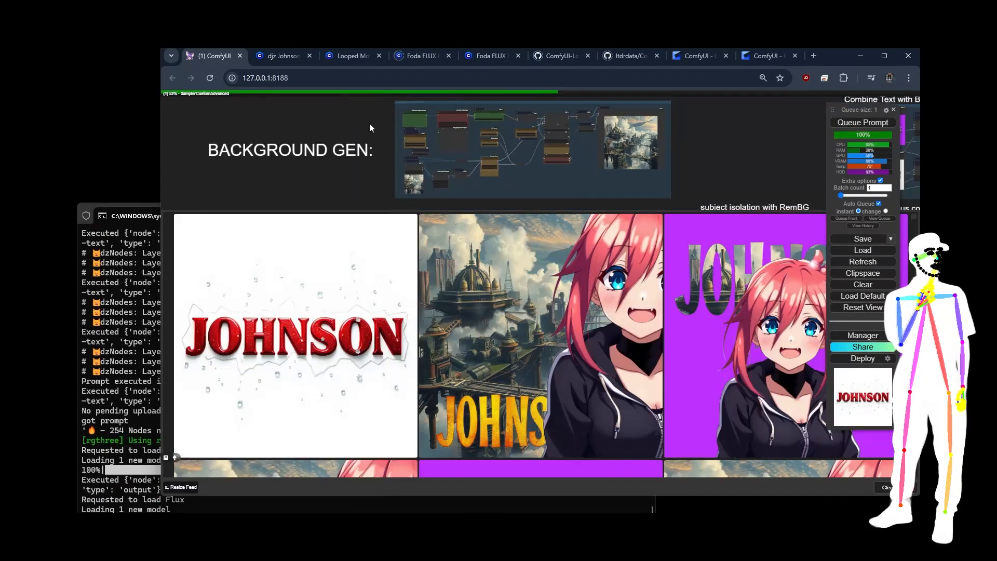
Turn off Auto Queue and set the master image size node's aspect ratio to width 16 and height 9
drag(370, 124, 351, 228)
drag(467, 103, 436, 208)
scroll(435, 207, up, 8)
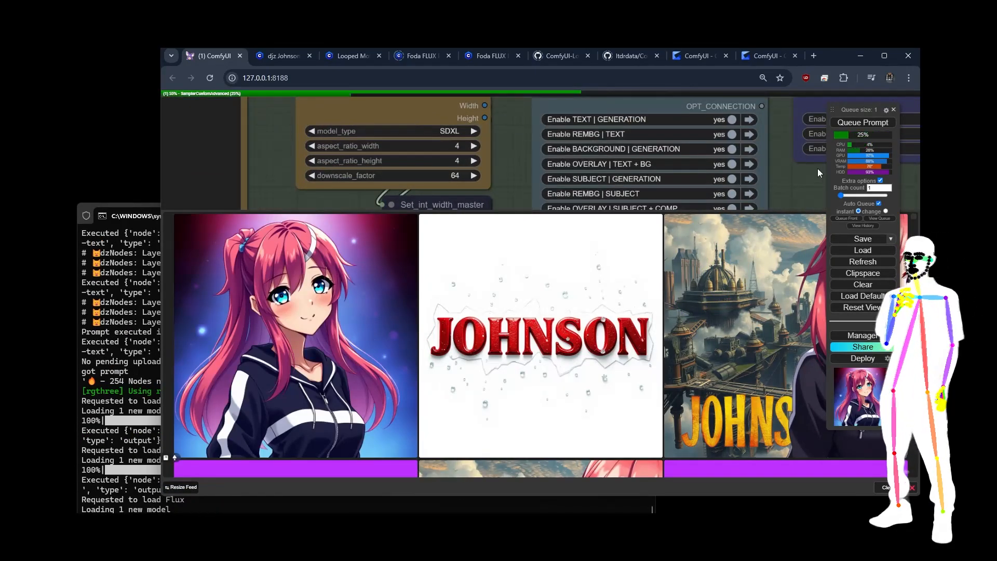
click(877, 204)
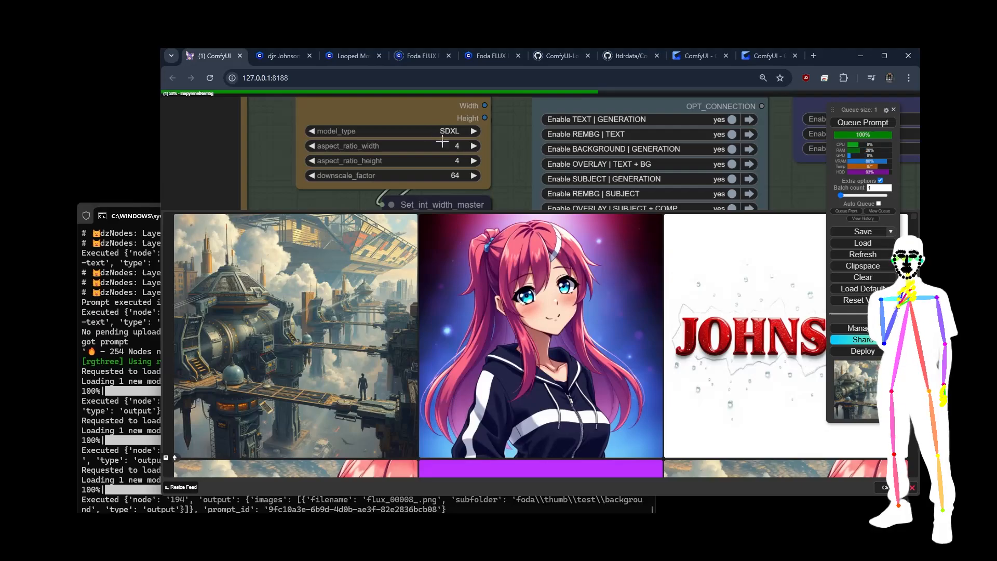
click(453, 146)
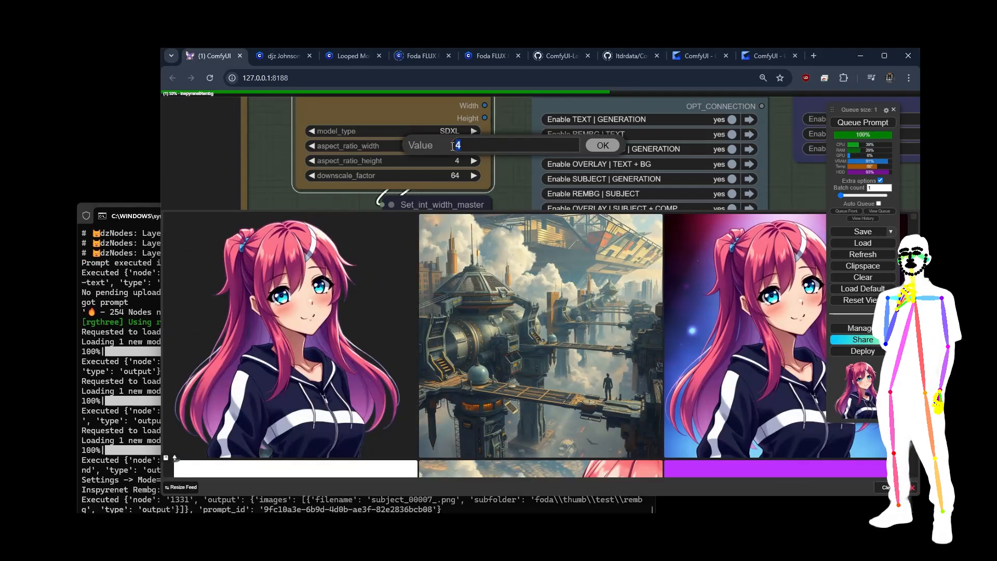
text(16)
key(Return)
click(461, 162)
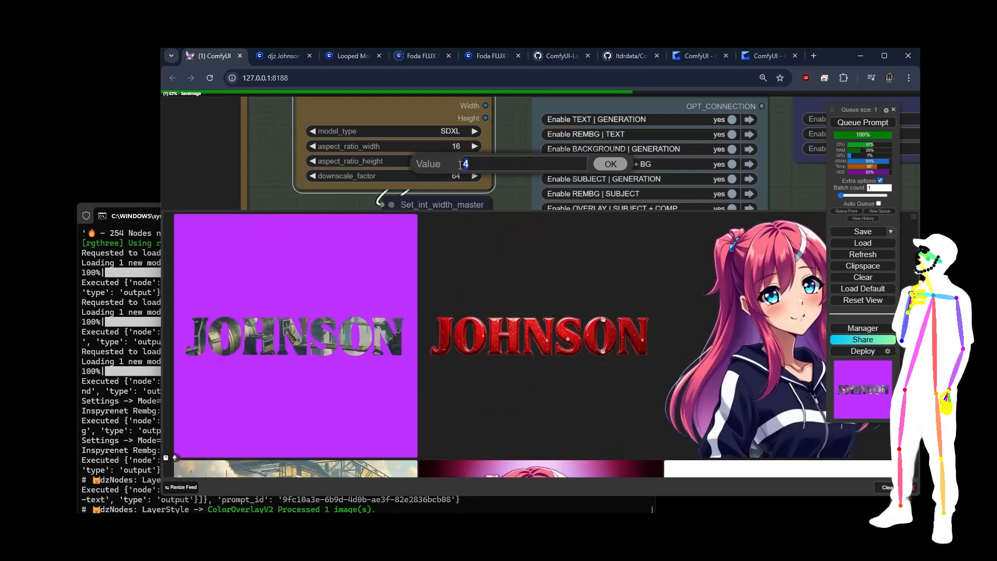
text(9)
key(Return)
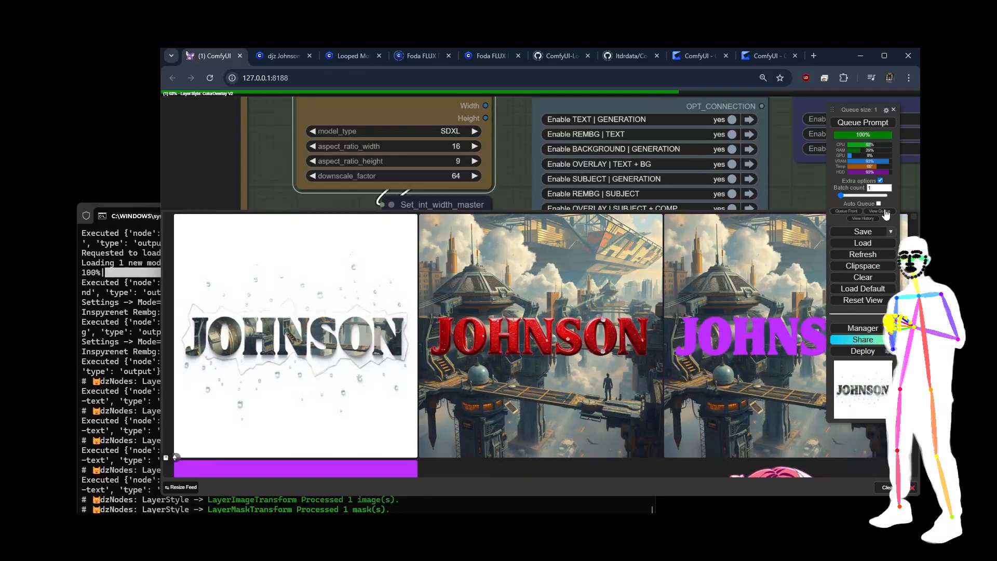
Turn Auto Queue back on in instant mode and show the list of running and pending prompts
click(879, 204)
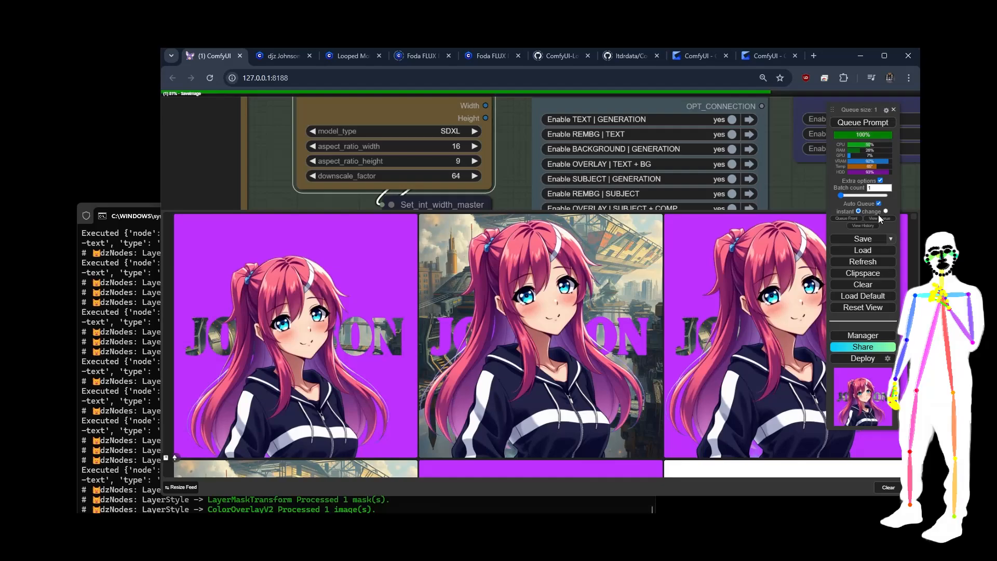
click(879, 218)
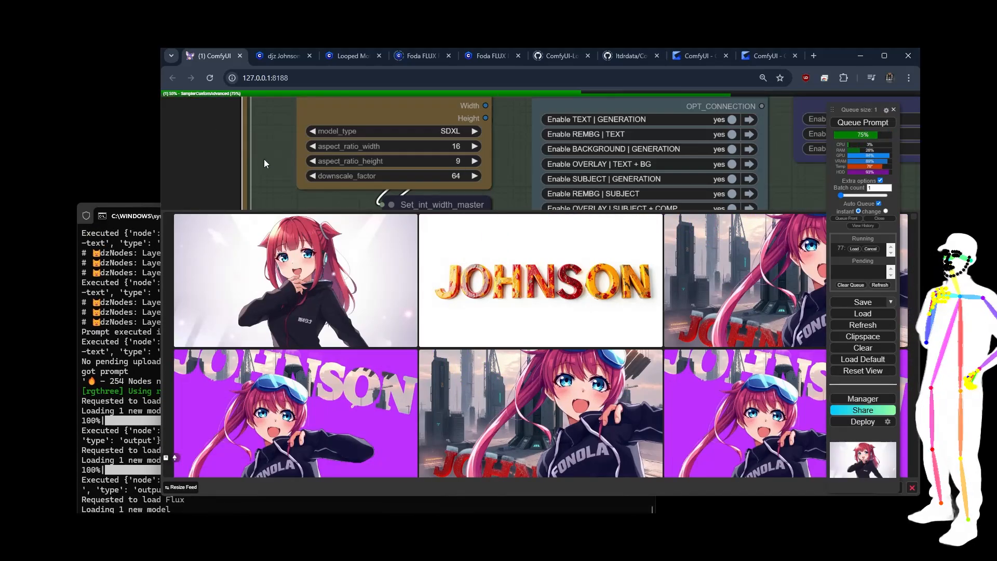
Resize the image feed into a shorter pane that shows larger pictures, about two per row
scroll(263, 159, down, 6)
scroll(264, 159, down, 4)
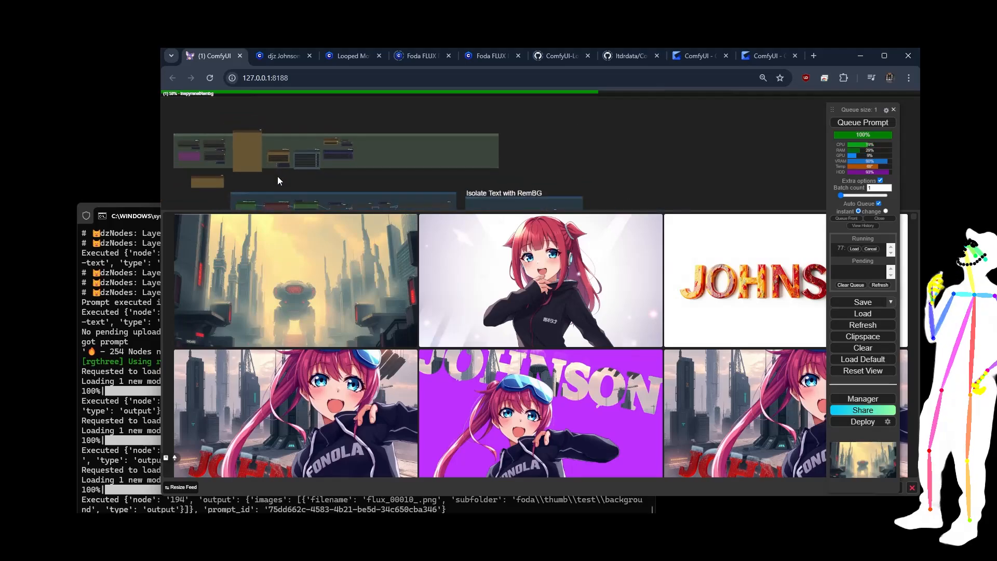
scroll(294, 183, down, 1)
drag(294, 184, 435, 174)
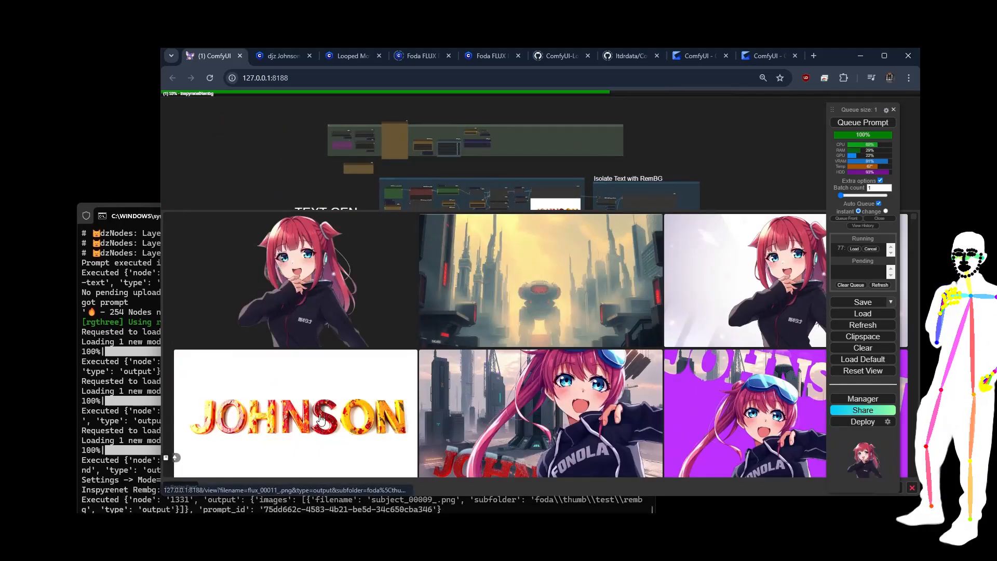
click(182, 487)
mouse_move(242, 480)
mouse_down()
mouse_move(202, 488)
mouse_move(249, 488)
mouse_up()
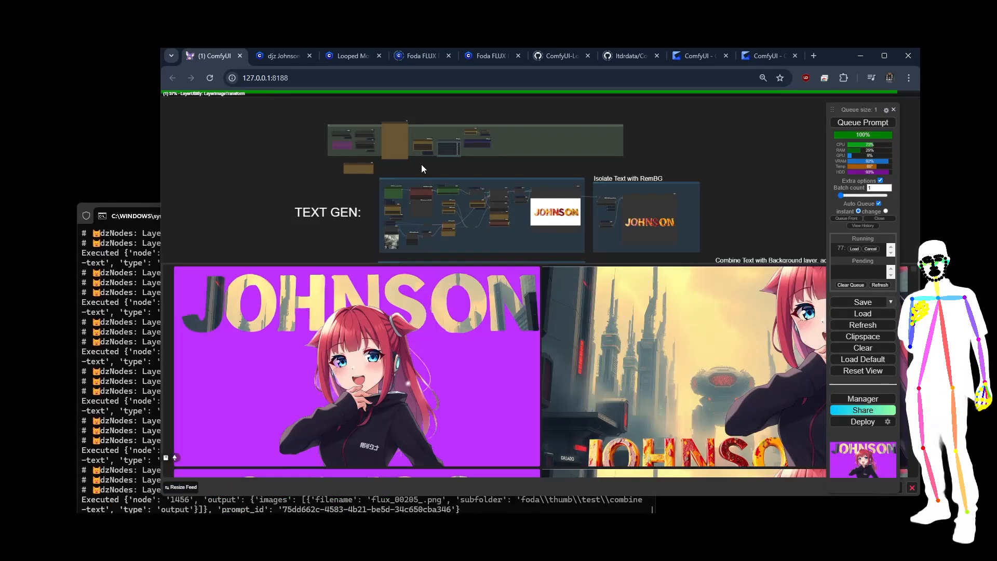
Review the text generation group's prompt, denoise and latent switch nodes, followed by the background generation group
scroll(424, 164, up, 5)
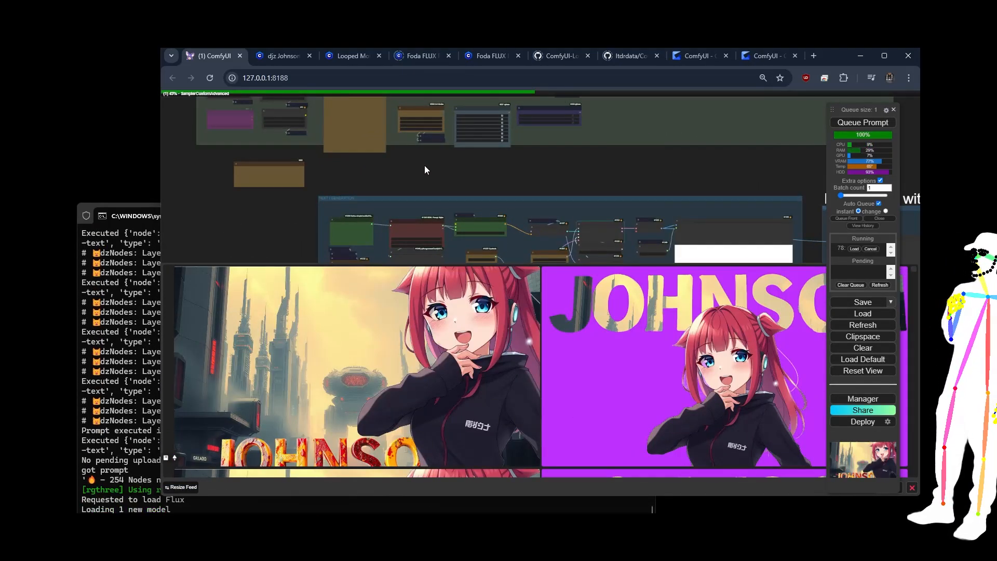
scroll(298, 204, down, 5)
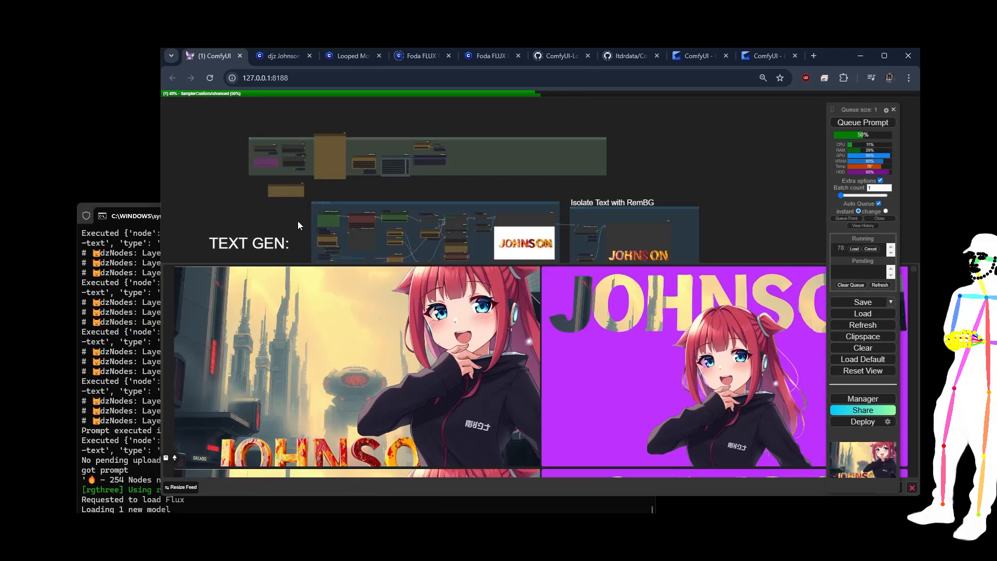
drag(297, 220, 297, 152)
scroll(356, 157, up, 5)
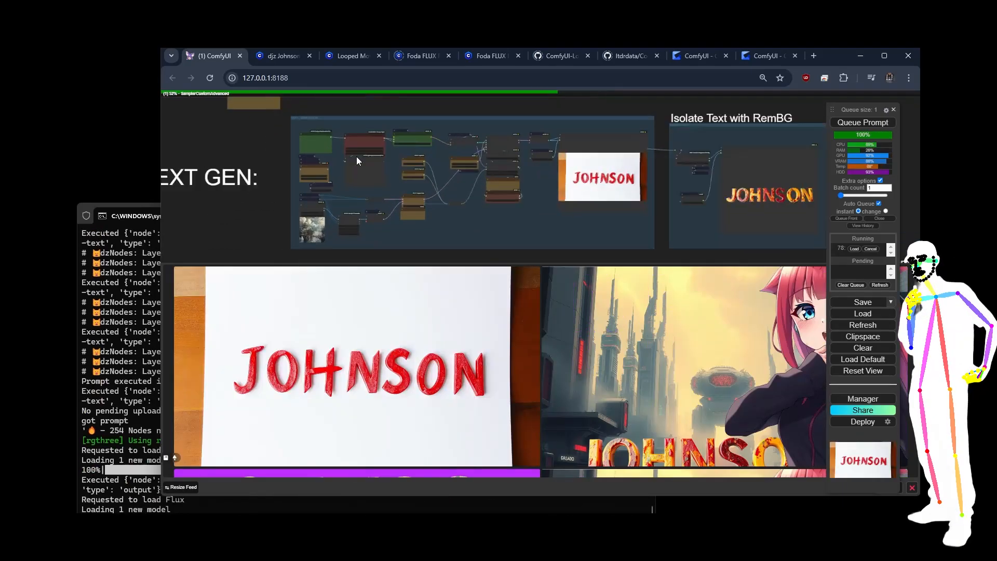
scroll(357, 156, up, 1)
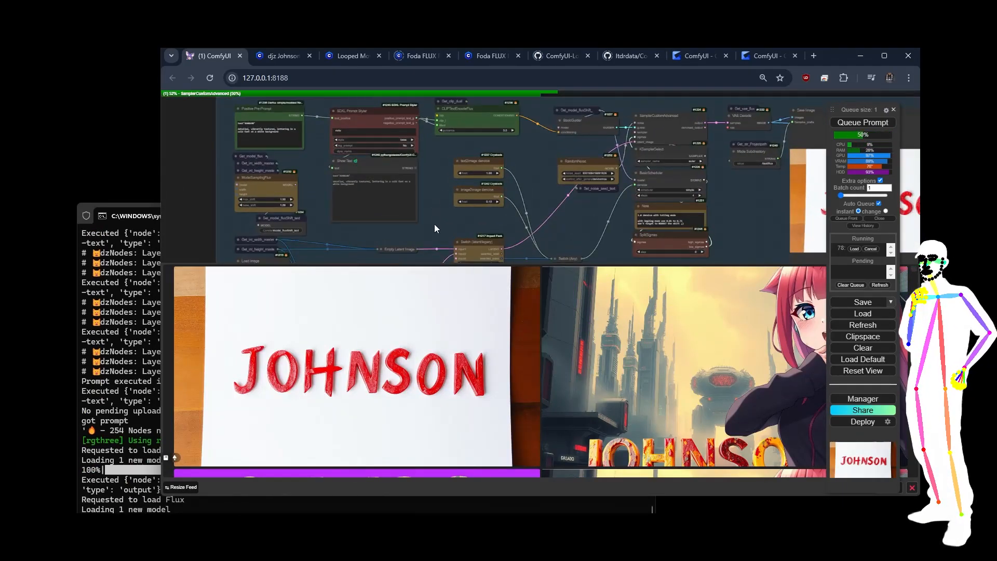
drag(560, 232, 579, 135)
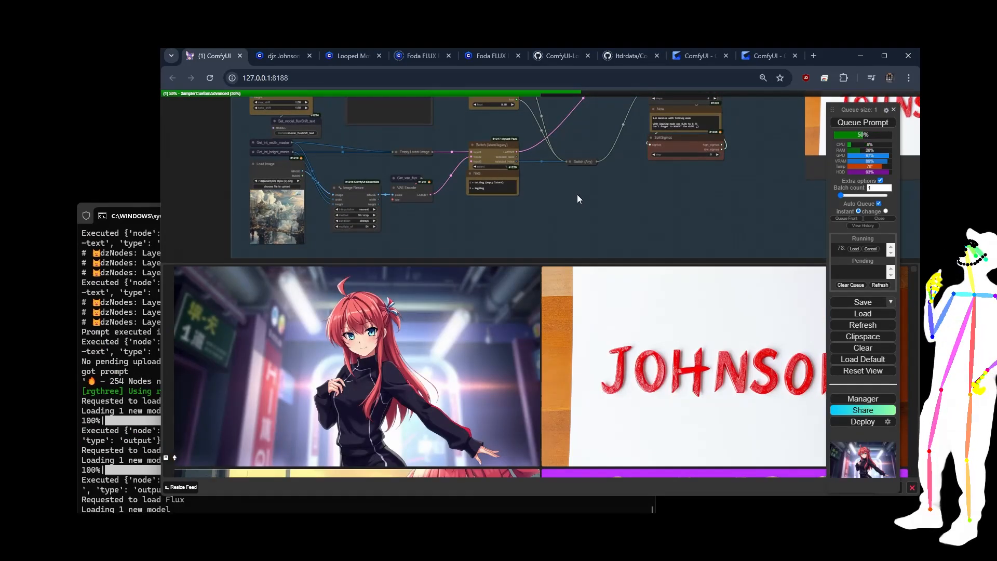
drag(577, 195, 580, 232)
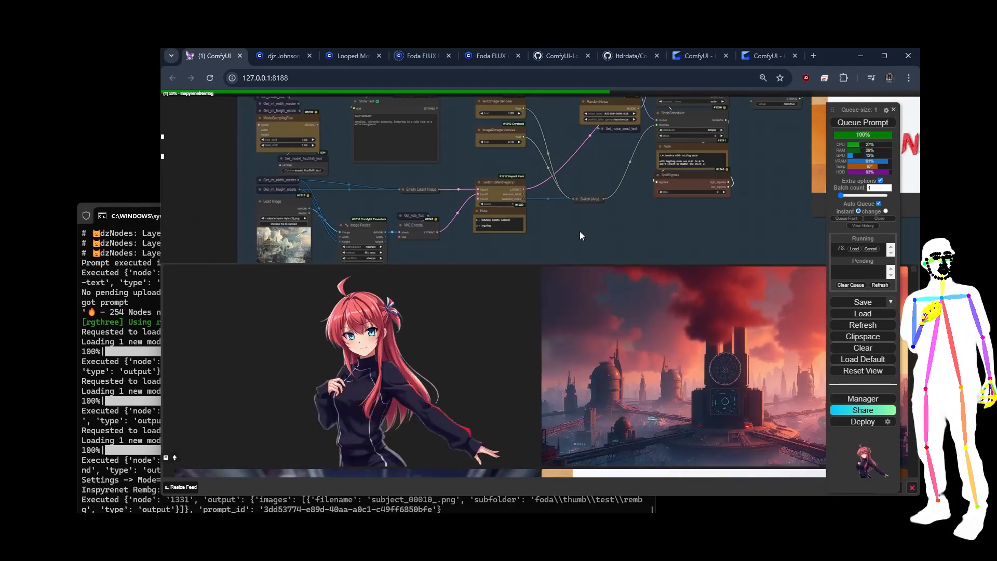
drag(578, 233, 566, 10)
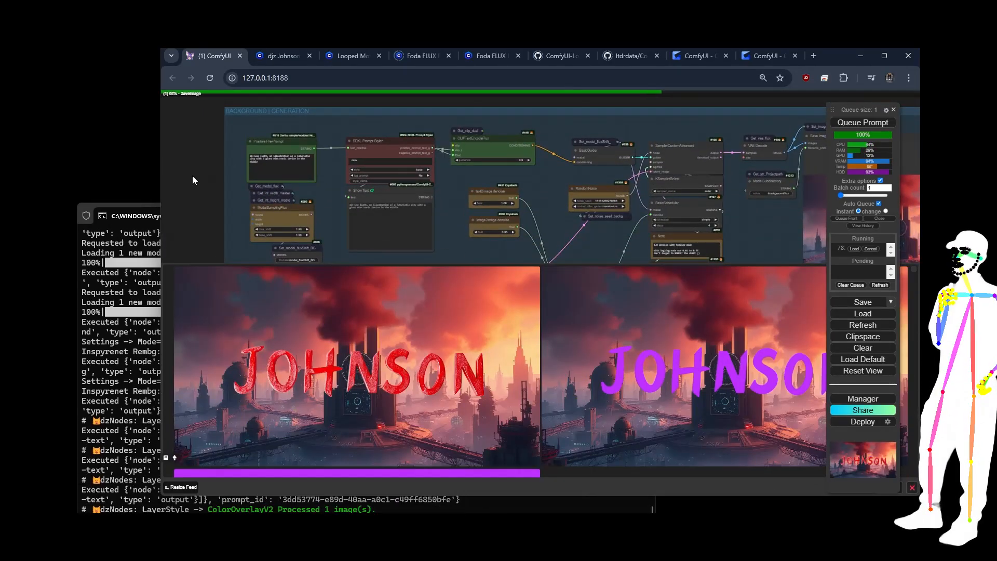
Examine the overlay, color and transform nodes in the group that combines the text with the background layer
scroll(196, 181, down, 5)
drag(701, 167, 522, 283)
drag(699, 237, 443, 86)
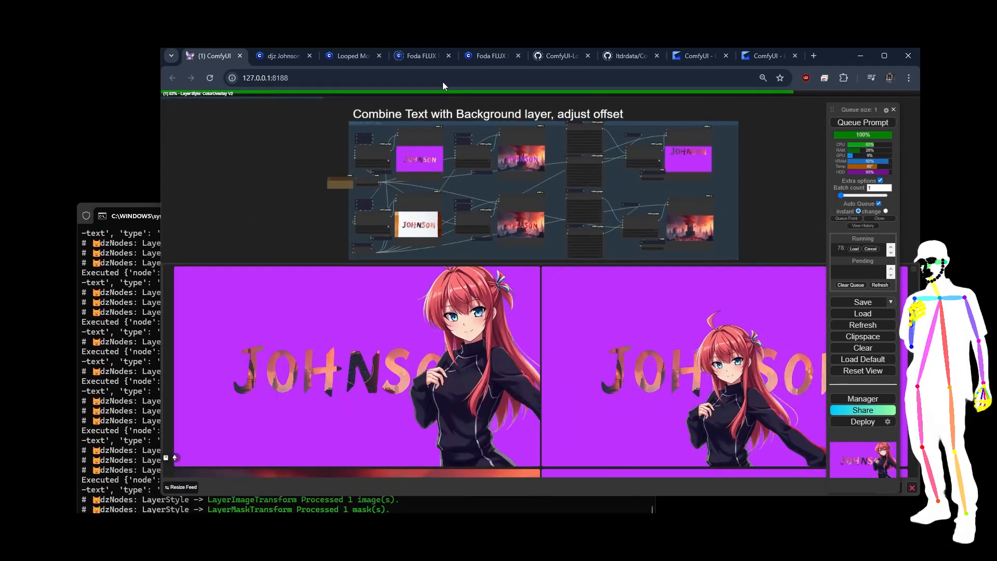
scroll(319, 156, up, 5)
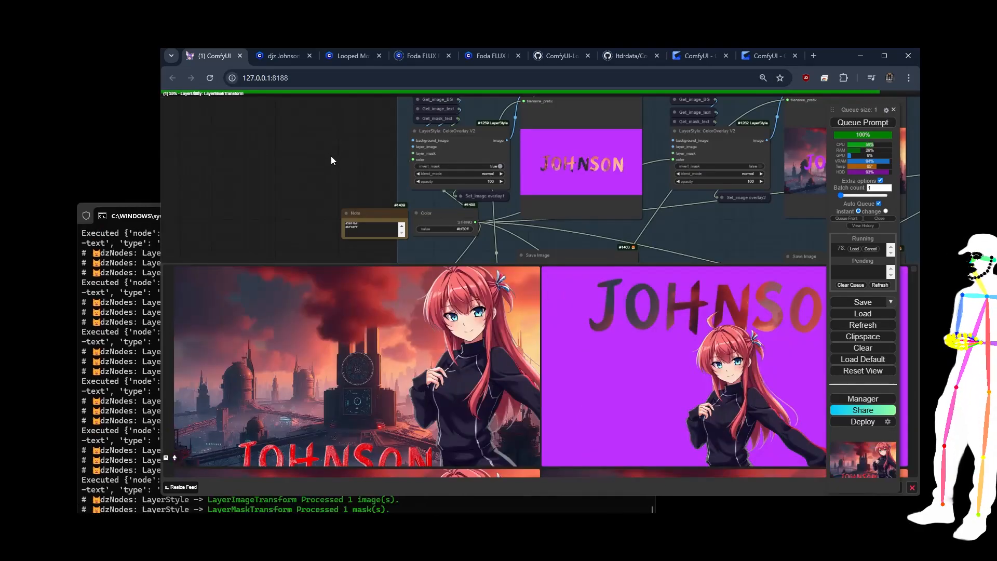
drag(331, 156, 0, 171)
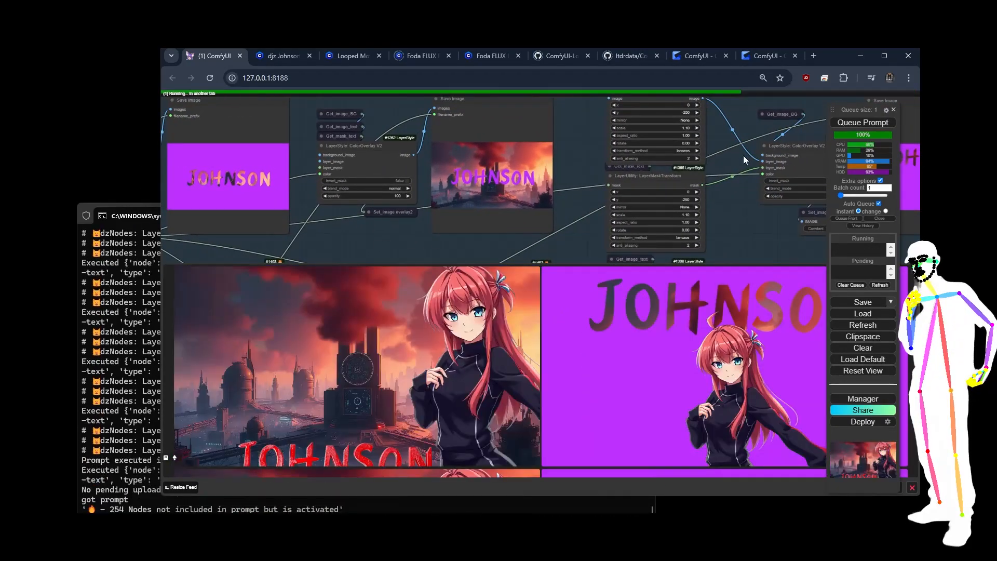
drag(744, 169, 518, 163)
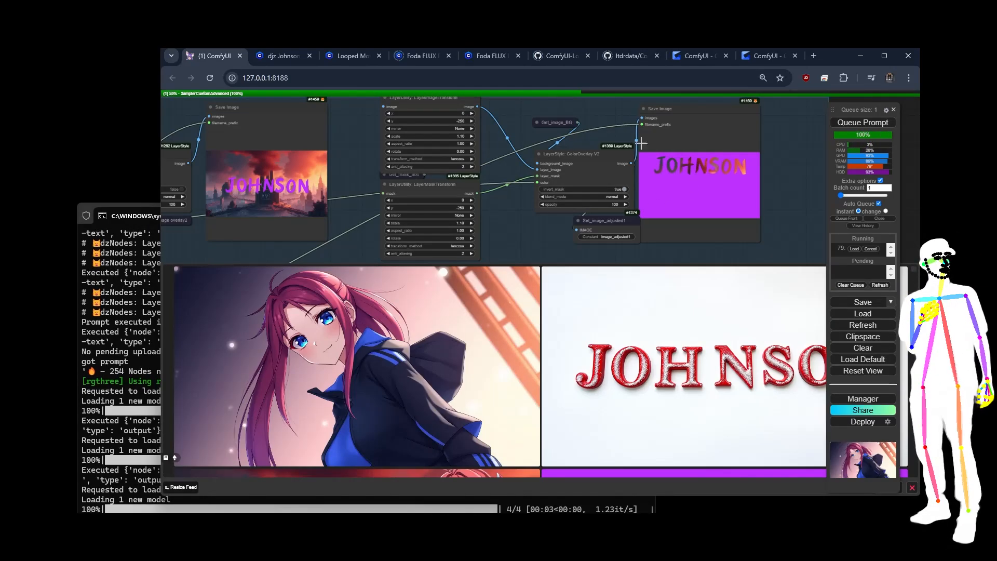
scroll(249, 188, up, 5)
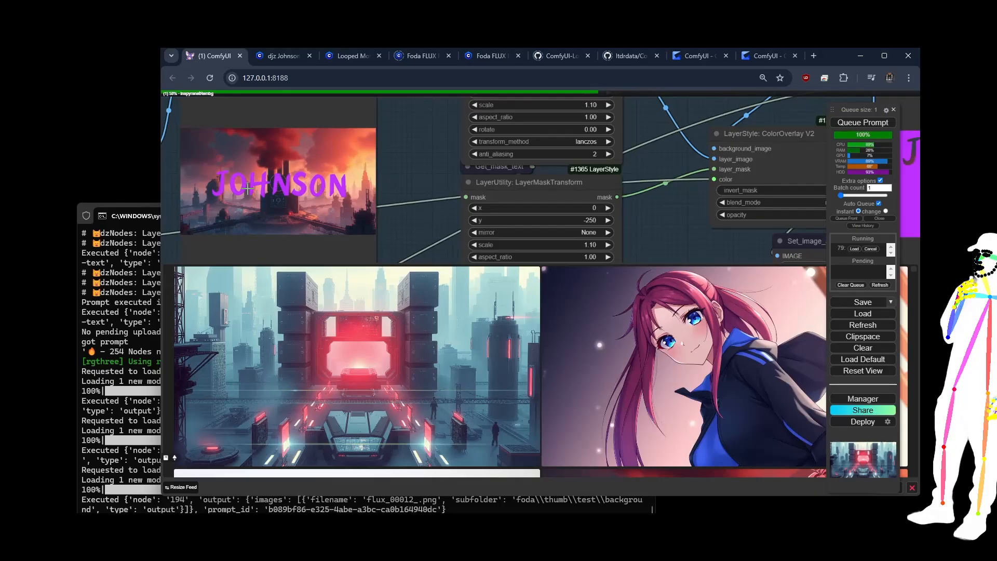
scroll(248, 188, down, 5)
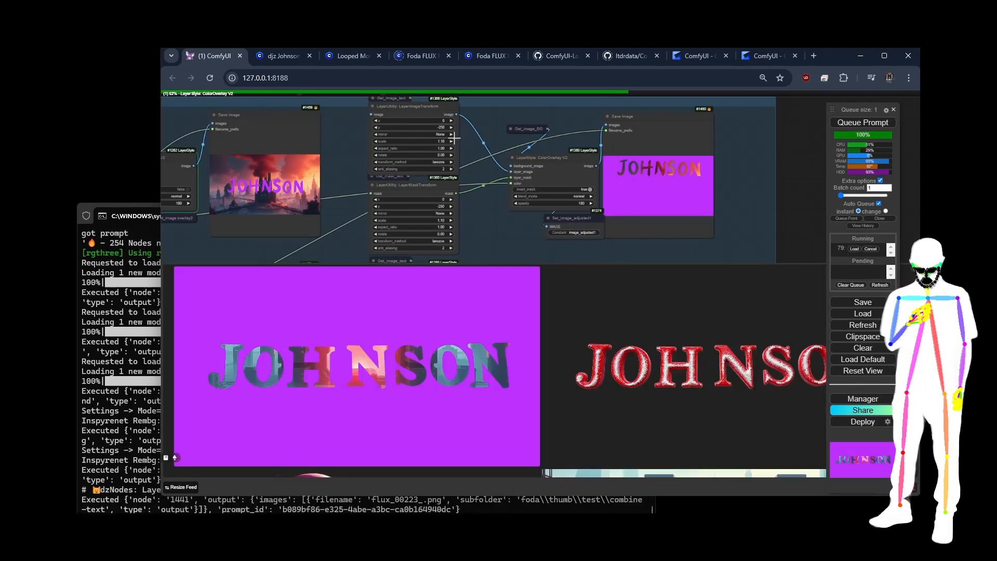
Set the scale to 0.9 in the upper LayerImageTransform and LayerMaskTransform nodes of the text and background group
click(439, 139)
text(0.)
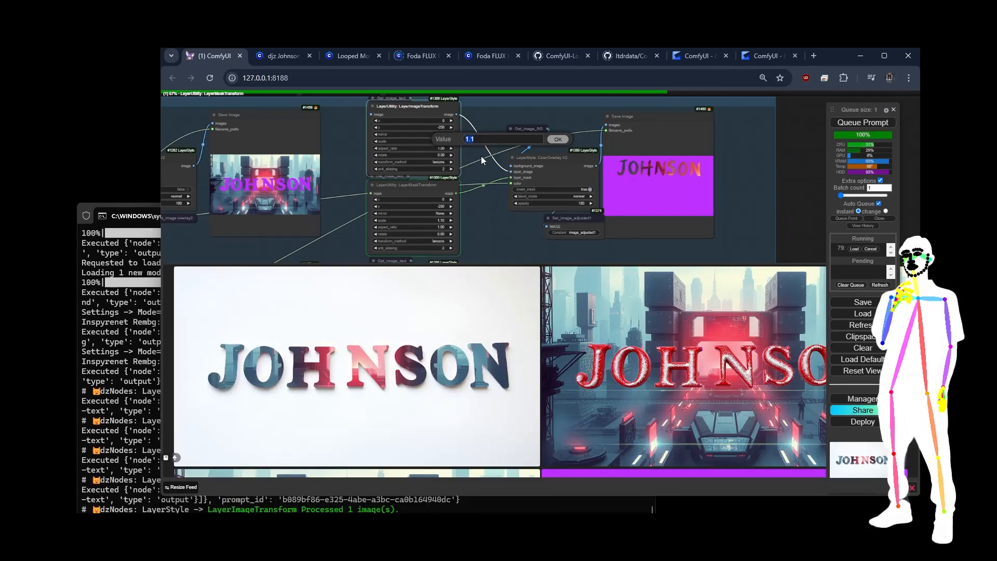
text(9)
key(Return)
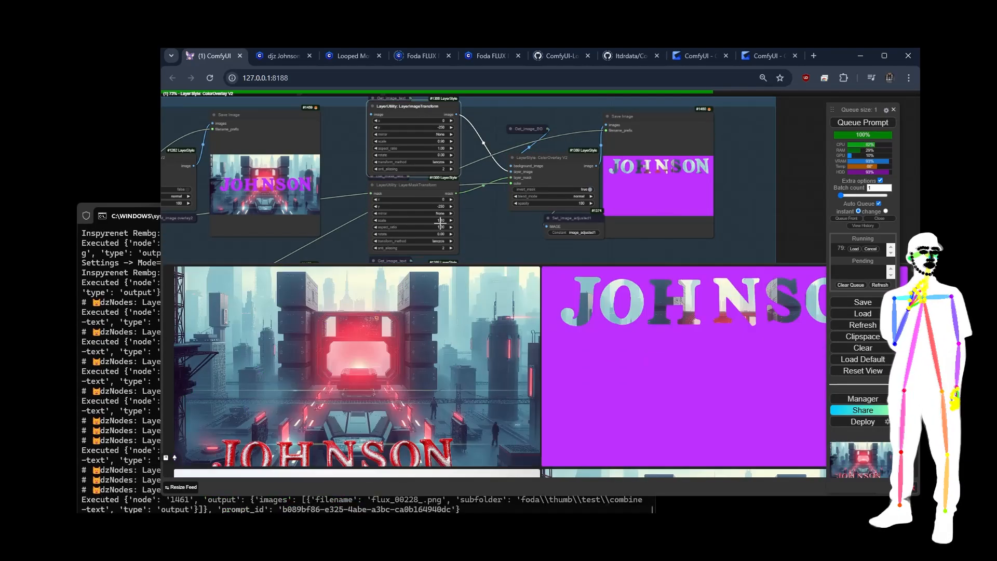
click(439, 221)
text(0.9)
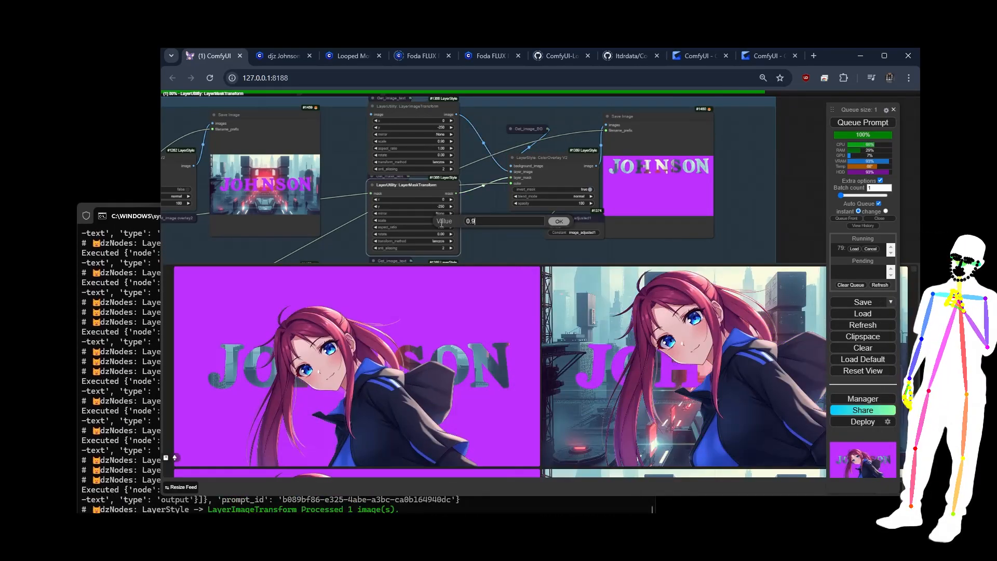
key(Return)
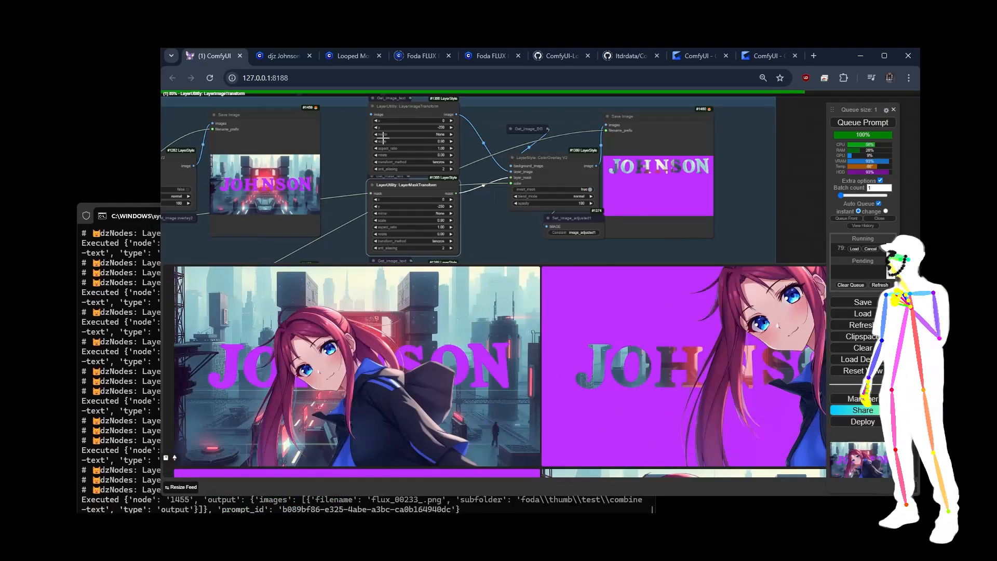
Reduce the scale to 0.7 in both the upper LayerImageTransform and LayerMaskTransform nodes
click(440, 141)
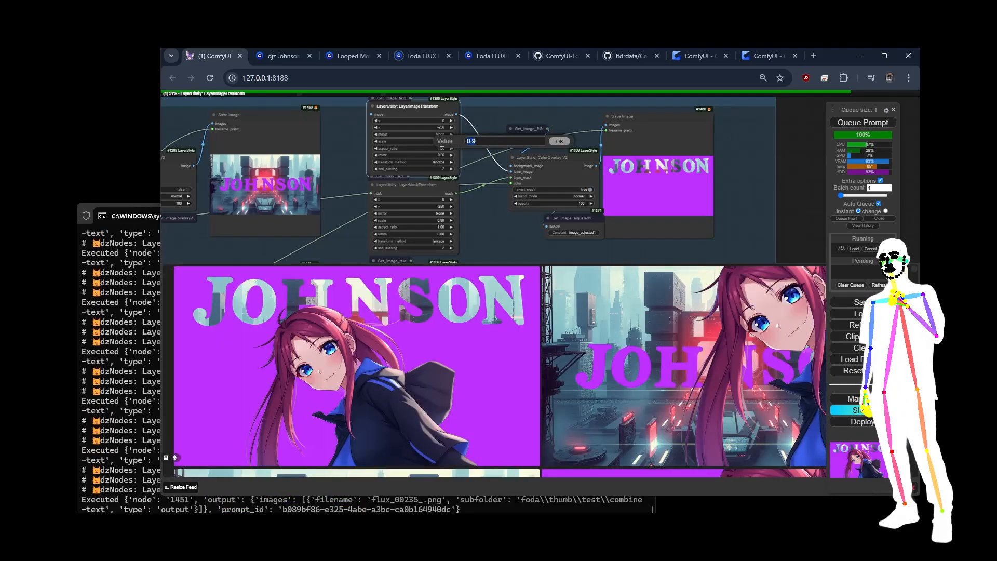
text(0.7)
key(Return)
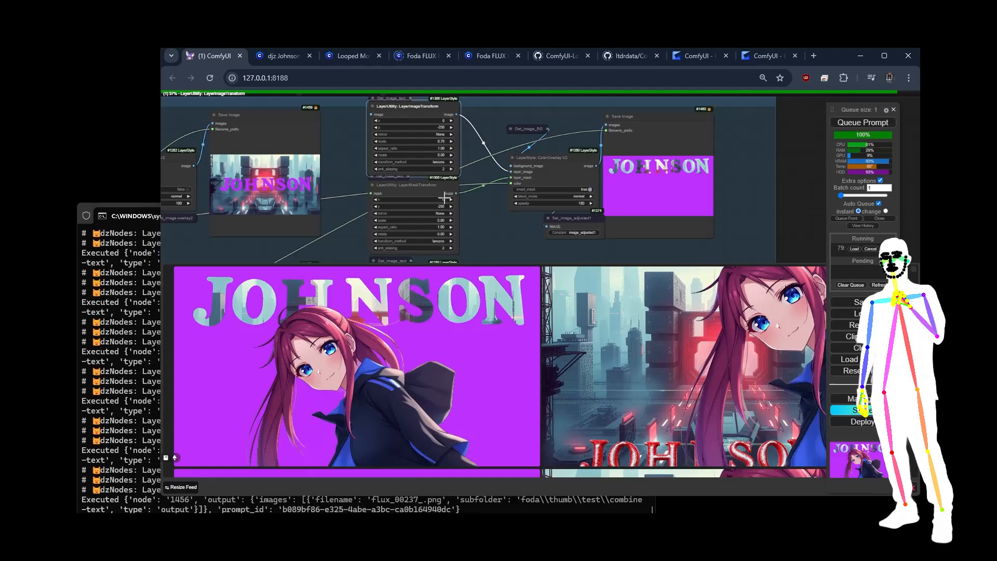
click(441, 220)
text(0.)
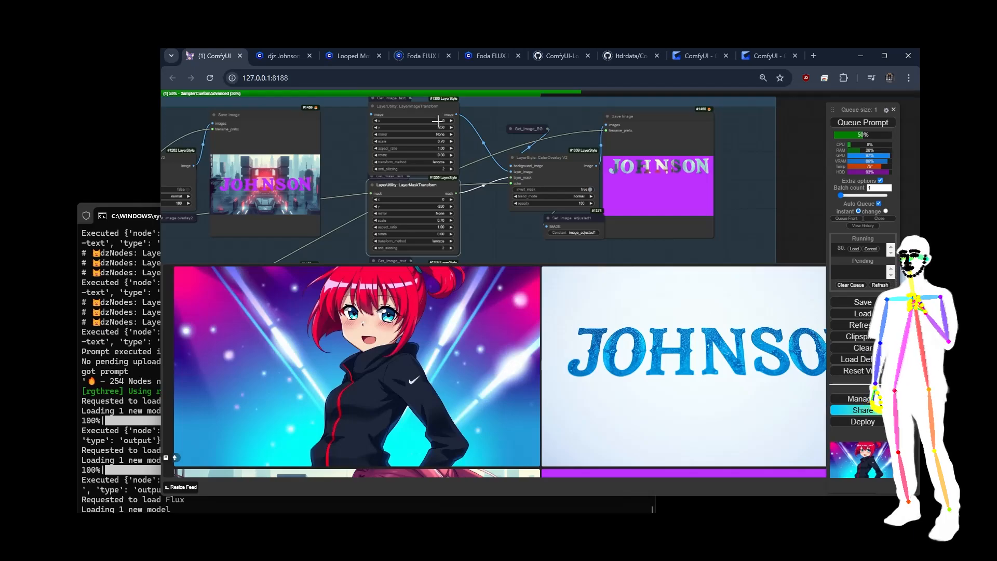
Try to enter a negative x offset in the upper LayerImageTransform node
click(437, 120)
text(-)
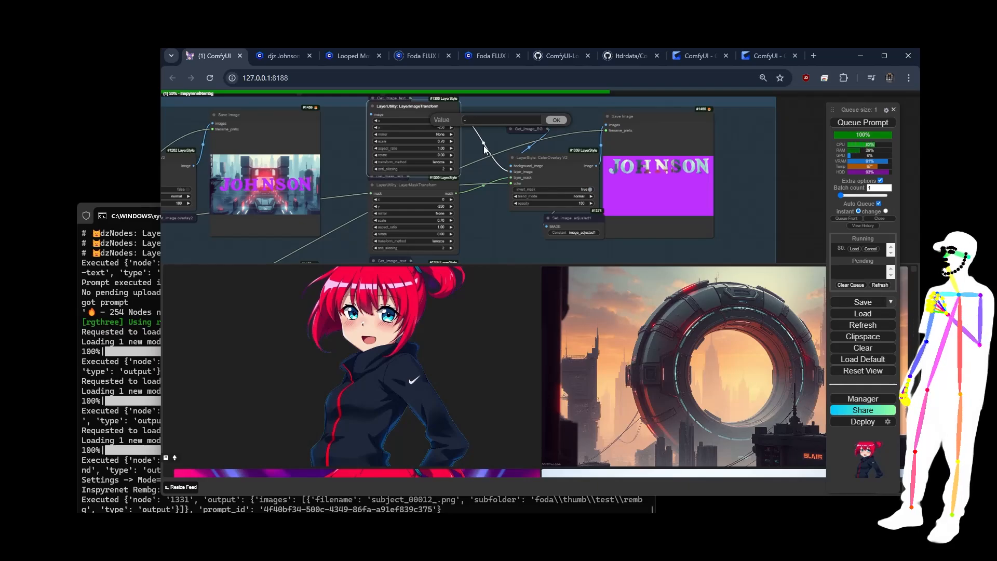
key(BackSpace)
key(BackSpace)
key(BackSpace)
text(`00)
key(Return)
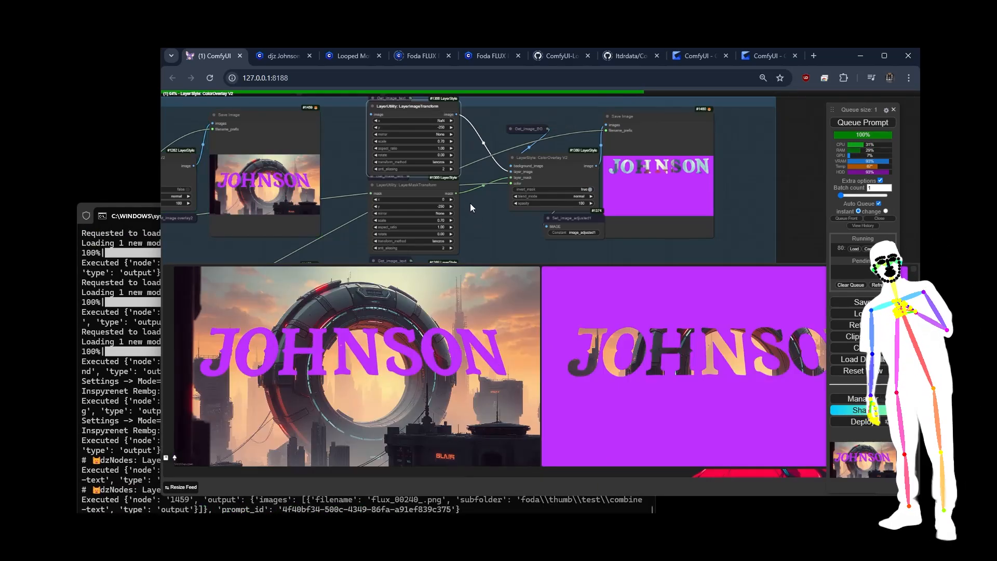
Set the x offset of the upper LayerMaskTransform node to -100
click(442, 200)
text(-)
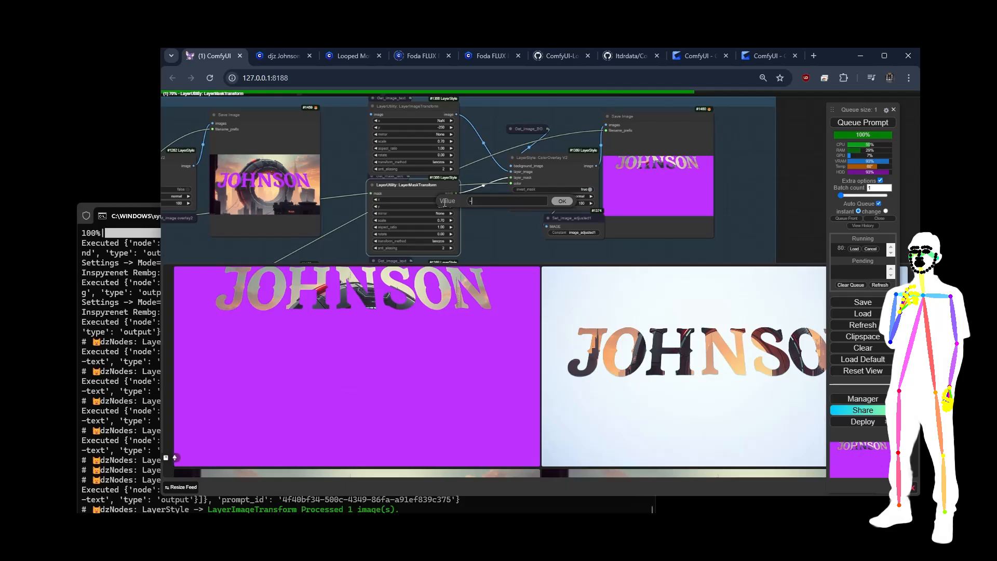
text(100)
key(Return)
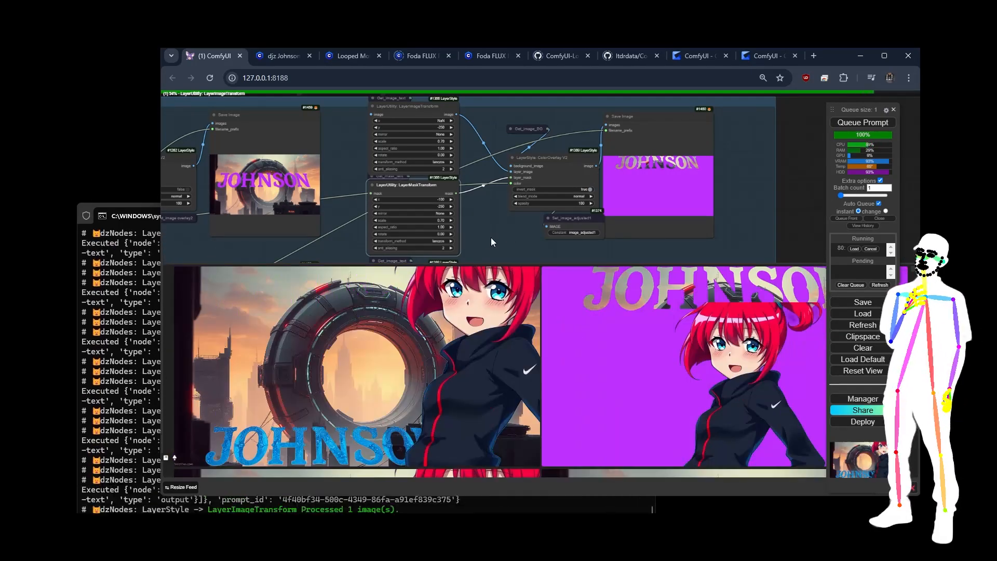
Correct the x offset of the red-outlined LayerImageTransform node to -100
scroll(491, 235, down, 3)
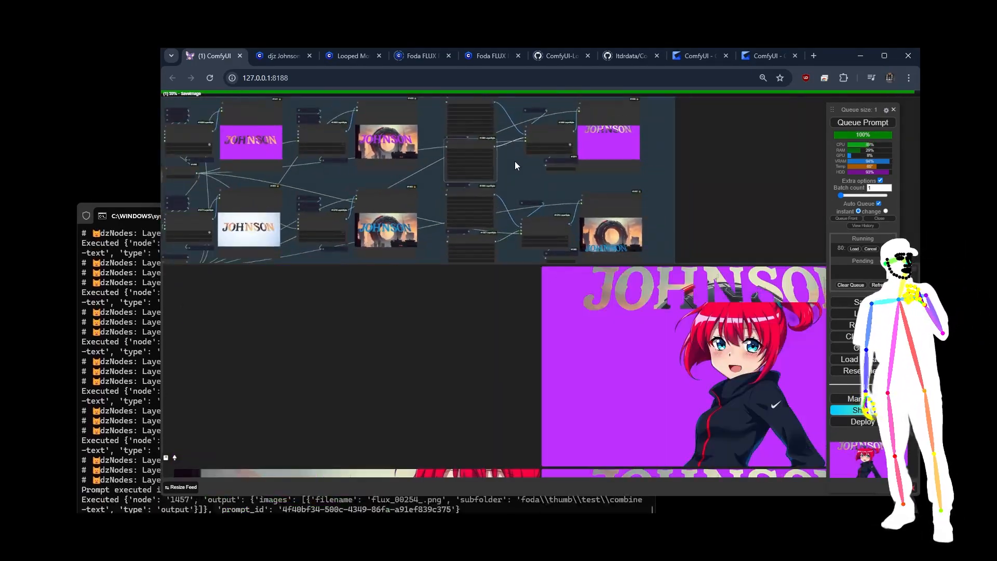
scroll(519, 188, up, 3)
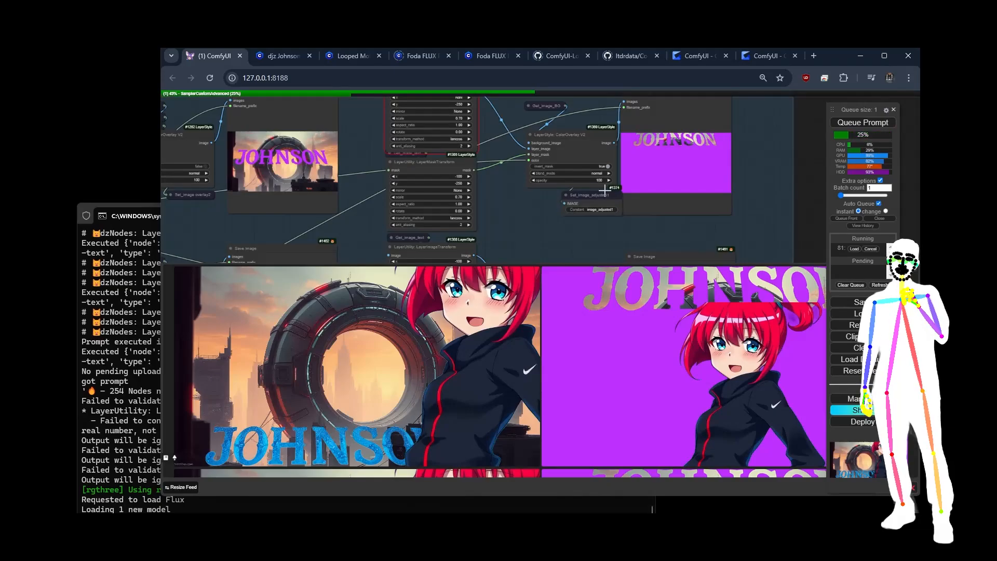
scroll(513, 201, down, 3)
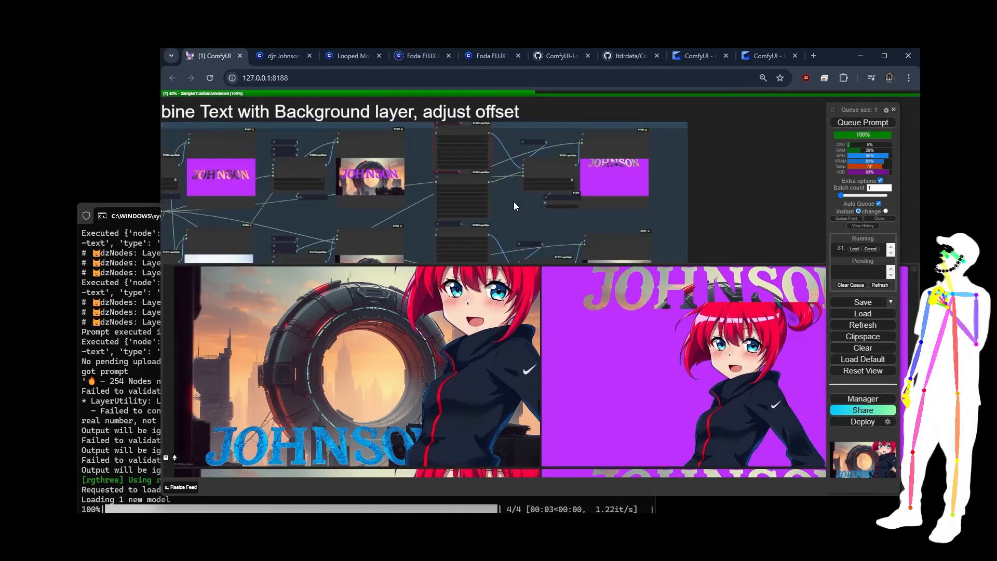
scroll(510, 146, up, 3)
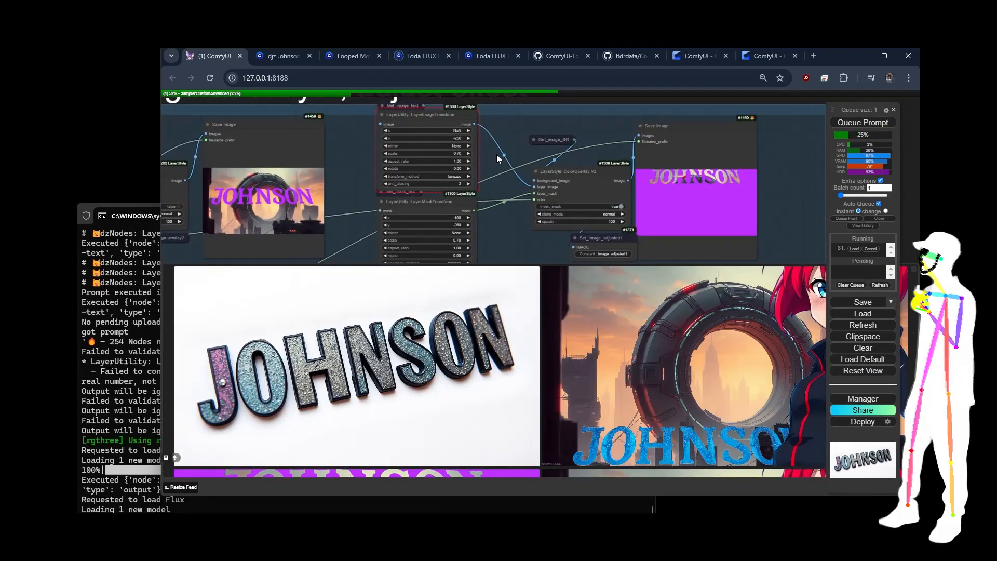
drag(493, 168, 495, 201)
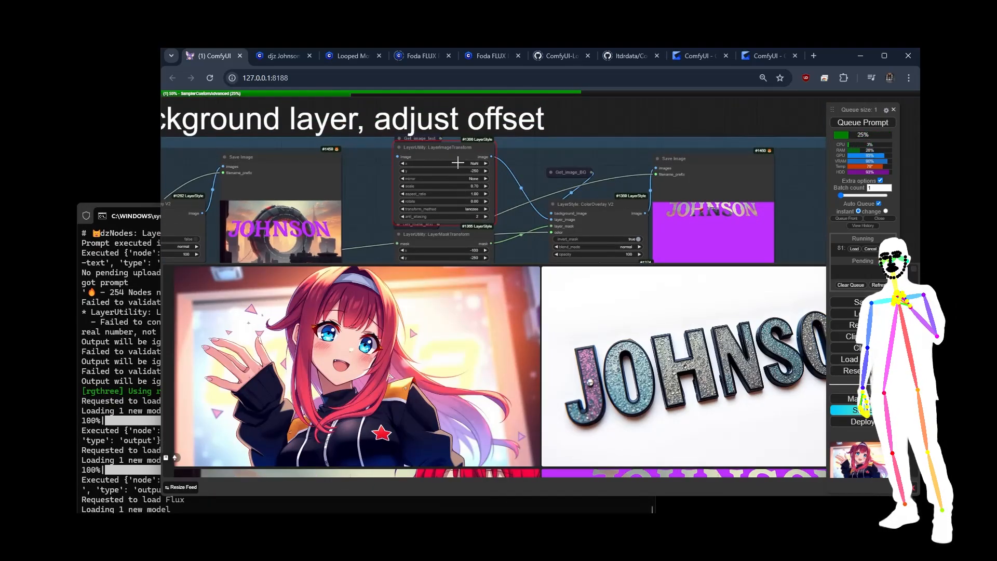
text(100)
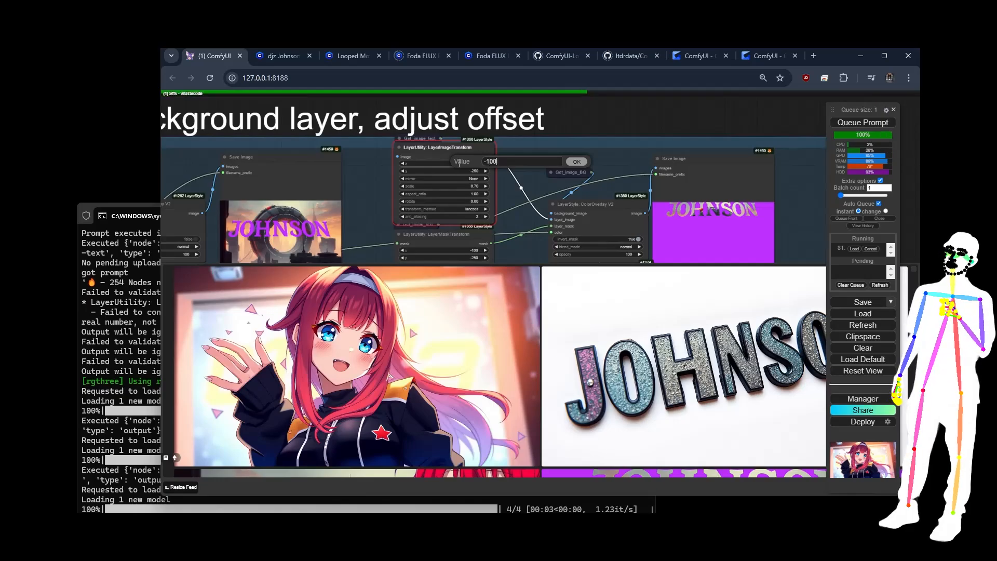
key(Return)
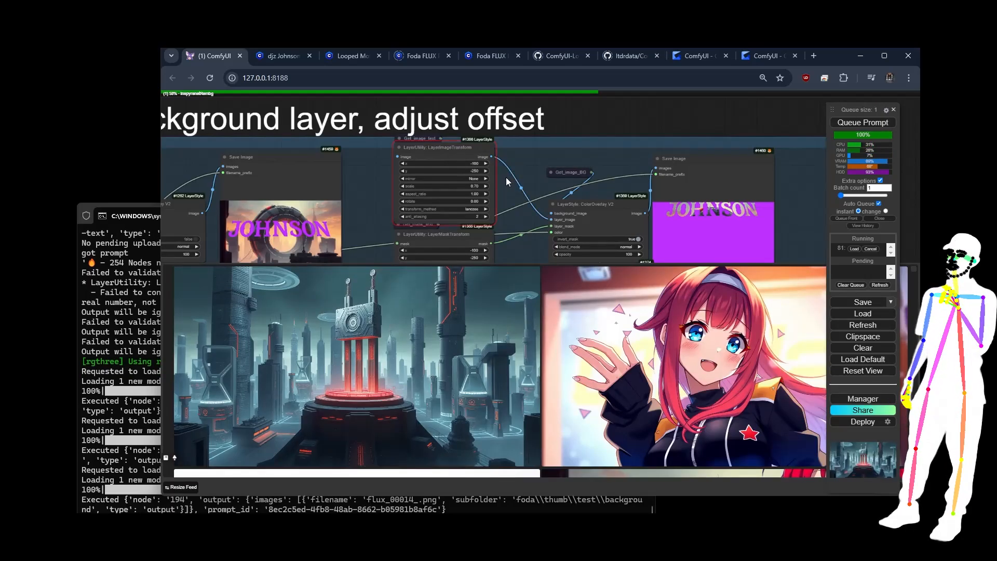
scroll(353, 145, down, 5)
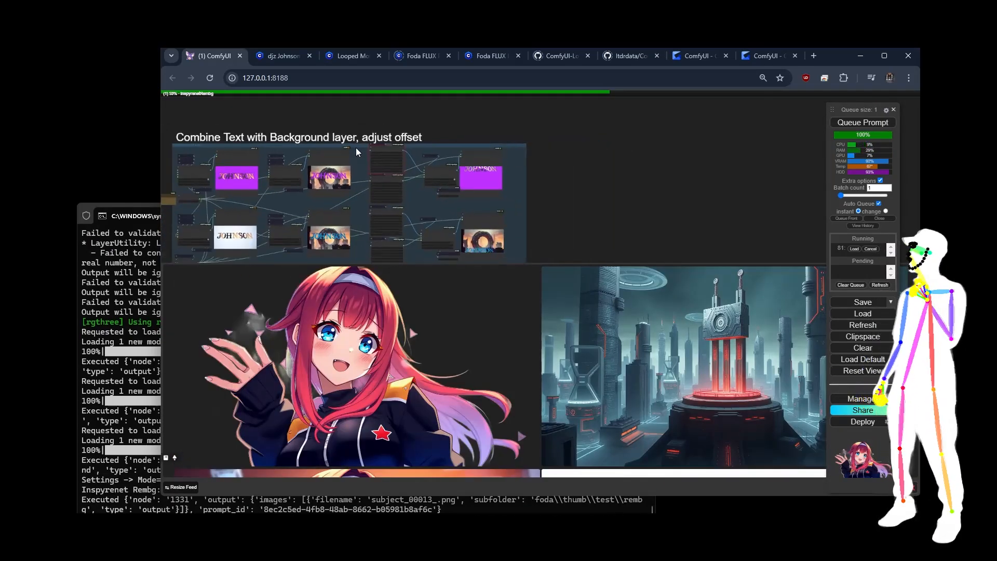
Set the image2image denoise value in the subject generation group to 0.20
scroll(357, 148, down, 2)
drag(553, 222, 825, 152)
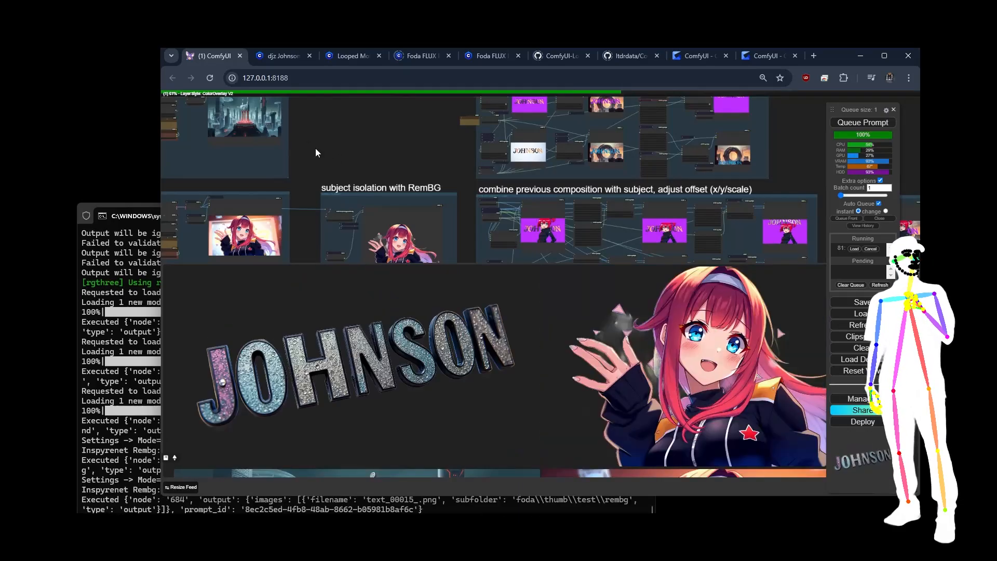
drag(315, 148, 596, 124)
scroll(276, 241, up, 2)
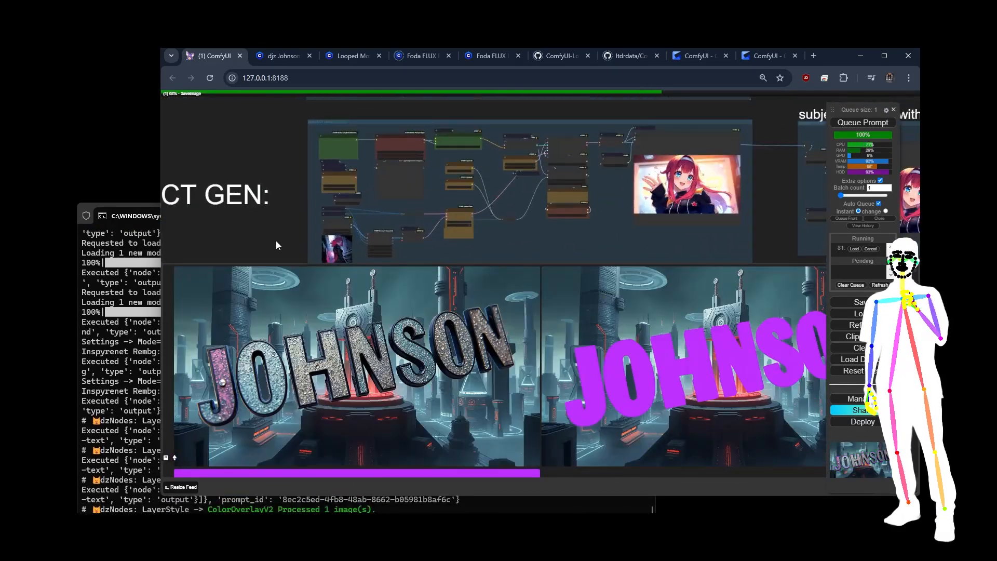
scroll(467, 171, up, 5)
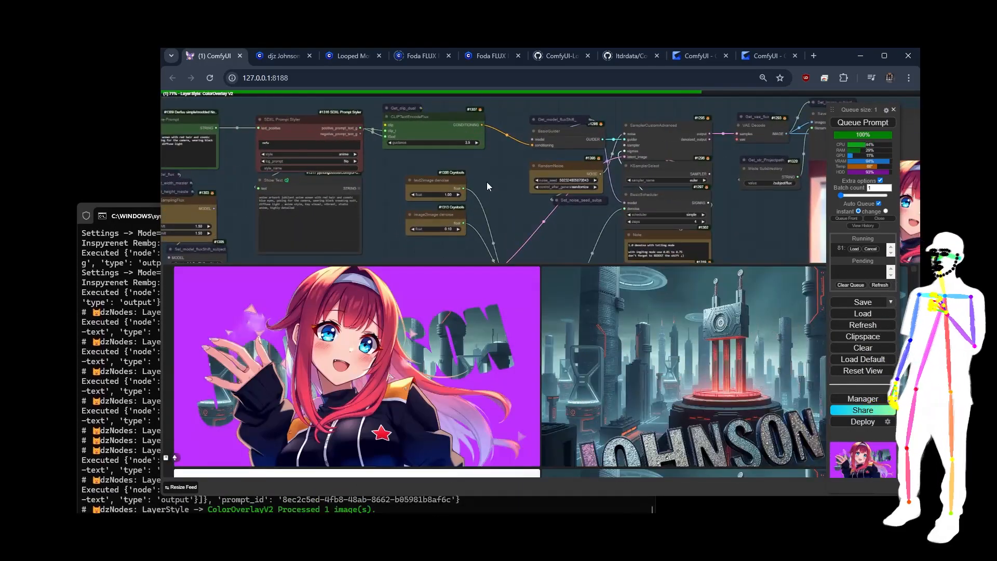
drag(487, 186, 544, 96)
click(510, 188)
drag(555, 206, 664, 267)
click(322, 167)
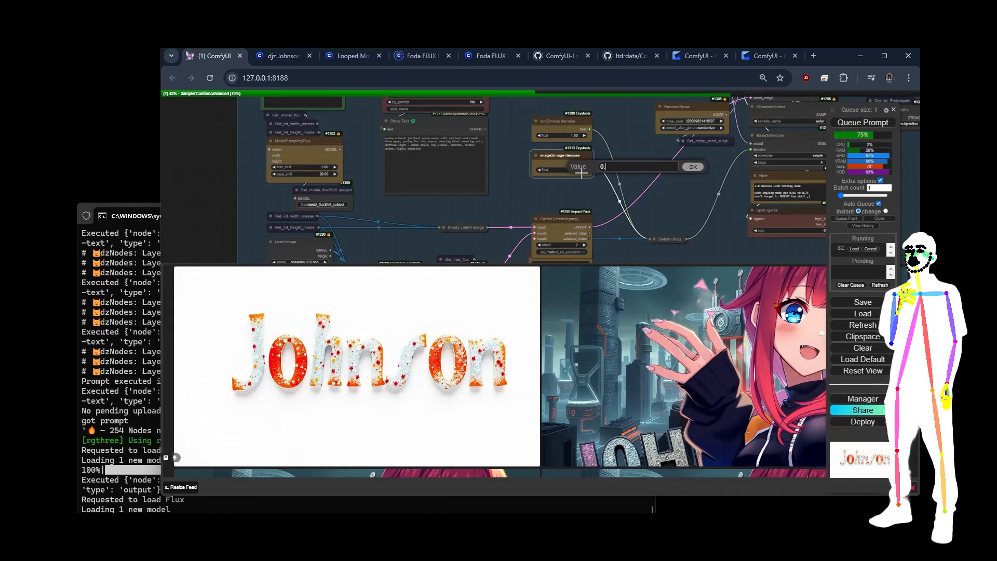
key(Return)
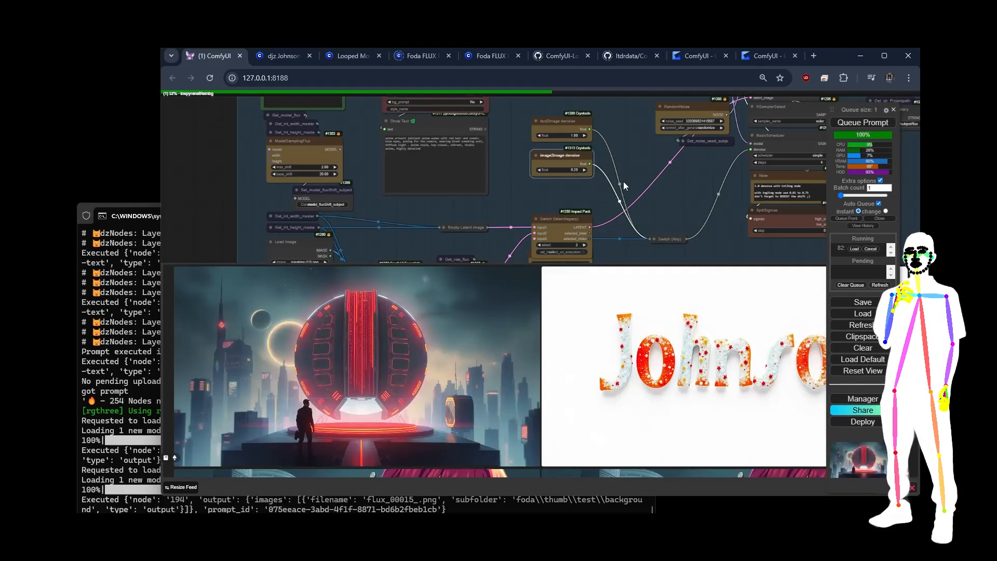
Set the base_shift of the subject group's ModelSamplingFlux node to 2.00
drag(404, 204, 364, 205)
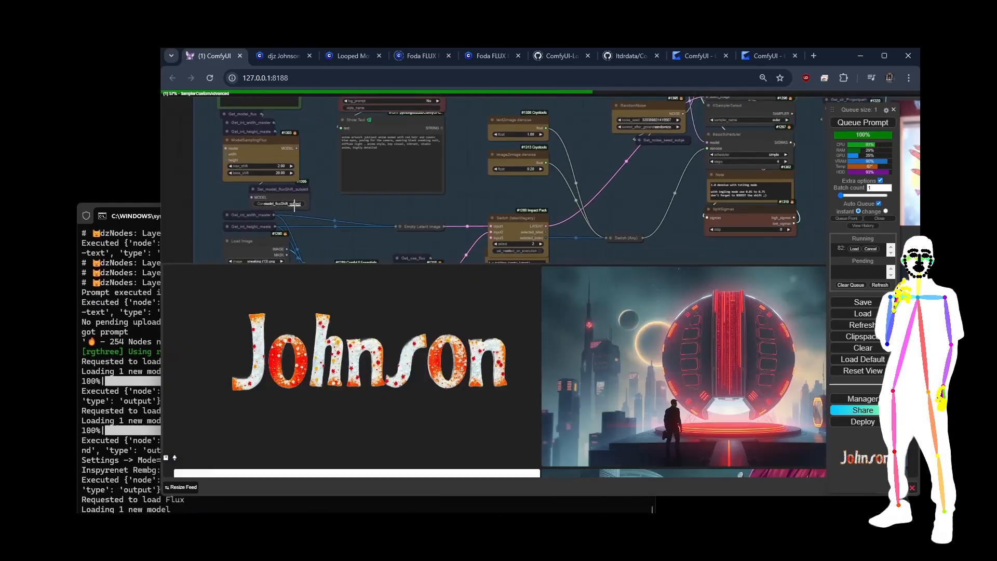
scroll(331, 212, down, 6)
scroll(331, 212, up, 7)
scroll(329, 212, up, 3)
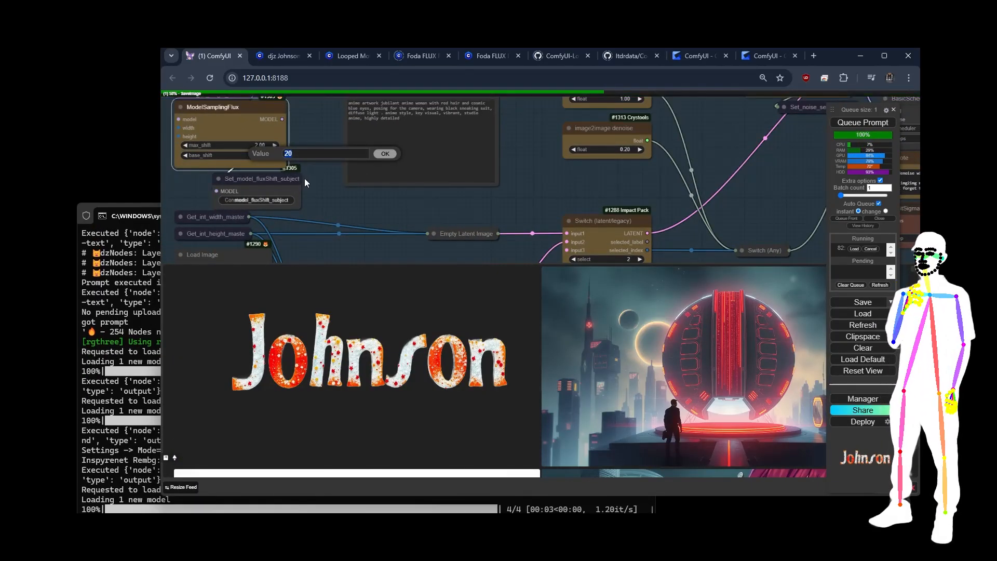
key(Return)
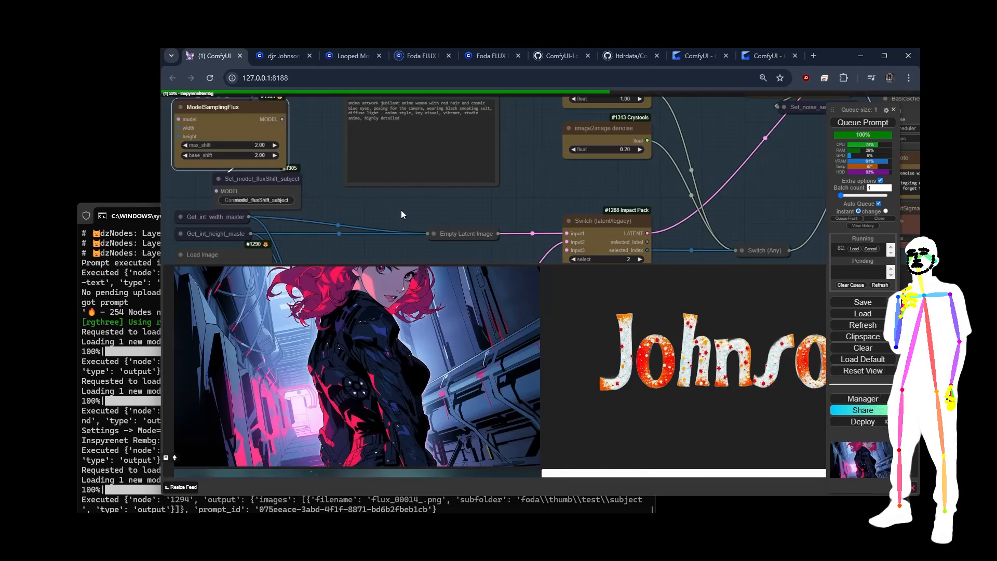
Change the resize method of the subject group's Image Resize node to keep proportion
scroll(322, 203, down, 8)
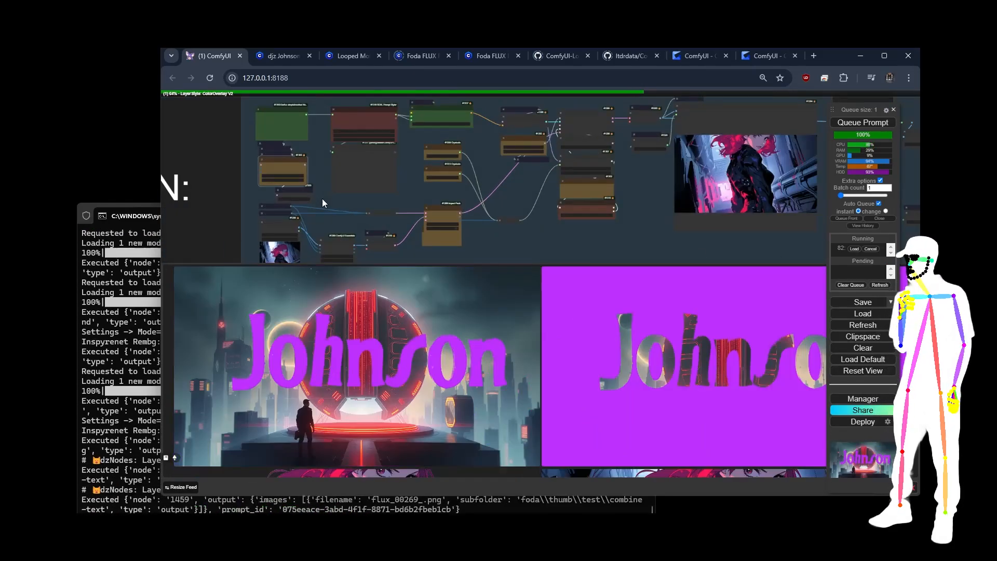
scroll(321, 202, down, 9)
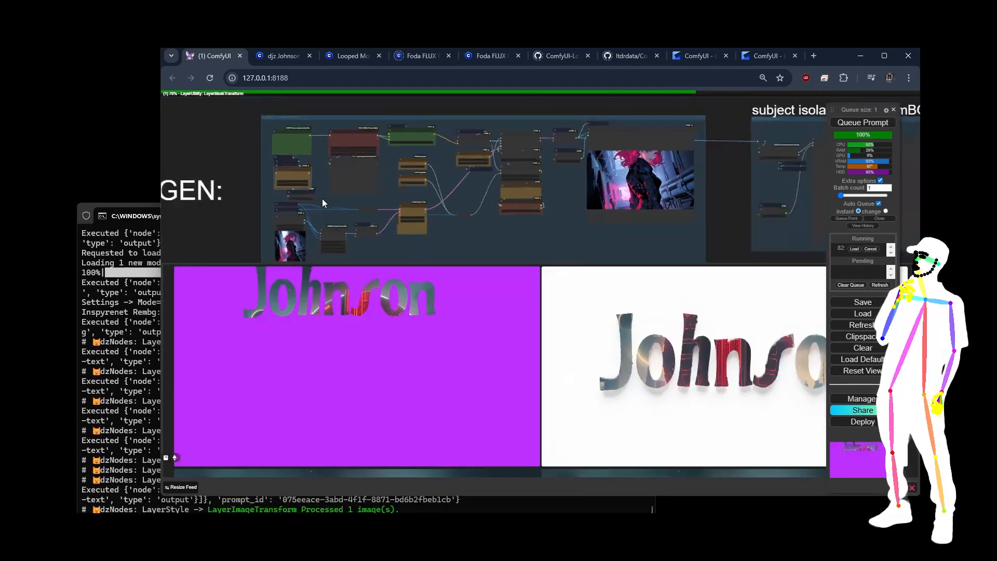
scroll(322, 223, up, 10)
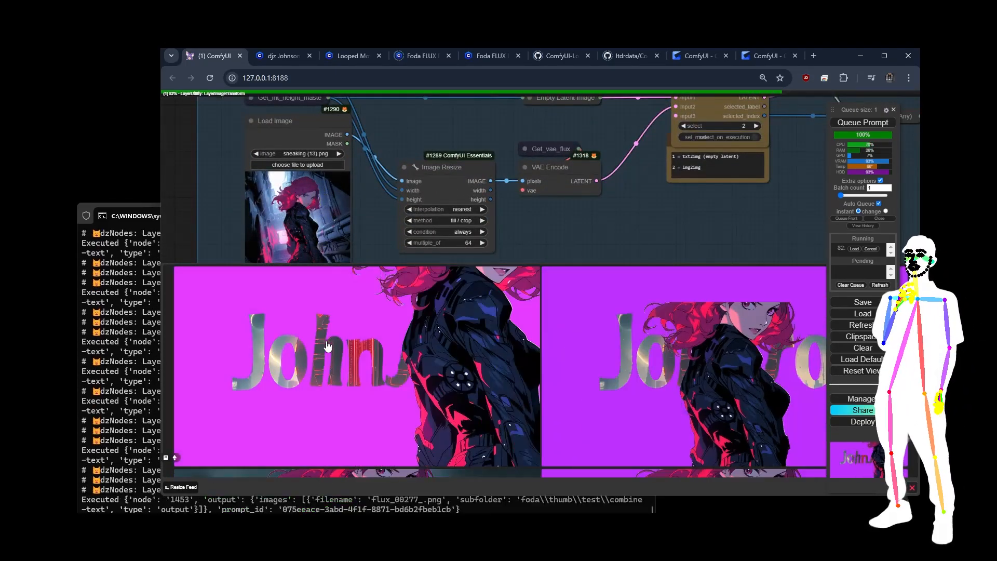
click(451, 220)
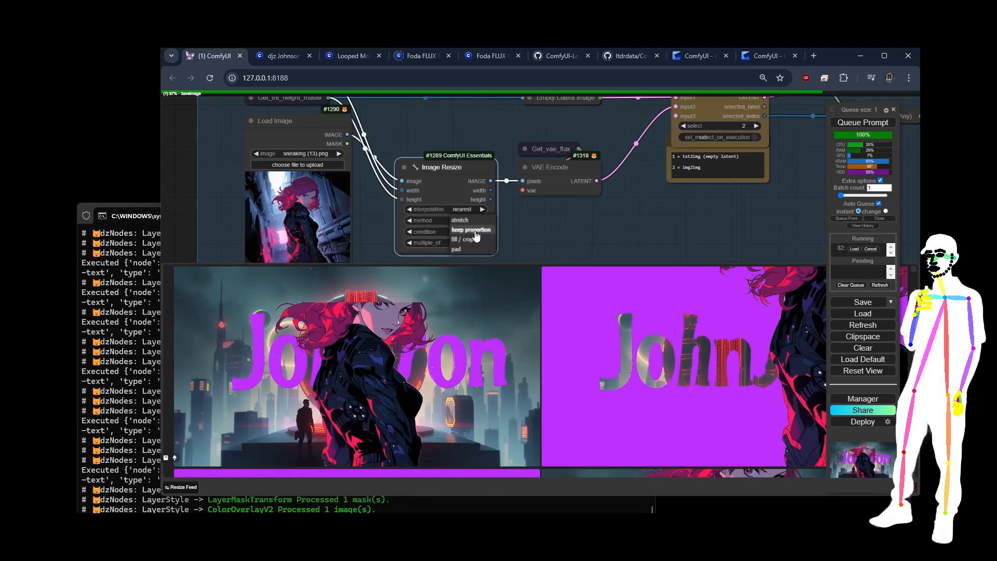
click(491, 234)
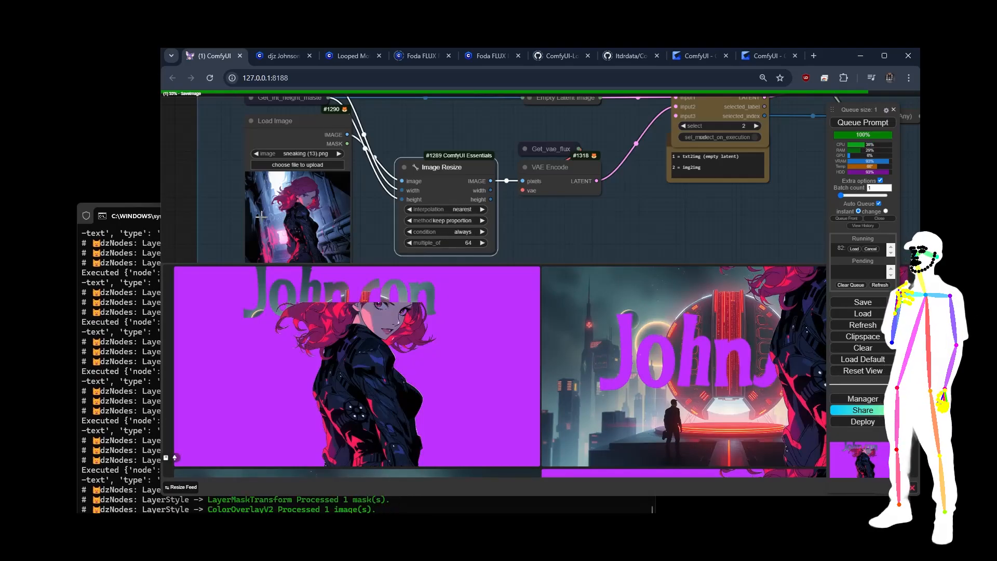
Copy the hex code #ffbf30 from the Note node and enter it as the Color node's value
scroll(204, 213, down, 5)
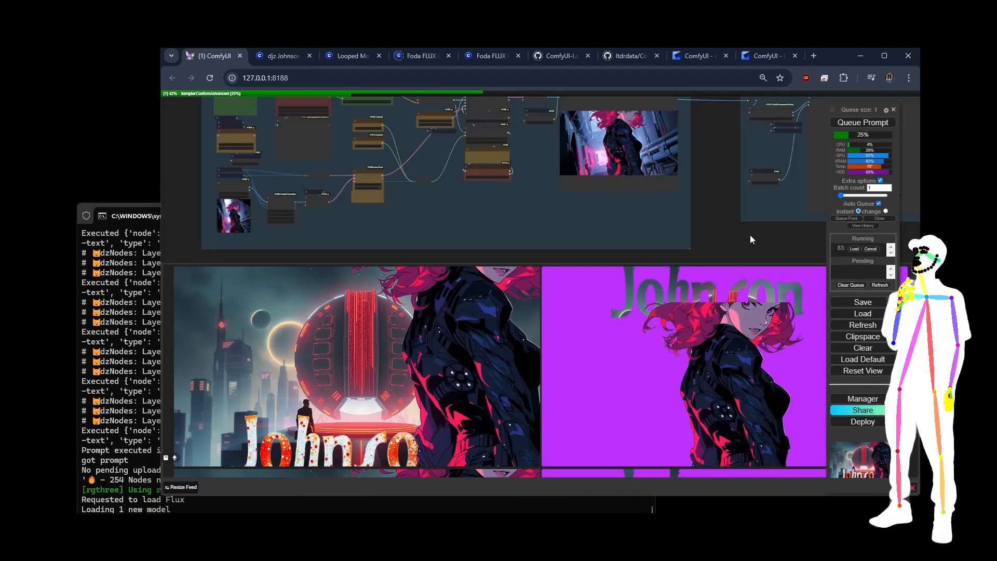
drag(737, 224, 252, 557)
drag(447, 230, 429, 93)
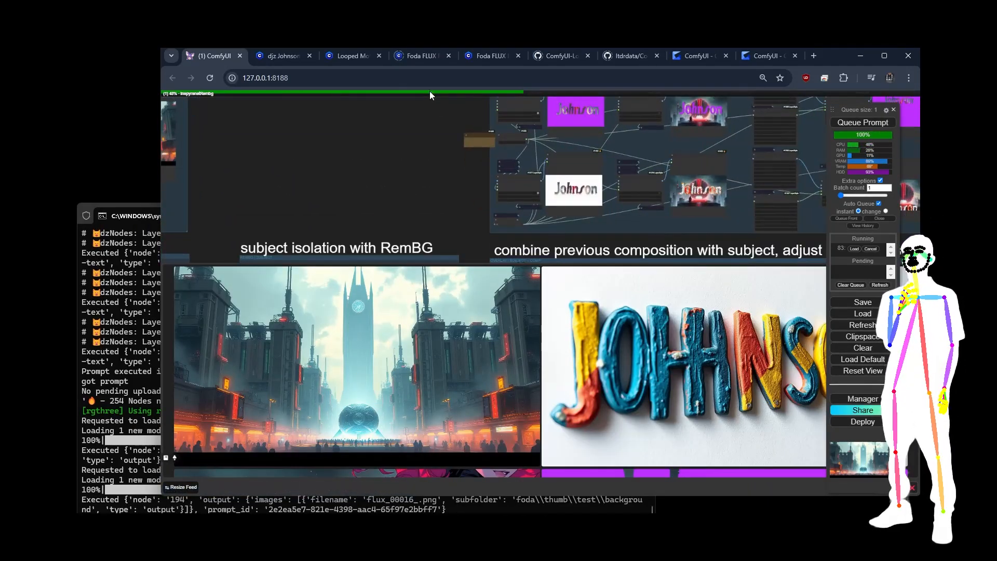
scroll(435, 145, up, 6)
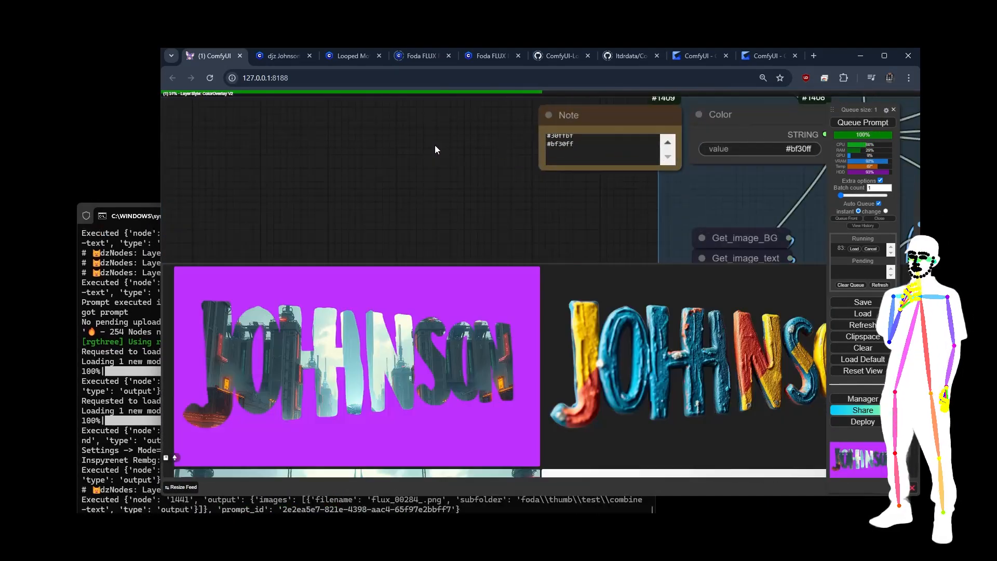
click(593, 145)
scroll(593, 142, up, 1)
click(583, 143)
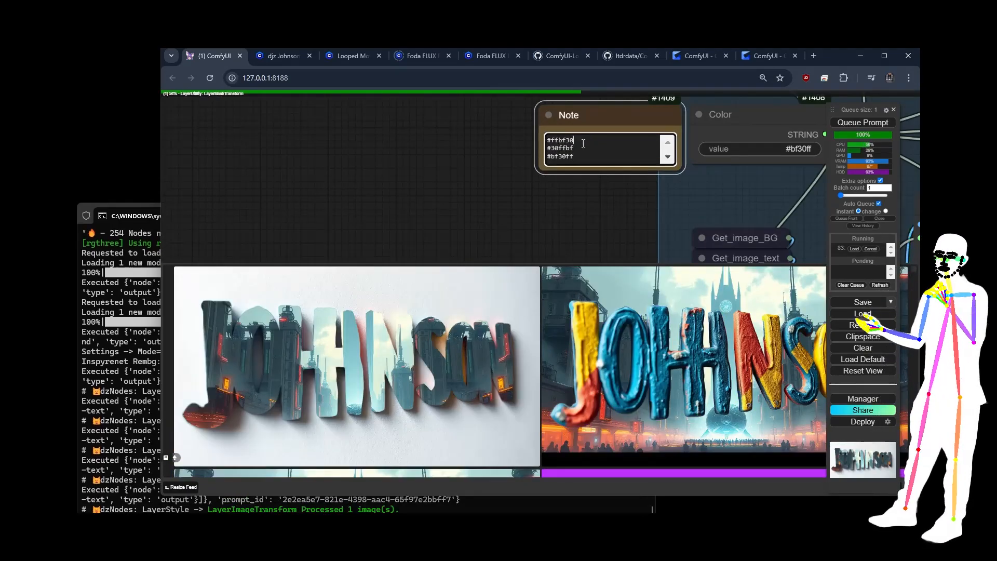
key(shift+Home)
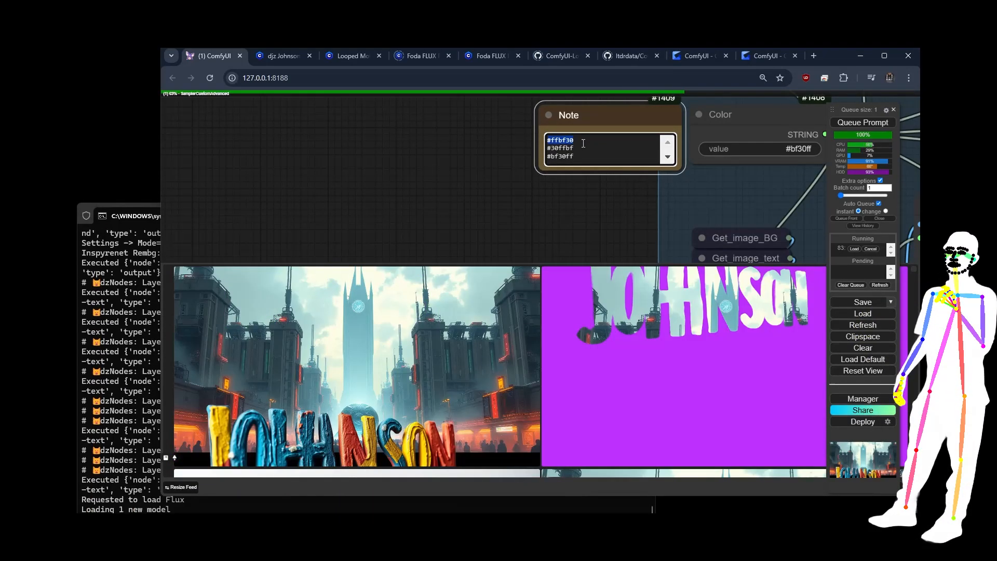
scroll(437, 192, down, 5)
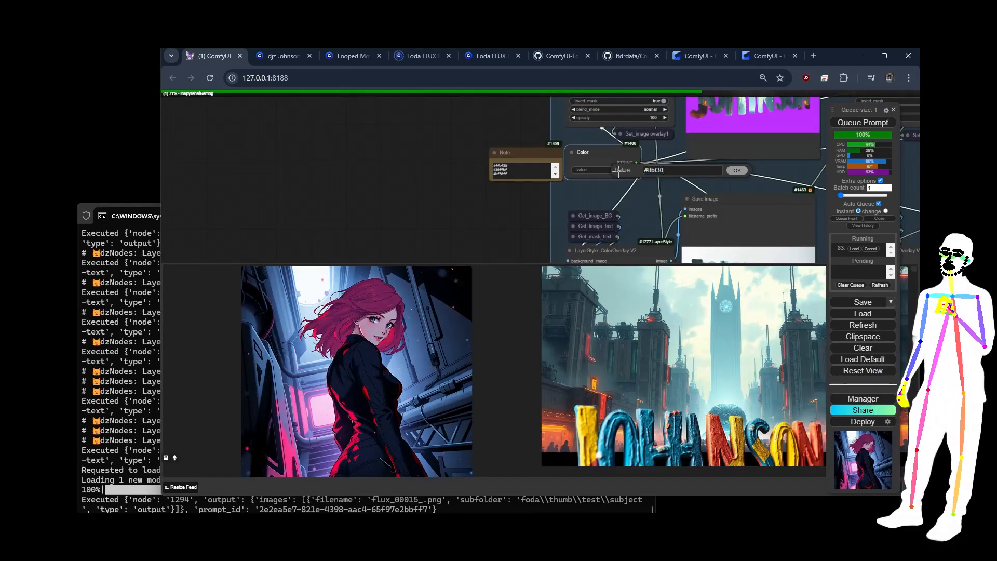
Examine the generated composites in the image feed and in the group combining the previous composition with the subject
scroll(386, 160, down, 10)
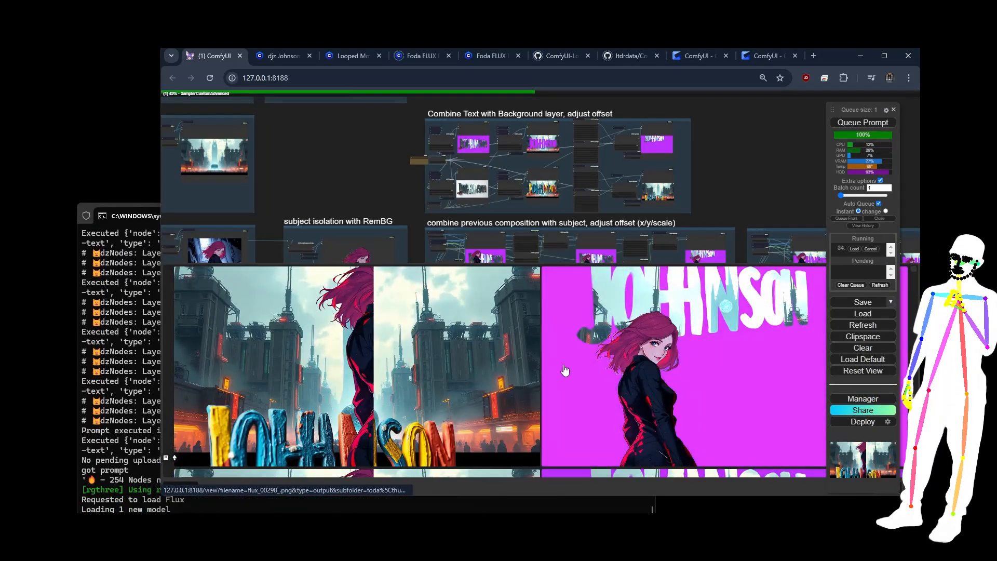
scroll(433, 365, down, 2)
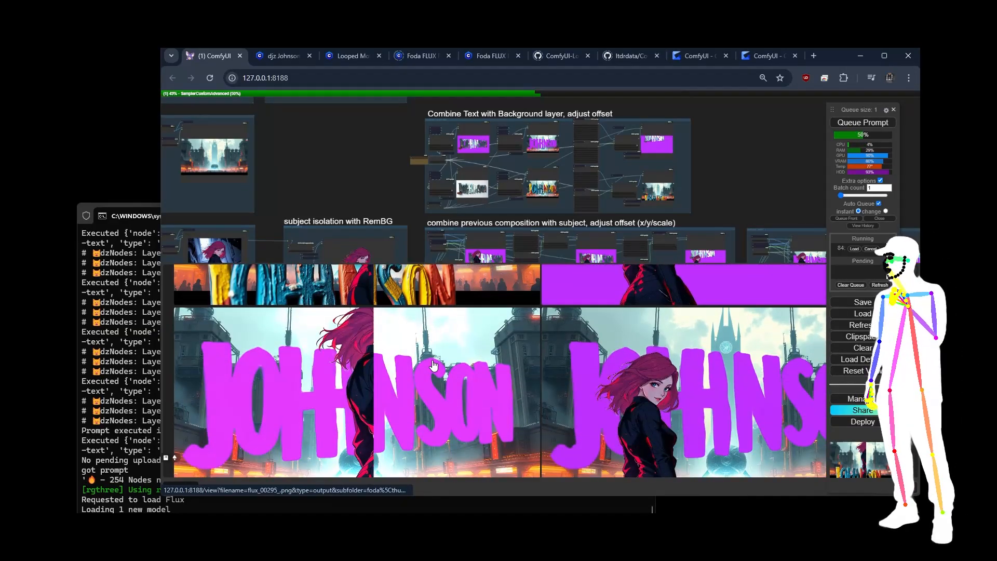
scroll(433, 366, down, 2)
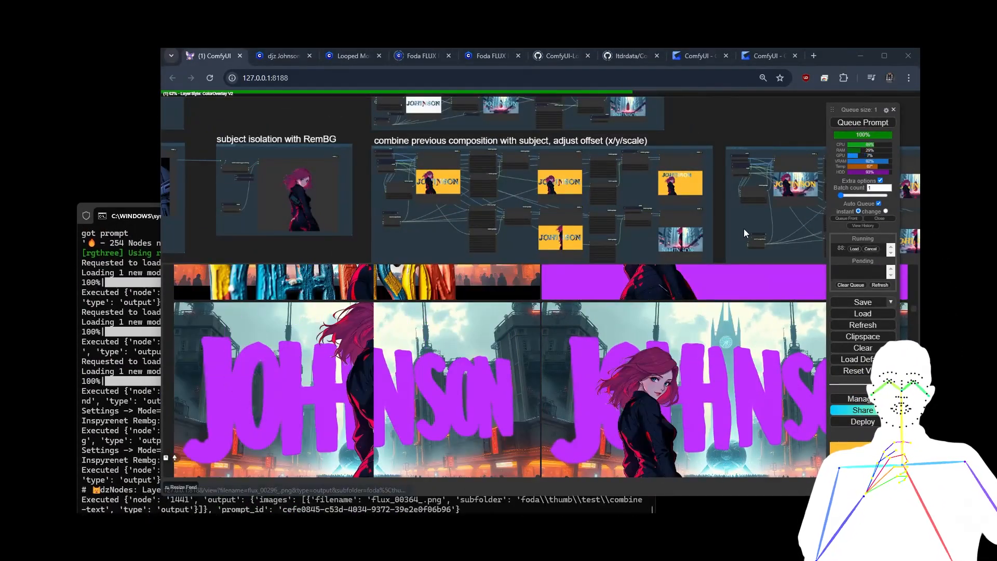
scroll(744, 229, up, 4)
scroll(628, 210, down, 5)
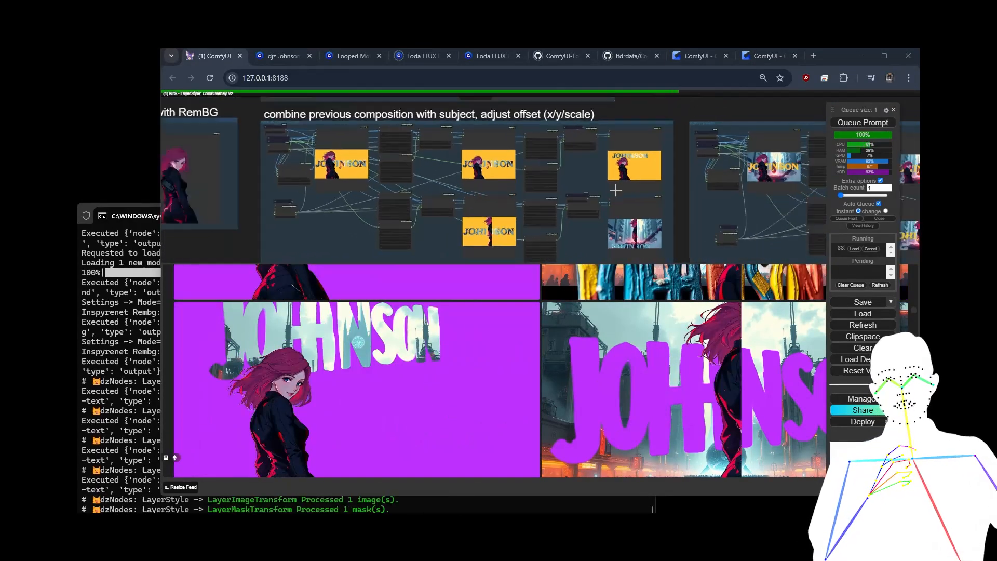
drag(488, 247, 441, 237)
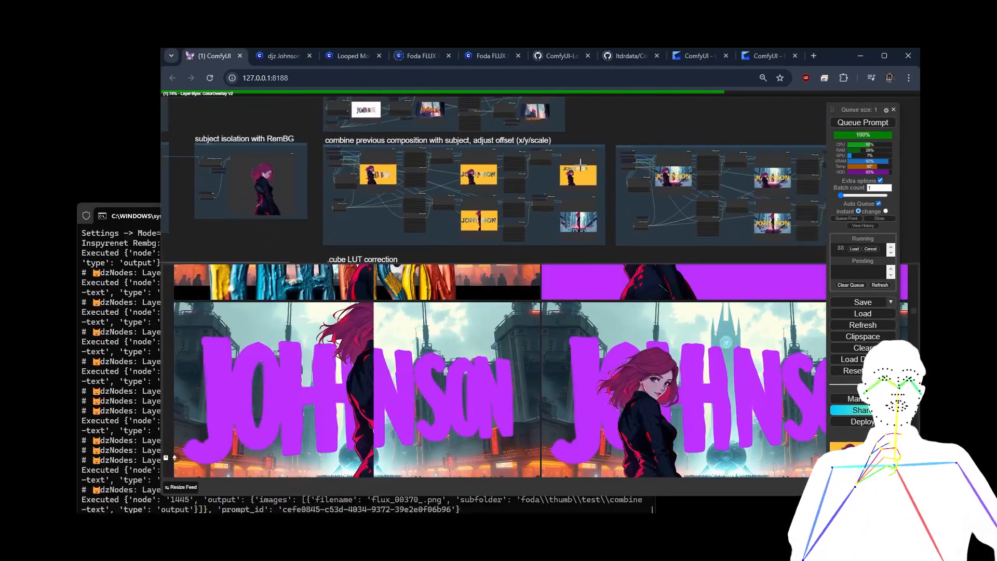
scroll(550, 157, up, 10)
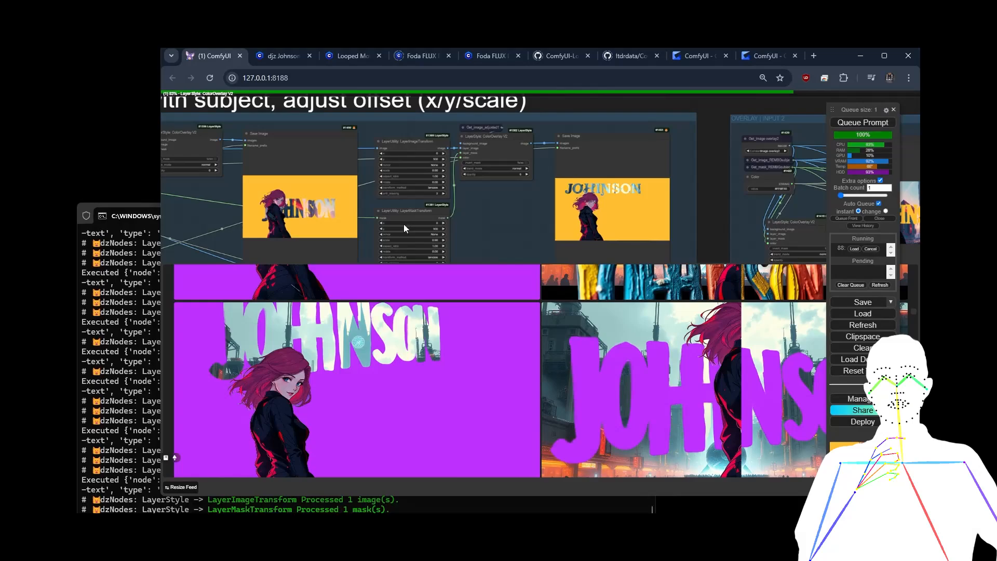
scroll(528, 217, down, 9)
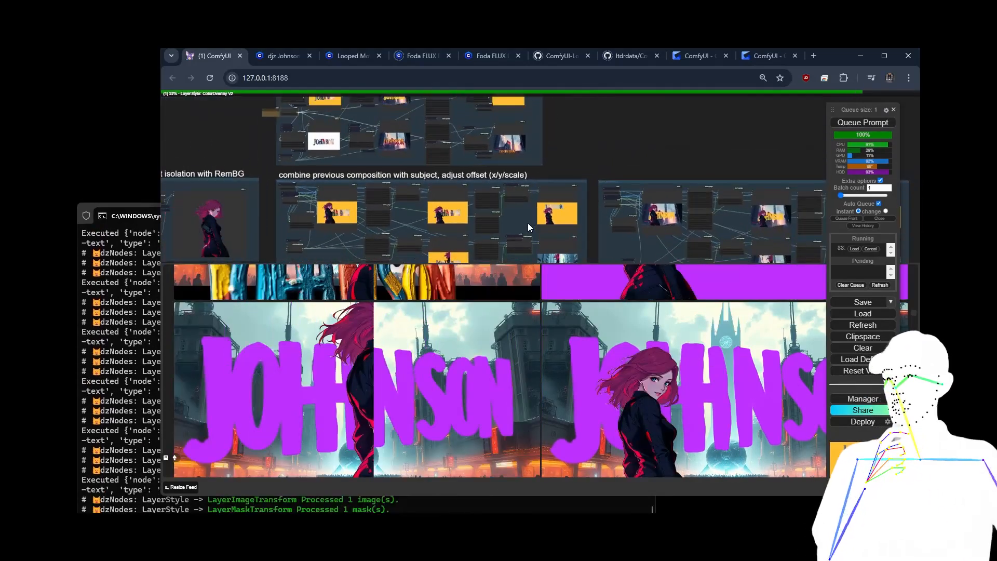
drag(607, 114, 614, 95)
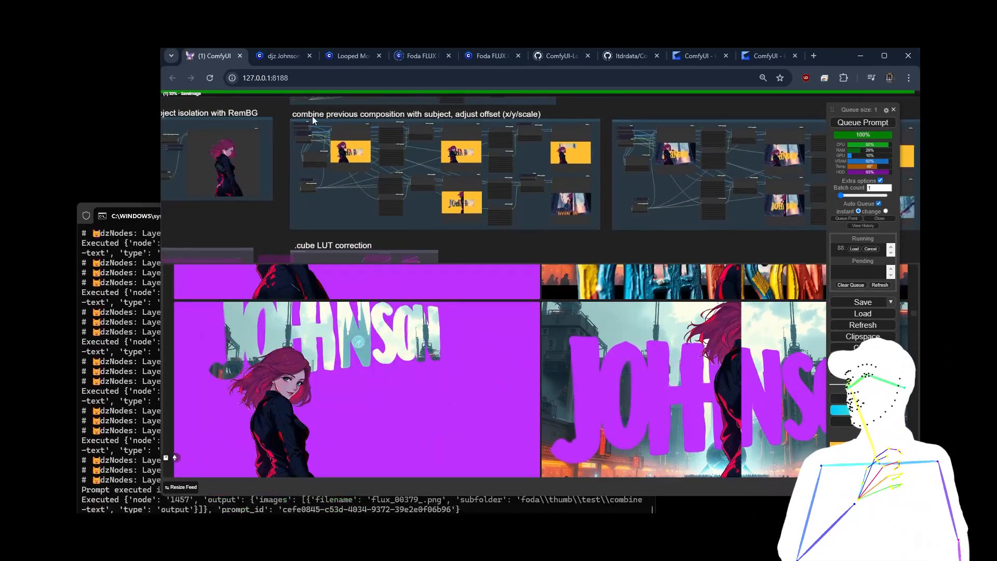
drag(722, 106, 503, 103)
scroll(599, 161, up, 20)
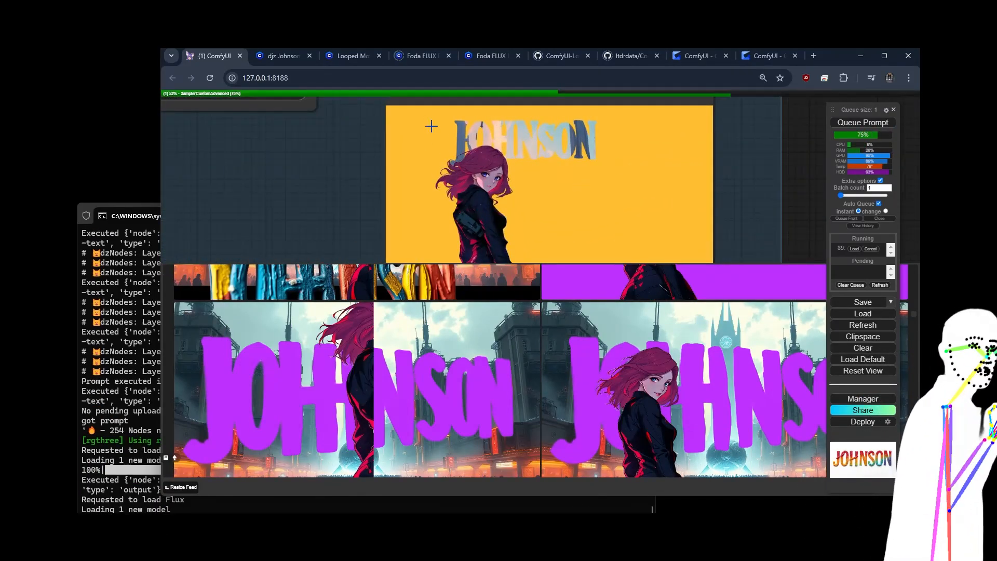
Offset the LayerImageTransform node feeding the yellow-background composite in the second subject-combining group to x 75 and y 50
scroll(670, 194, down, 2)
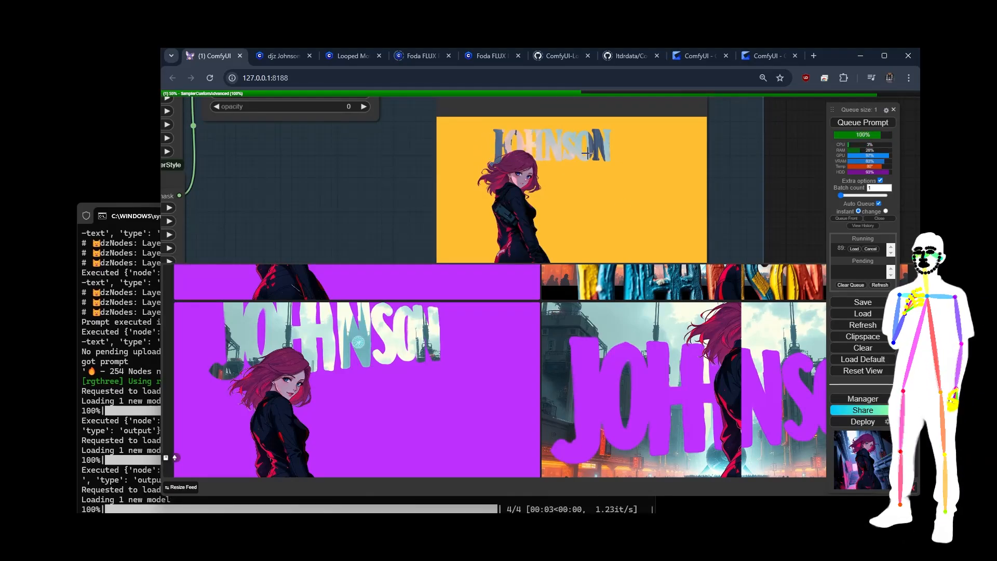
scroll(603, 189, down, 2)
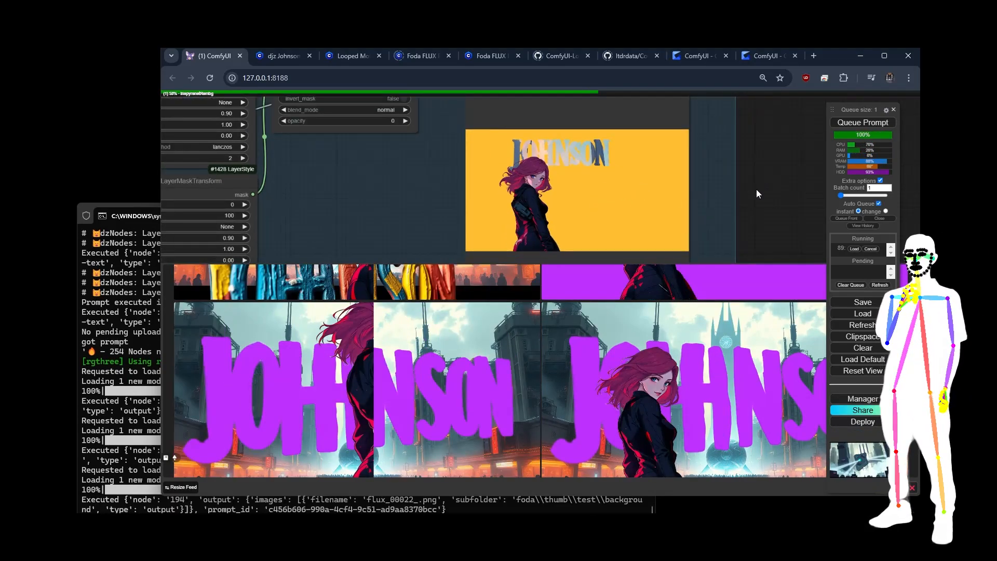
drag(755, 189, 730, 175)
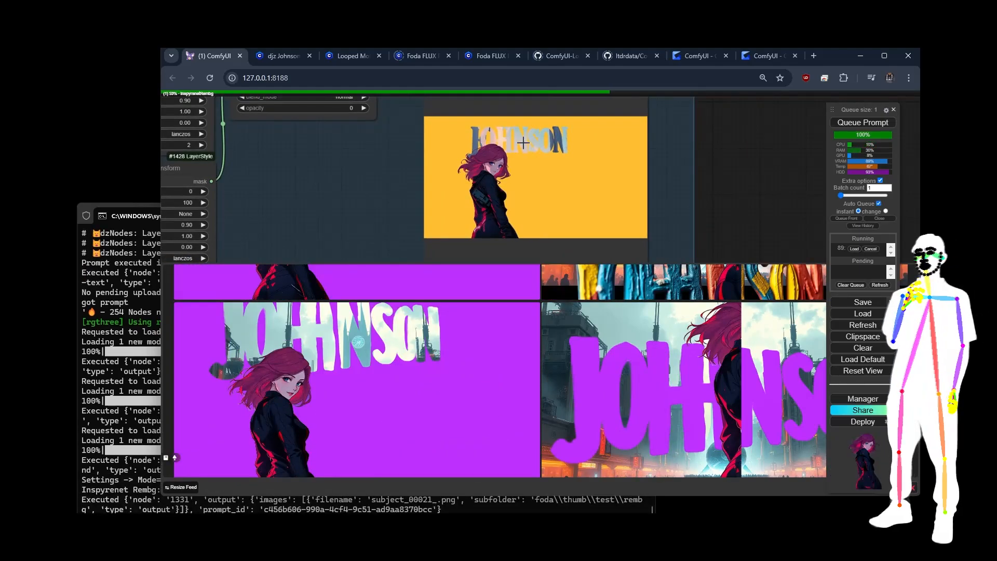
drag(326, 171, 451, 226)
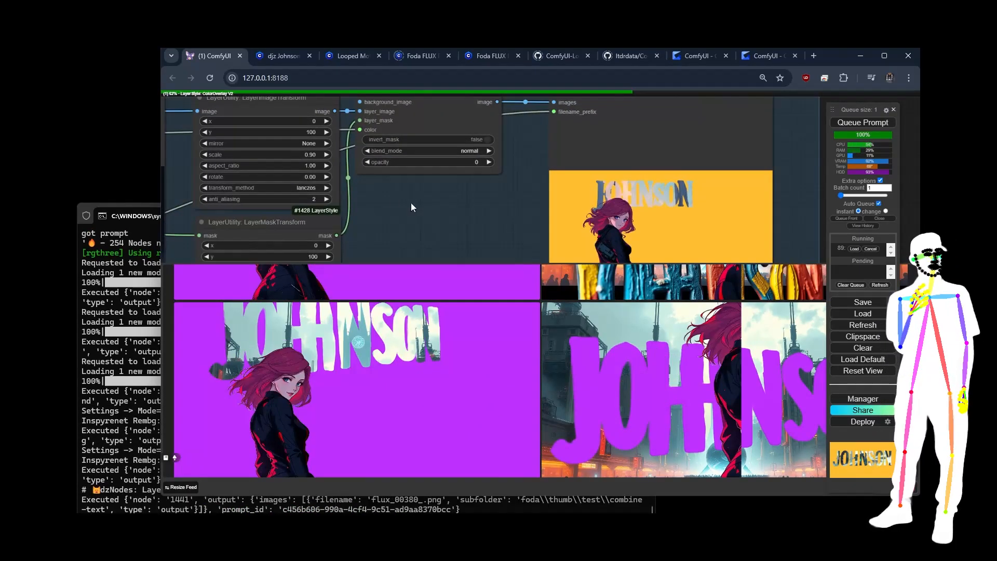
click(314, 132)
text(5)
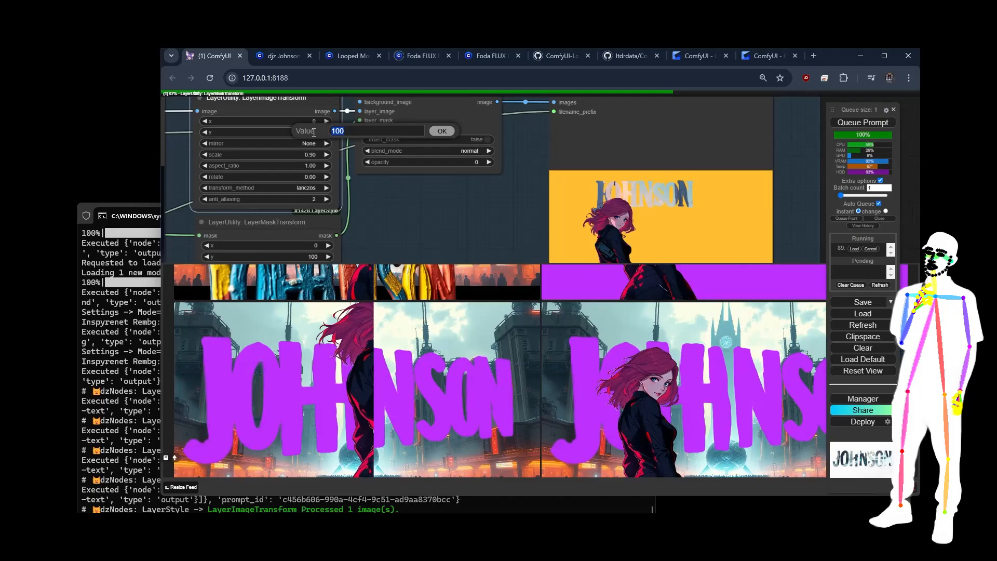
text(0)
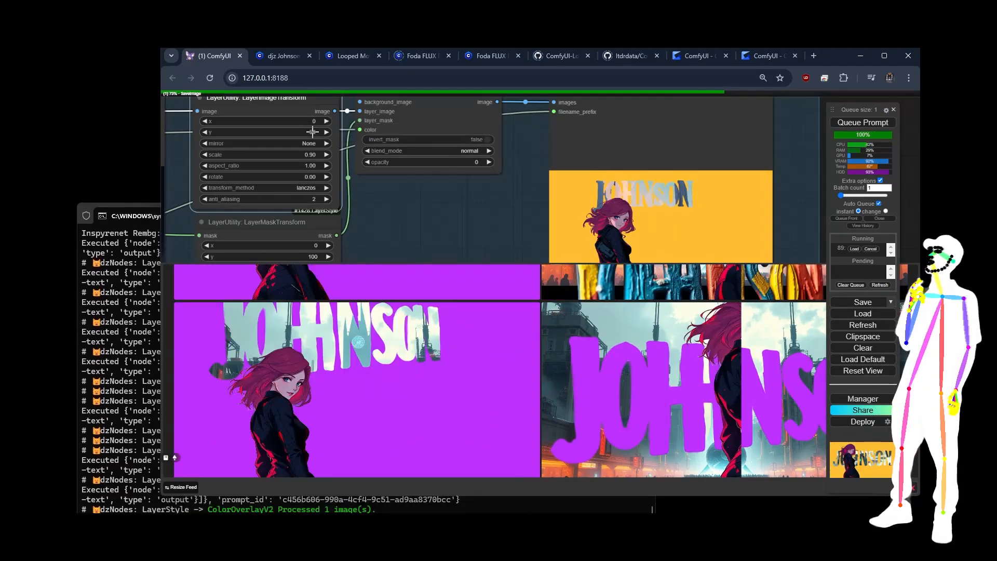
key(Return)
click(313, 121)
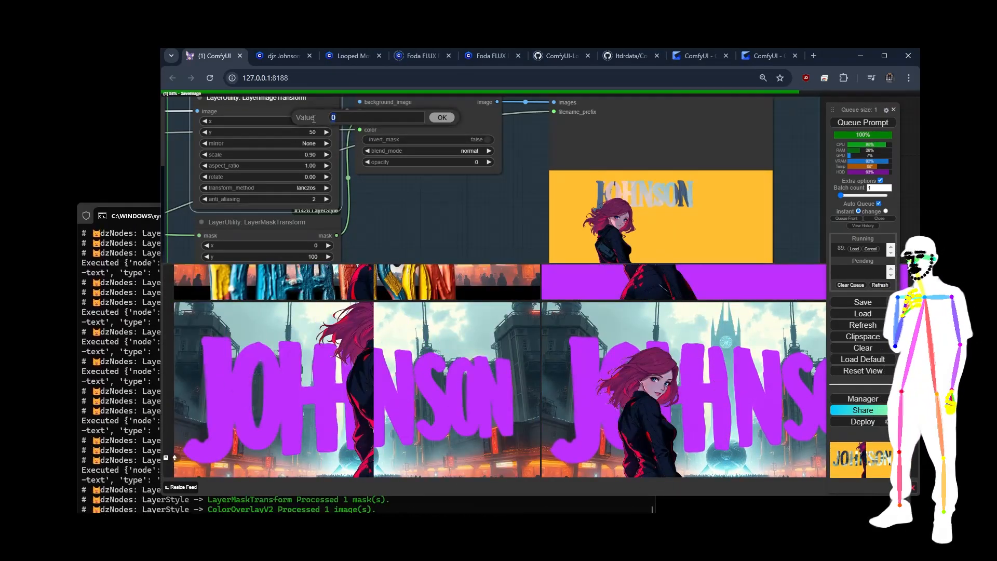
text(75)
key(Return)
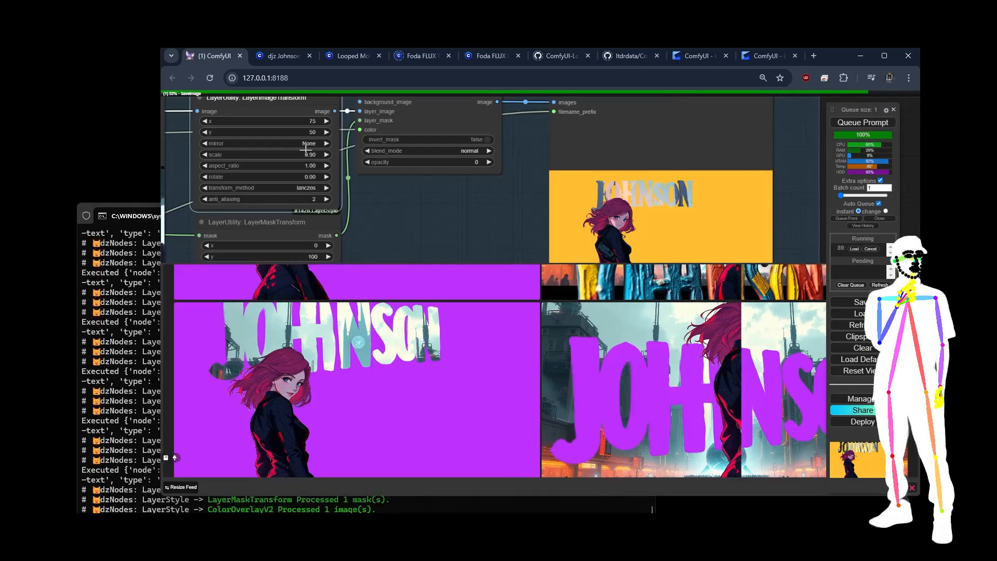
Set the scale of the same LayerImageTransform node to 1.00
click(306, 154)
text(10)
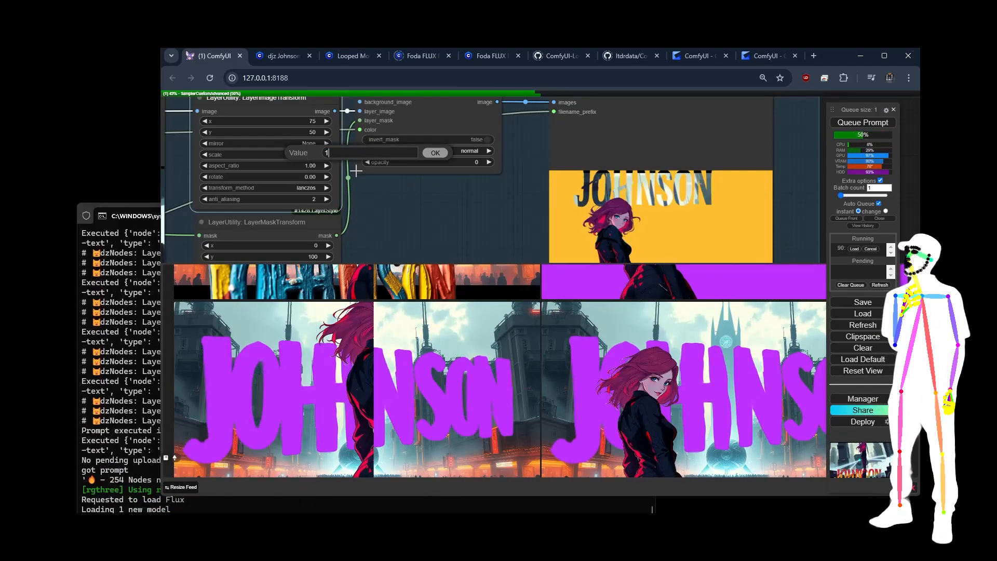
key(Return)
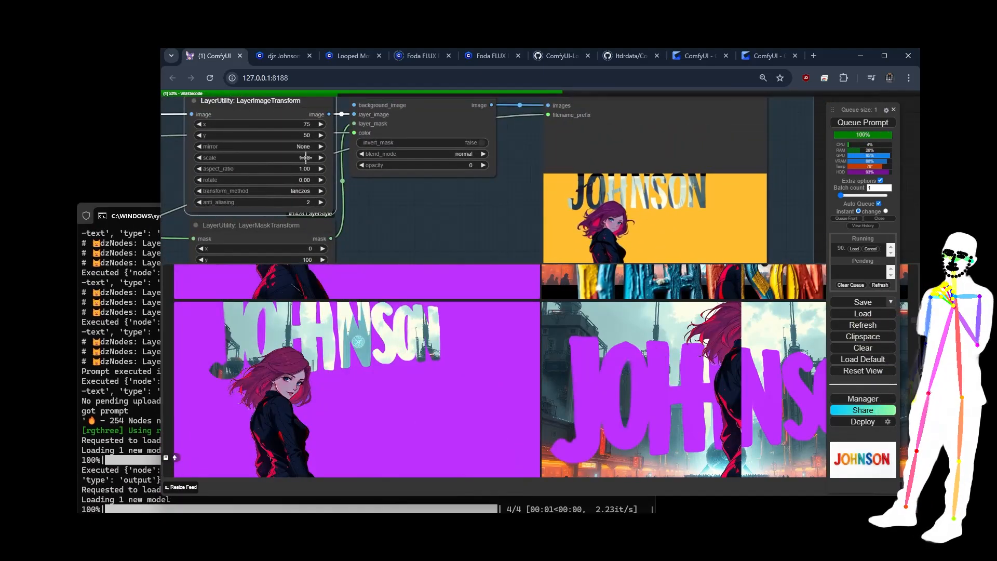
Offset the LayerMaskTransform node feeding the same yellow-background composite to x 75 and y 50
drag(366, 218, 405, 150)
click(347, 183)
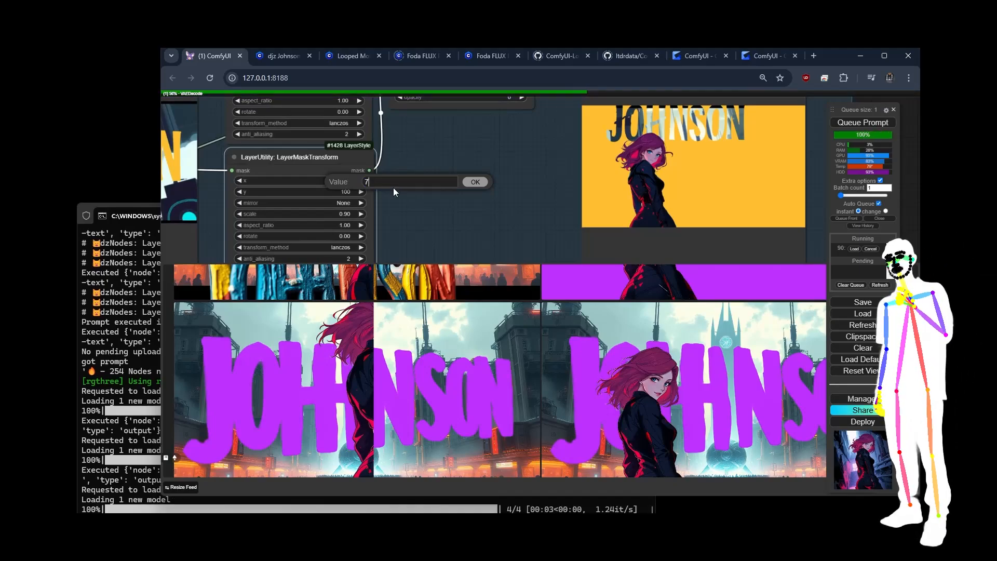
key(Escape)
mouse_move(412, 148)
mouse_down()
mouse_move(410, 206)
mouse_move(413, 154)
mouse_up()
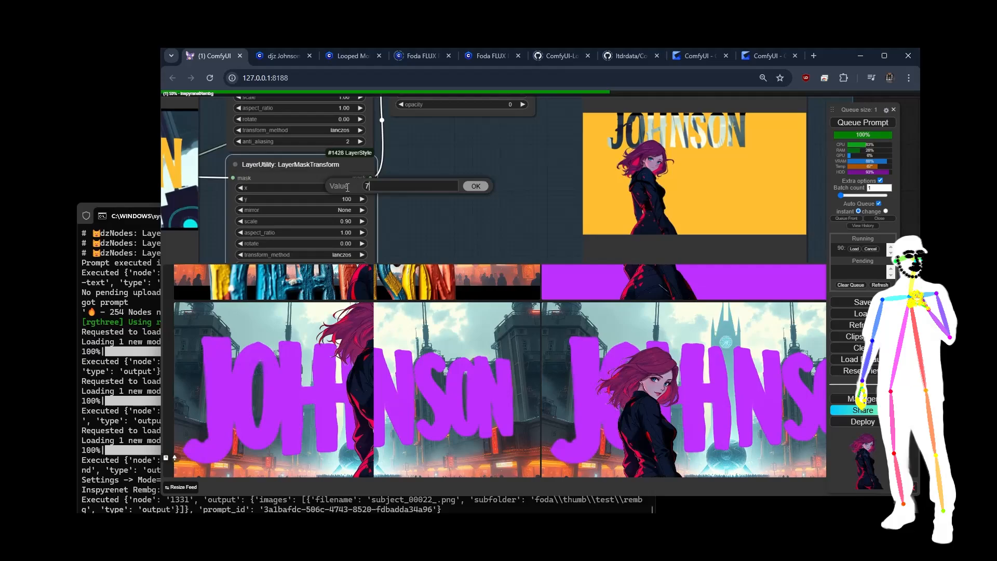
click(348, 186)
text(75)
key(Return)
click(346, 197)
text(50)
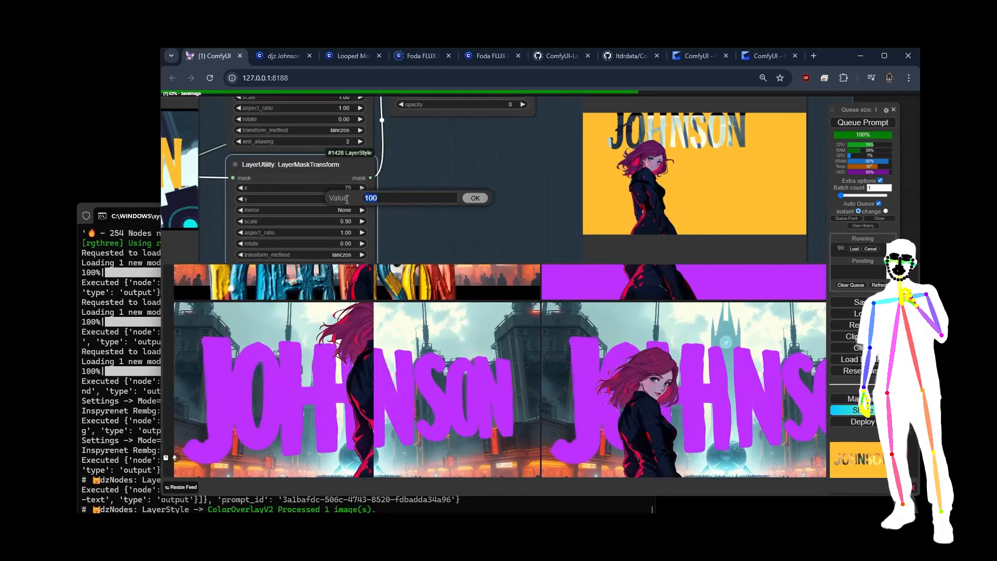
key(Return)
Set the scale of that LayerMaskTransform node to 1.00
click(347, 221)
text(1)
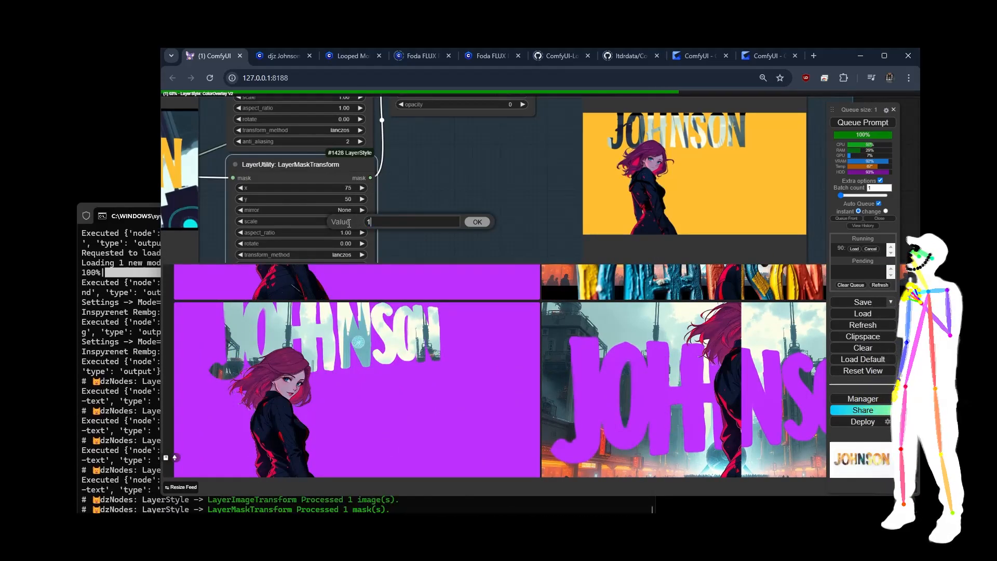
key(Return)
Examine how the text and subject line up in the newly generated yellow-background composite
scroll(458, 183, down, 4)
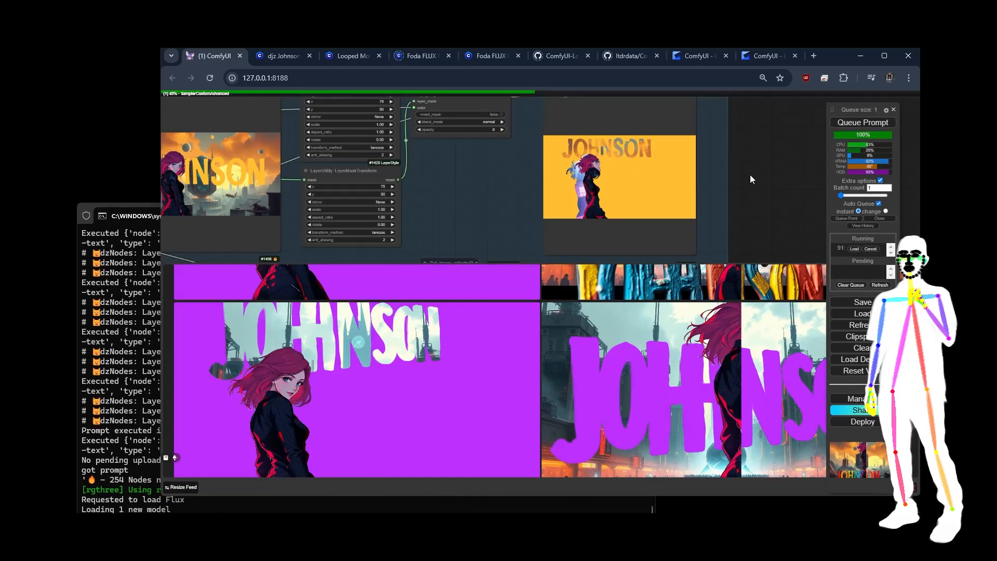
scroll(648, 165, up, 5)
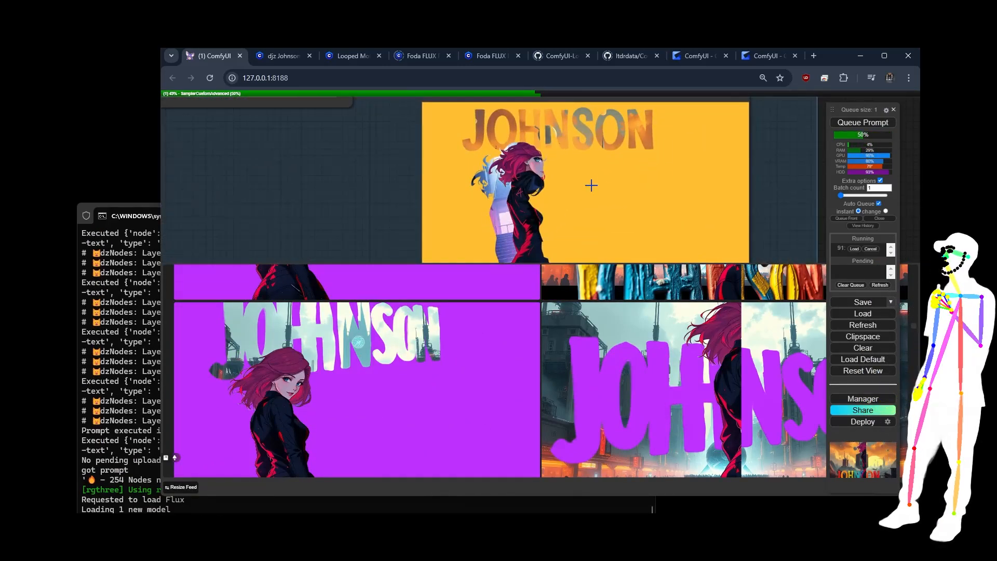
scroll(524, 171, up, 3)
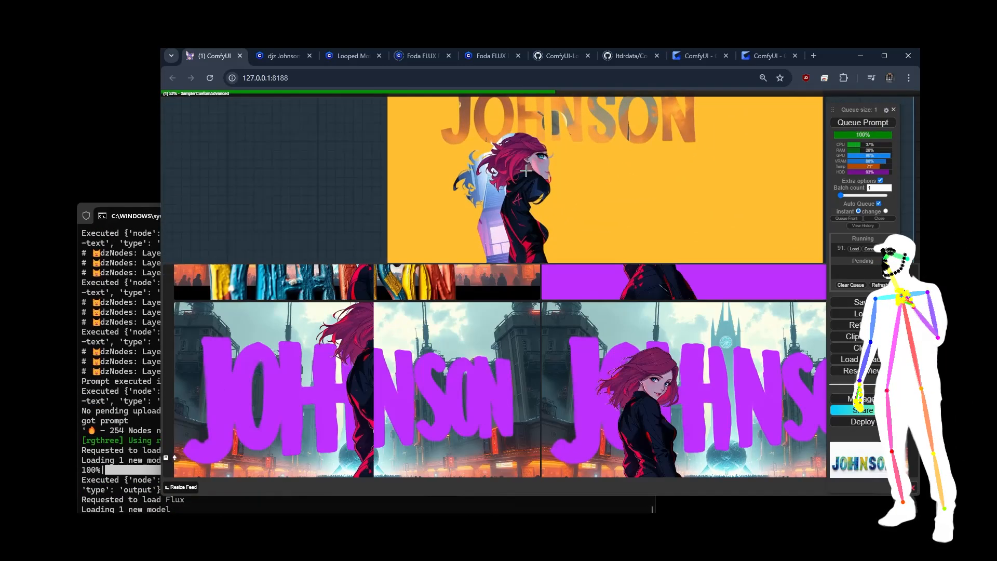
scroll(727, 199, down, 3)
drag(433, 210, 425, 193)
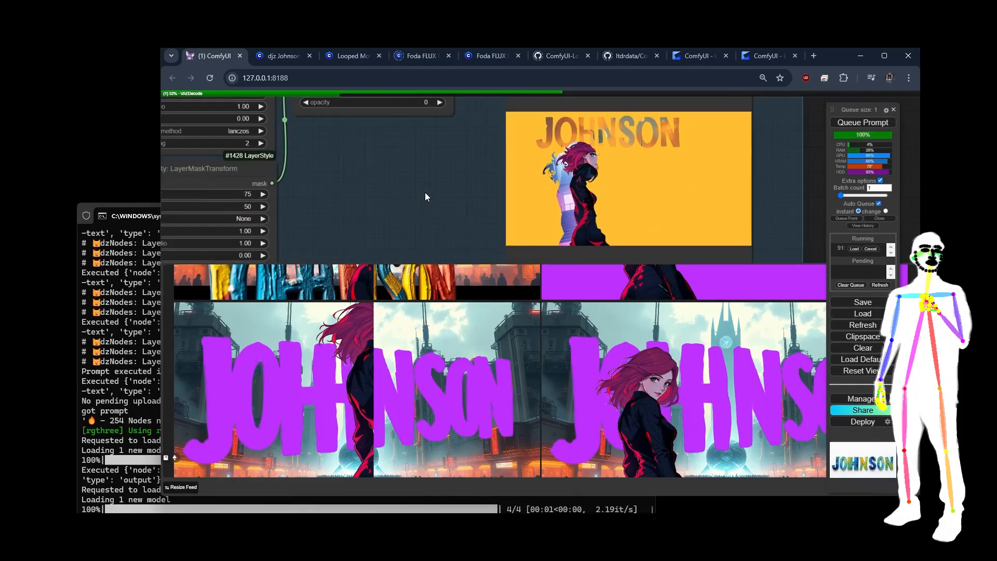
scroll(626, 153, up, 6)
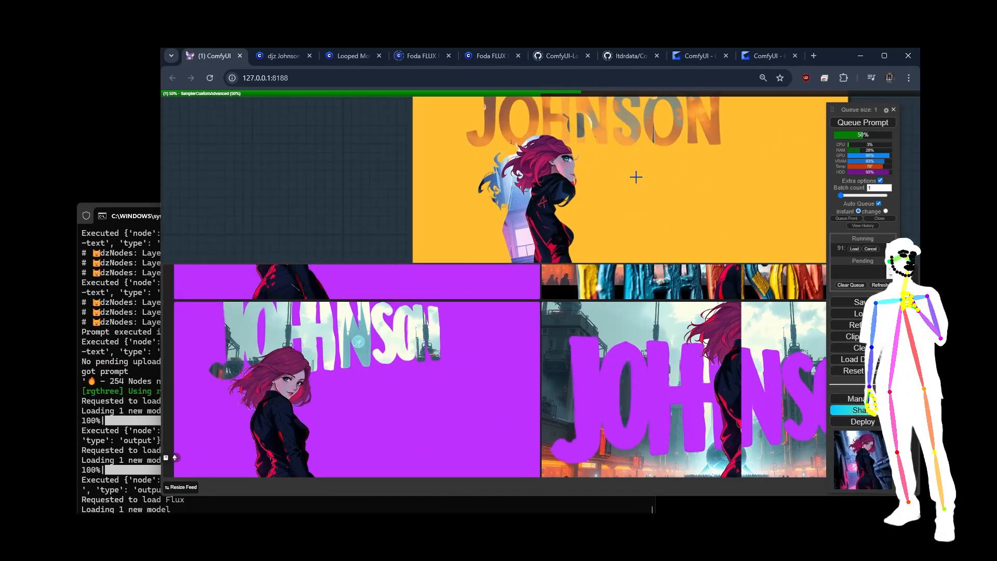
scroll(312, 193, down, 2)
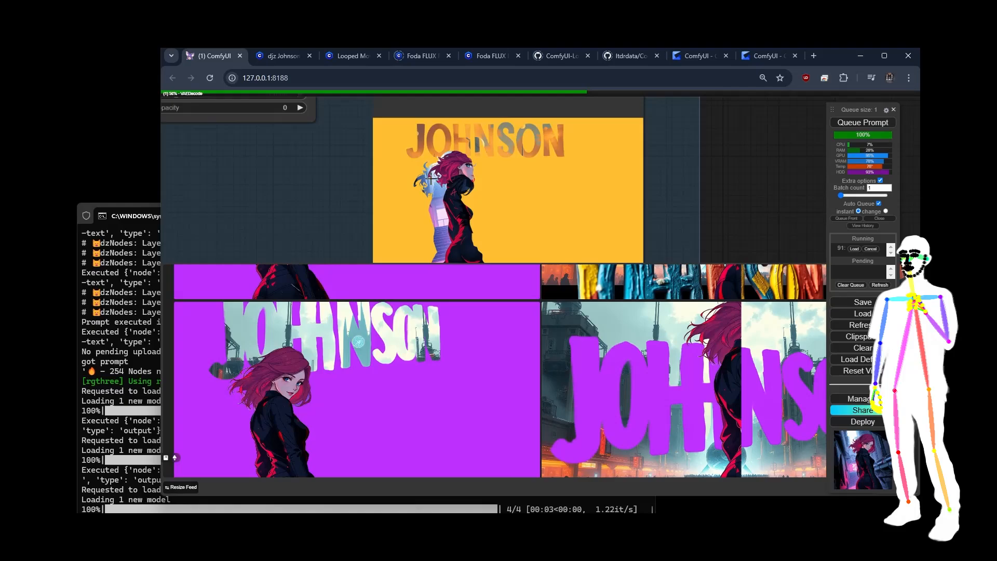
drag(724, 187, 776, 165)
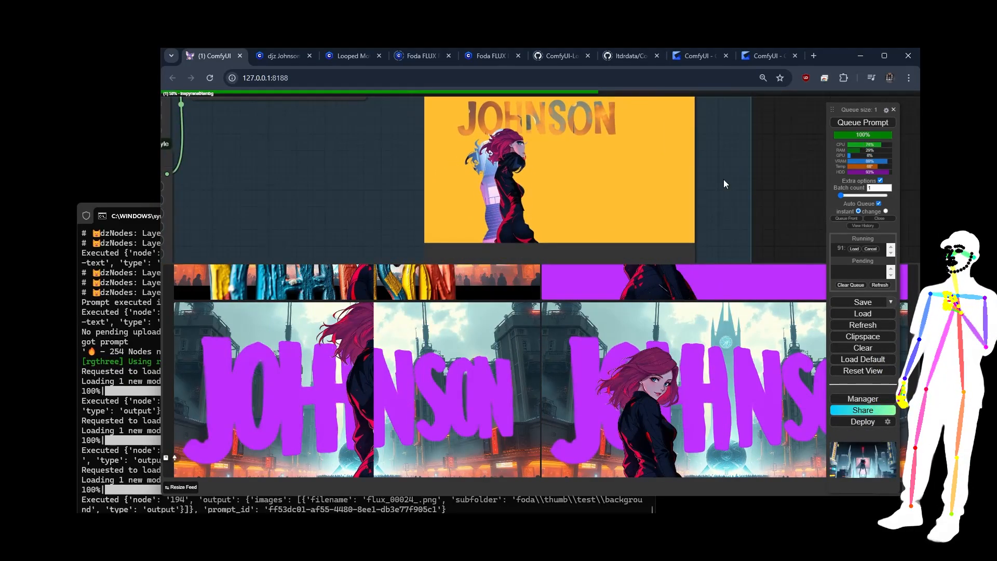
Review the whole workflow, from the text, background and subject generation groups to the combining groups
scroll(724, 179, down, 5)
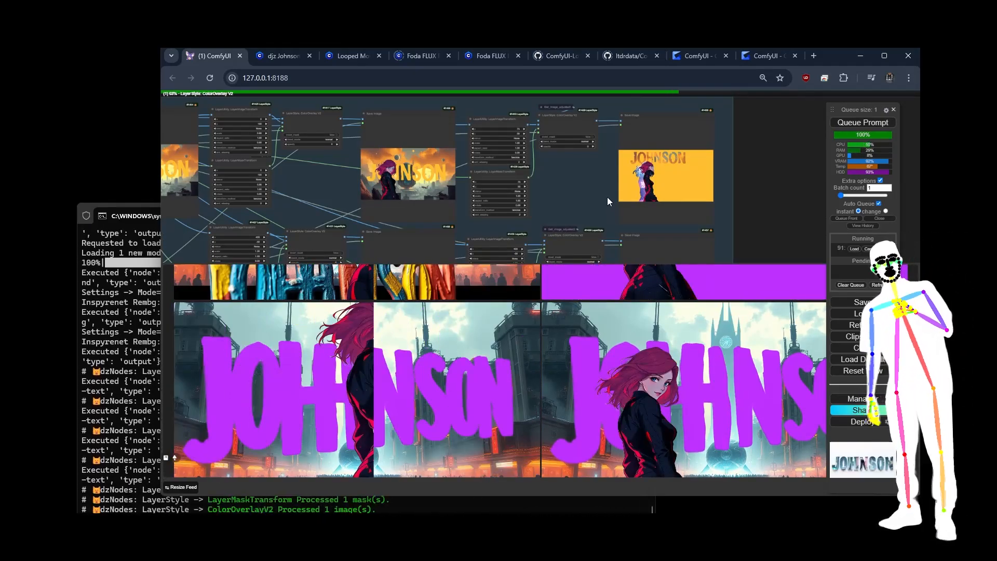
scroll(758, 216, down, 5)
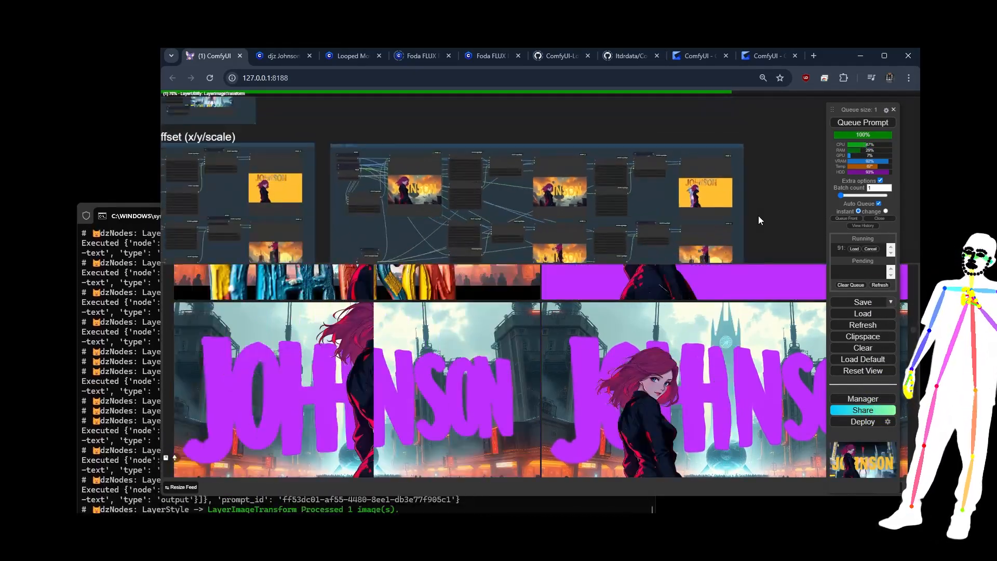
drag(628, 157, 695, 186)
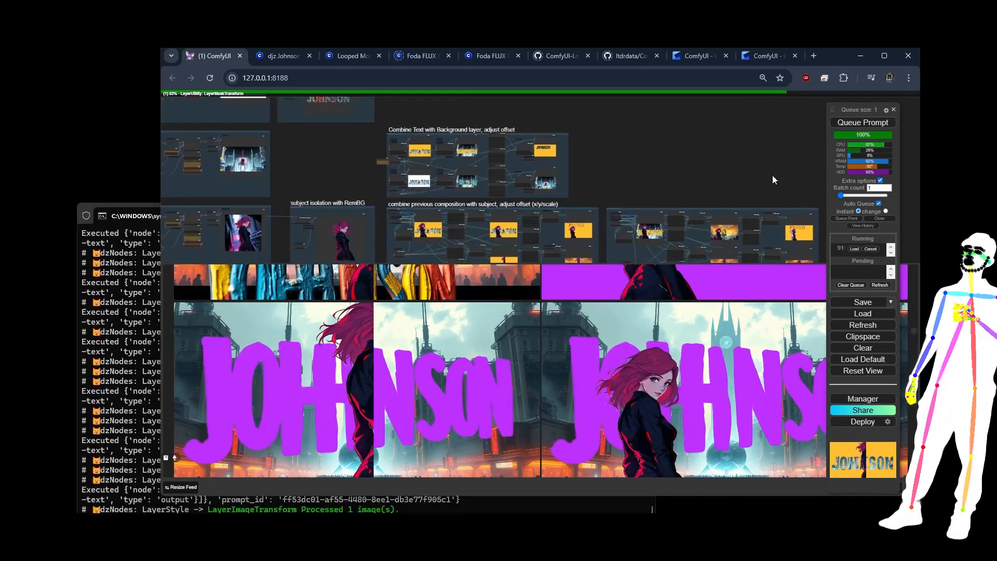
drag(489, 156, 673, 170)
drag(471, 166, 563, 217)
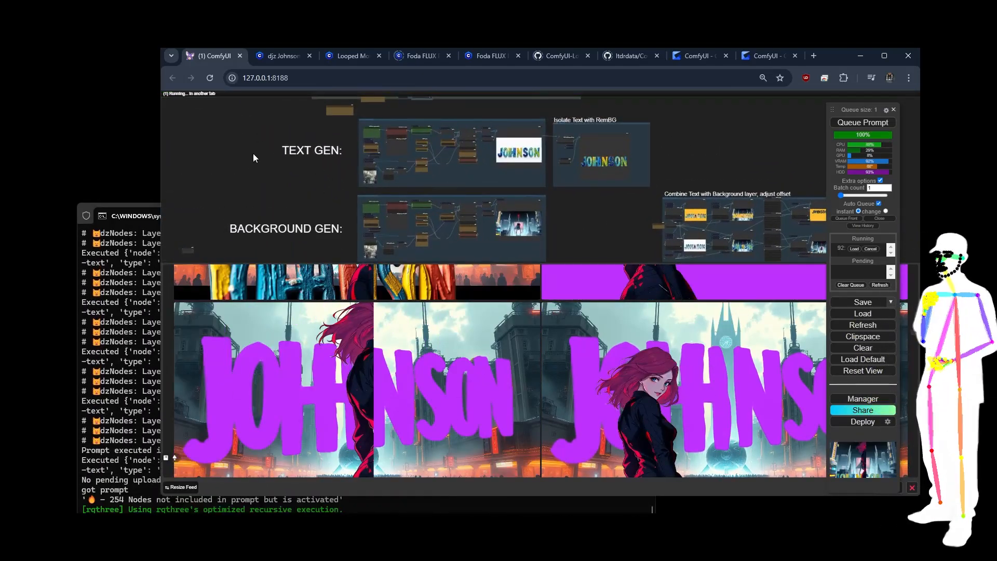
scroll(254, 153, down, 4)
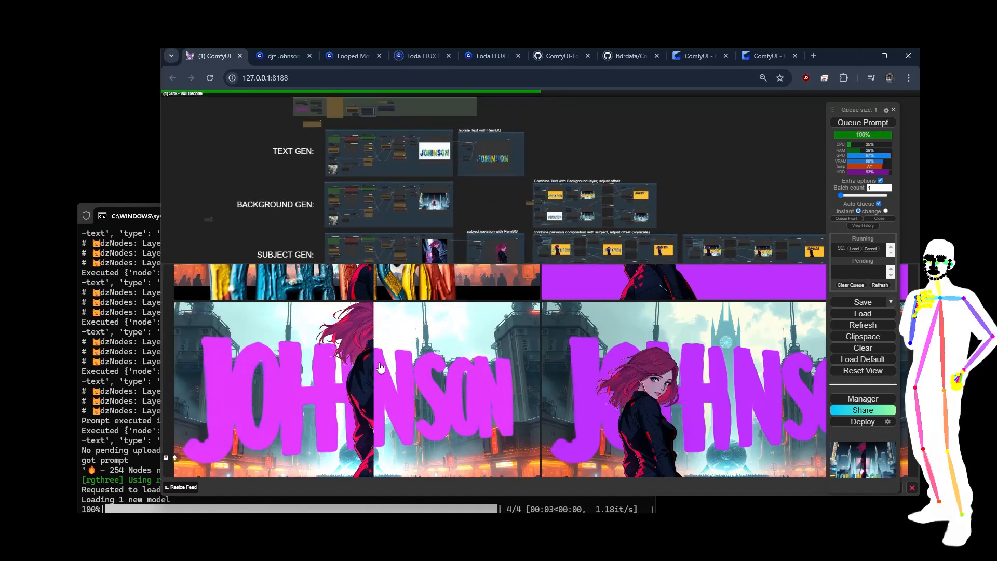
drag(483, 186, 489, 115)
Inspect the isolated subject in the RemBG group and the composites and transform values in the subject-combining groups
scroll(482, 145, up, 4)
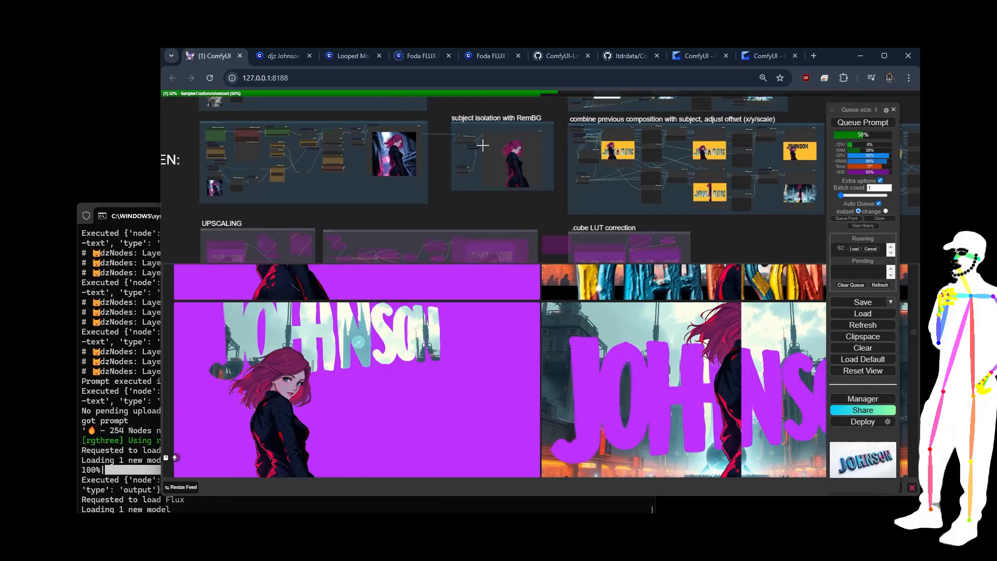
scroll(483, 145, up, 5)
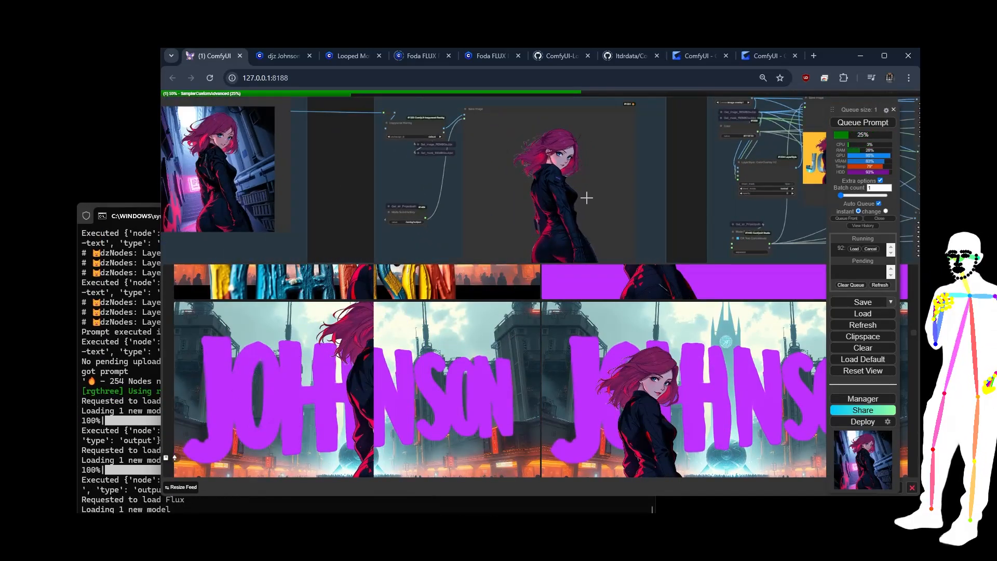
scroll(447, 171, down, 10)
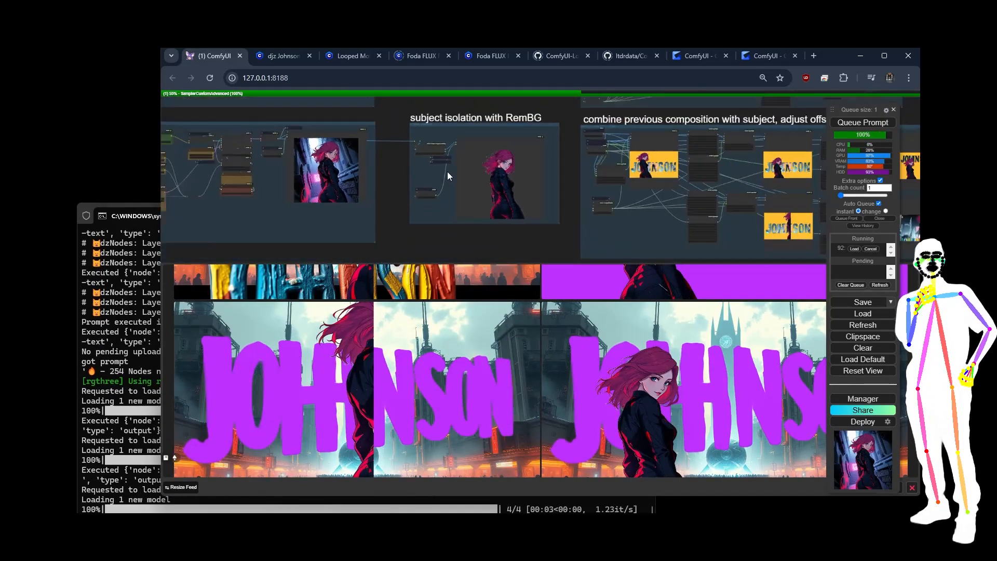
scroll(752, 174, up, 11)
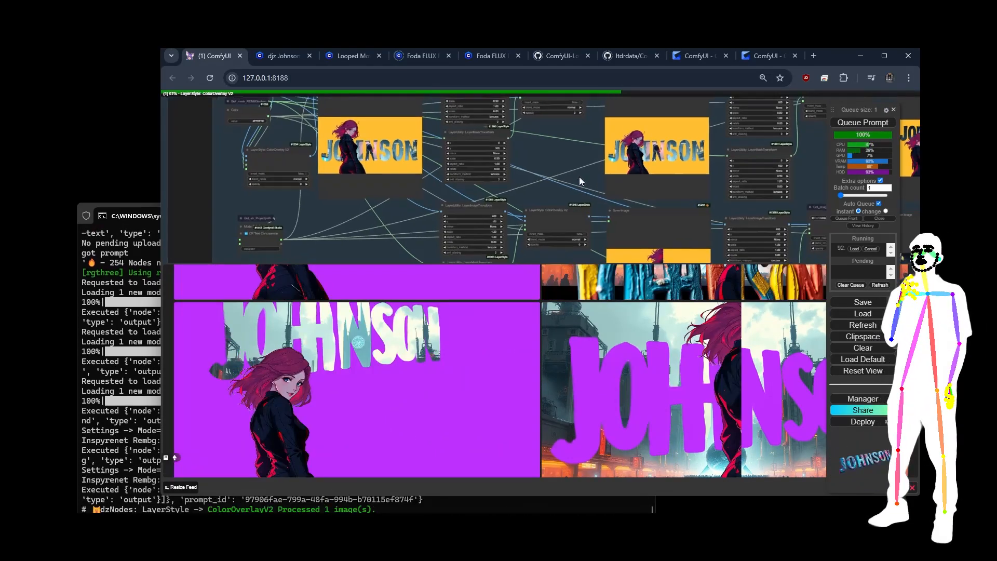
drag(578, 177, 482, 98)
scroll(532, 179, up, 2)
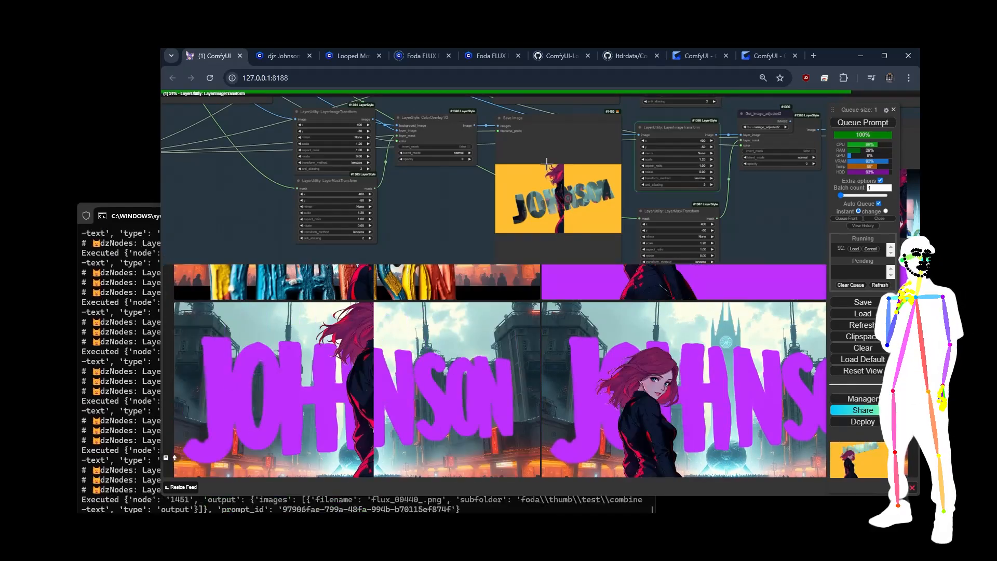
scroll(441, 228, down, 1)
scroll(452, 223, down, 5)
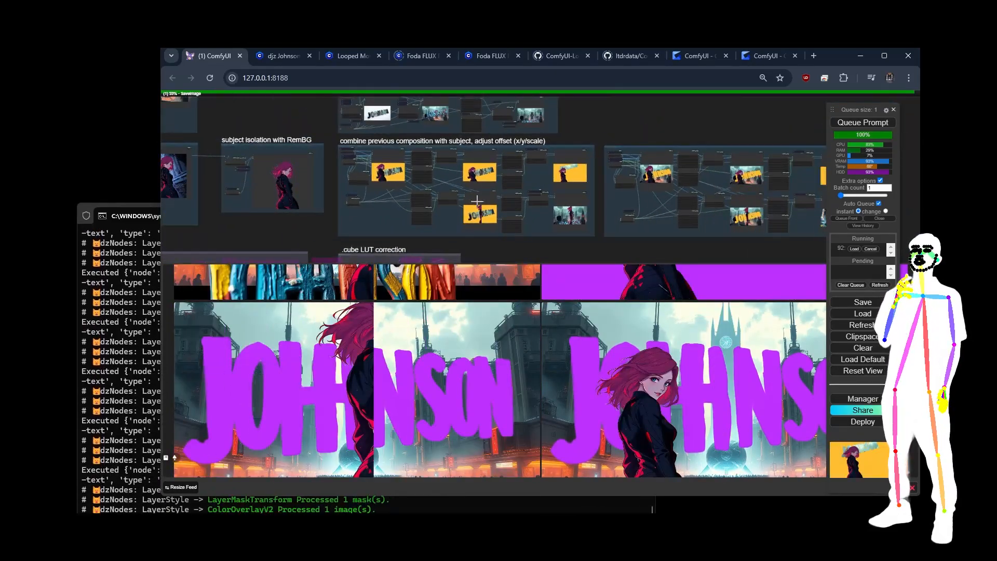
scroll(514, 249, up, 5)
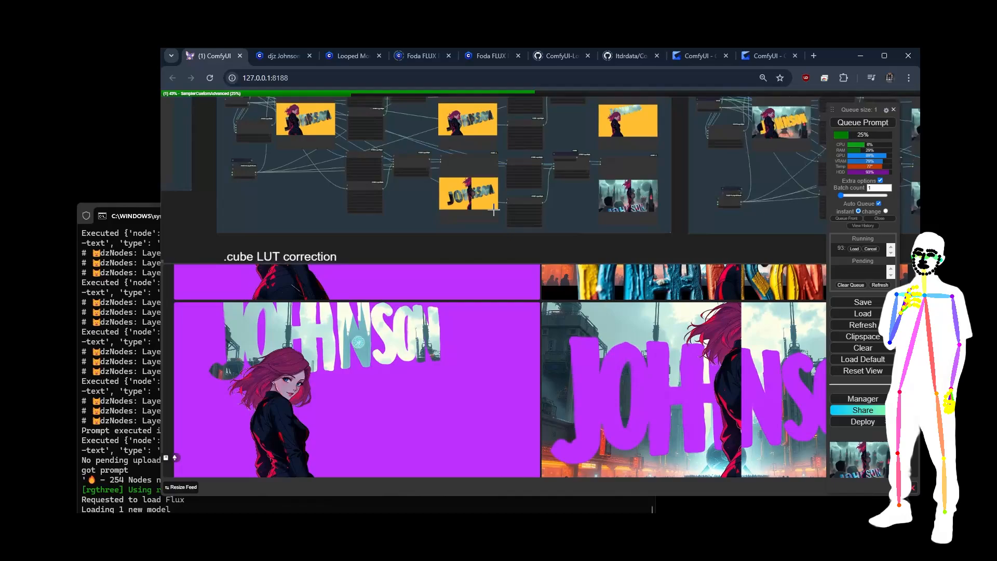
scroll(301, 164, up, 5)
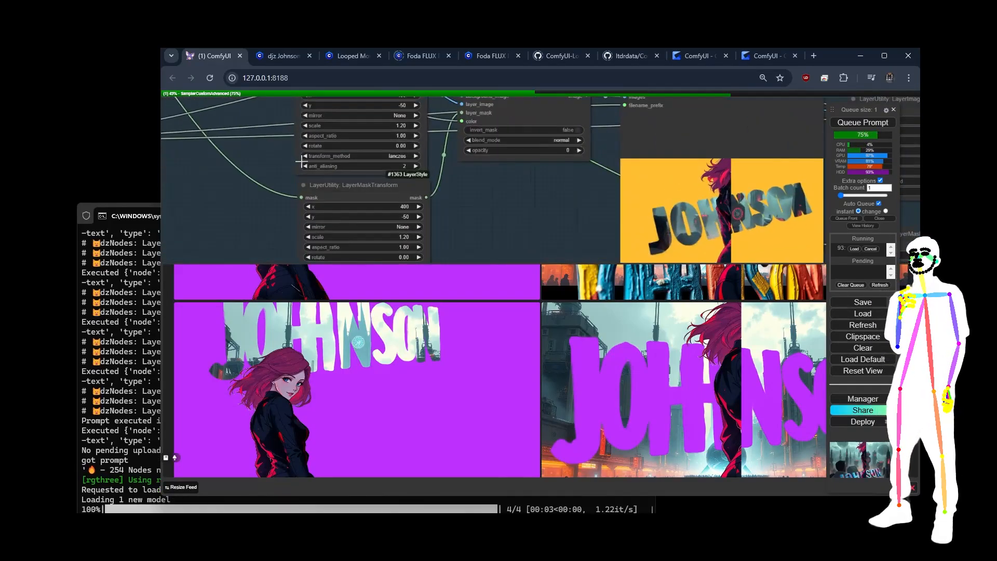
scroll(301, 164, down, 1)
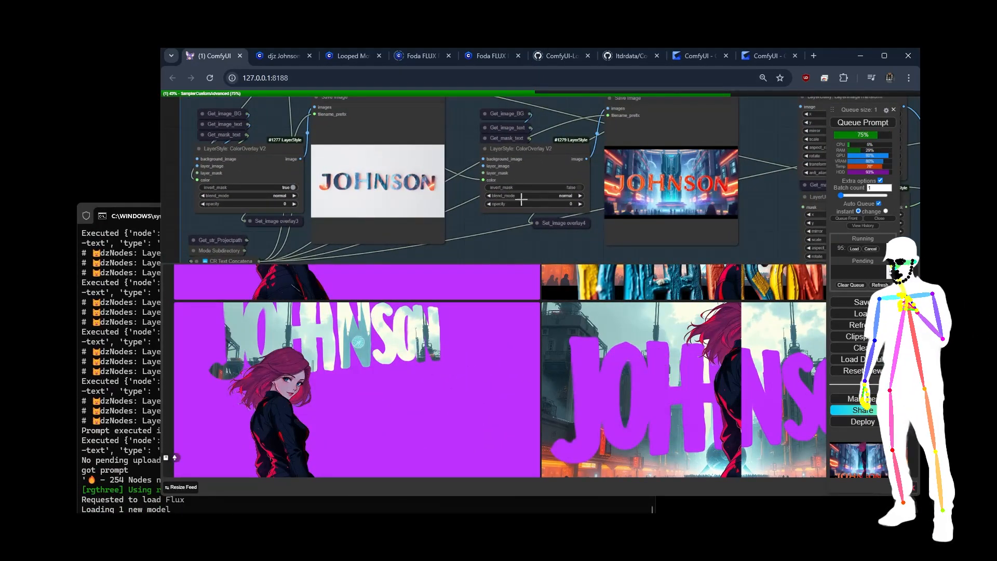
Examine the ColorOverlay V2 nodes with inverted and normal masks and their composites in the text-and-background combining group
click(270, 167)
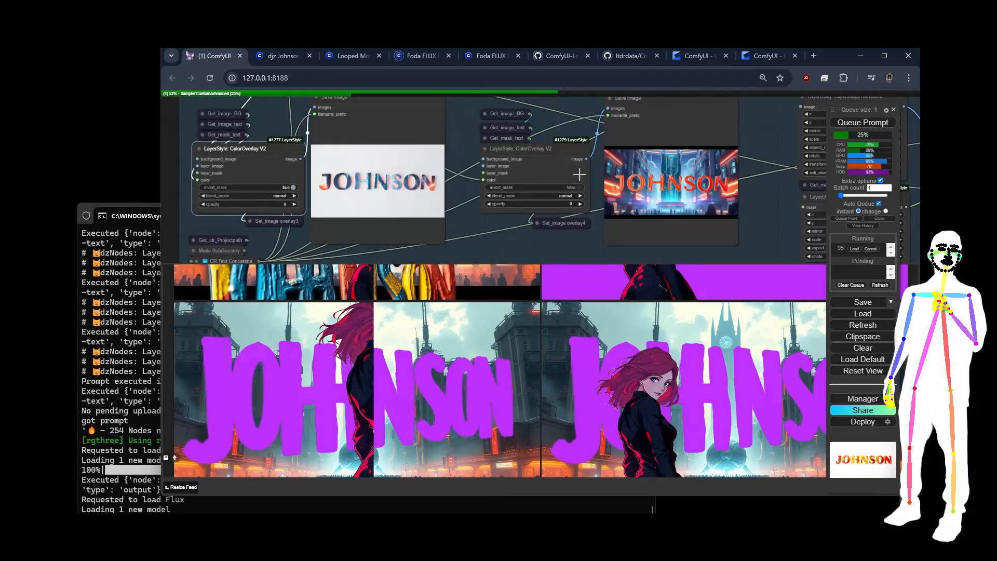
drag(458, 127, 459, 171)
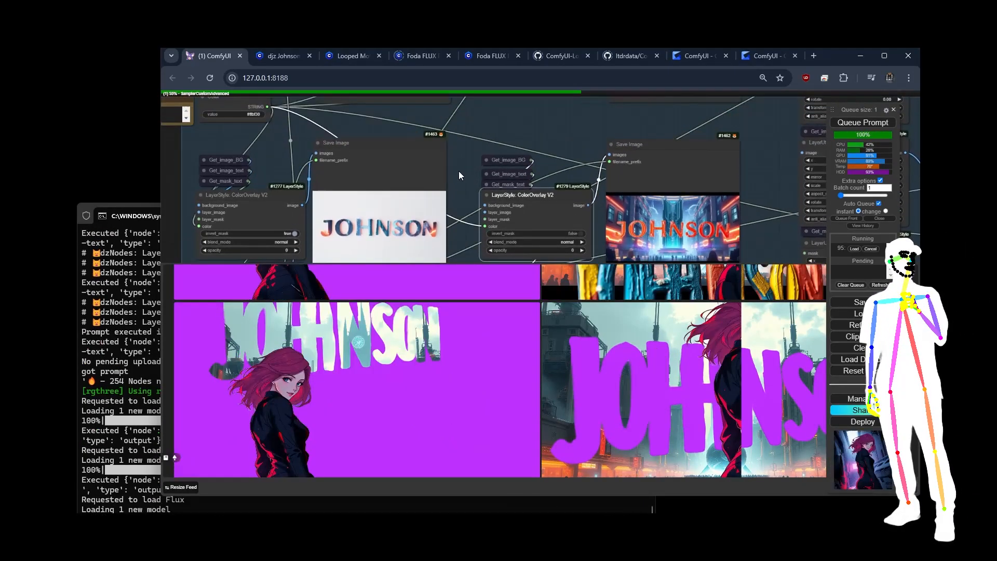
scroll(460, 171, down, 5)
drag(510, 126, 488, 149)
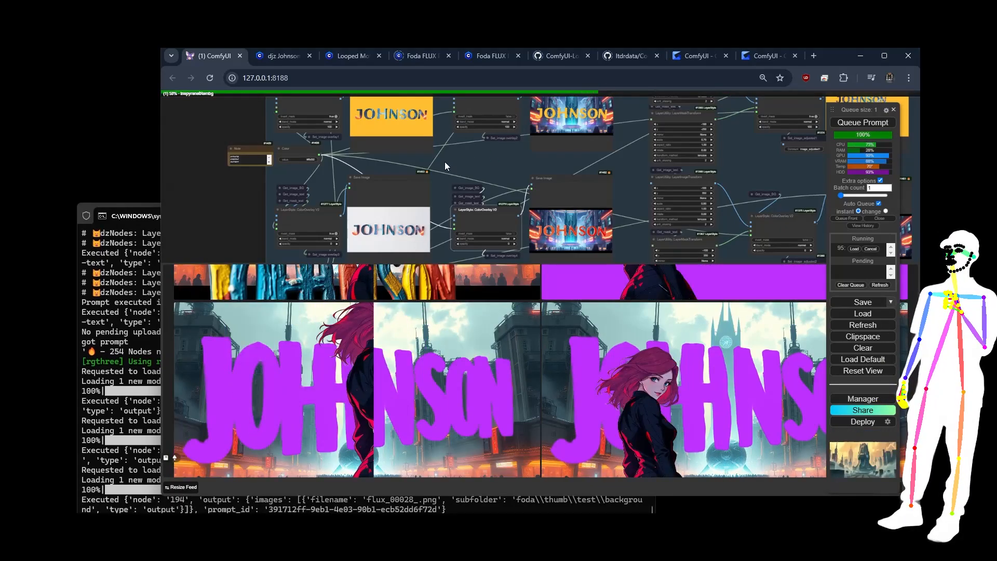
drag(456, 163, 396, 169)
scroll(463, 178, up, 1)
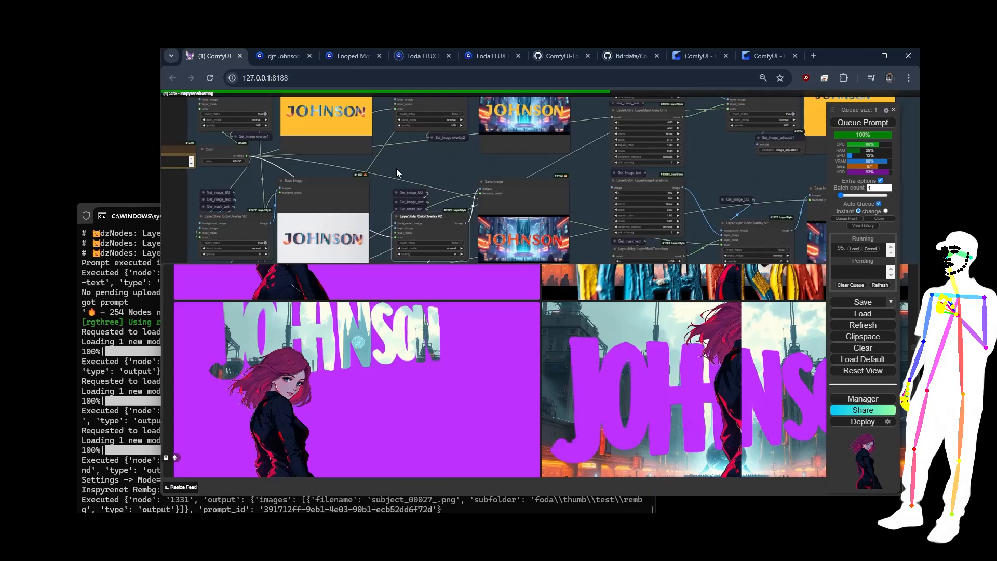
scroll(394, 168, down, 3)
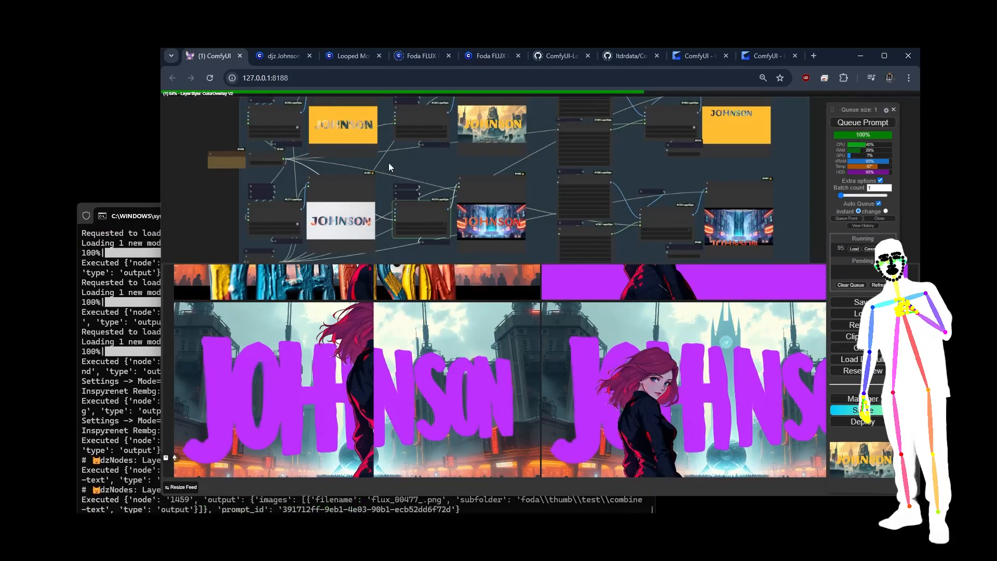
scroll(384, 179, down, 8)
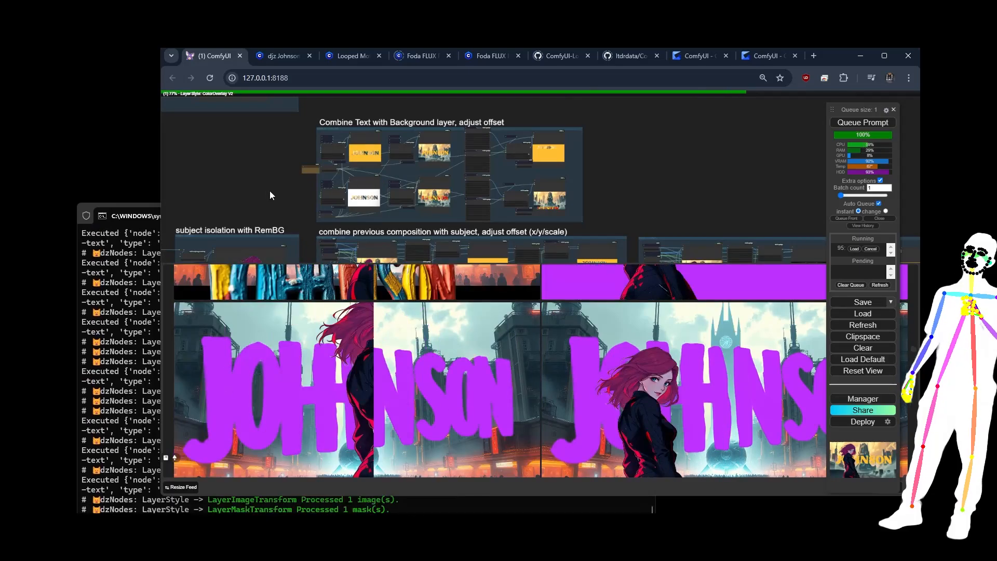
Inspect the RemBG subject isolation group and the composites in both subject-combining groups
drag(270, 191, 292, 108)
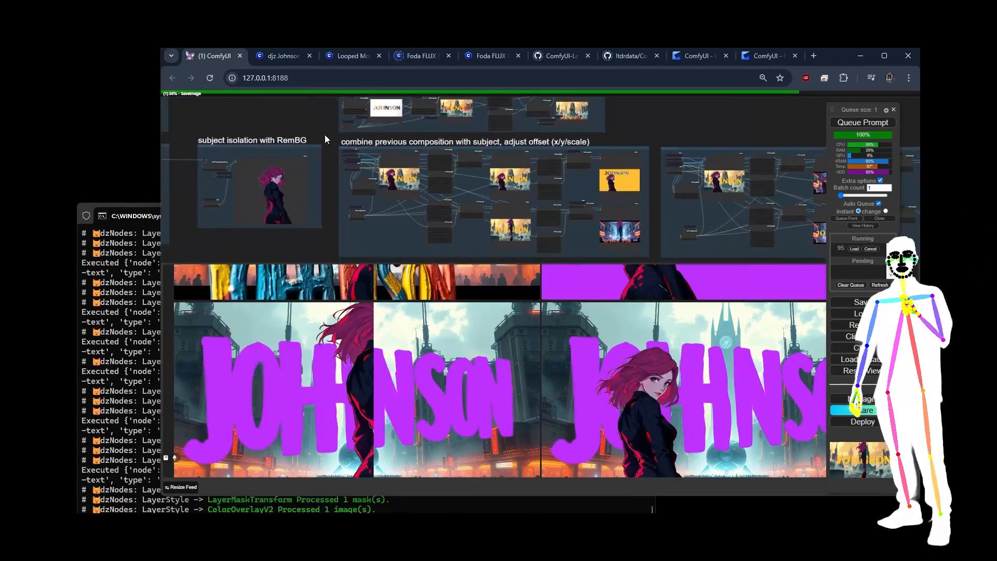
scroll(353, 147, up, 5)
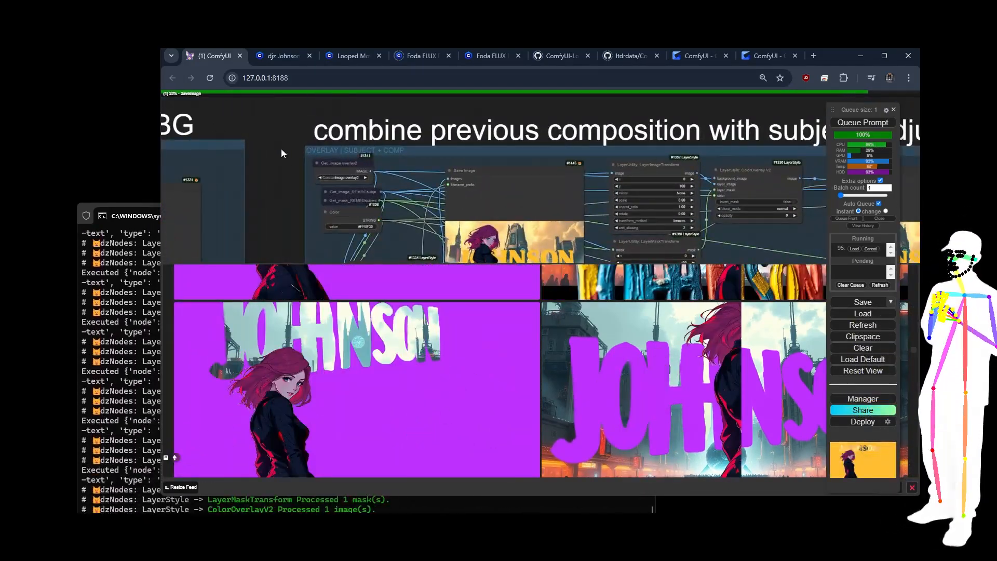
scroll(278, 145, down, 15)
scroll(558, 155, up, 10)
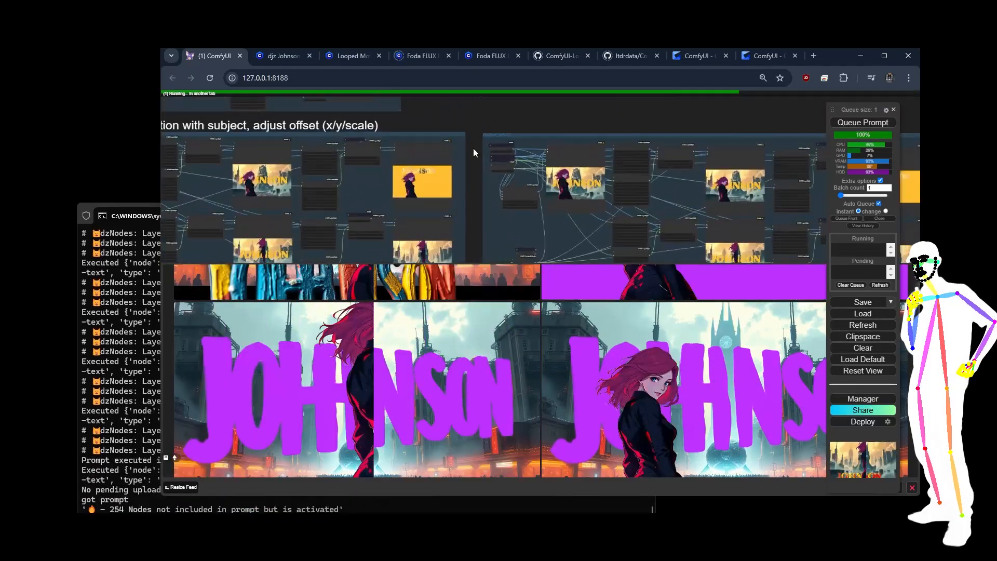
scroll(619, 144, down, 10)
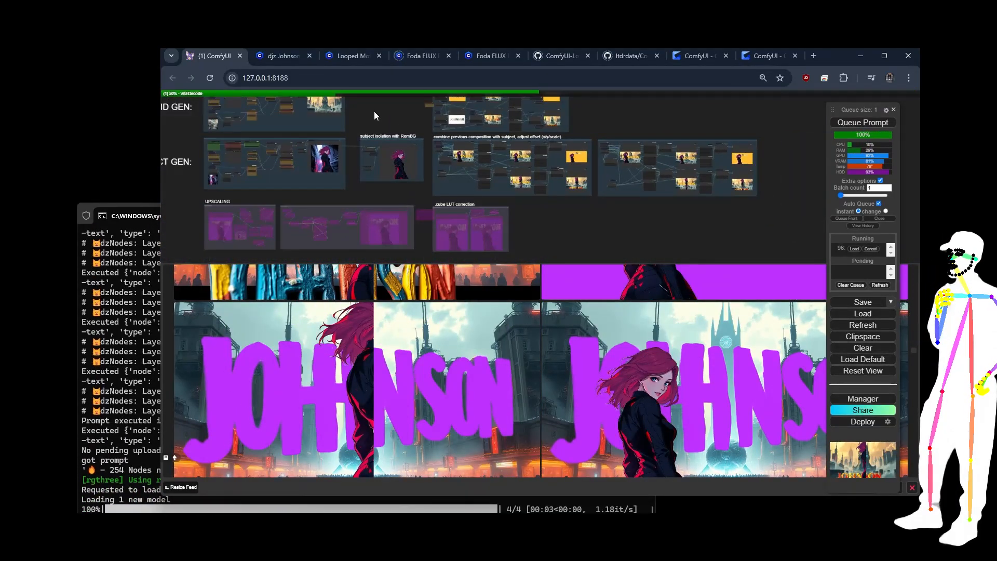
View the purple-text composite with the cropped subject enlarged from the image feed, and close the preview
drag(378, 119, 434, 123)
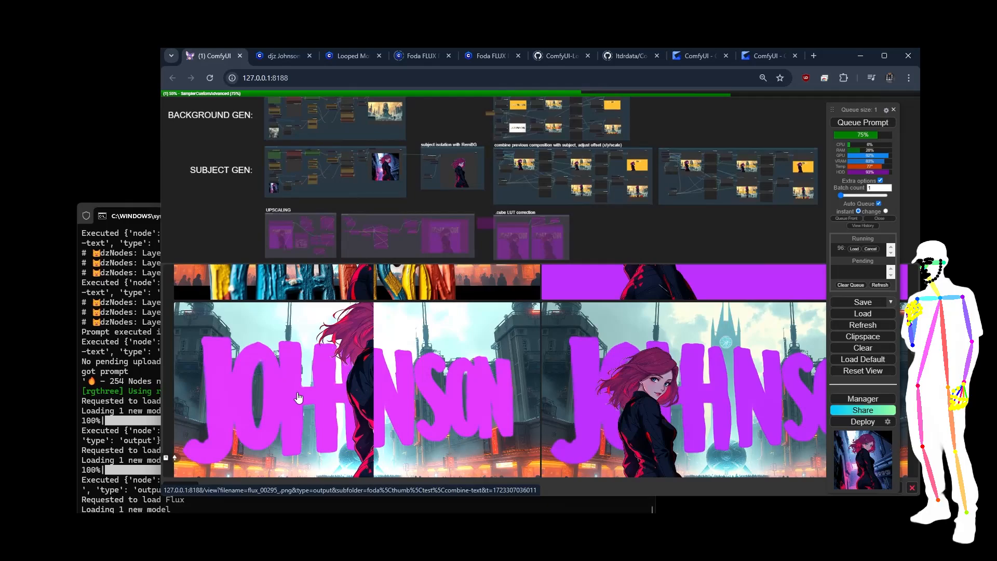
click(457, 395)
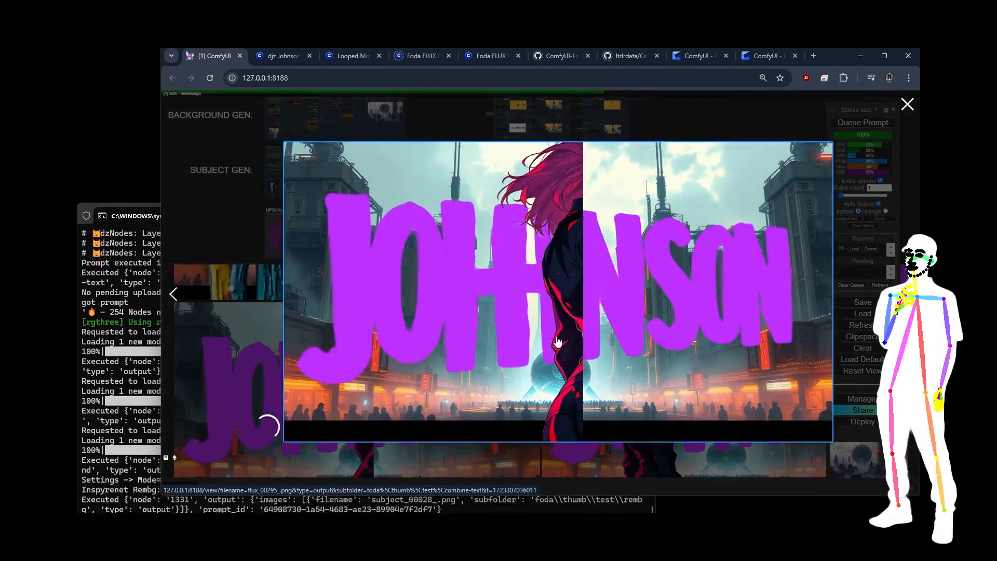
click(908, 104)
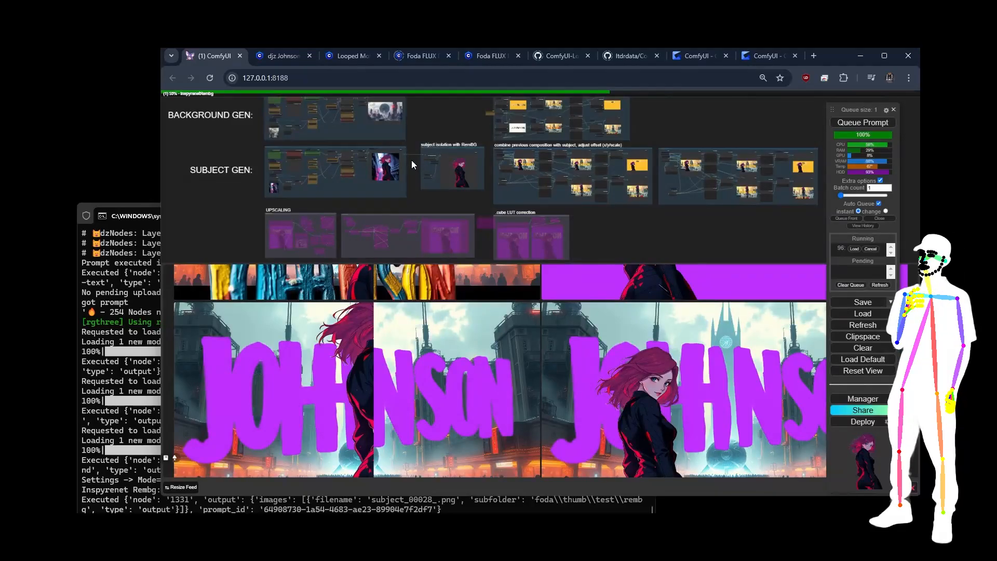
Examine the subject-over-text and yellow-background composites in the first subject-combining group
scroll(639, 202, up, 10)
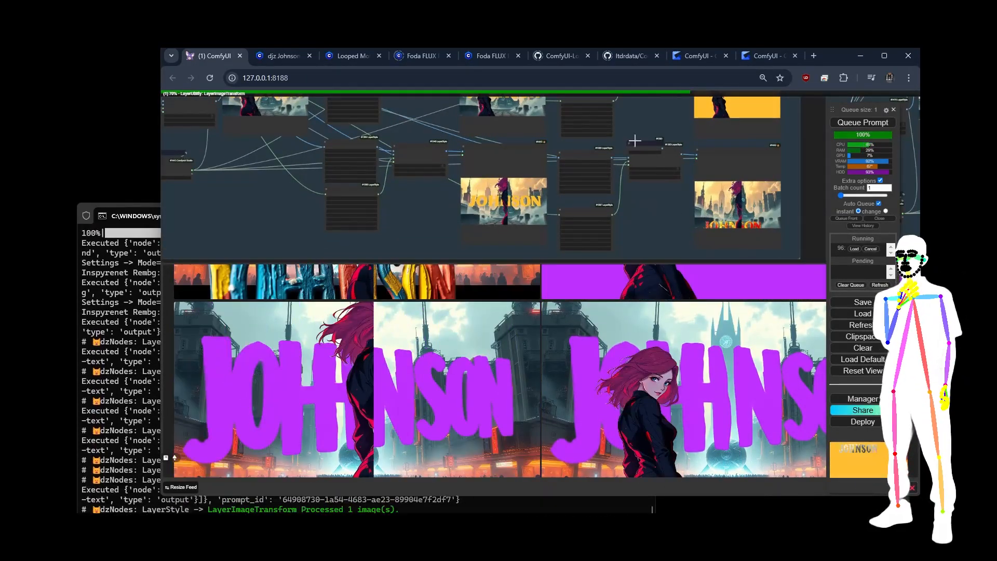
drag(640, 122, 637, 212)
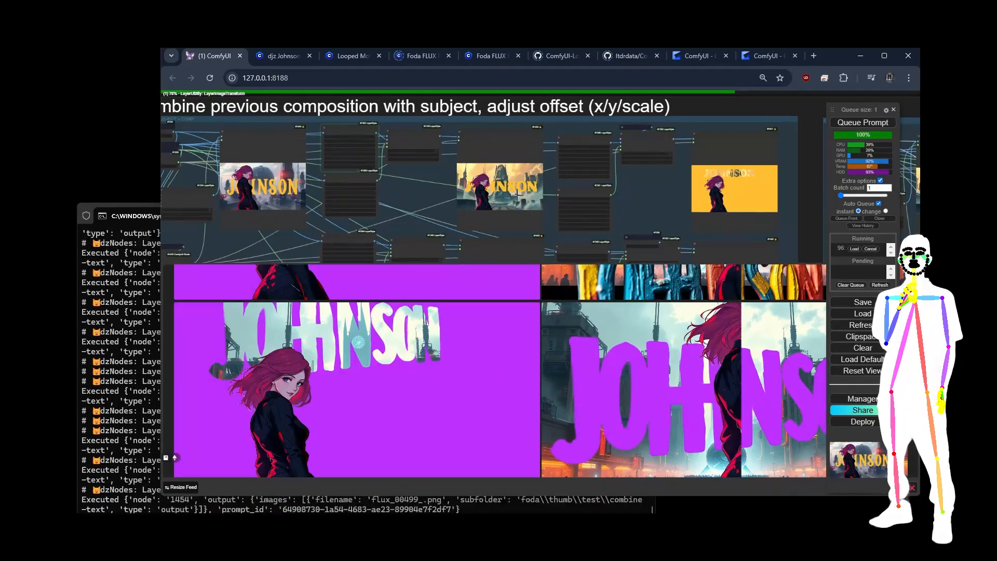
scroll(517, 193, up, 5)
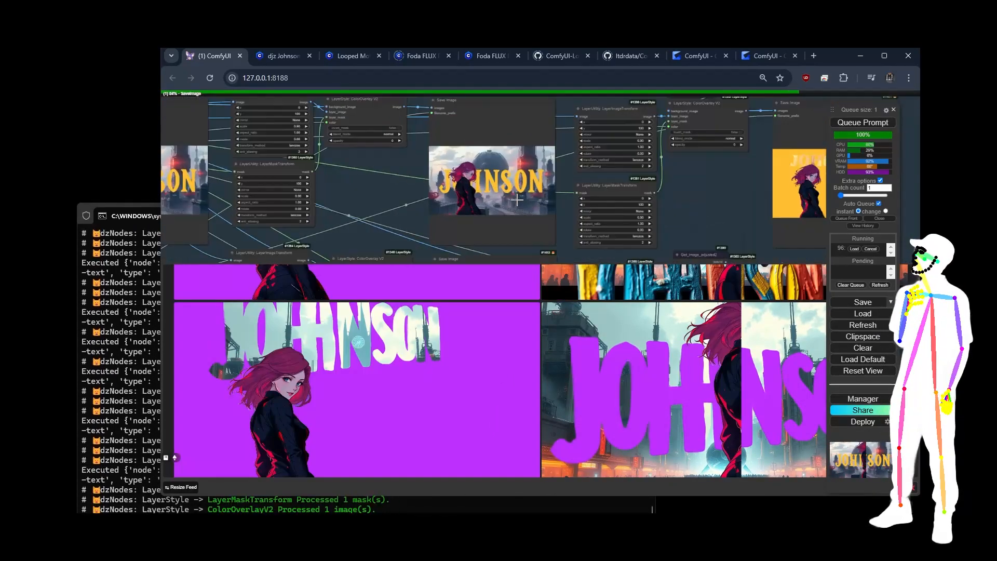
scroll(502, 180, up, 5)
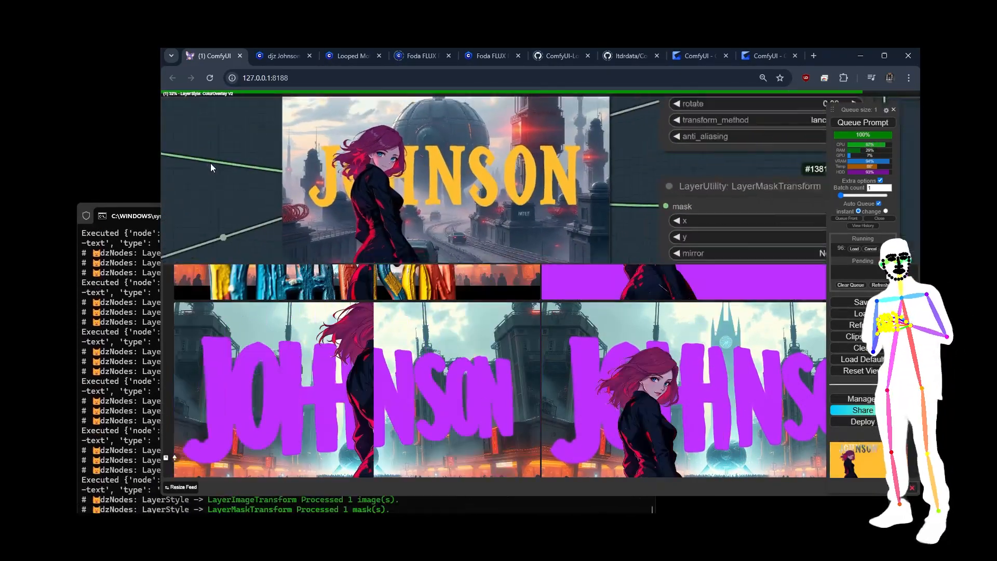
scroll(217, 164, down, 12)
scroll(571, 161, up, 8)
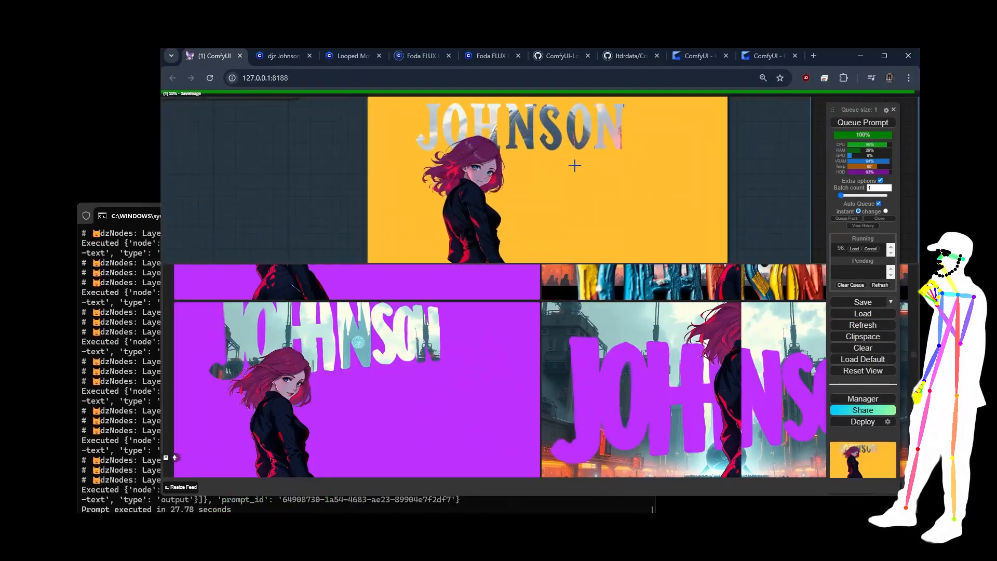
scroll(318, 174, down, 5)
scroll(325, 169, up, 2)
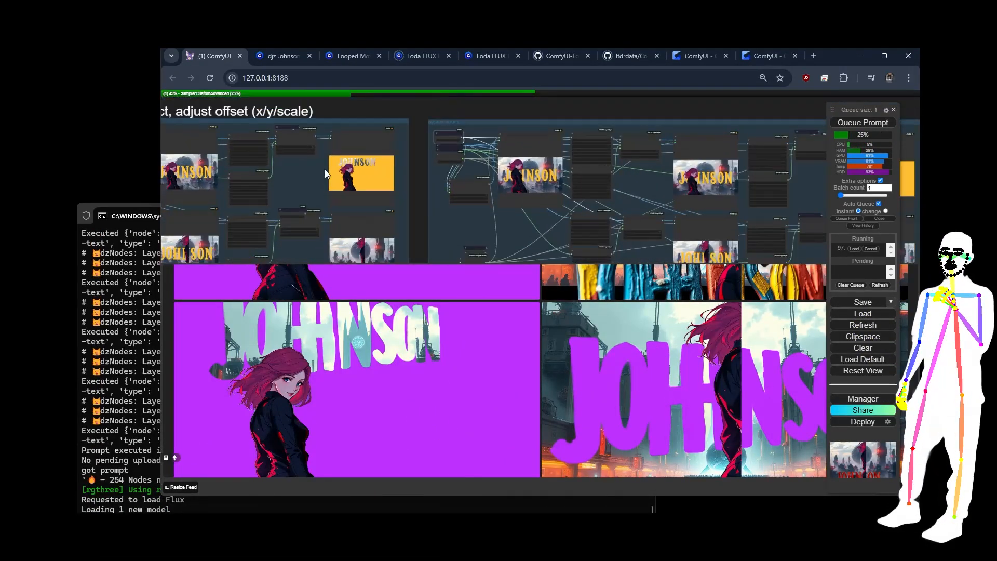
Check the image and mask transform values and the subject-behind-text composite in the second subject-combining group
scroll(467, 113, down, 2)
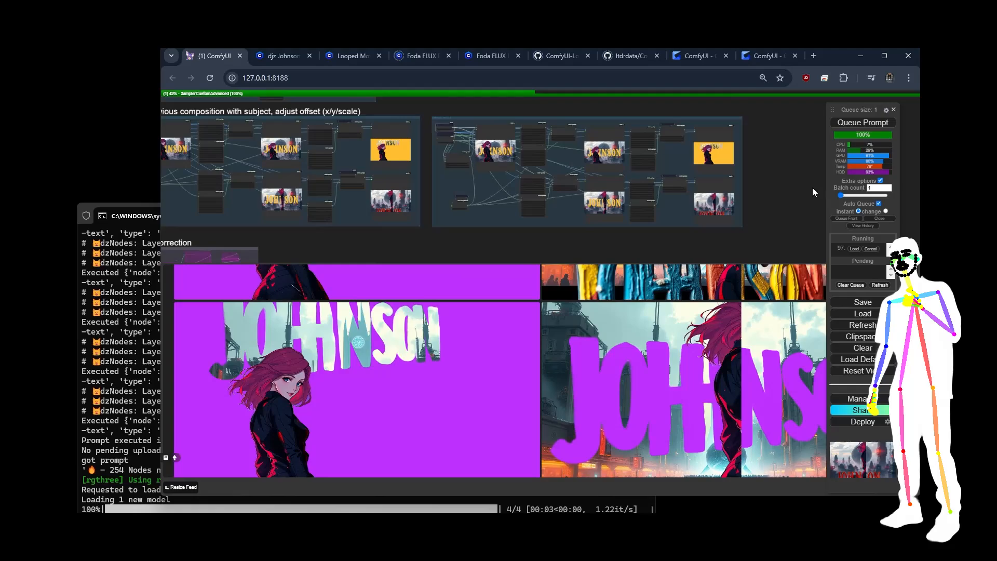
scroll(602, 199, up, 14)
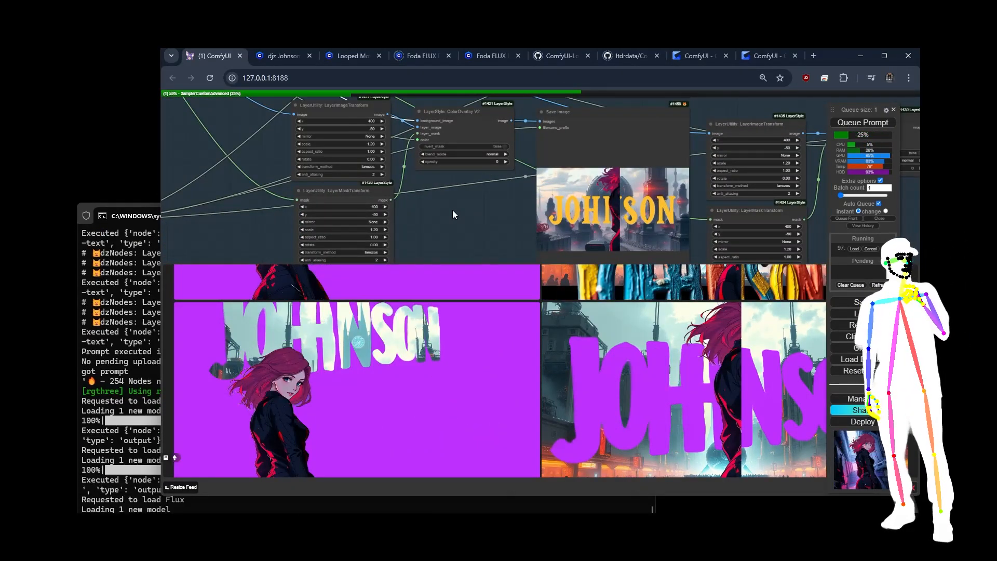
scroll(453, 214, down, 10)
scroll(453, 210, down, 3)
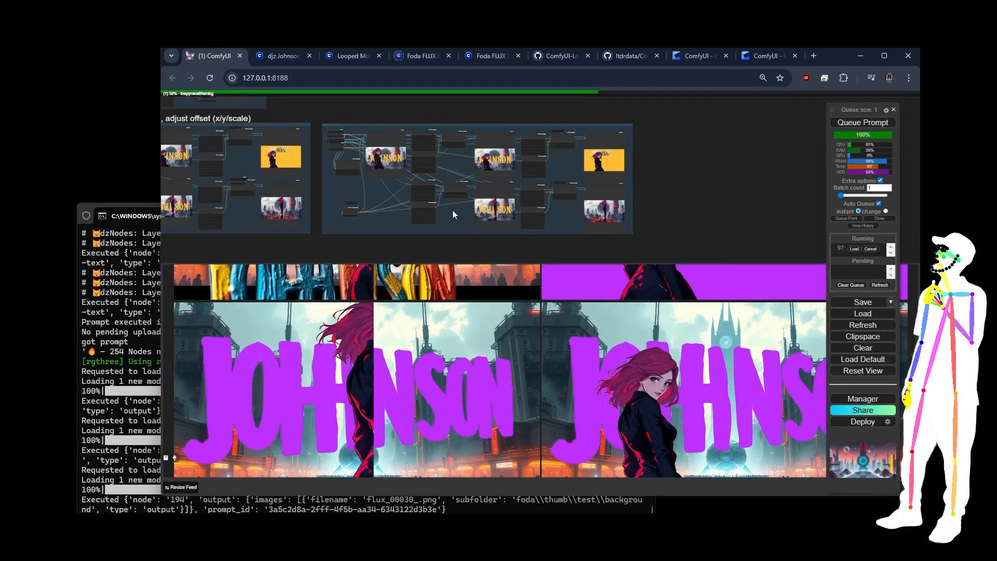
scroll(736, 180, down, 5)
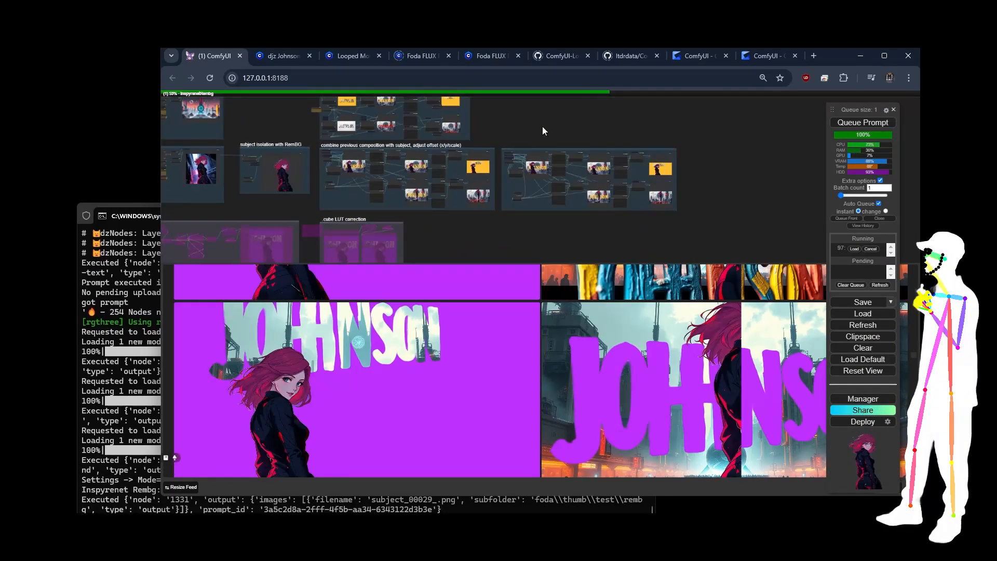
drag(541, 131, 550, 167)
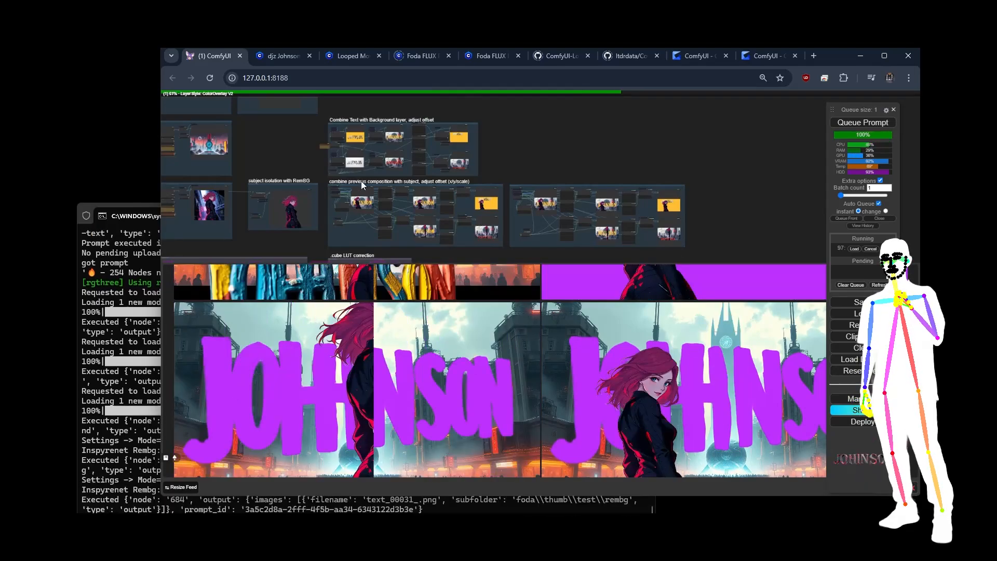
Set the Get_image node of the OVERLAY | SUBJECT + COMP group to the constant image overlay4
scroll(422, 203, up, 10)
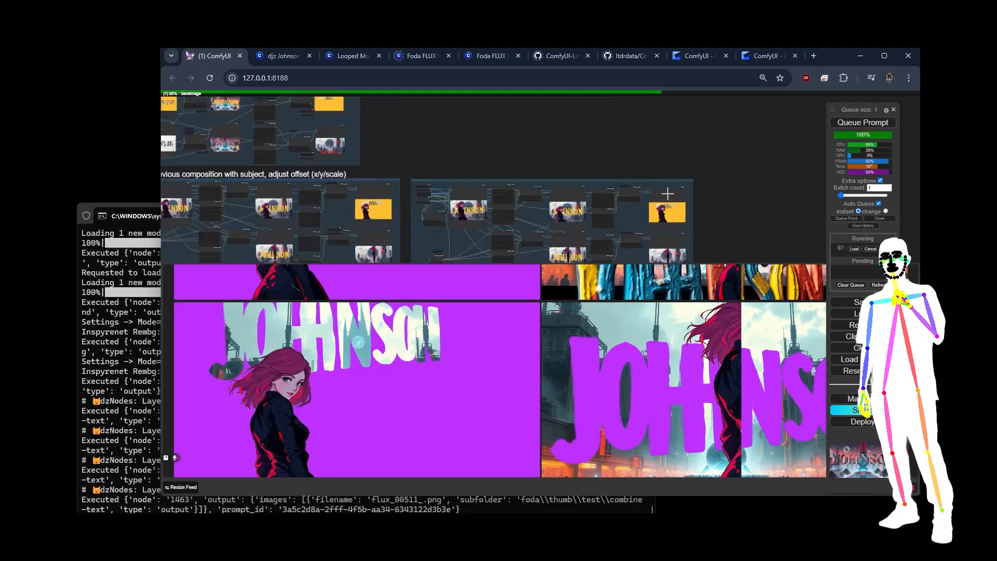
scroll(717, 181, down, 13)
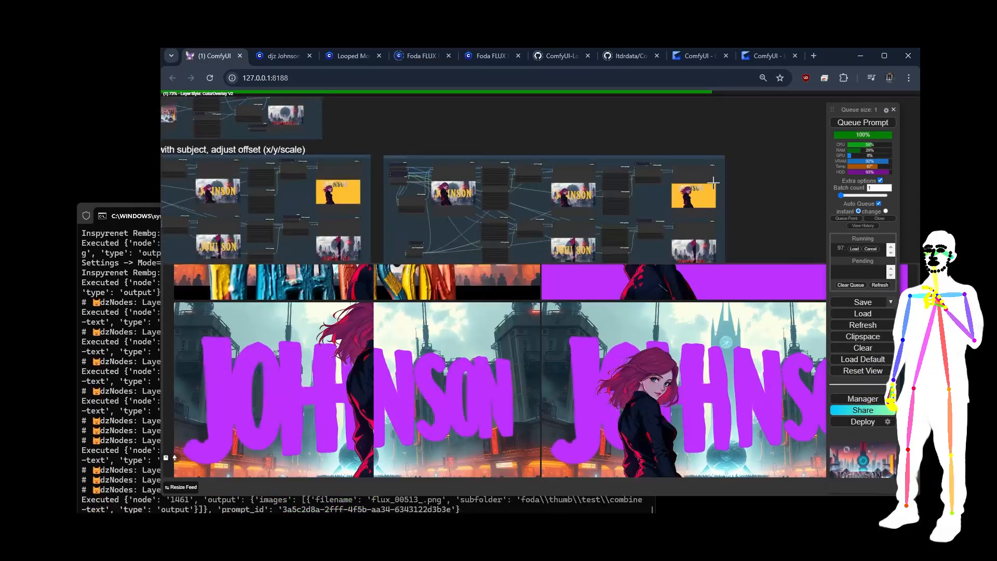
scroll(325, 165, up, 20)
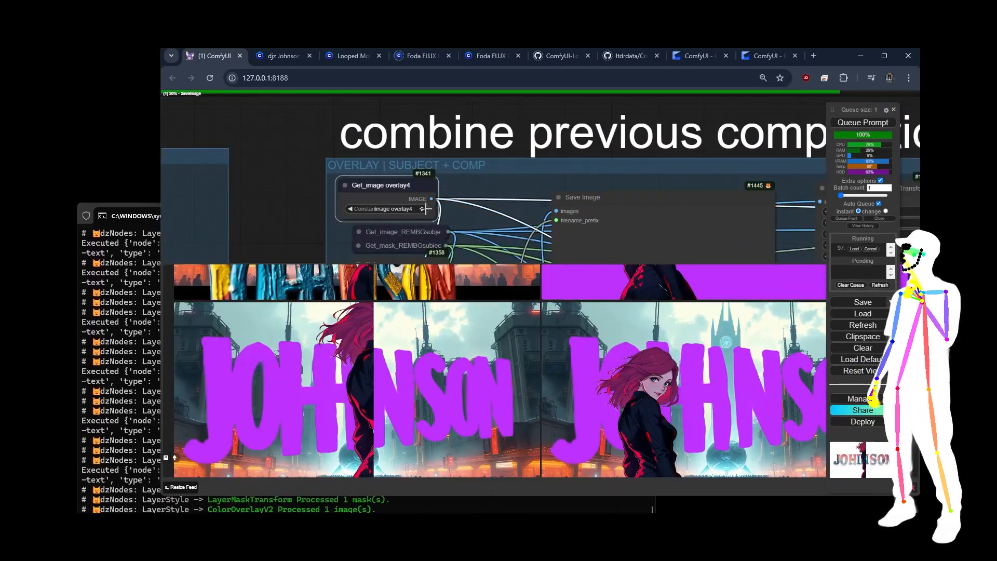
scroll(262, 113, down, 5)
scroll(262, 113, down, 4)
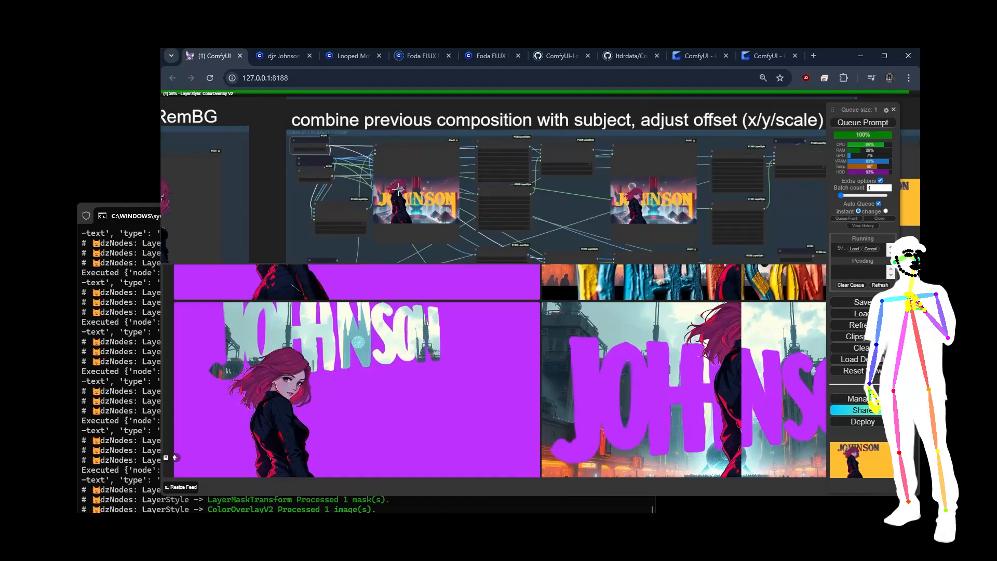
Examine the first subject-over-text composite beside its LayerMaskTransform node in the subject-combining group
scroll(457, 222, up, 11)
scroll(355, 171, up, 8)
scroll(355, 171, down, 7)
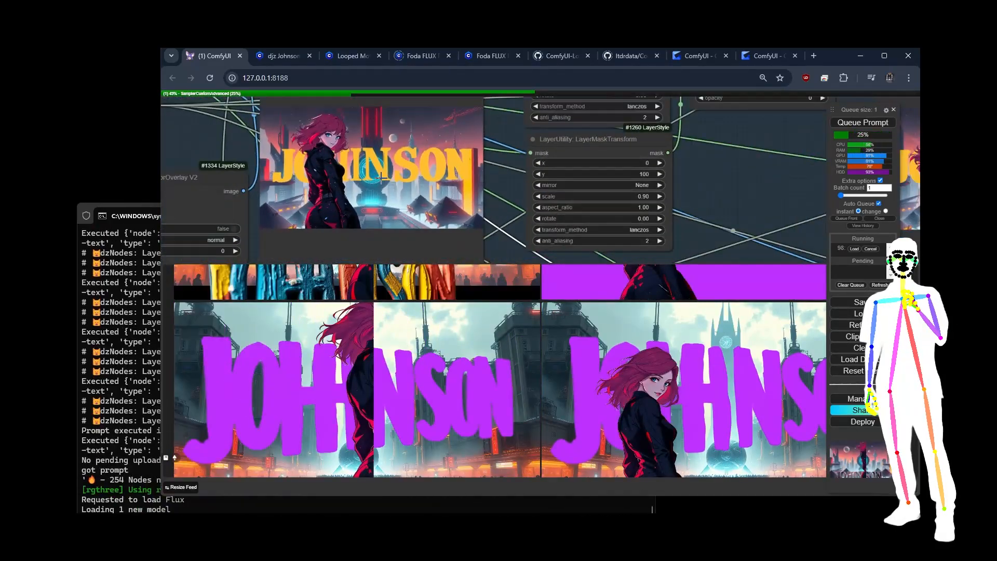
scroll(326, 125, up, 2)
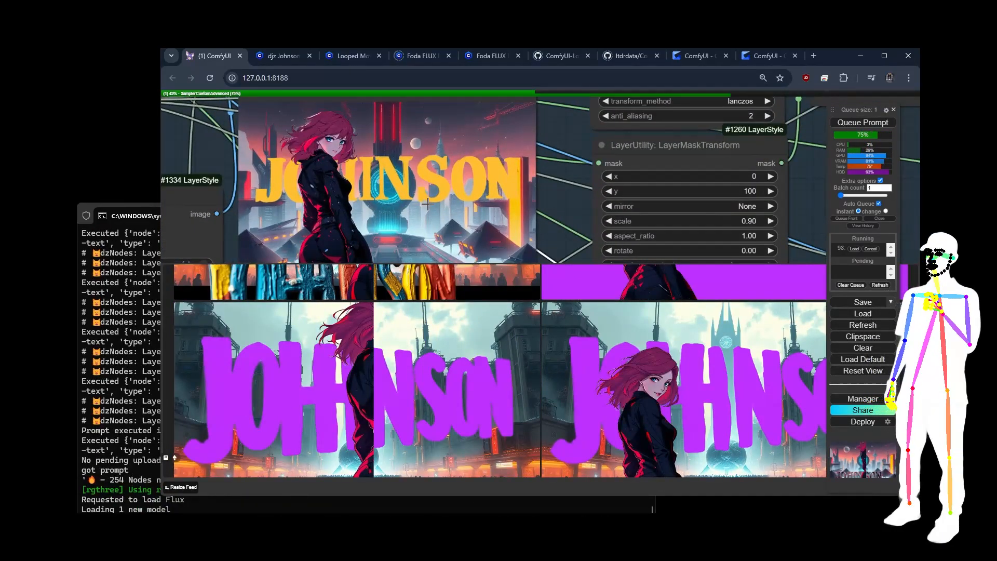
scroll(425, 204, down, 8)
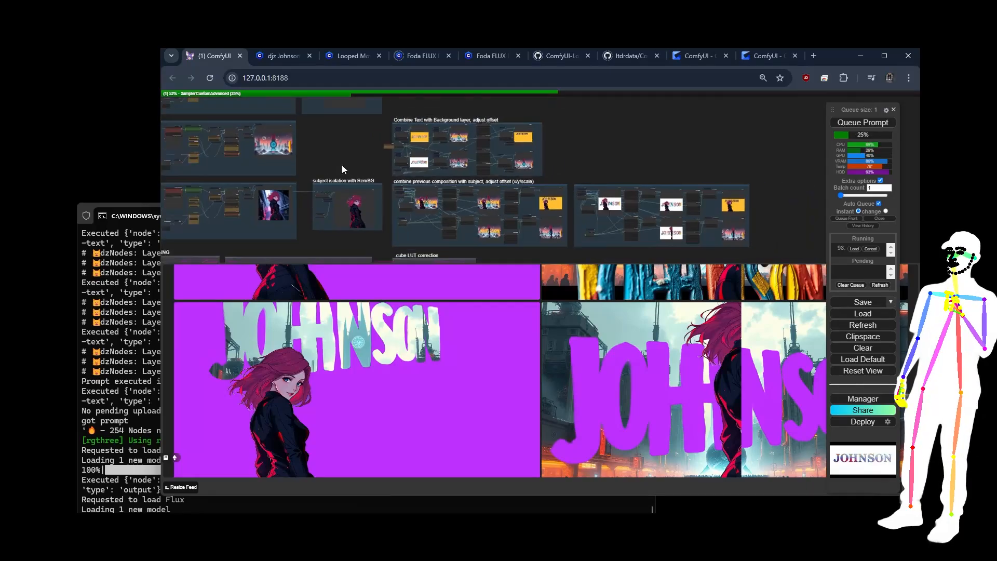
Hide the image feed and bring the text, background and subject generation groups and all combining groups into view
scroll(342, 167, down, 1)
drag(336, 168, 478, 237)
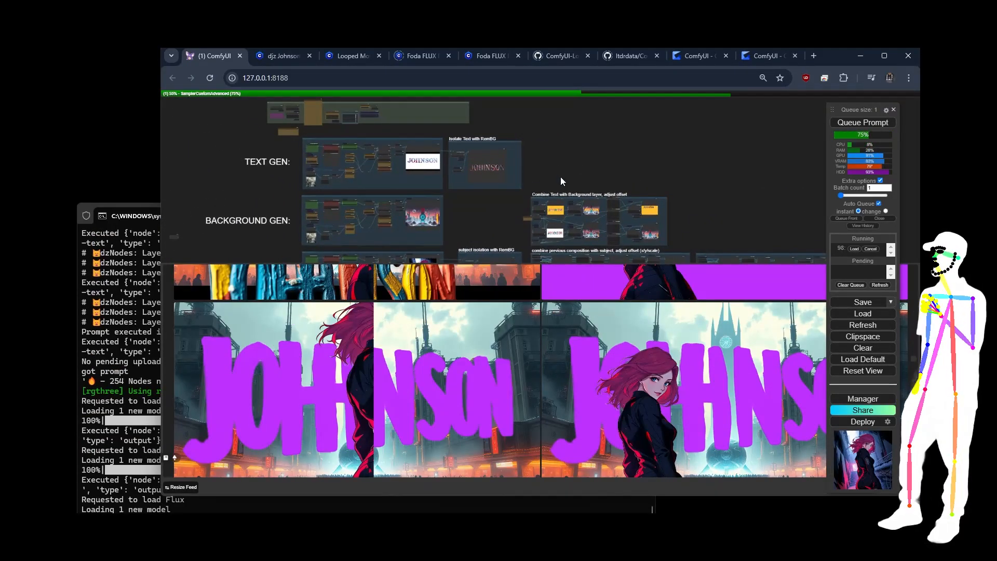
scroll(614, 229, up, 5)
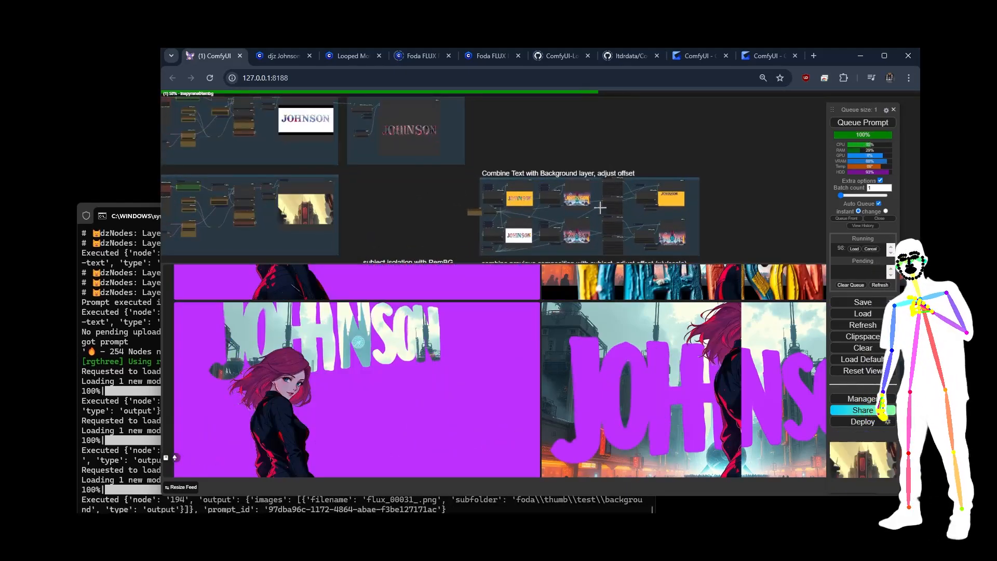
scroll(642, 146, down, 3)
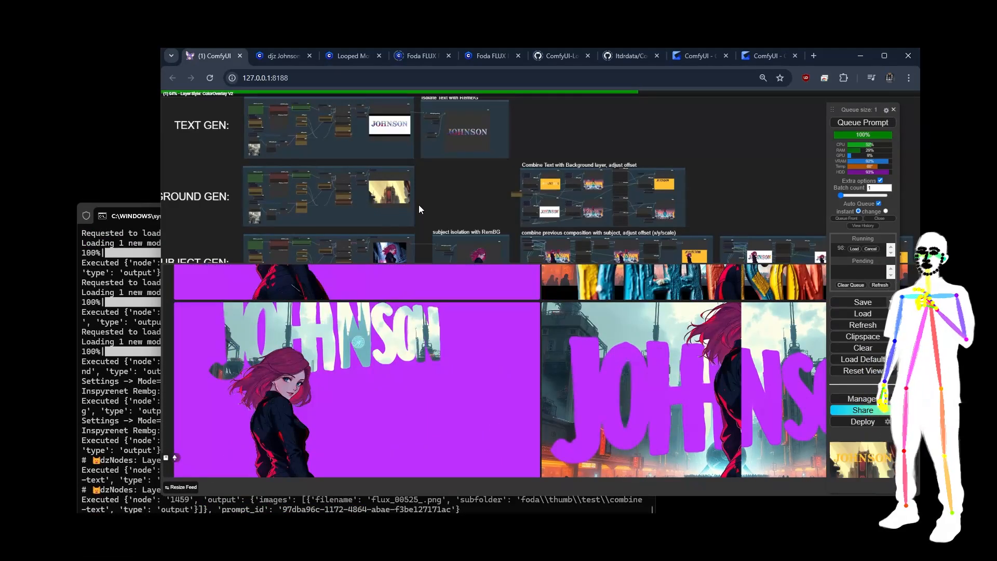
scroll(452, 179, down, 2)
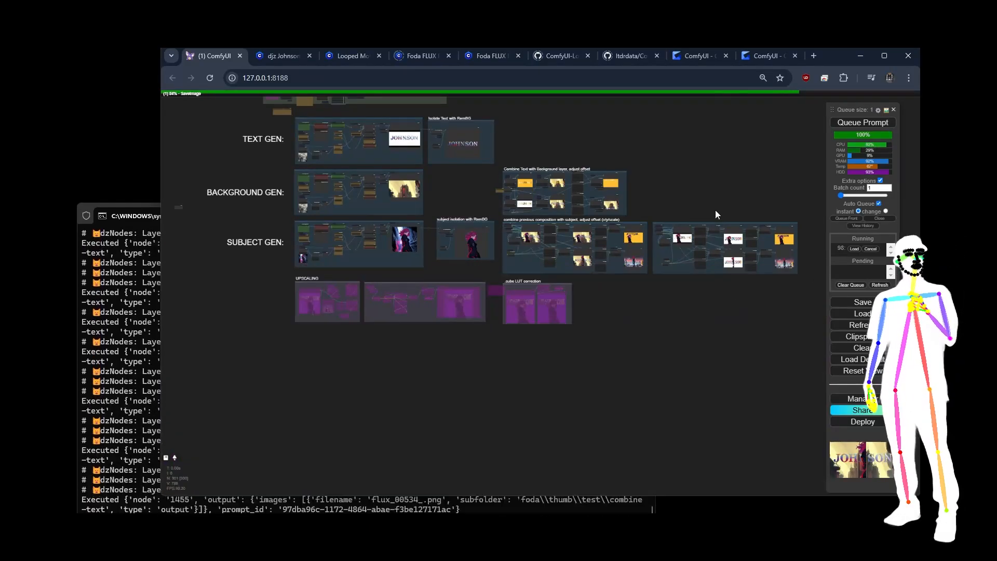
Open the value of the Project Name node in the settings group for editing
drag(717, 154, 720, 218)
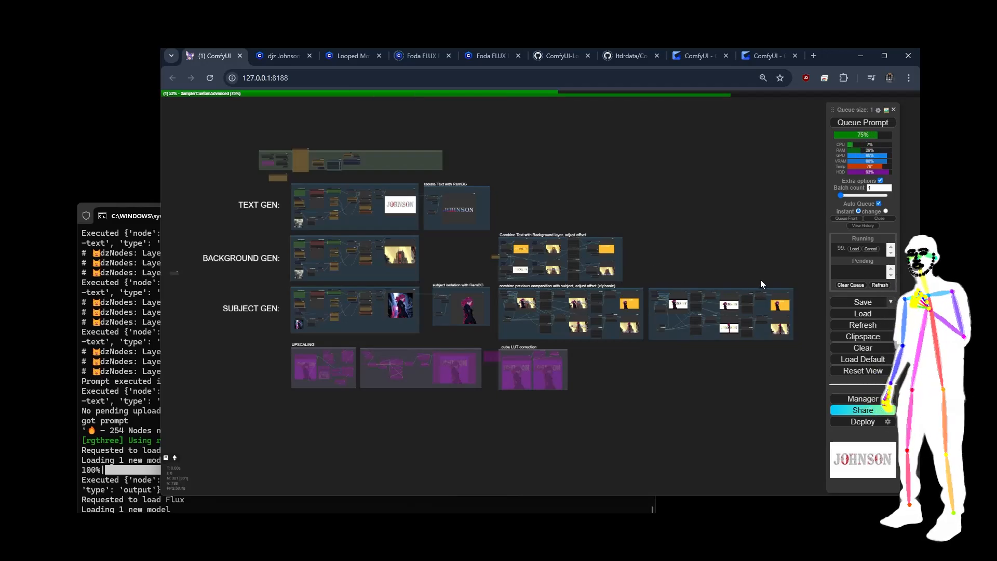
scroll(764, 279, up, 7)
scroll(764, 279, up, 1)
drag(646, 244, 627, 222)
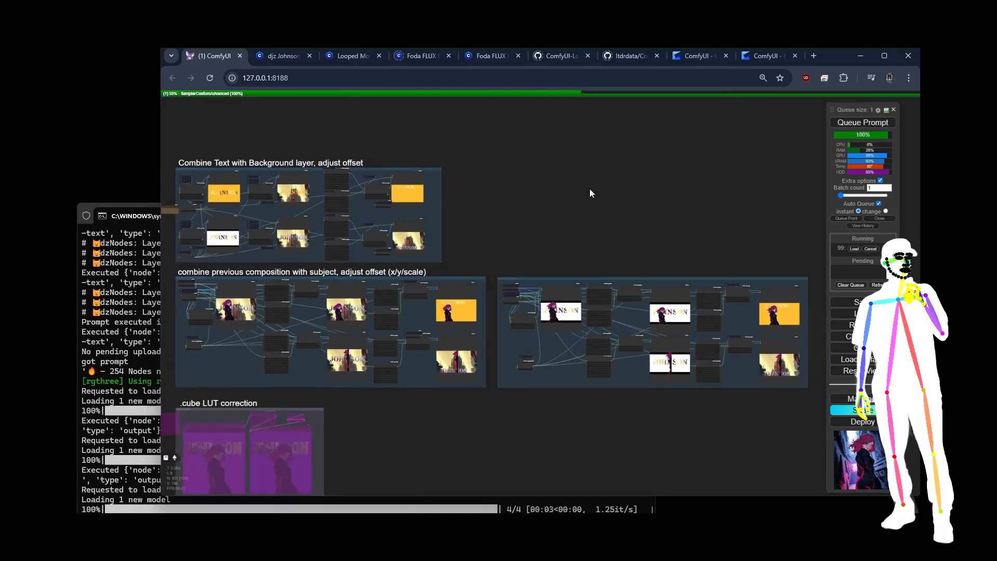
scroll(768, 228, down, 5)
drag(640, 254, 597, 213)
scroll(291, 167, up, 15)
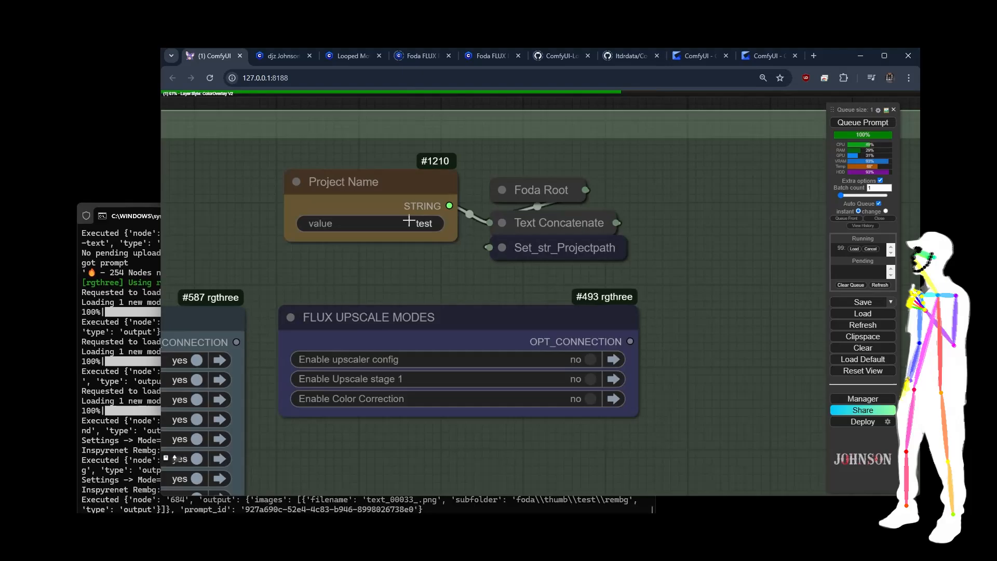
click(409, 220)
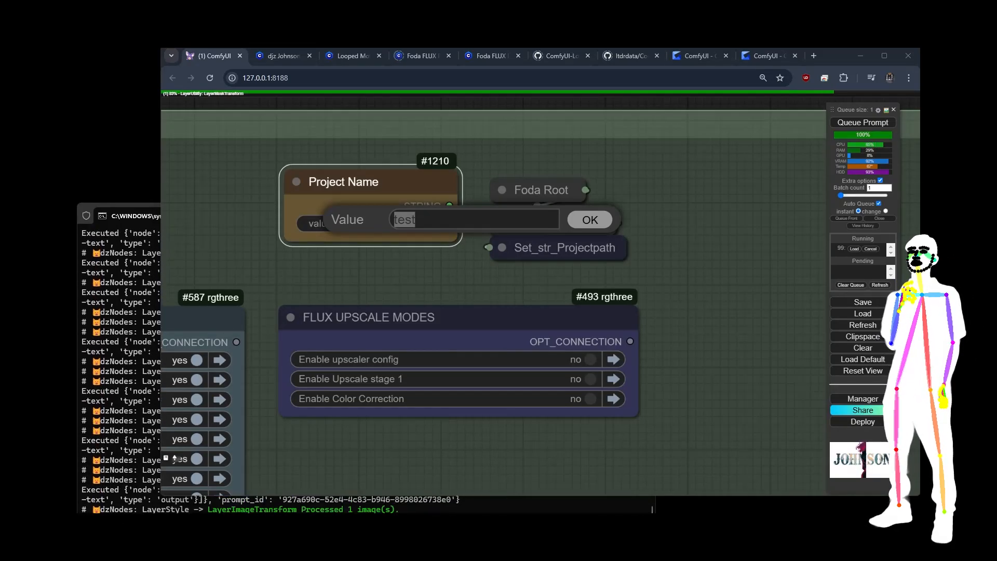
Switch to File Explorer and open the test project folder under output, foda, thumb
drag(524, 558, 727, 173)
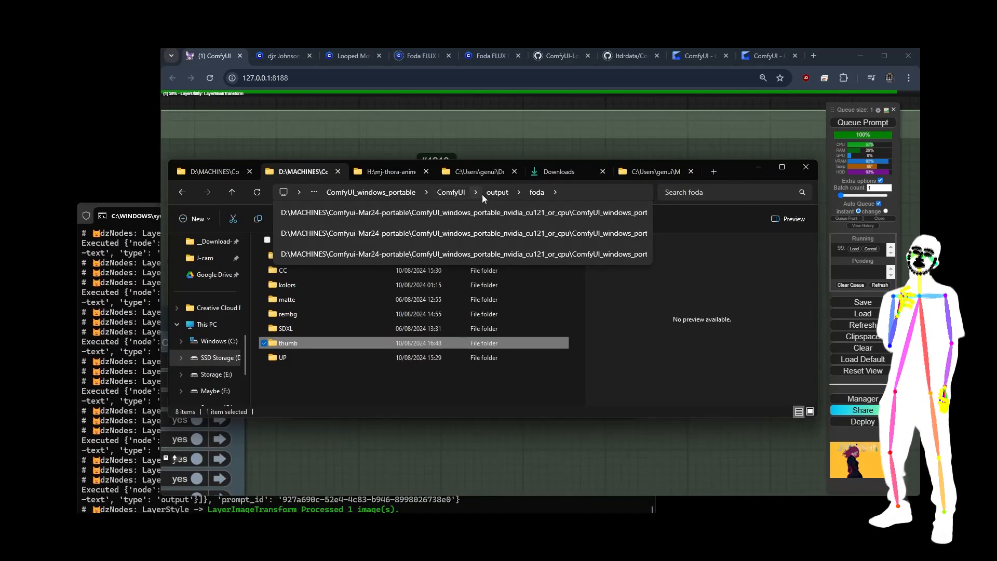
click(611, 192)
click(608, 300)
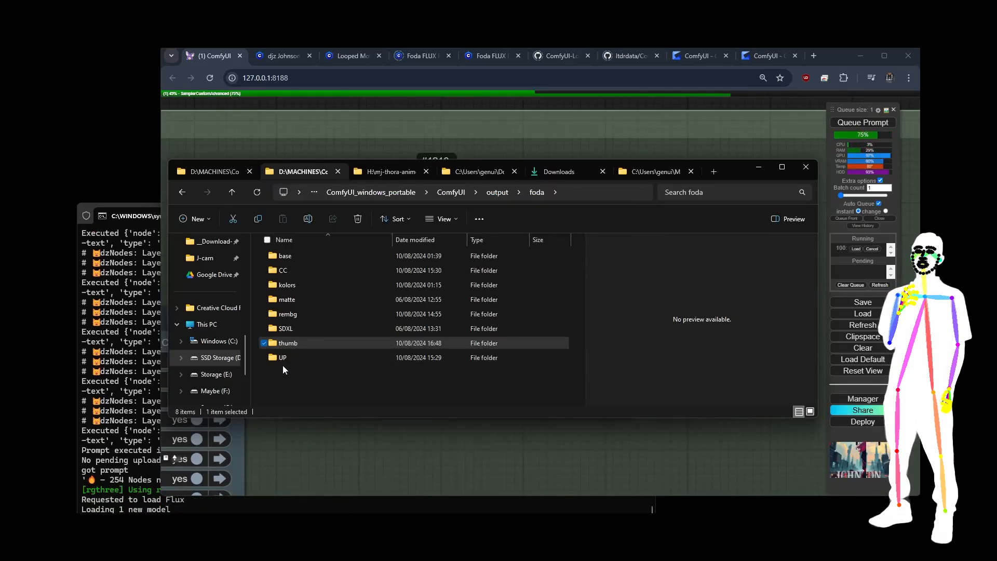
click(499, 191)
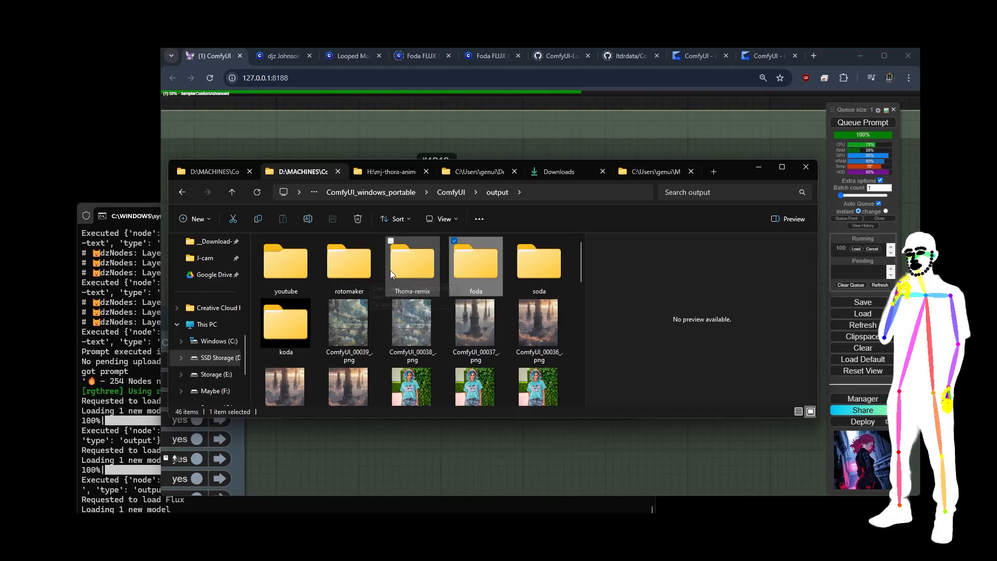
double_click(491, 270)
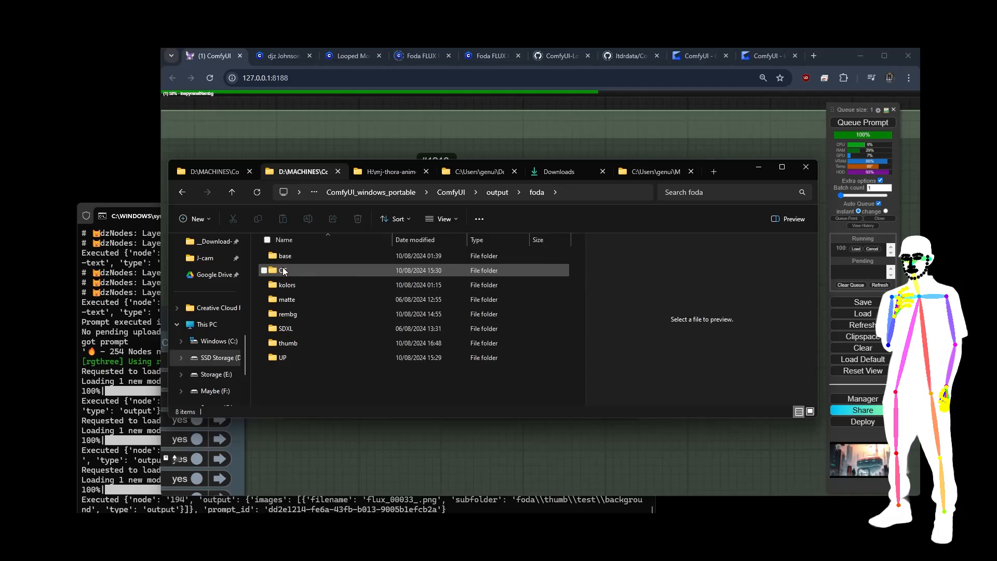
click(295, 342)
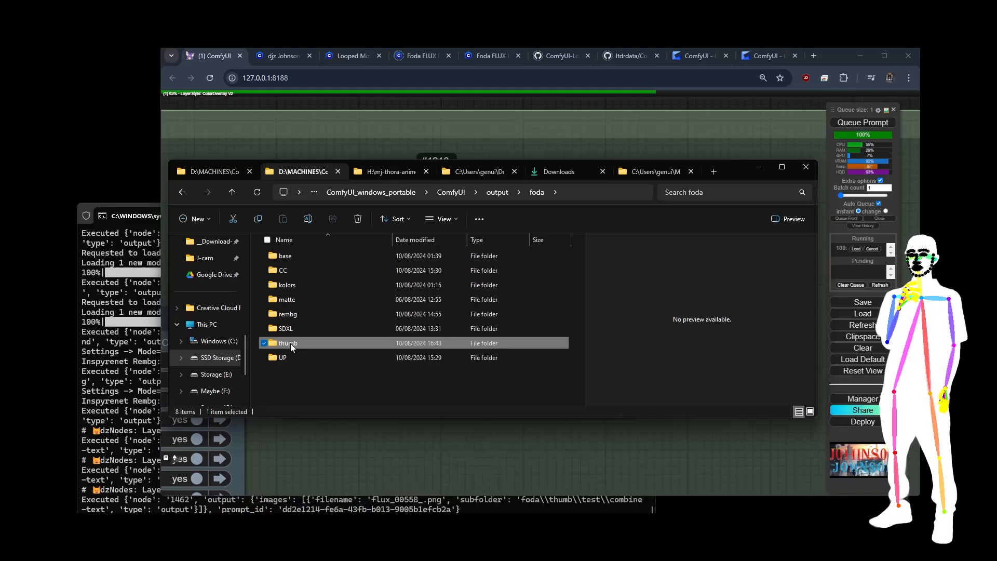
double_click(291, 344)
double_click(287, 272)
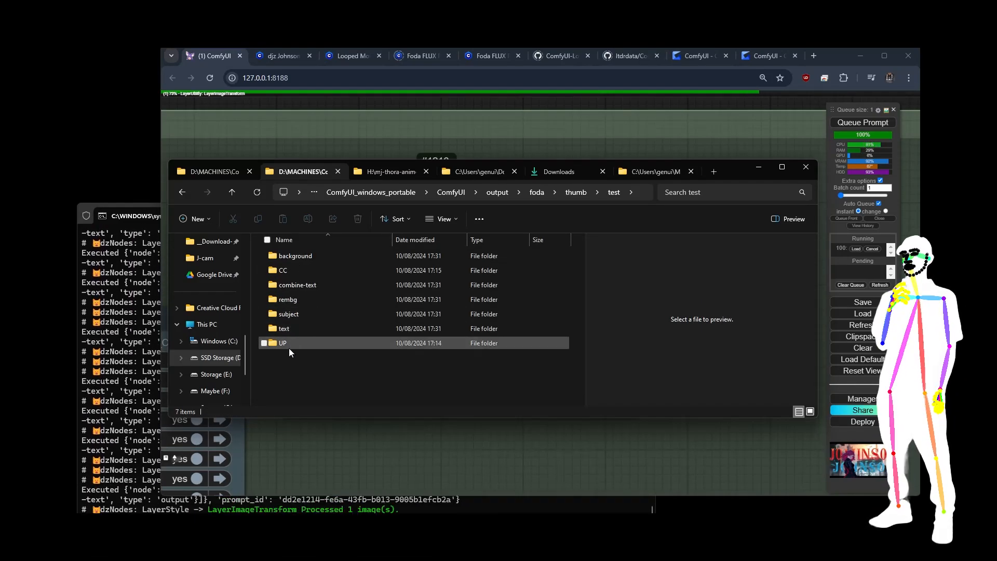
Look through the background, CC and combine-text subfolders of the test project folder
double_click(298, 257)
key(alt+Left)
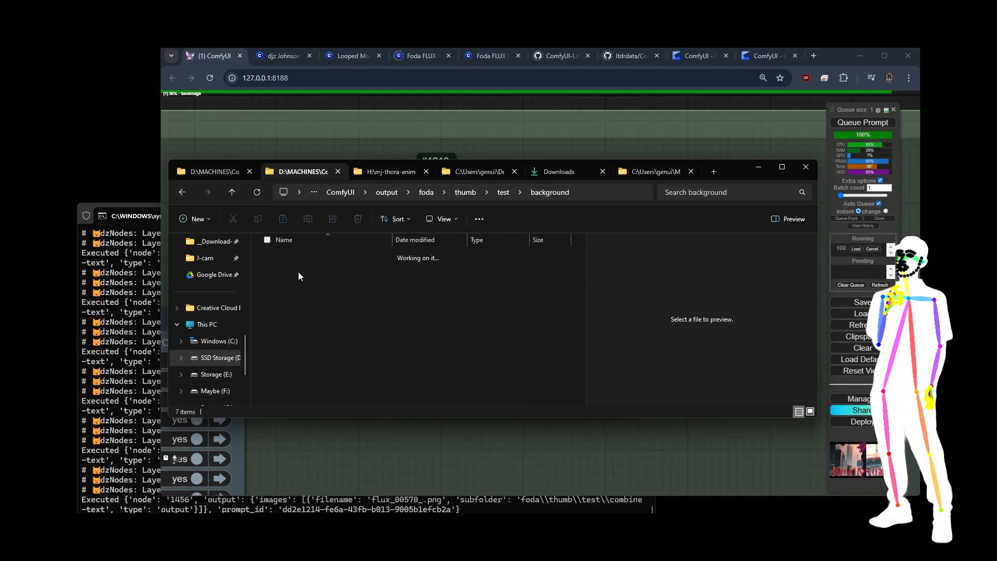
click(294, 270)
double_click(294, 270)
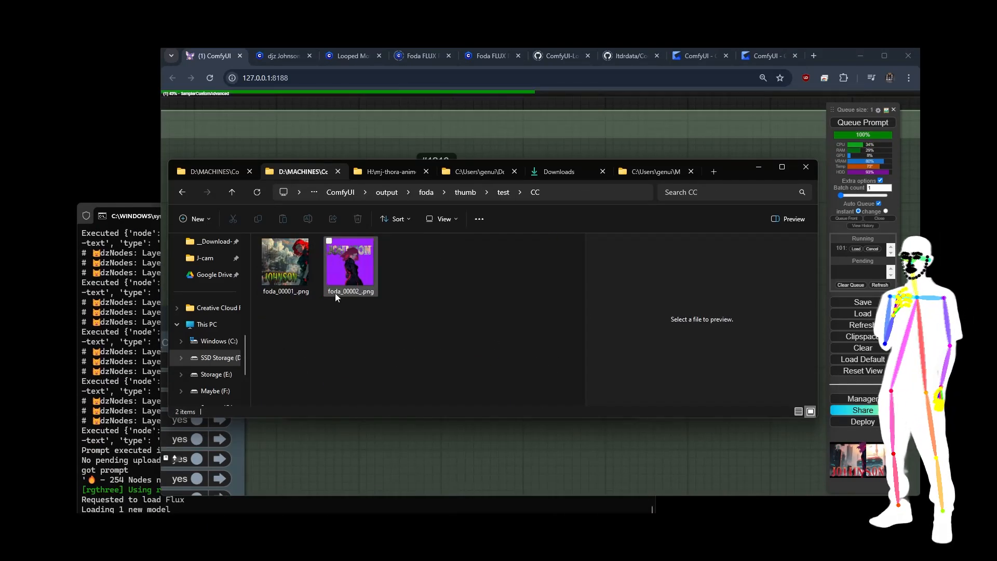
key(alt+Left)
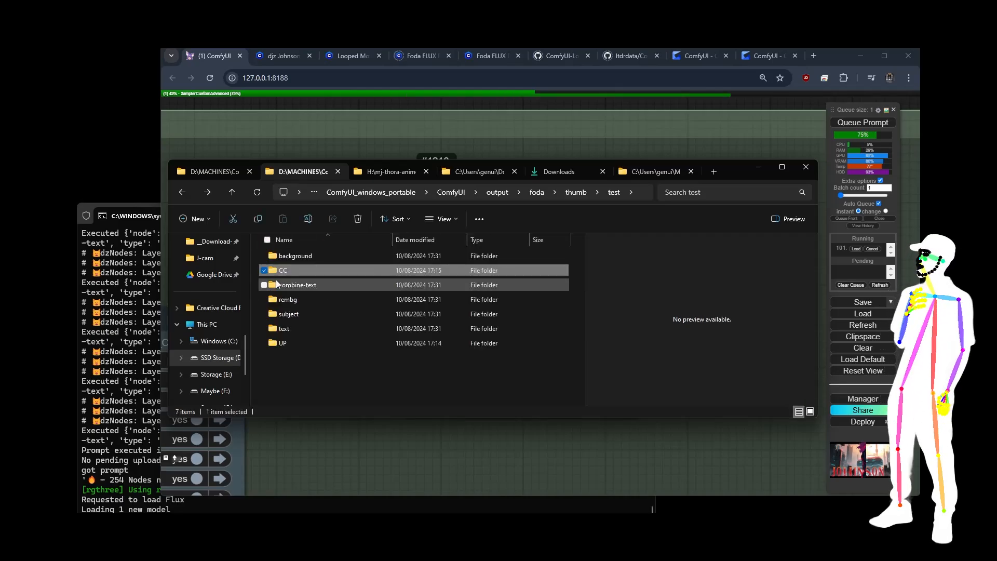
double_click(275, 284)
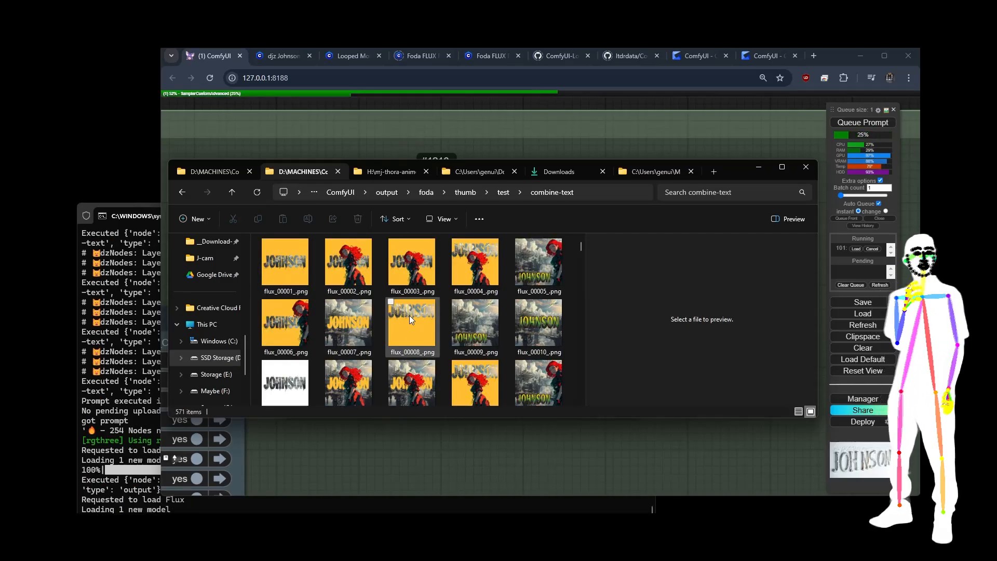
key(alt+Left)
Preview the isolated text images text_00029_.png to text_00032_.png in the rembg subfolder and return to the test folder
double_click(287, 308)
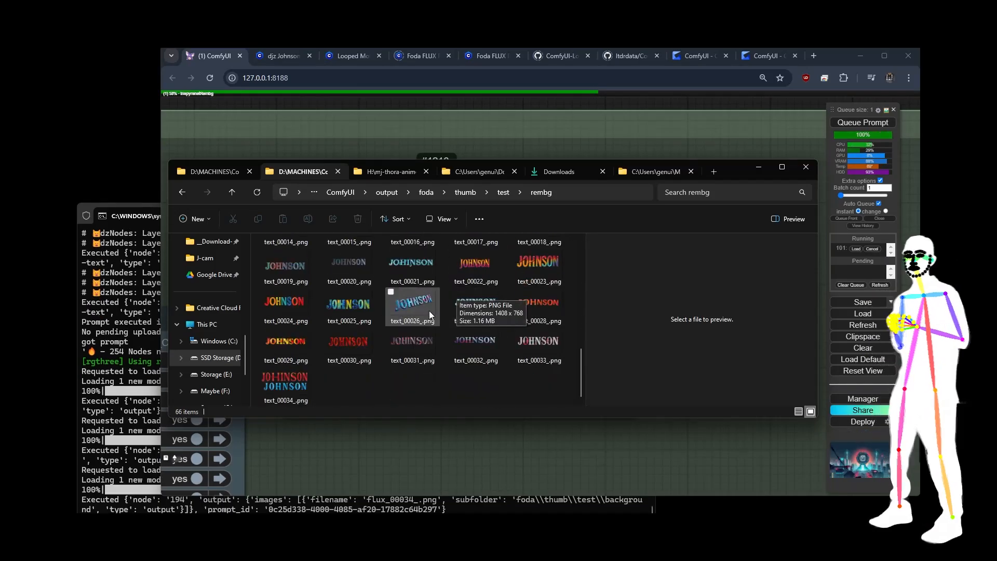
click(278, 338)
click(334, 342)
click(400, 341)
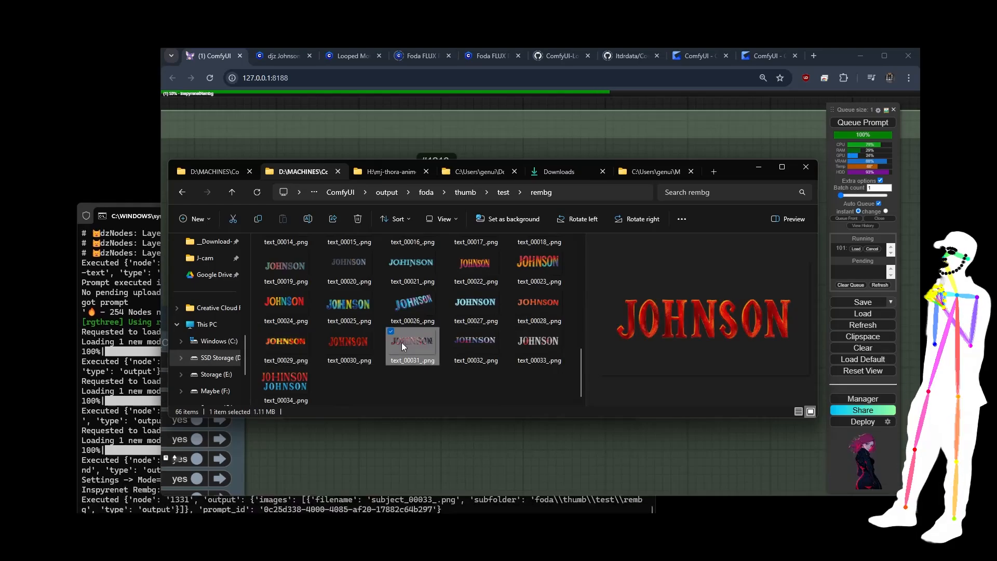
click(483, 340)
key(alt+Left)
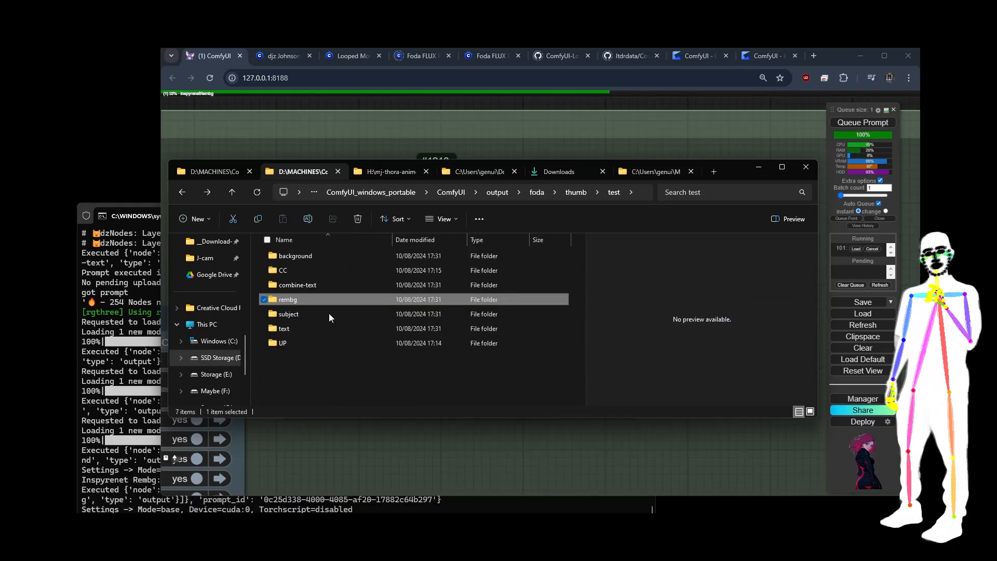
Browse the generated images in the subject and text subfolders down to their newest files
double_click(300, 317)
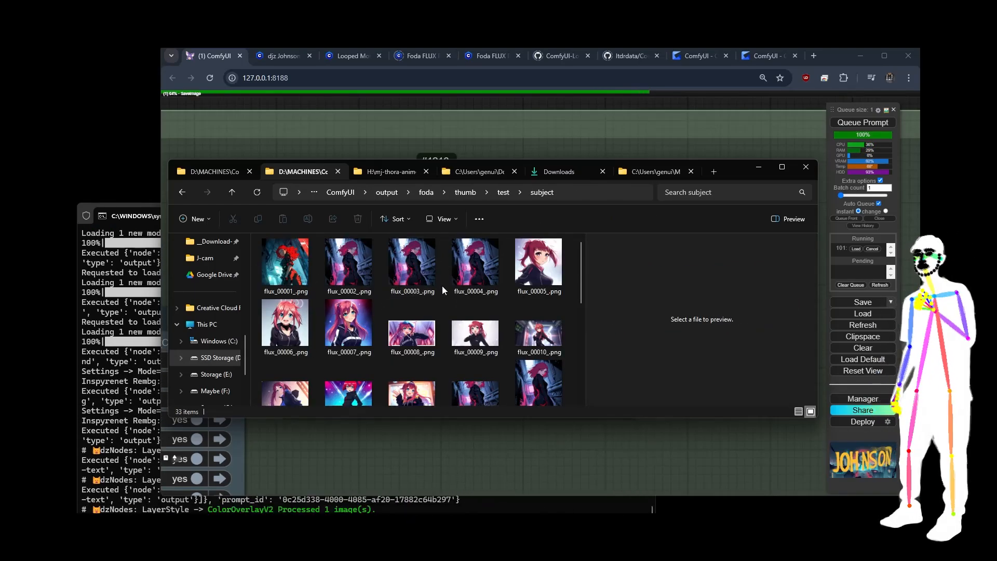
scroll(441, 285, down, 5)
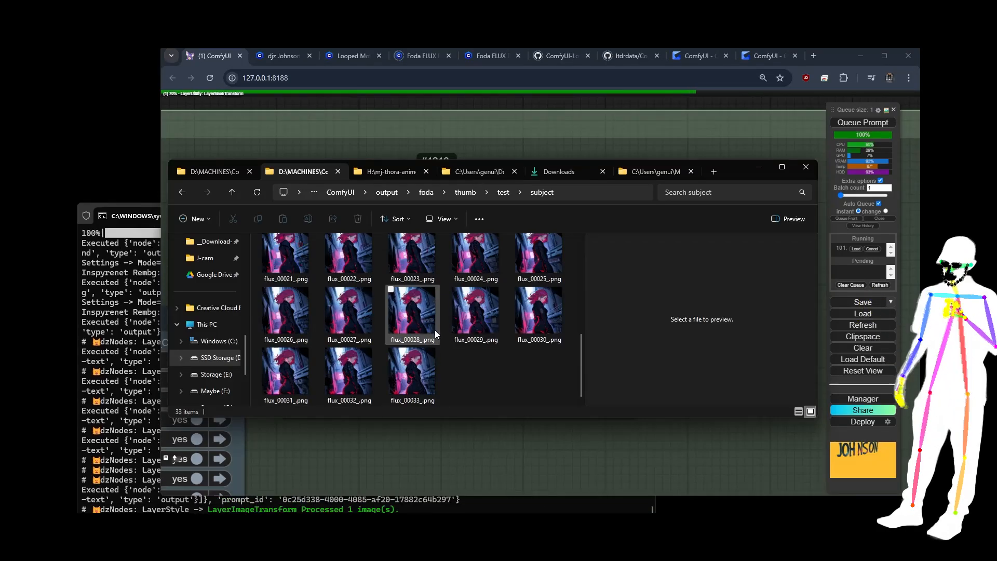
key(alt+Left)
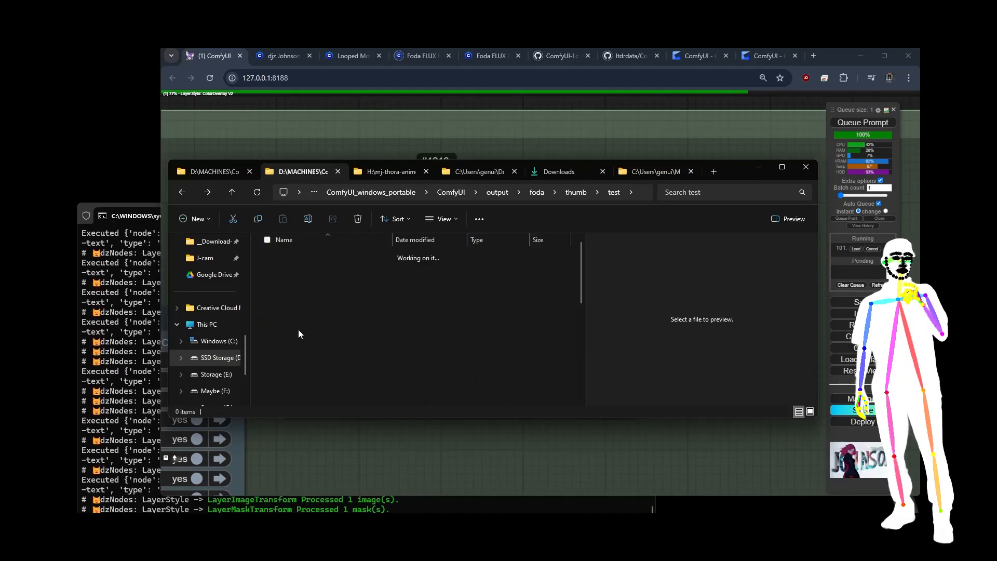
double_click(298, 332)
scroll(413, 281, down, 4)
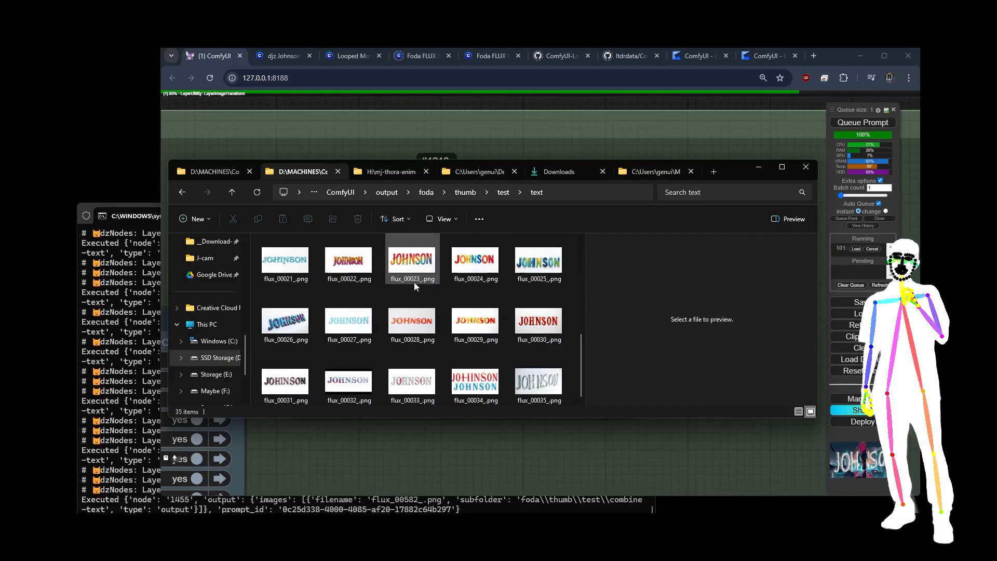
key(alt+Left)
Preview the upscaled image stage1_00001_.png in the UP subfolder and switch back to ComfyUI
double_click(281, 339)
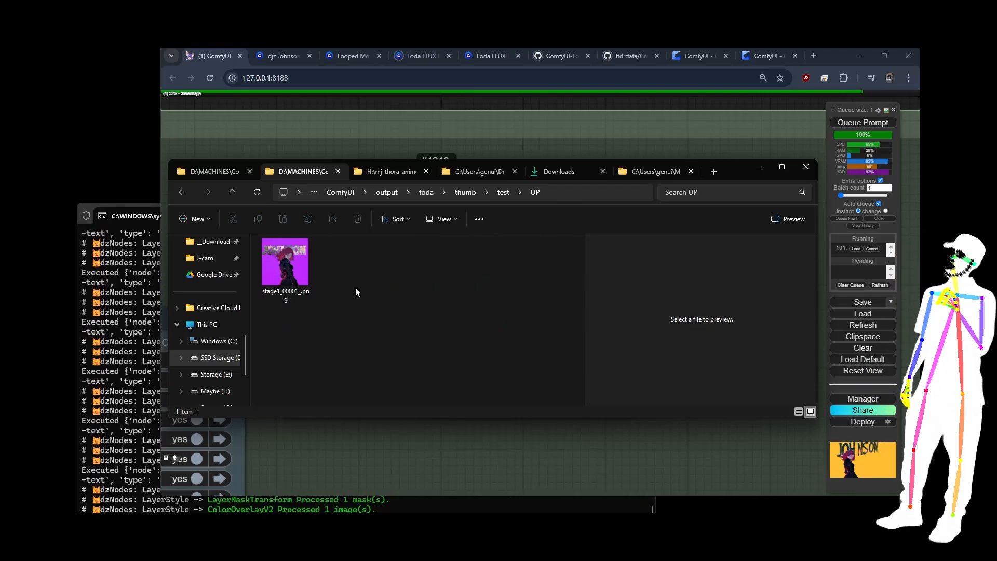
click(296, 268)
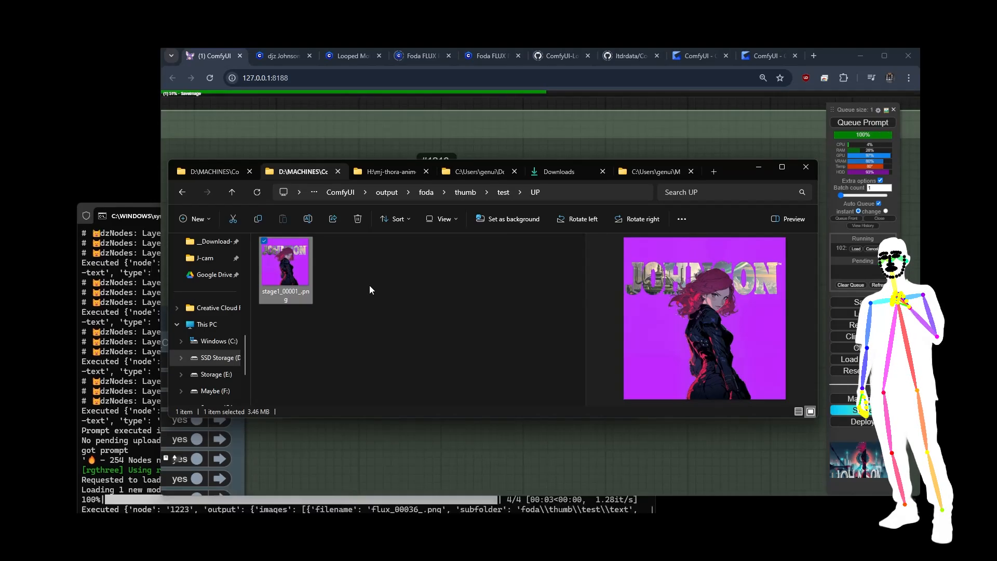
click(758, 167)
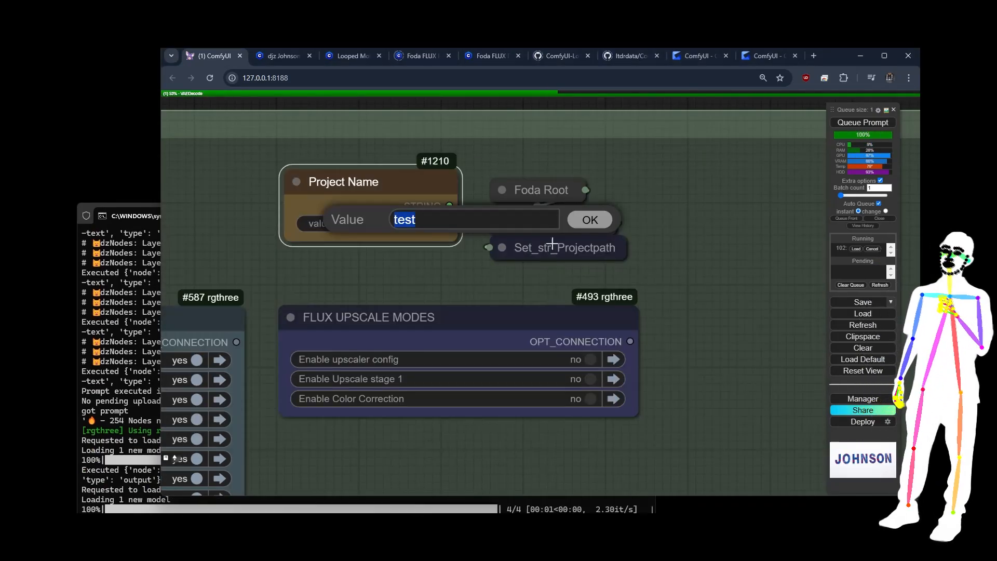
Confirm test as the project name and bring the generation, combining and upscaling groups into view
click(585, 224)
scroll(662, 195, down, 6)
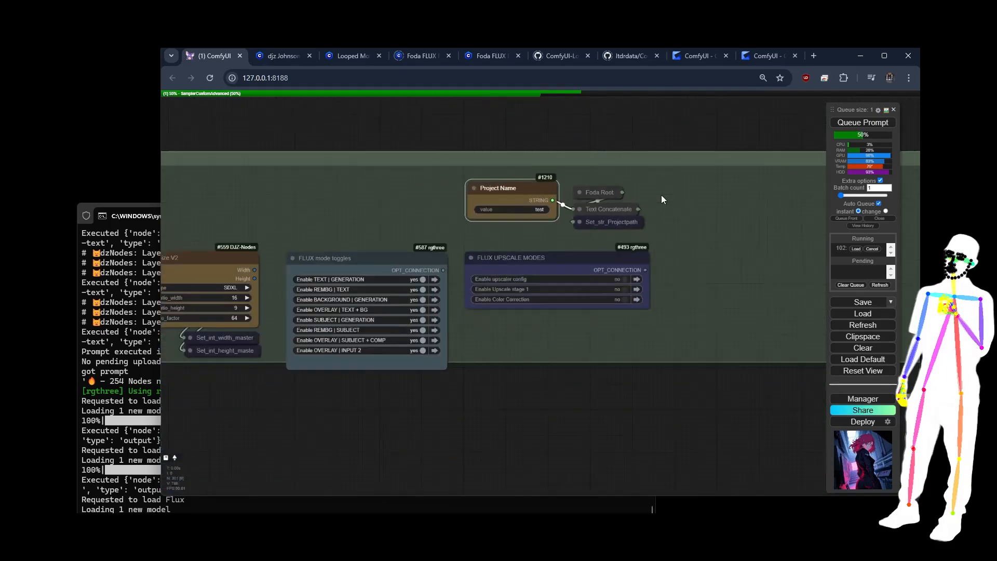
scroll(544, 235, down, 5)
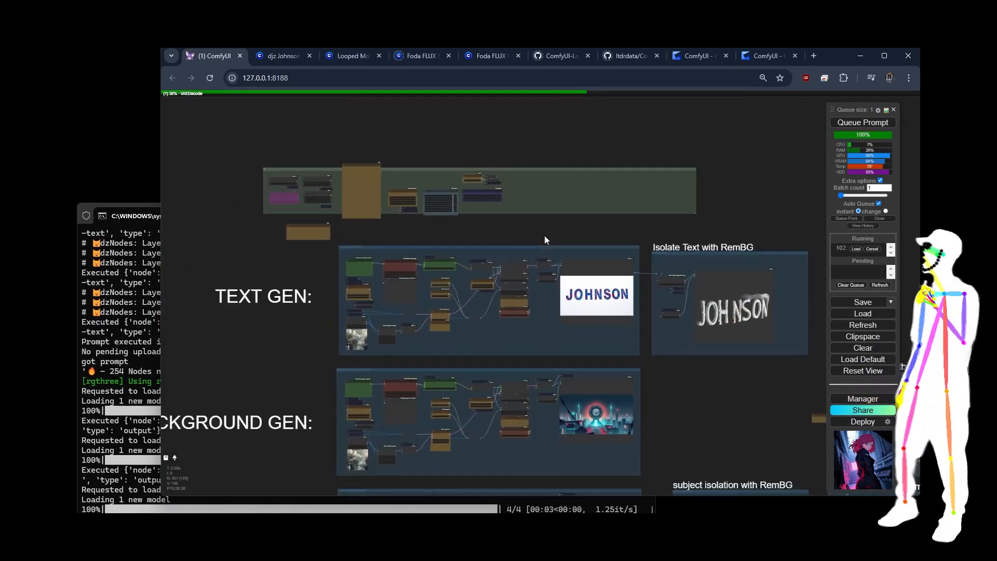
scroll(564, 282, down, 5)
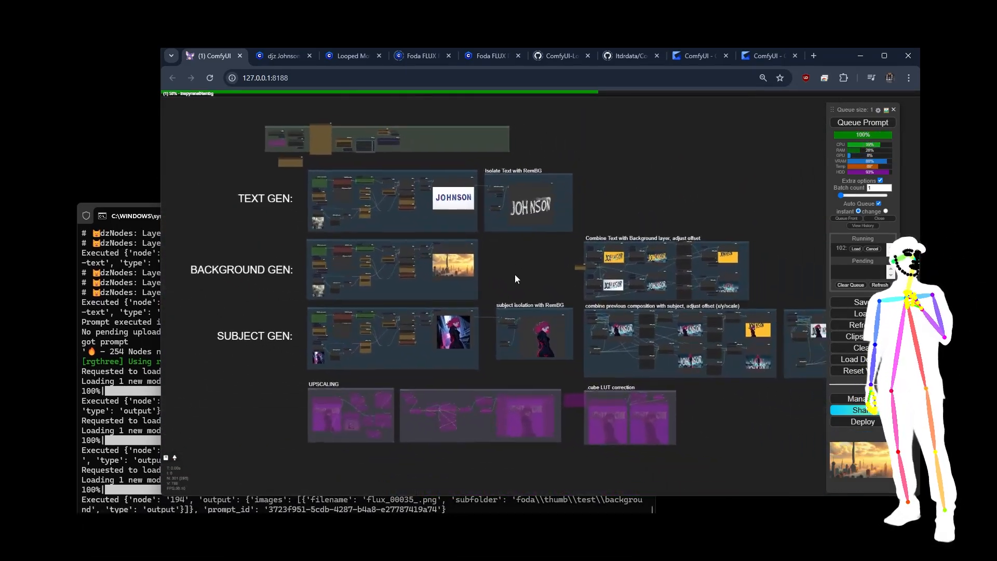
drag(498, 271, 451, 273)
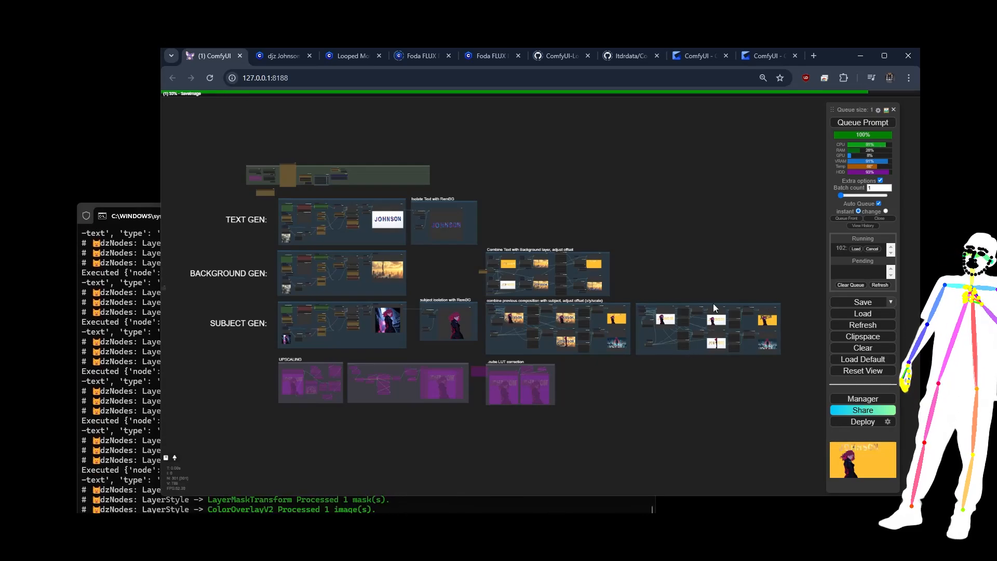
Examine the transform values and final composites in the second subject-combining group, and return to the view of the whole workflow
scroll(787, 328, up, 10)
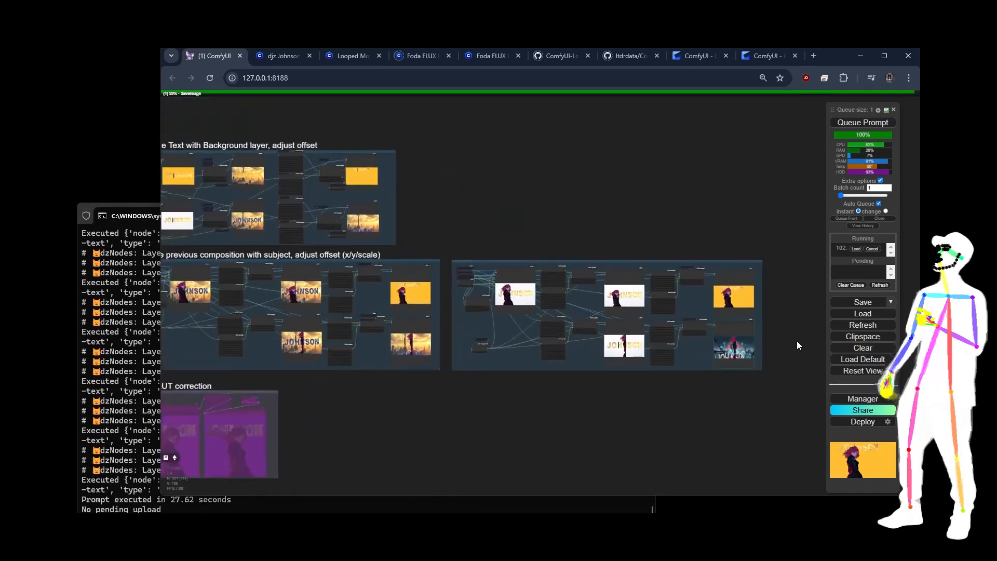
scroll(761, 303, up, 4)
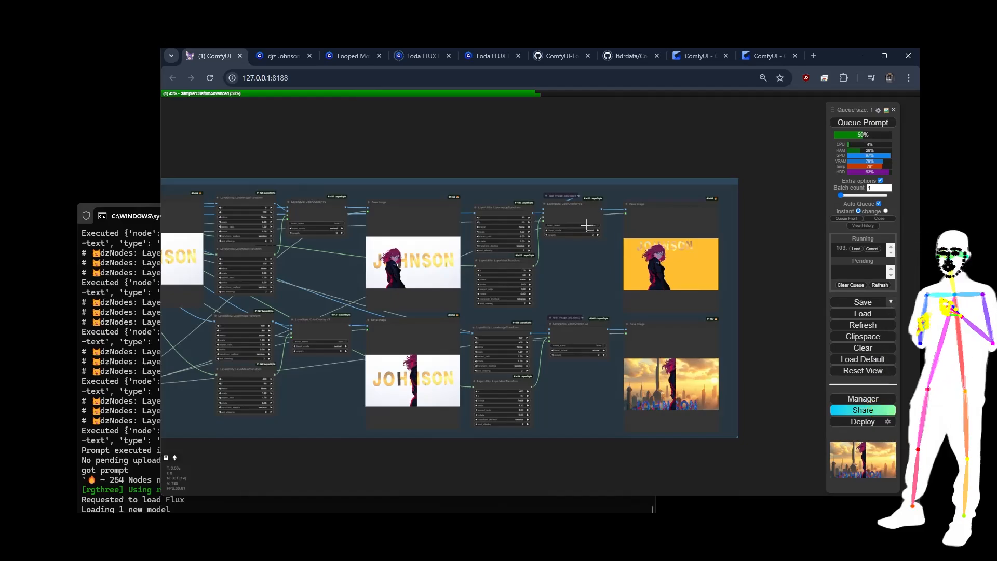
scroll(598, 400, up, 5)
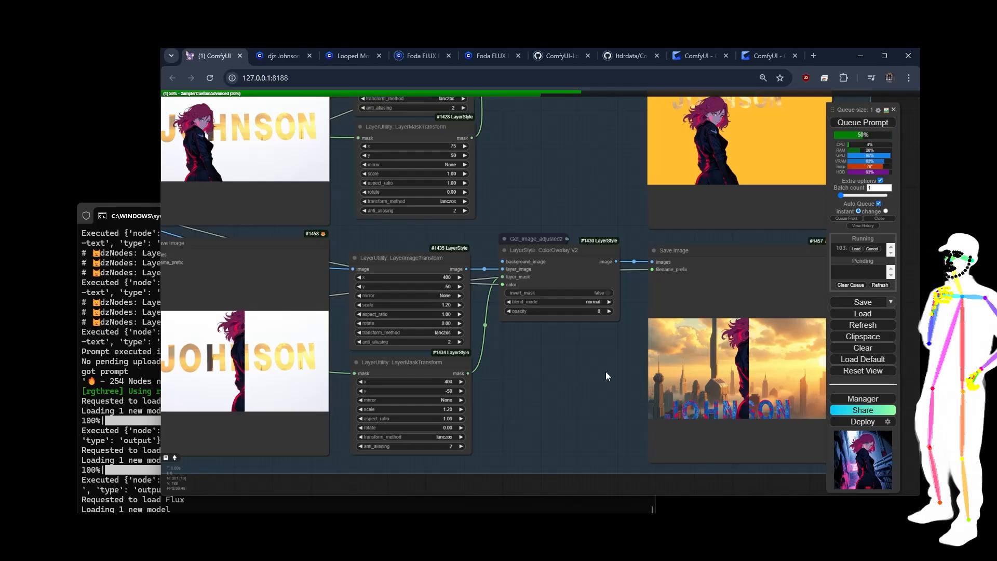
scroll(605, 372, down, 10)
scroll(605, 371, up, 10)
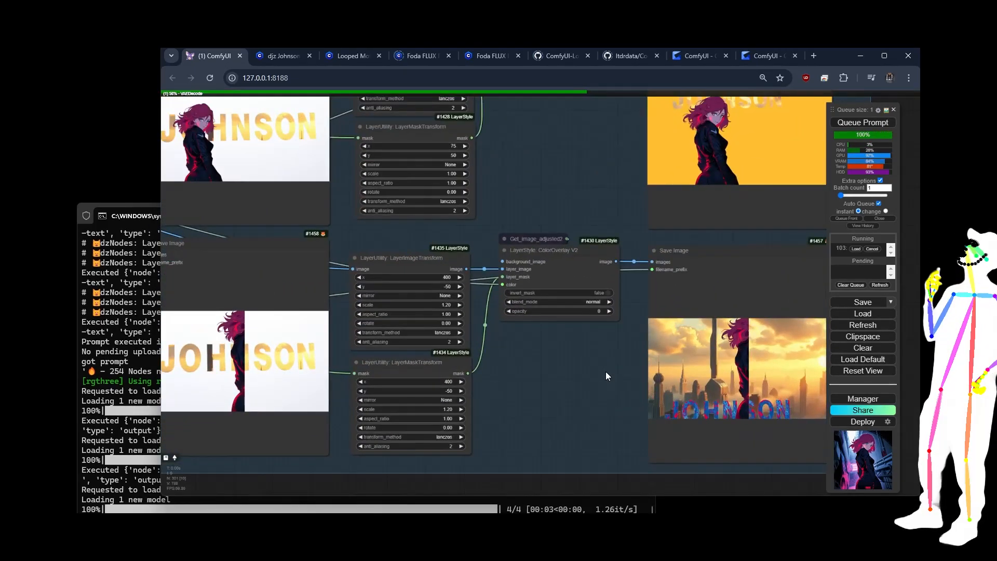
scroll(588, 375, down, 8)
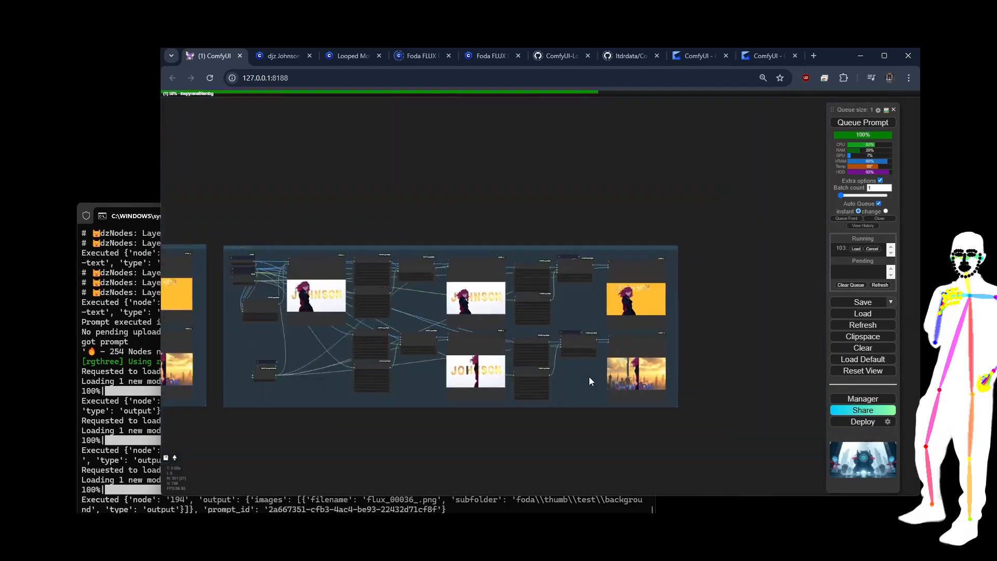
scroll(589, 375, down, 6)
drag(404, 255, 668, 247)
scroll(789, 246, down, 6)
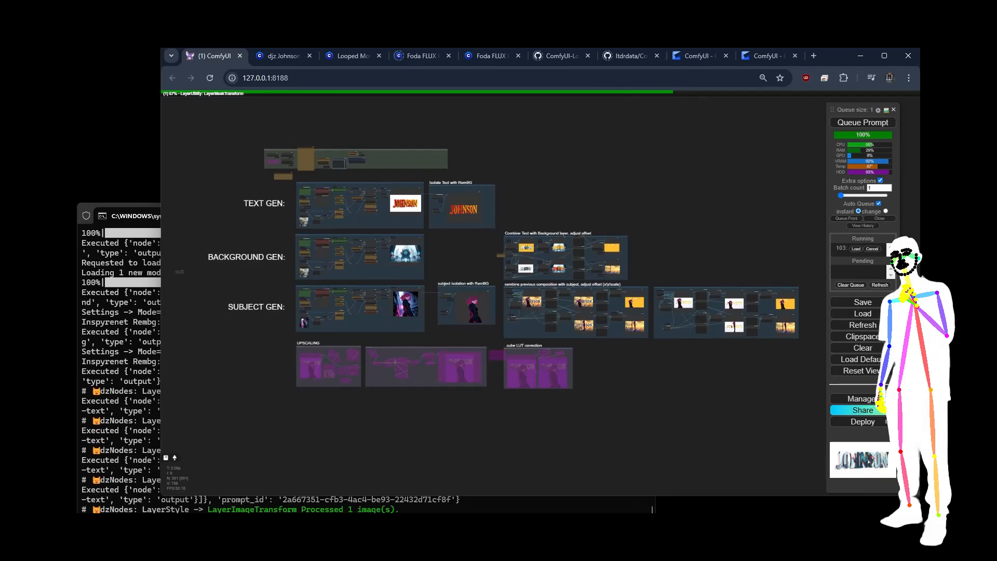